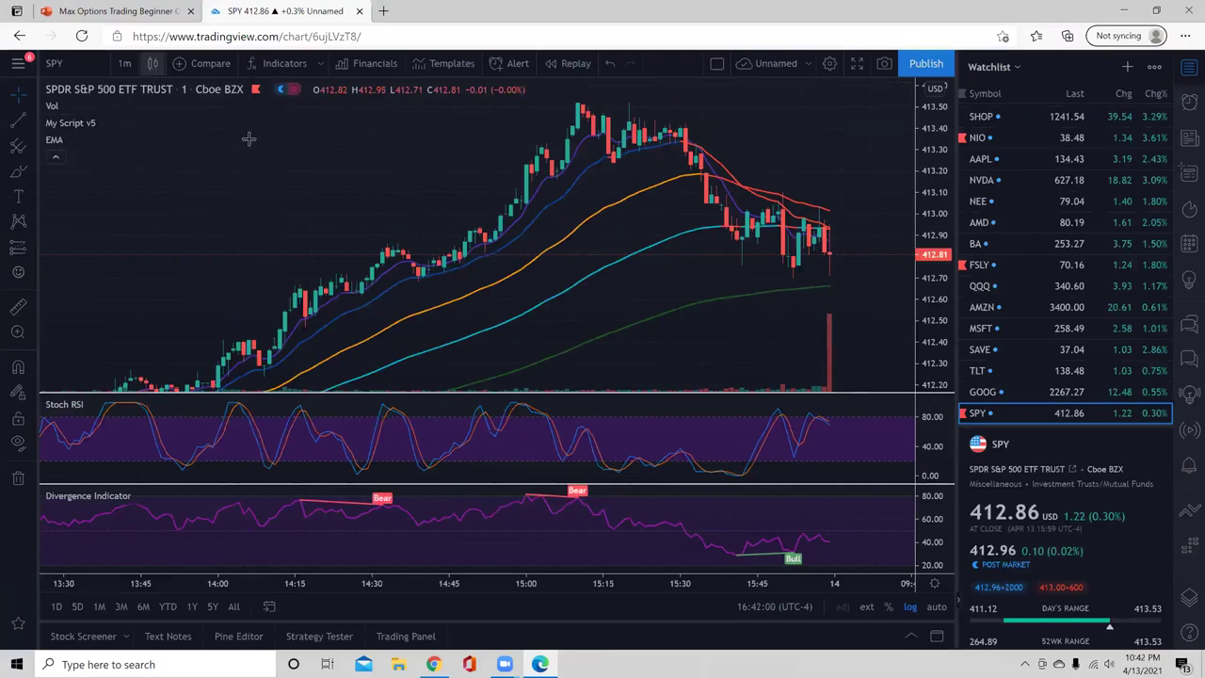
Add the ATR Trailing Stoploss indicator from the favorite scripts to the SPY chart
{"action": "key", "text": "slash"}
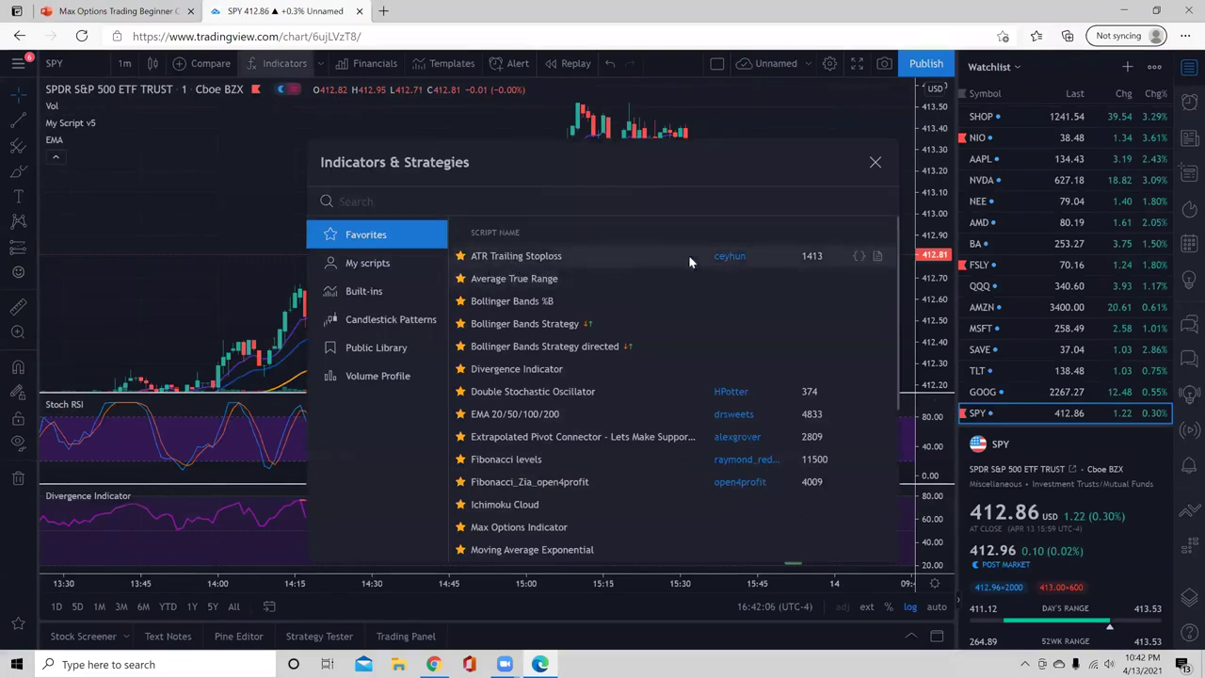
{"action": "left_click", "coordinate": [730, 256]}
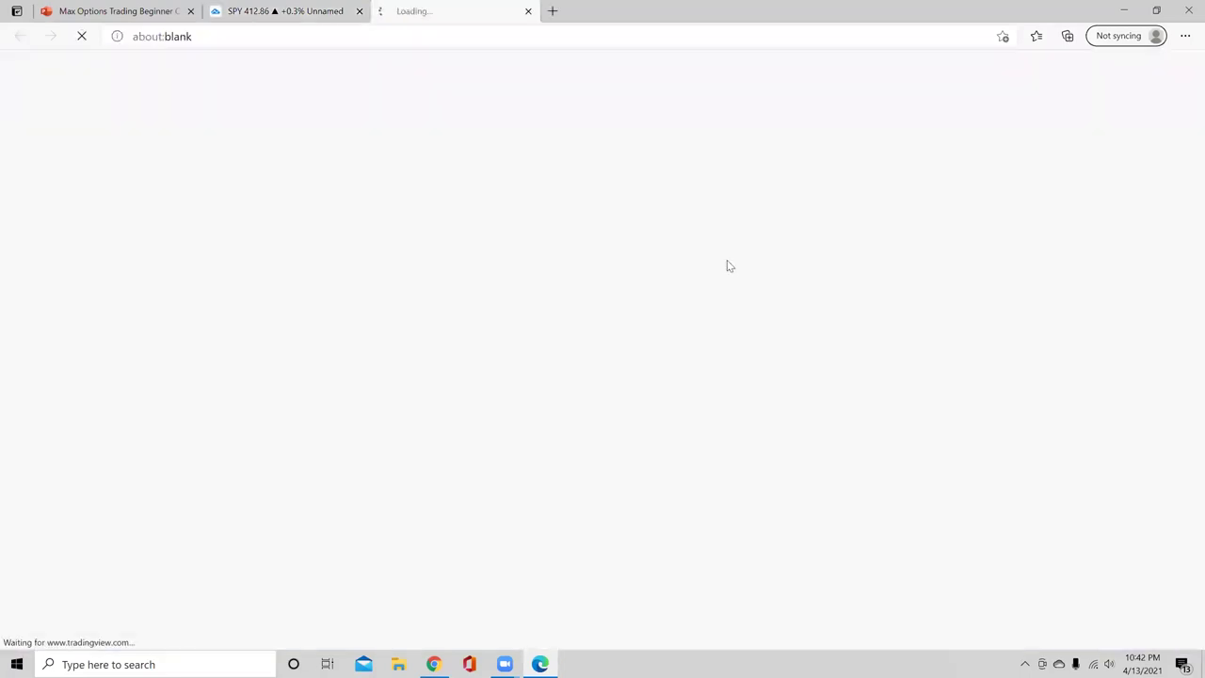
{"action": "key", "text": "ctrl+w"}
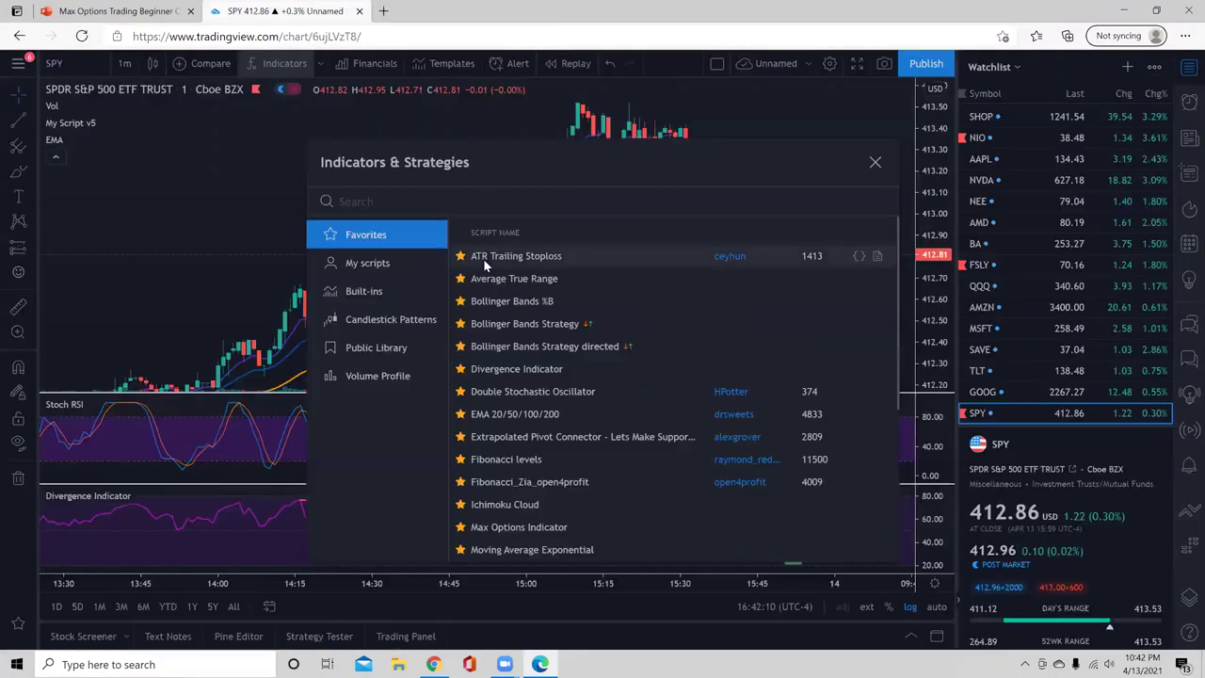
{"action": "left_click", "coordinate": [874, 162]}
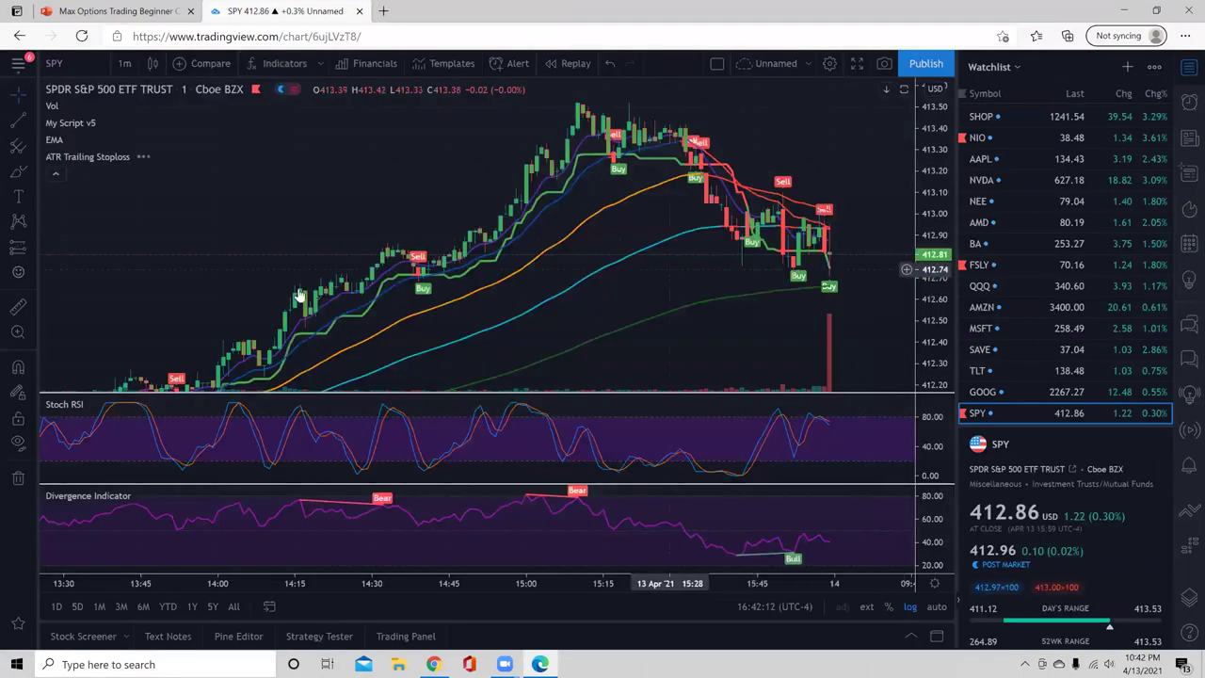
Hide the bar coloring and the trailing stoploss line of the ATR Trailing Stoploss indicator, keeping its buy and sell label shapes enabled
{"action": "left_click", "coordinate": [161, 157]}
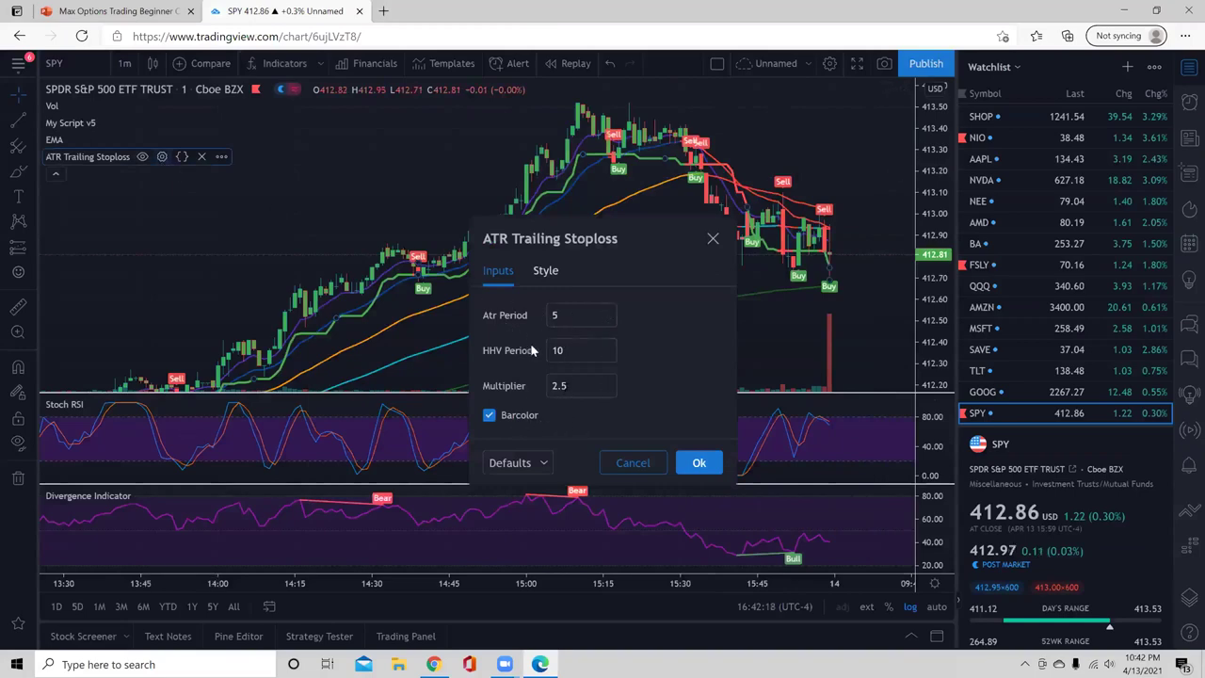
{"action": "left_click", "coordinate": [488, 416]}
{"action": "left_click", "coordinate": [546, 270]}
{"action": "left_click", "coordinate": [489, 269]}
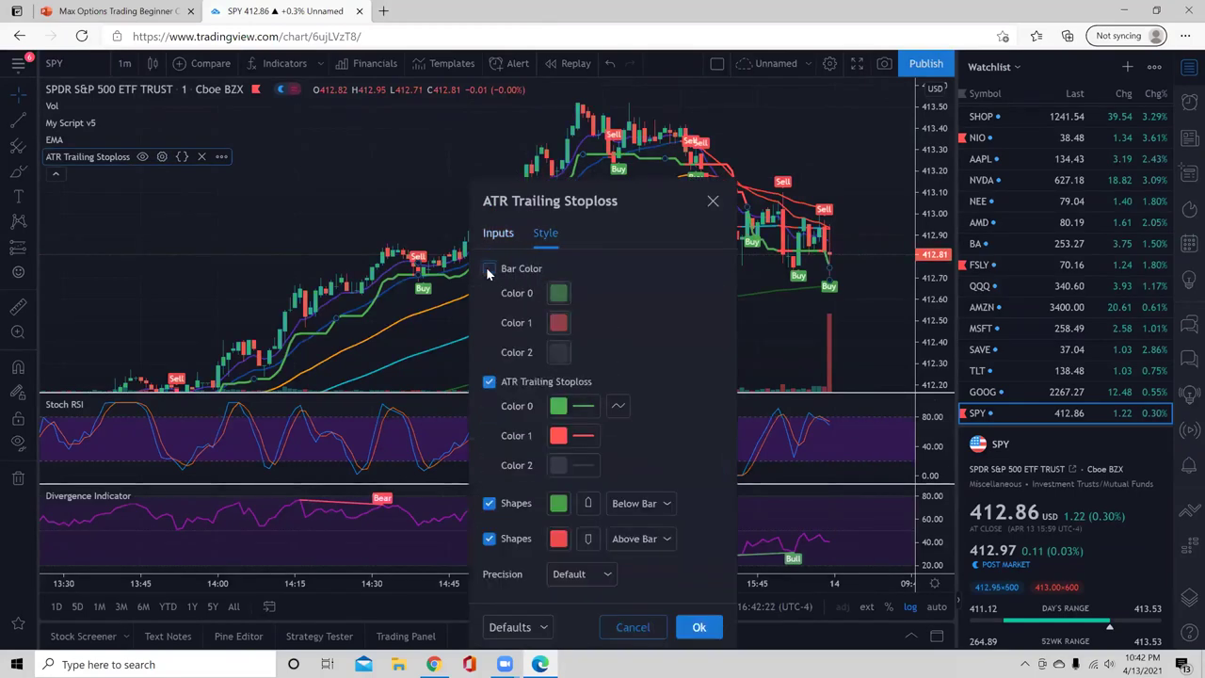
{"action": "left_click", "coordinate": [488, 382]}
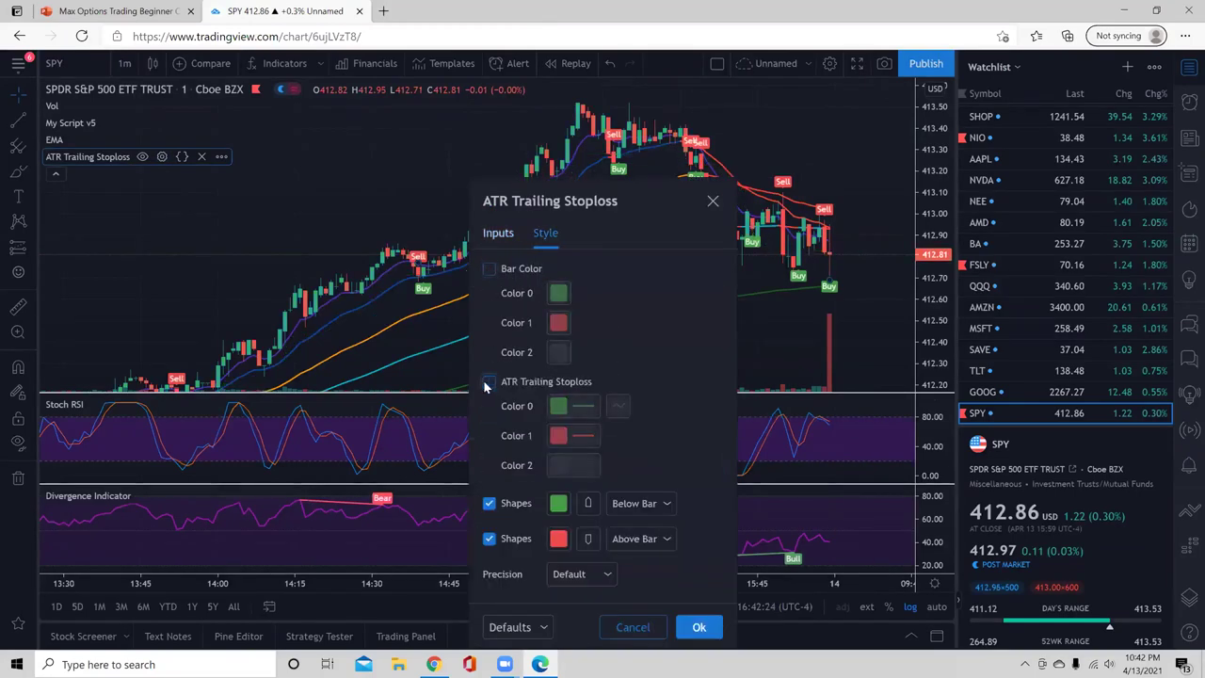
{"action": "left_click", "coordinate": [487, 383]}
{"action": "left_click", "coordinate": [487, 381]}
{"action": "left_click", "coordinate": [696, 629]}
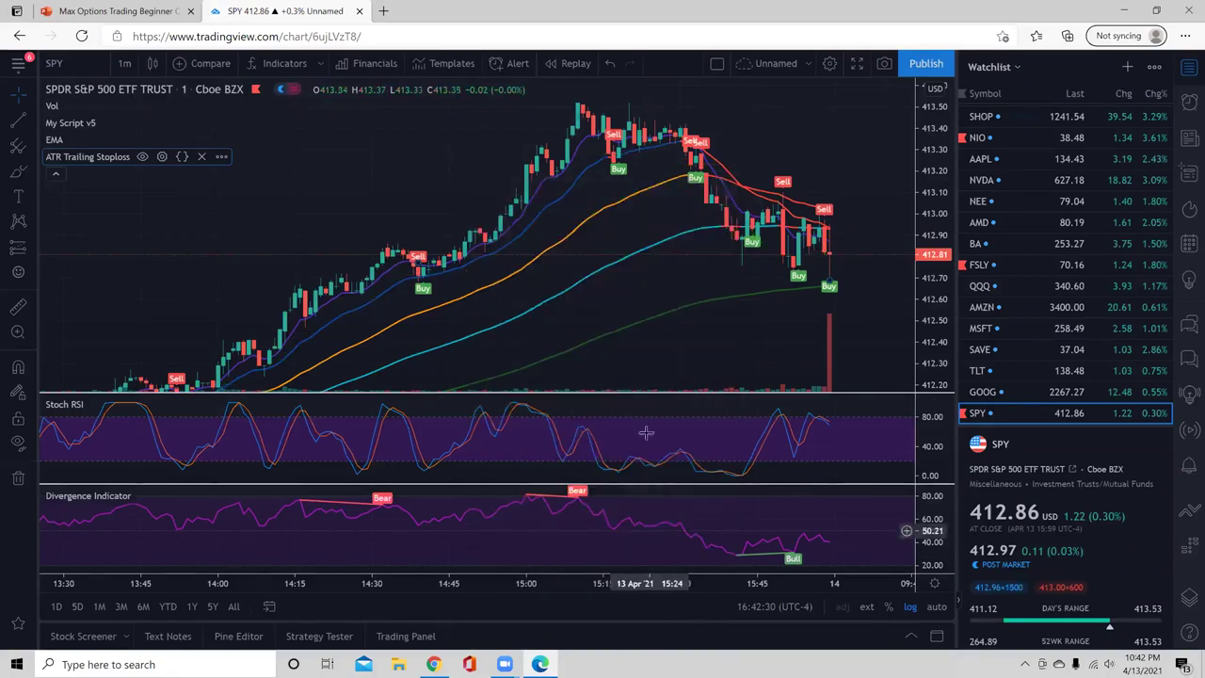
Switch the SPY chart from 1 minute to the 5-minute interval
{"action": "scroll", "coordinate": [649, 325], "scroll_direction": "up", "scroll_amount": 1}
{"action": "scroll", "coordinate": [583, 325], "scroll_direction": "up", "scroll_amount": 2}
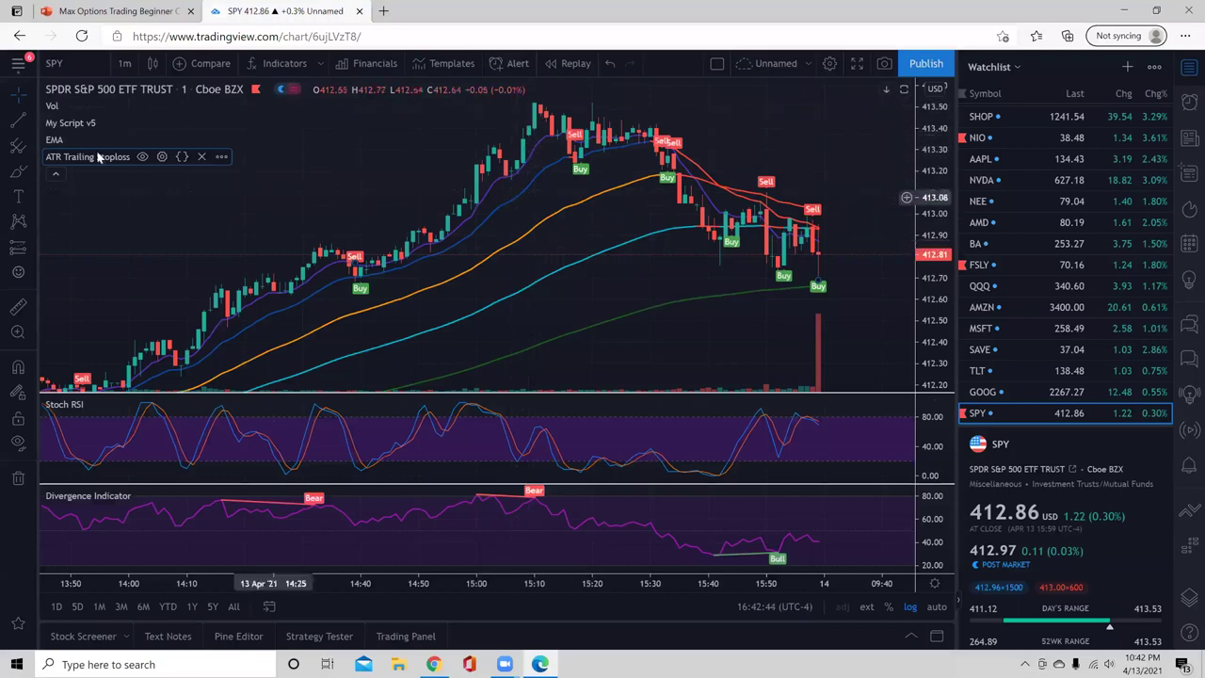
{"action": "left_click", "coordinate": [123, 64]}
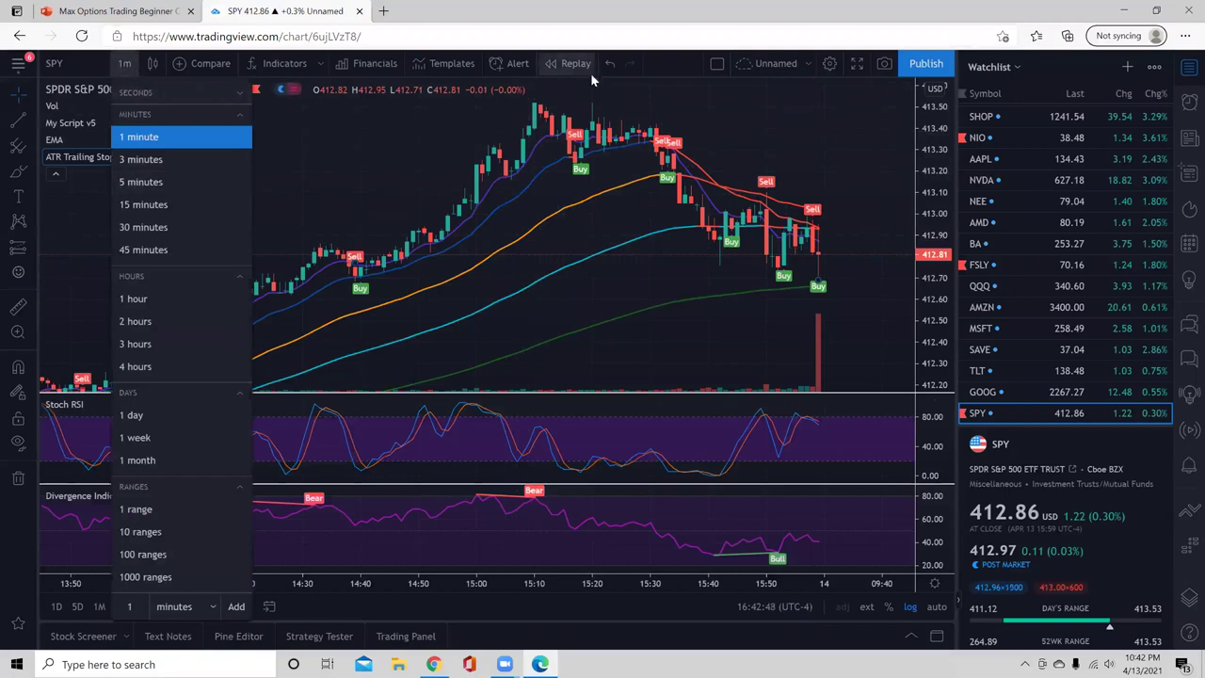
{"action": "left_click", "coordinate": [139, 181]}
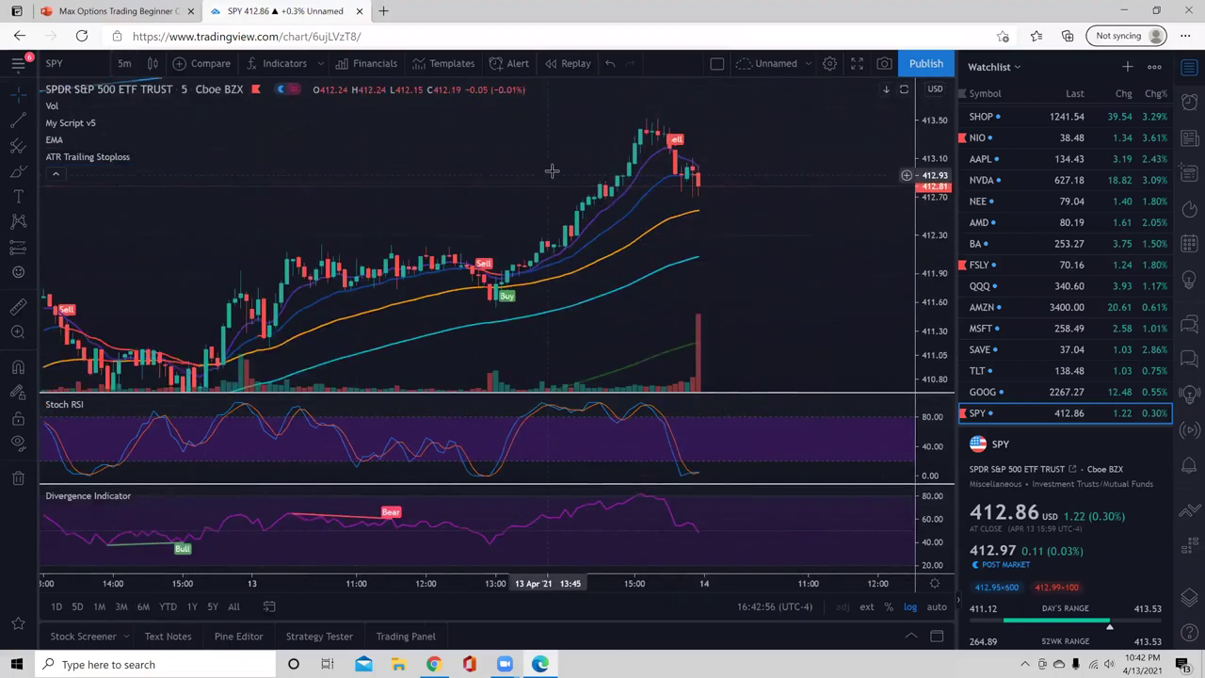
Draw an arrow marker below the 13 April candles, from about 410.13 to 411.23, pointing toward the most recent Buy label
{"action": "scroll", "coordinate": [532, 169], "scroll_direction": "down", "scroll_amount": 2}
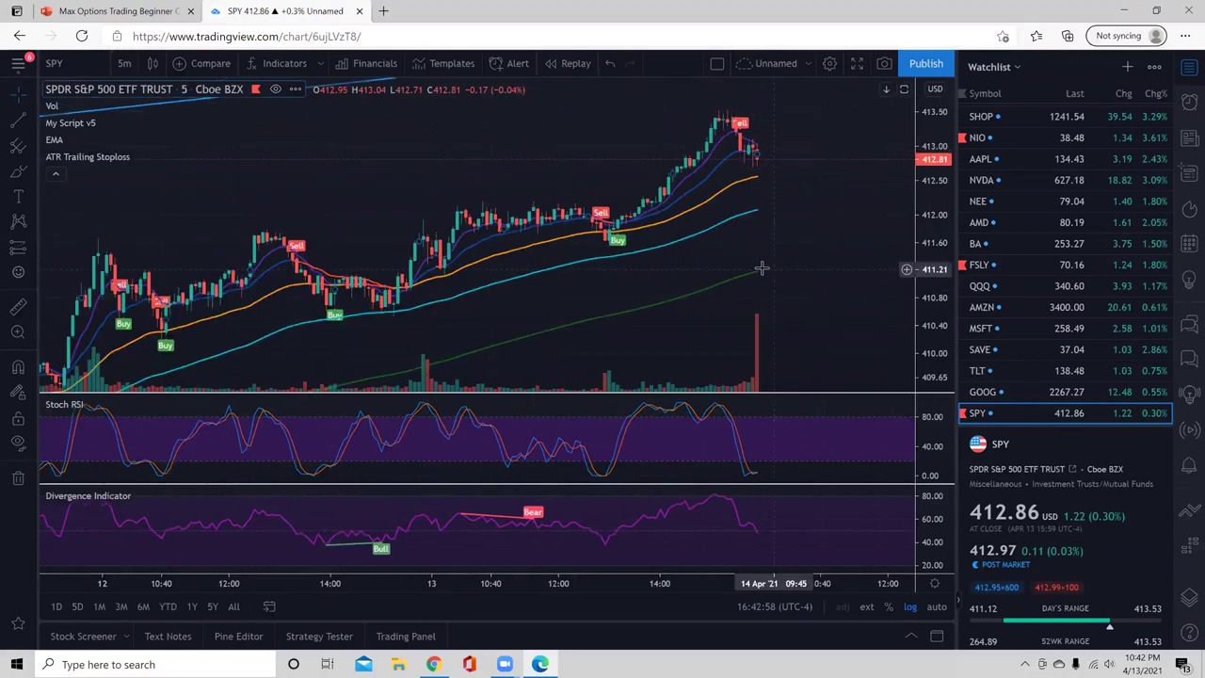
{"action": "scroll", "coordinate": [761, 268], "scroll_direction": "up", "scroll_amount": 1}
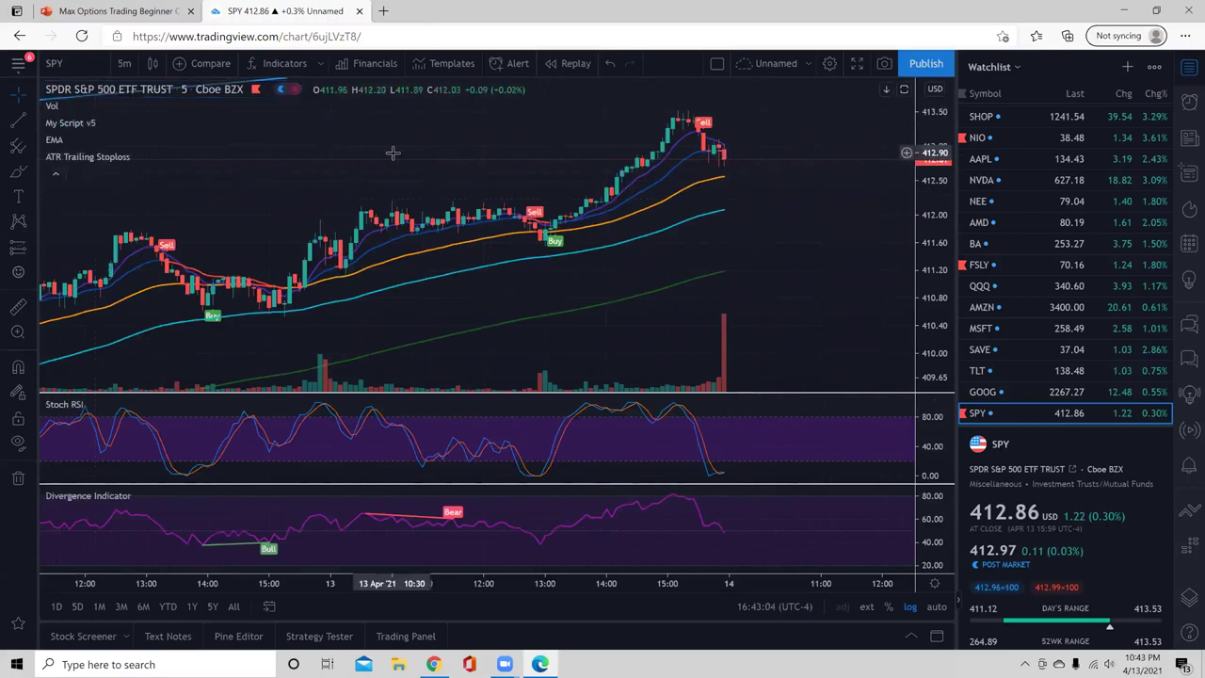
{"action": "scroll", "coordinate": [516, 85], "scroll_direction": "down", "scroll_amount": 1}
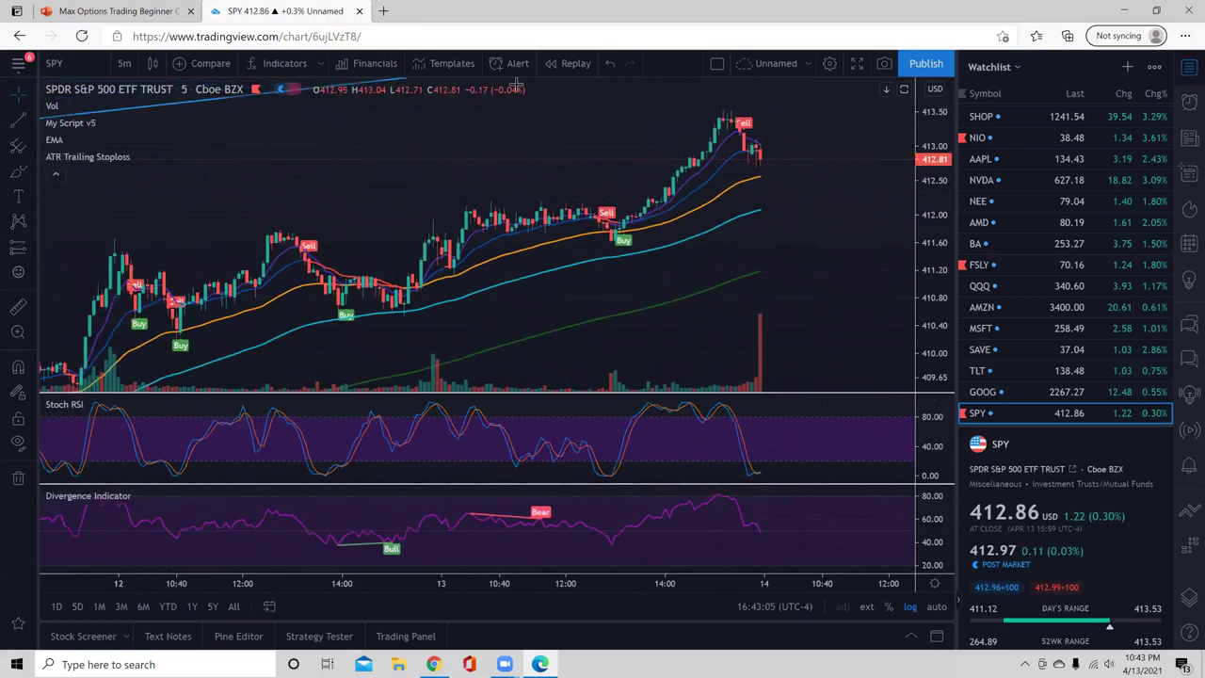
{"action": "scroll", "coordinate": [597, 148], "scroll_direction": "up", "scroll_amount": 1}
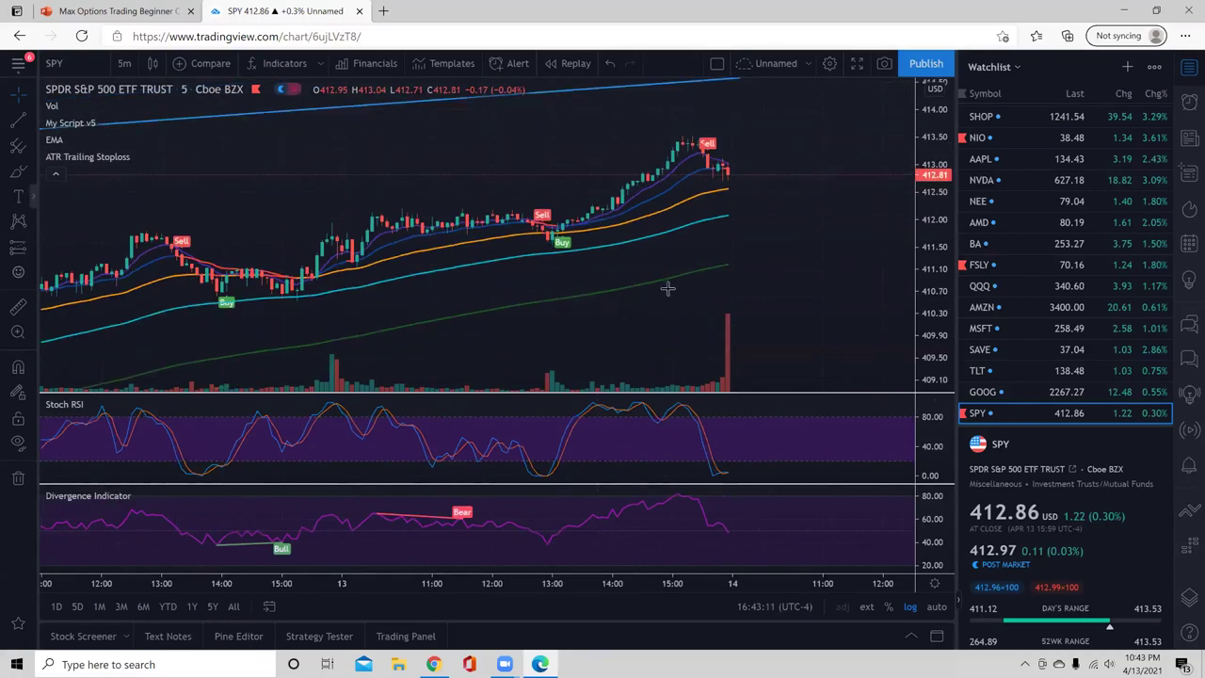
{"action": "mouse_move", "coordinate": [622, 251]}
{"action": "left_mouse_down"}
{"action": "mouse_move", "coordinate": [825, 269]}
{"action": "mouse_move", "coordinate": [562, 263]}
{"action": "mouse_move", "coordinate": [882, 320]}
{"action": "mouse_move", "coordinate": [867, 323]}
{"action": "left_mouse_up"}
{"action": "left_click", "coordinate": [563, 260]}
{"action": "left_click_drag", "start_coordinate": [563, 260], "coordinate": [667, 262]}
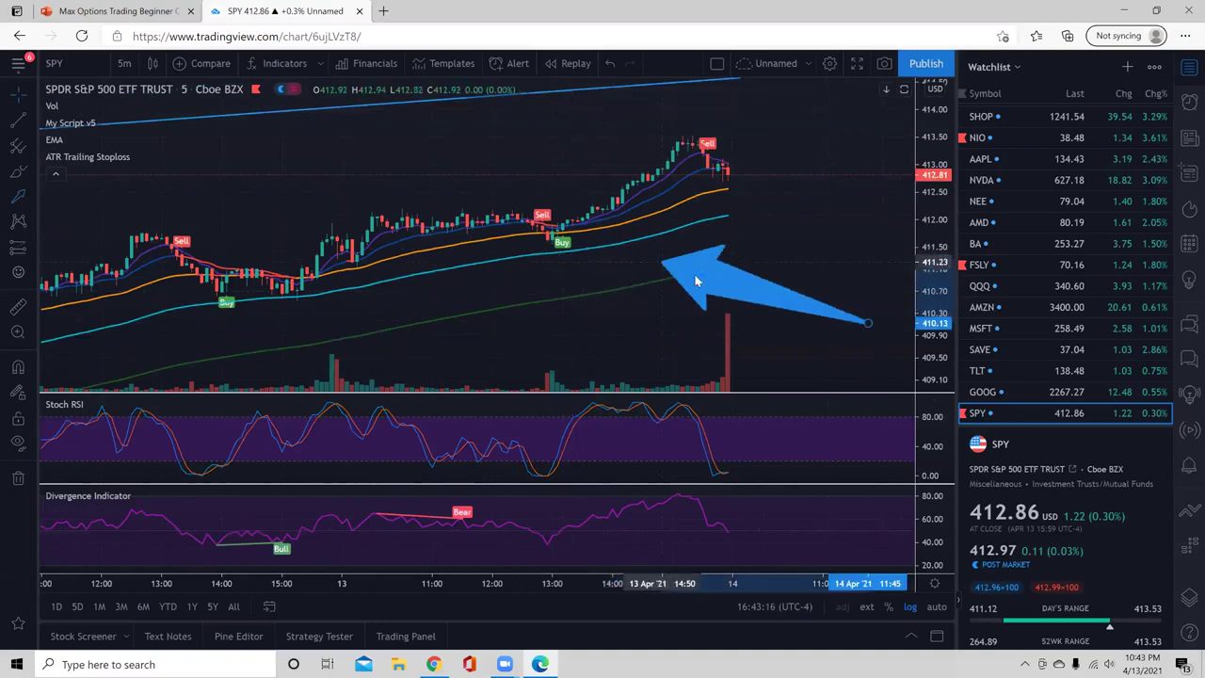
{"action": "left_click", "coordinate": [825, 204]}
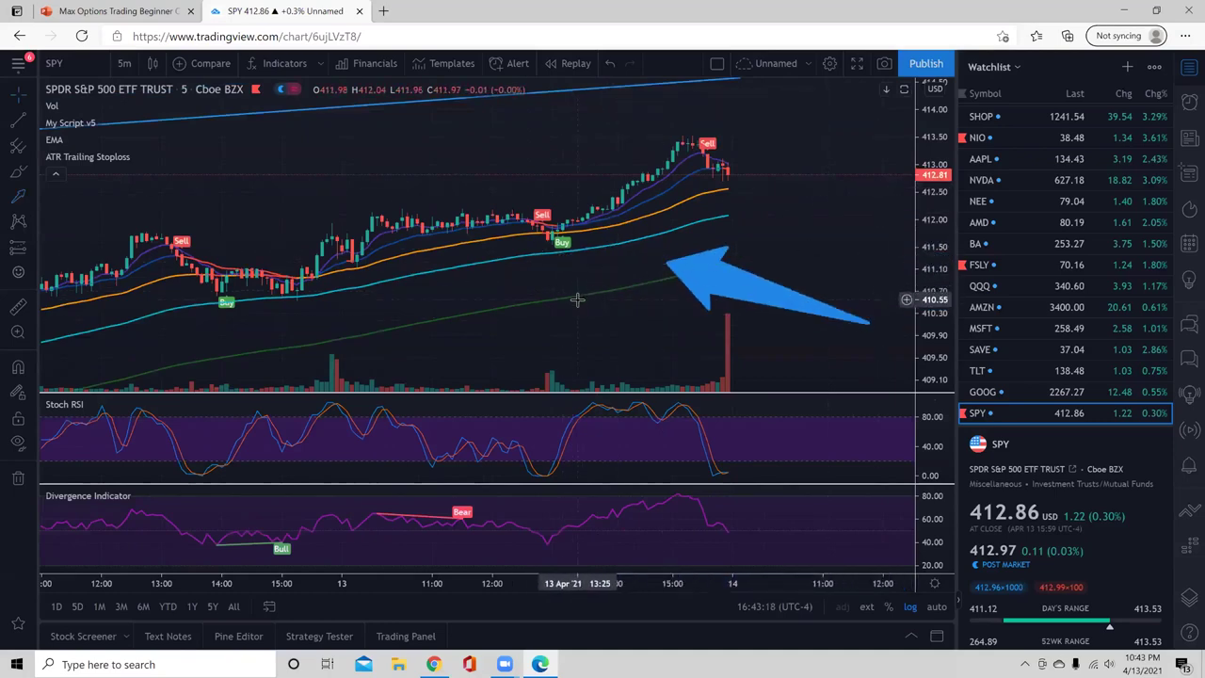
{"action": "left_click", "coordinate": [578, 299]}
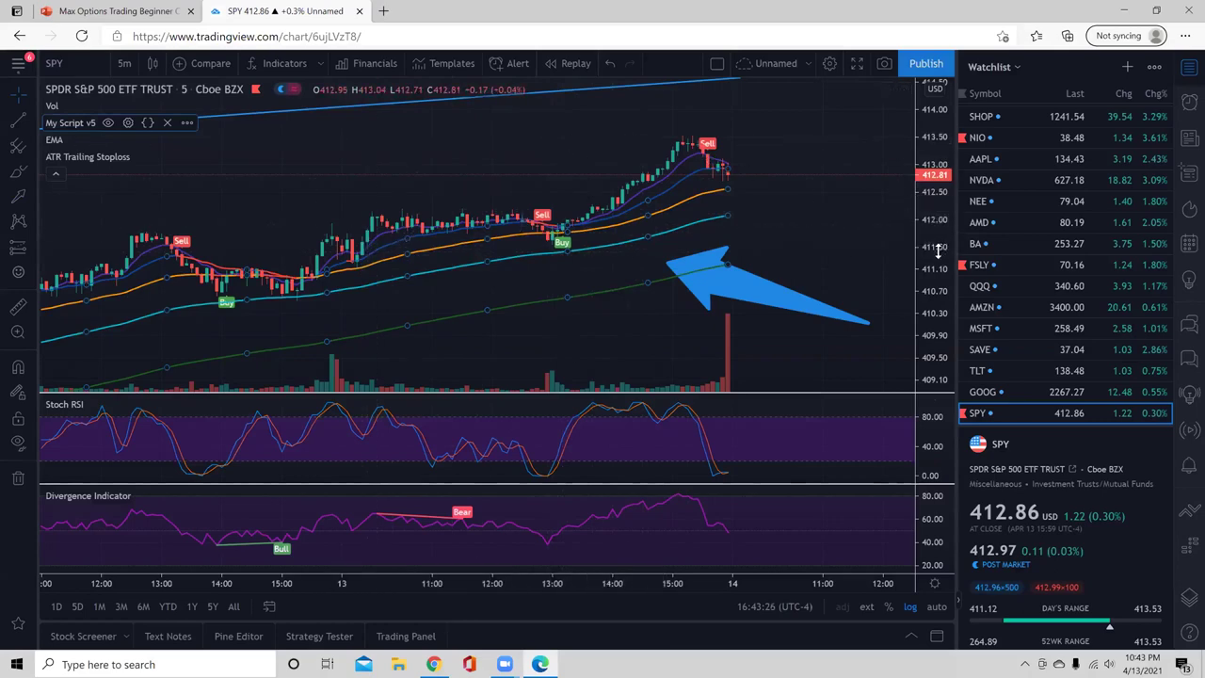
Examine the earlier buy and sell labels against the moving averages on the 5-minute SPY chart, going back through early April
{"action": "left_click_drag", "start_coordinate": [508, 181], "coordinate": [555, 146]}
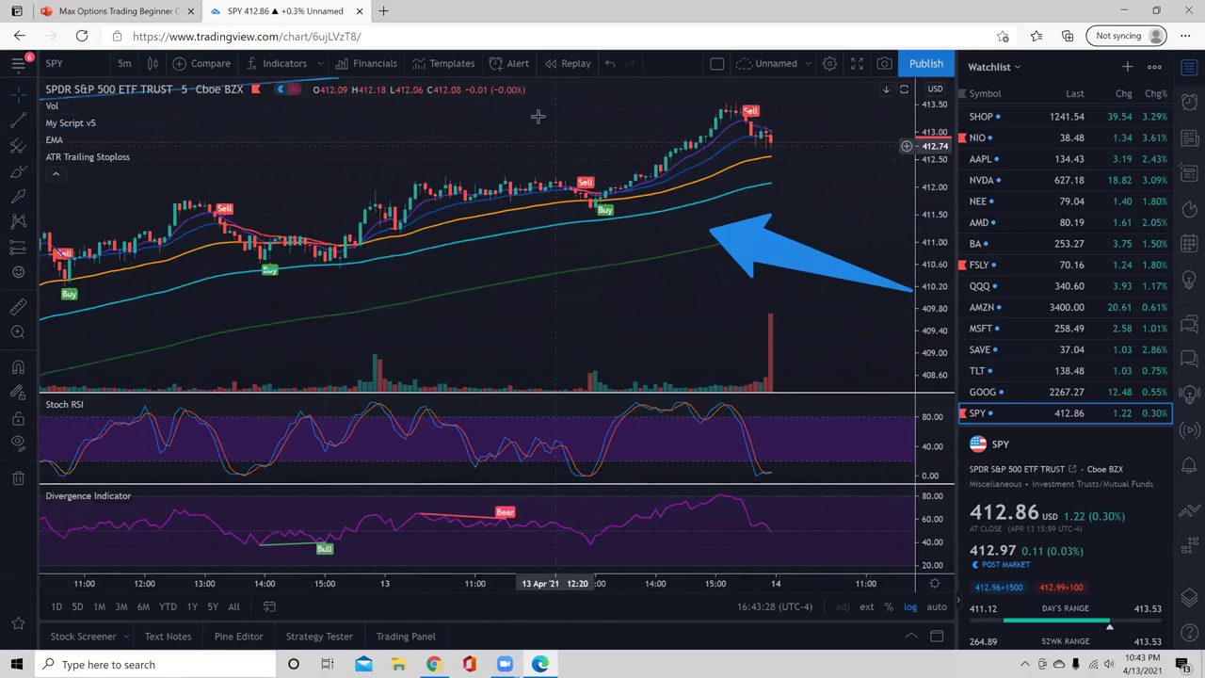
{"action": "scroll", "coordinate": [537, 116], "scroll_direction": "down", "scroll_amount": 4}
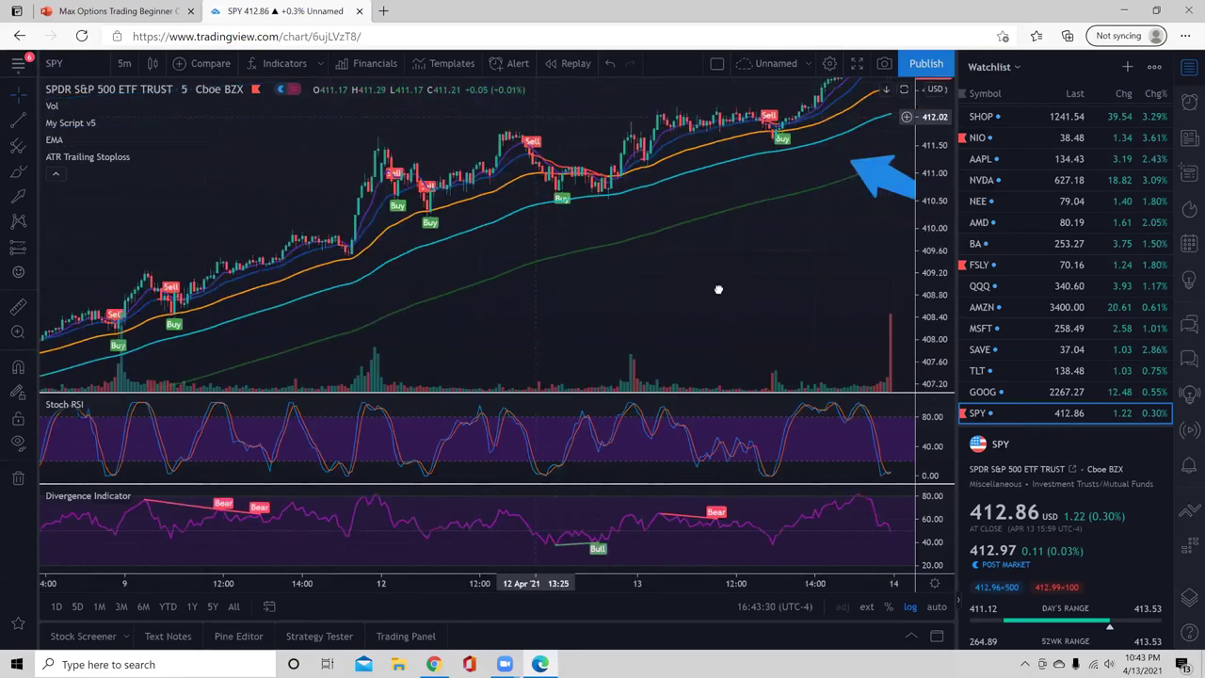
{"action": "left_click_drag", "start_coordinate": [718, 289], "coordinate": [801, 263]}
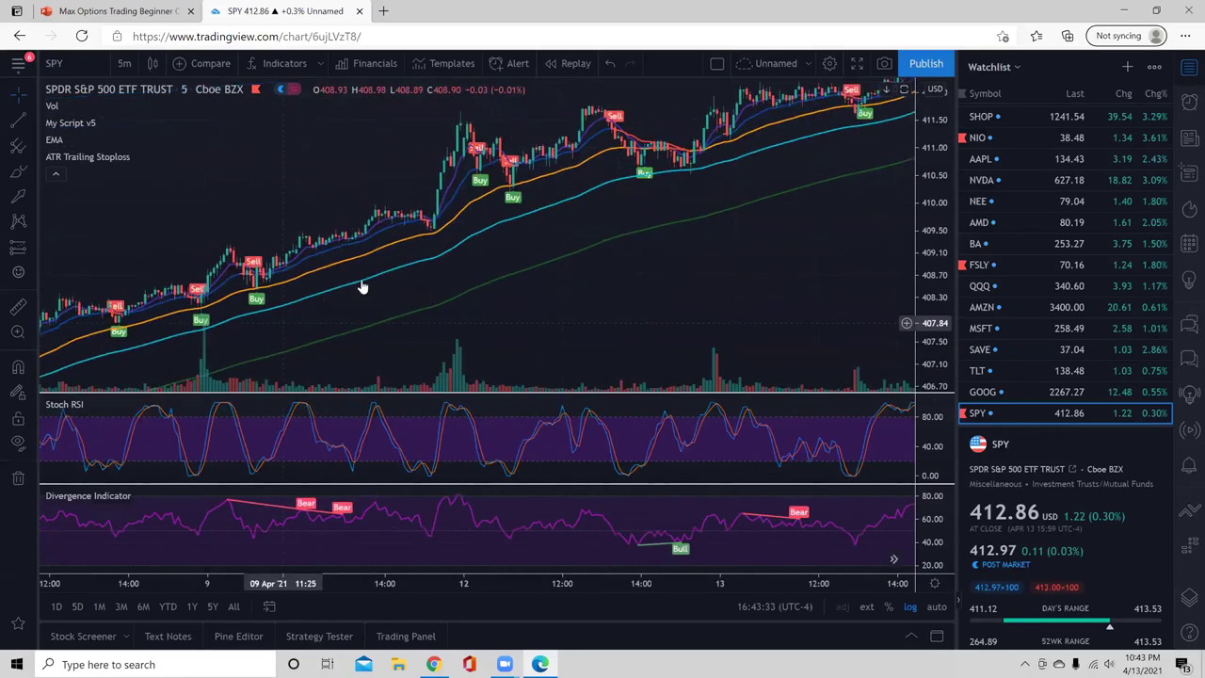
{"action": "left_click_drag", "start_coordinate": [672, 288], "coordinate": [450, 349]}
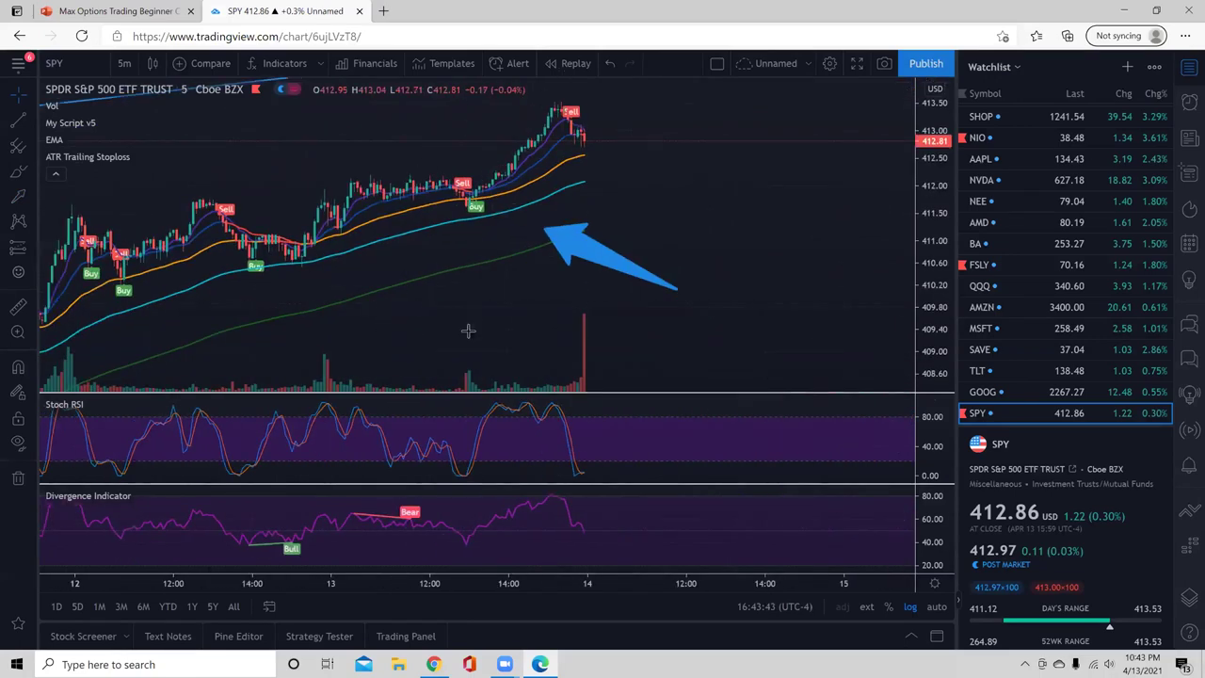
{"action": "left_click_drag", "start_coordinate": [468, 330], "coordinate": [505, 316]}
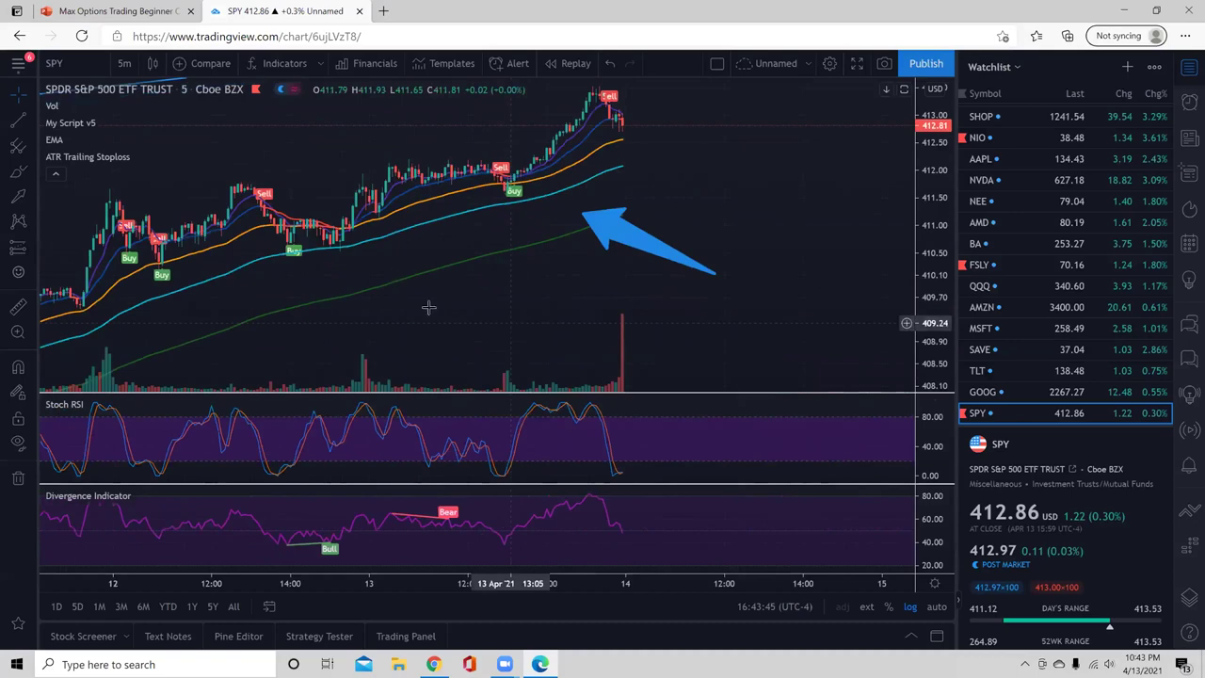
{"action": "left_click_drag", "start_coordinate": [457, 271], "coordinate": [500, 269]}
{"action": "left_click_drag", "start_coordinate": [435, 353], "coordinate": [548, 329]}
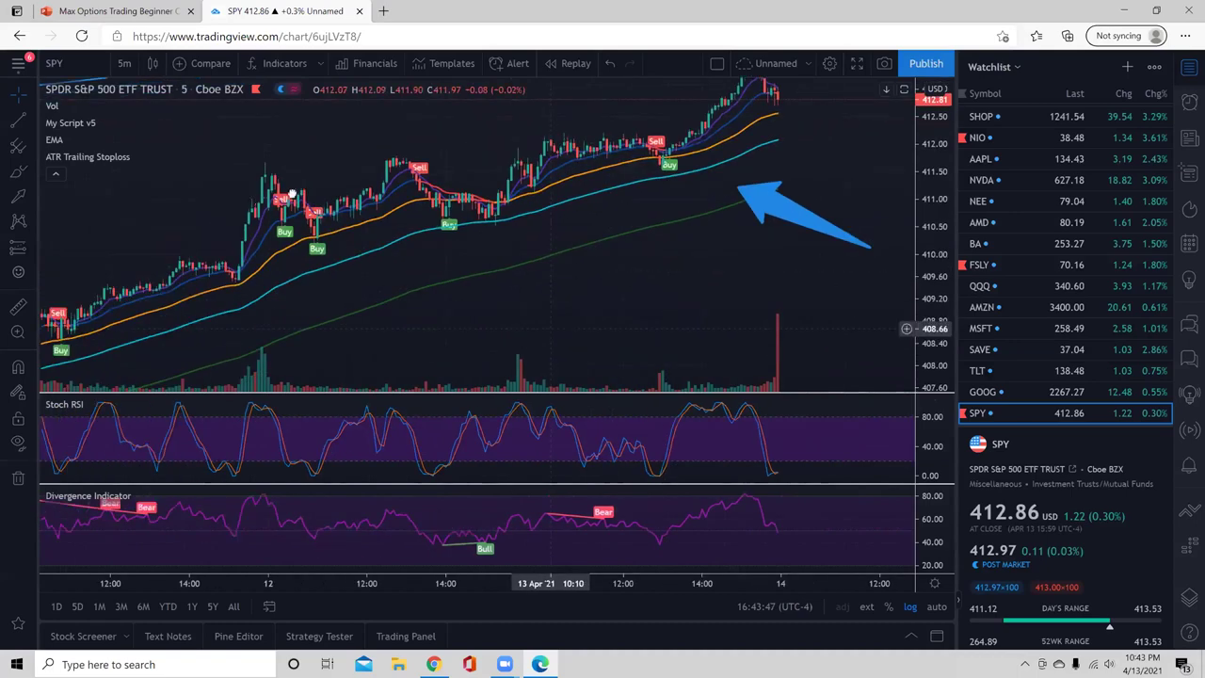
{"action": "left_click_drag", "start_coordinate": [329, 207], "coordinate": [753, 174]}
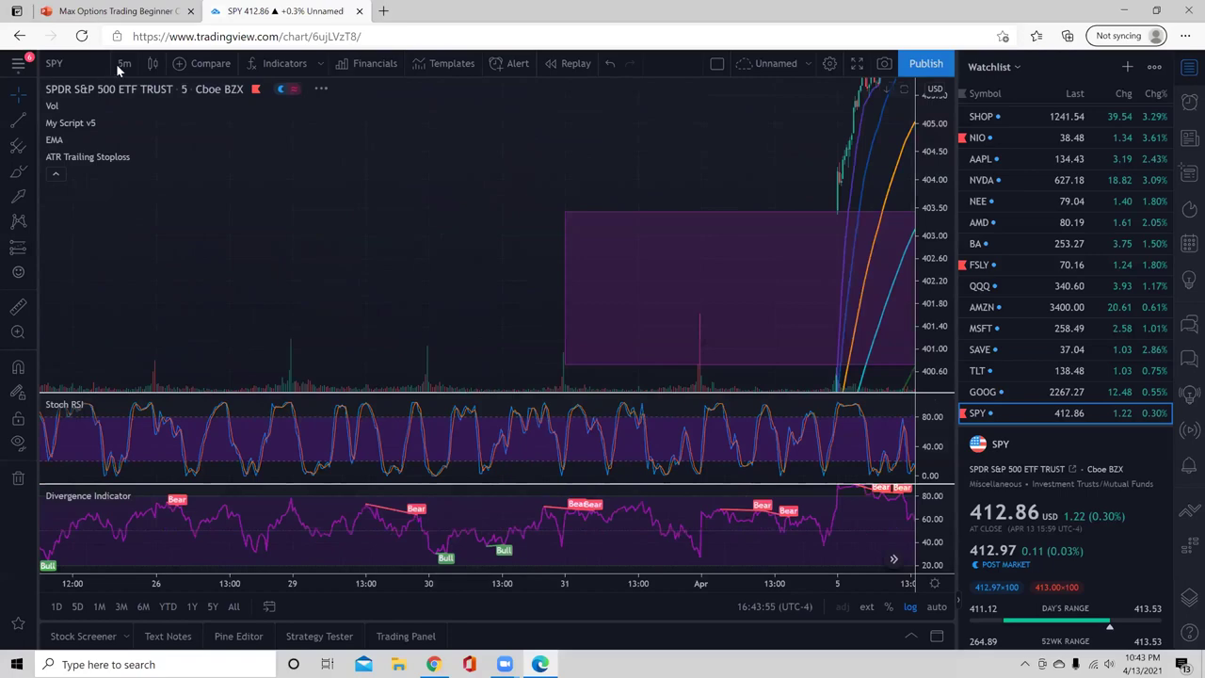
Switch the SPY chart to the 15-minute interval and examine the buy and sell labels from February through the end of March
{"action": "type", "text": "15"}
{"action": "key", "text": "Return"}
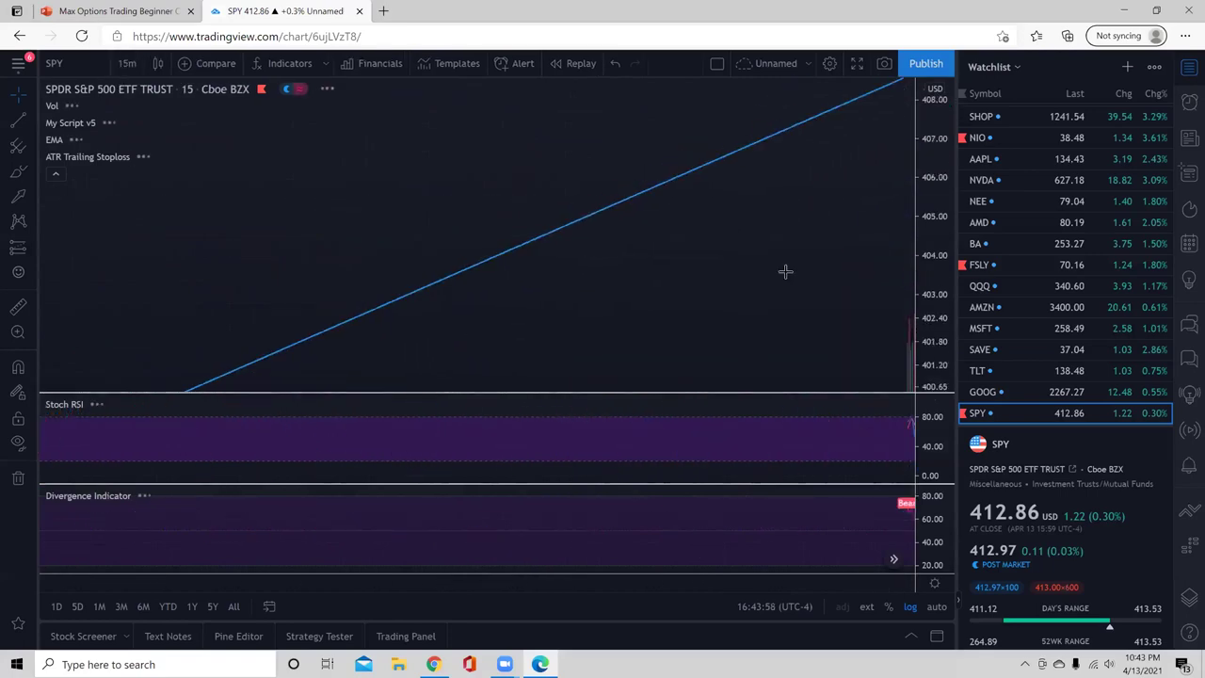
{"action": "left_click_drag", "start_coordinate": [541, 241], "coordinate": [617, 84]}
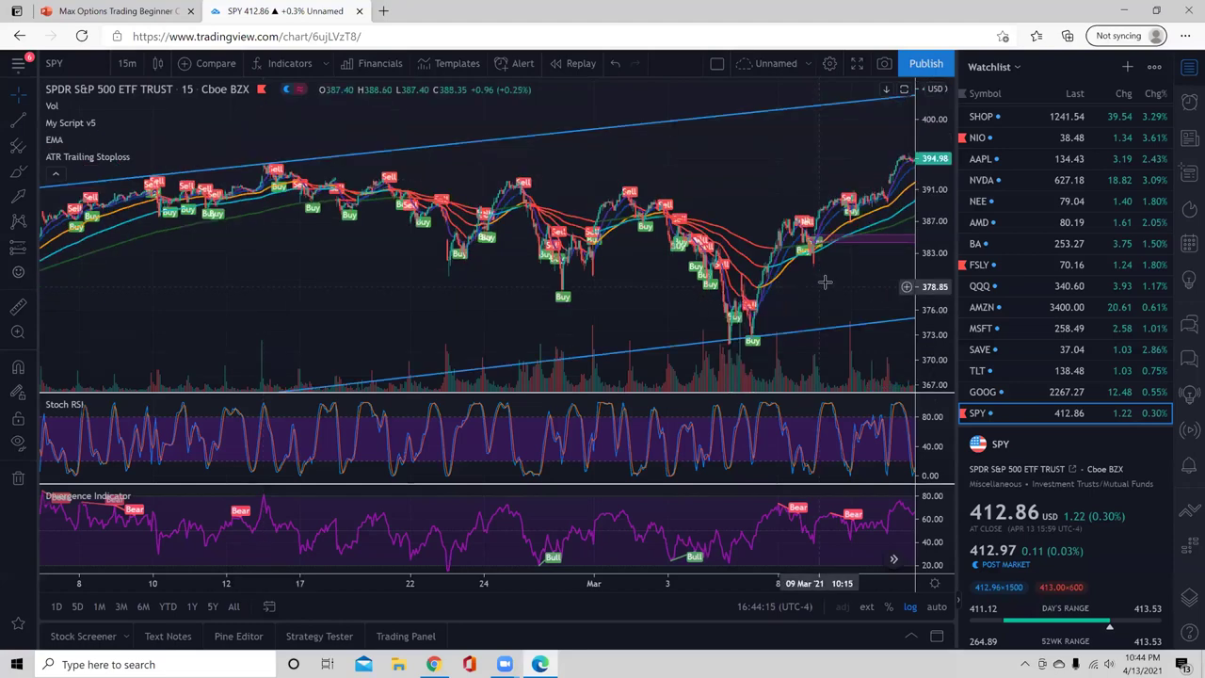
{"action": "left_click_drag", "start_coordinate": [824, 281], "coordinate": [774, 290]}
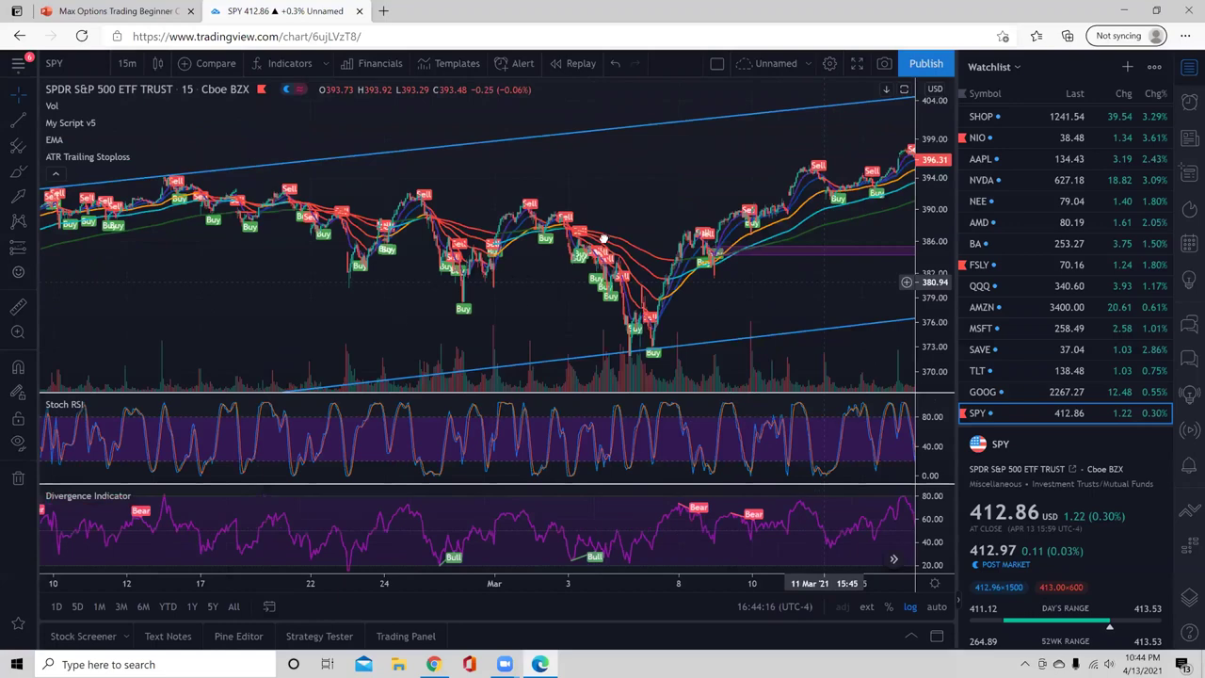
{"action": "left_click_drag", "start_coordinate": [661, 290], "coordinate": [368, 290]}
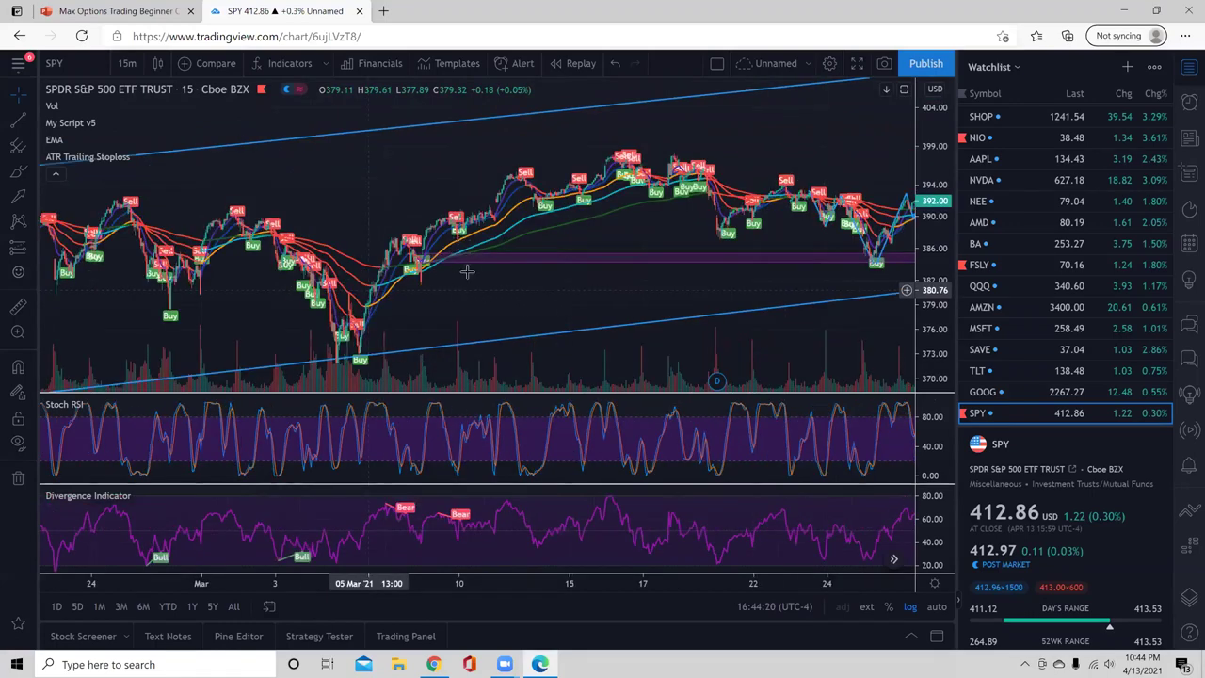
{"action": "scroll", "coordinate": [493, 256], "scroll_direction": "up", "scroll_amount": 2}
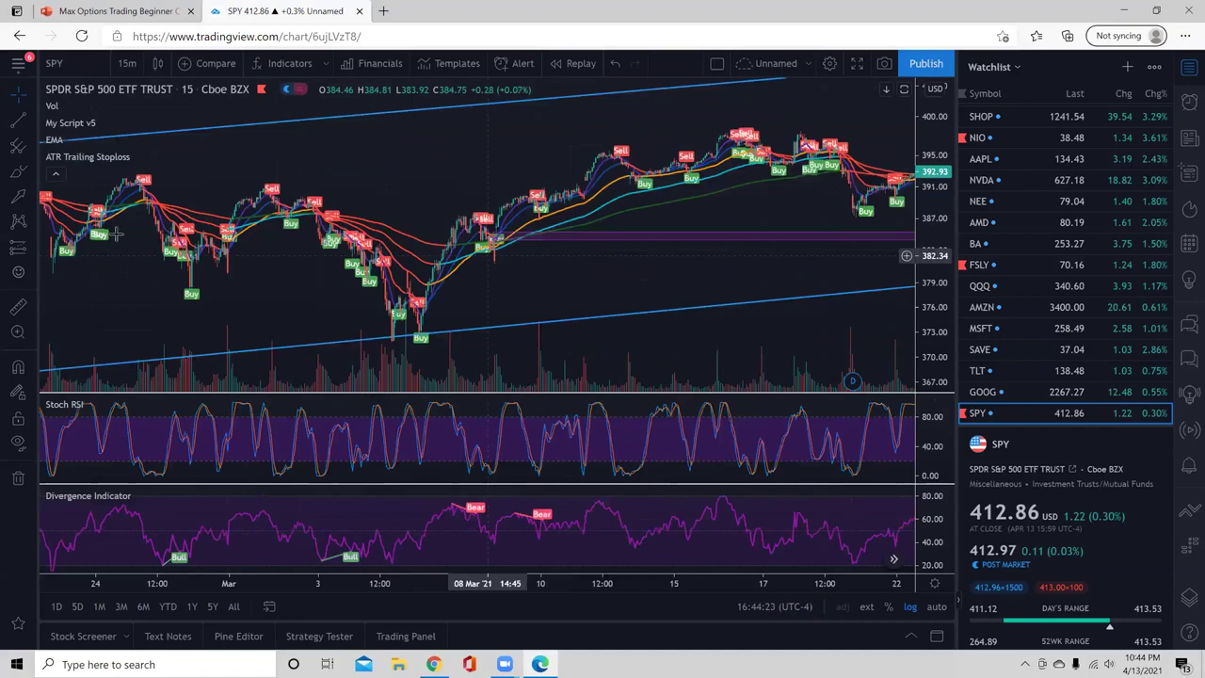
{"action": "left_click_drag", "start_coordinate": [478, 293], "coordinate": [54, 349]}
{"action": "left_click_drag", "start_coordinate": [685, 270], "coordinate": [392, 307]}
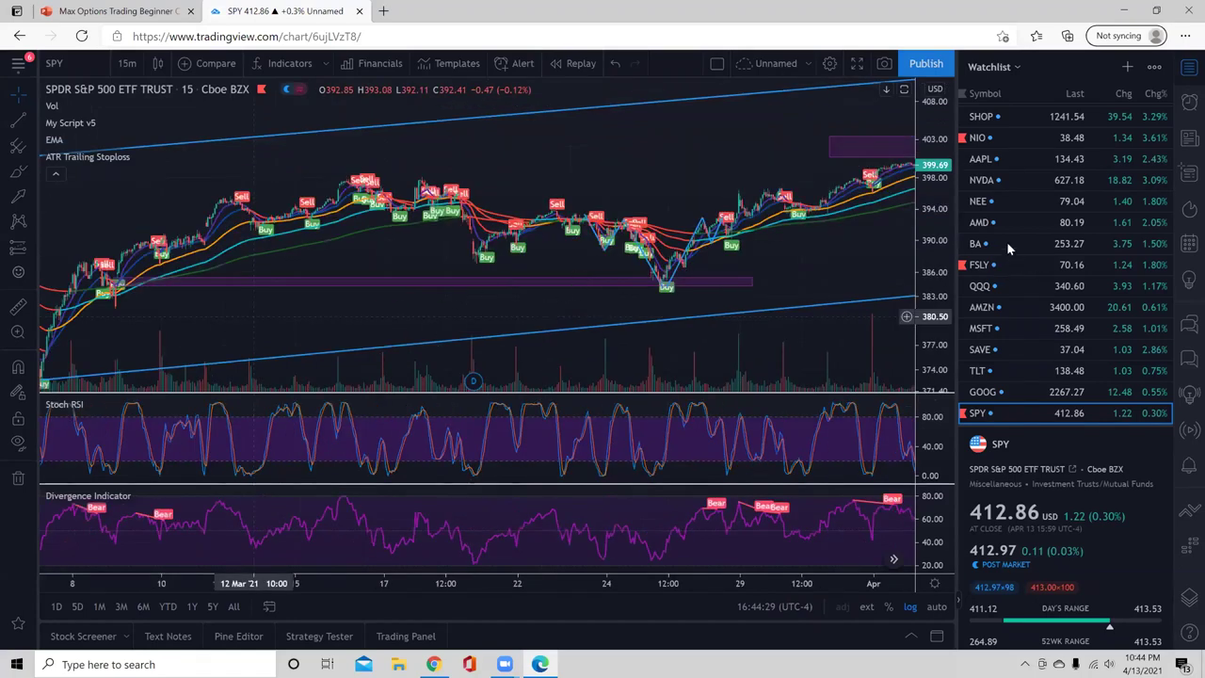
Load the TSLA chart from the watchlist and draw an arrow marker pointing at the Sell label near 10 February, where the downtrend starts
{"action": "scroll", "coordinate": [1063, 245], "scroll_direction": "up", "scroll_amount": 3}
{"action": "left_click", "coordinate": [981, 138]}
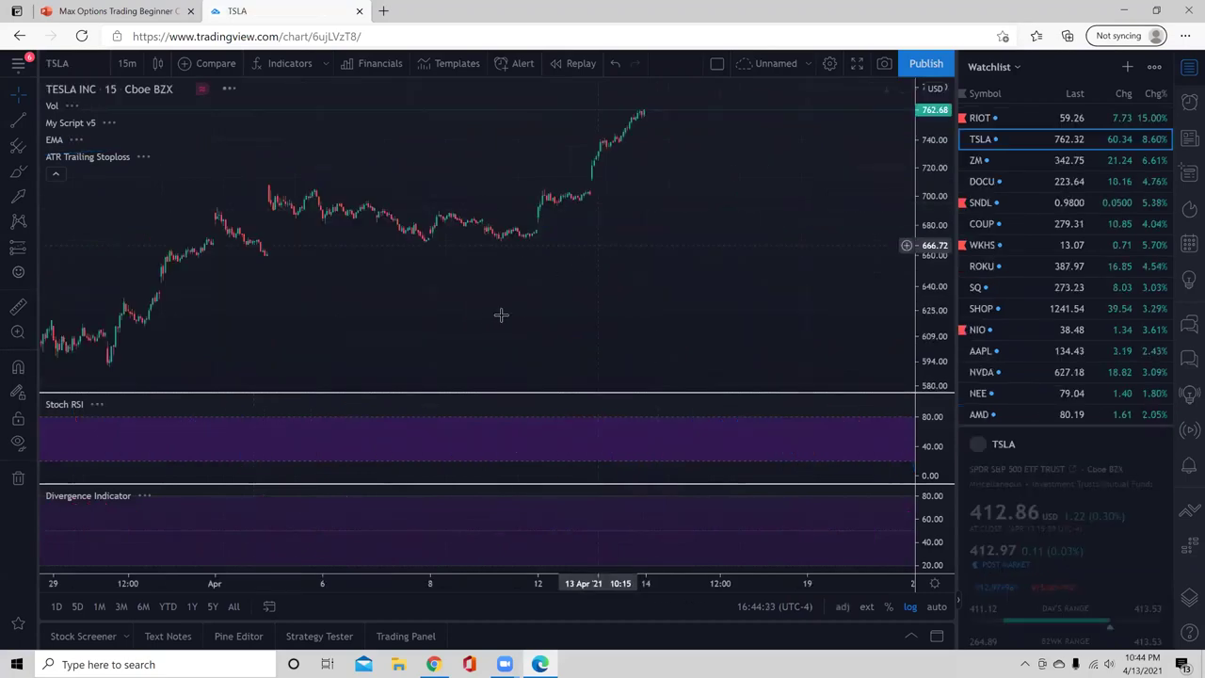
{"action": "left_click_drag", "start_coordinate": [500, 316], "coordinate": [845, 256]}
{"action": "left_click_drag", "start_coordinate": [538, 276], "coordinate": [646, 336]}
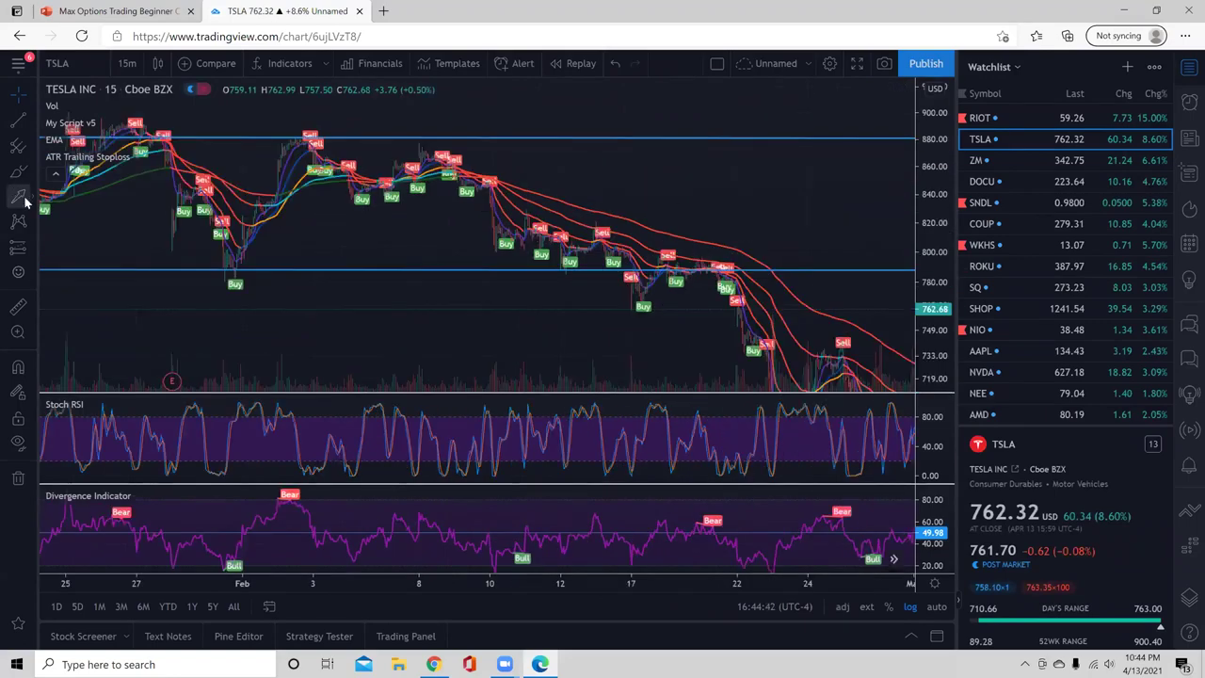
{"action": "left_click", "coordinate": [25, 201]}
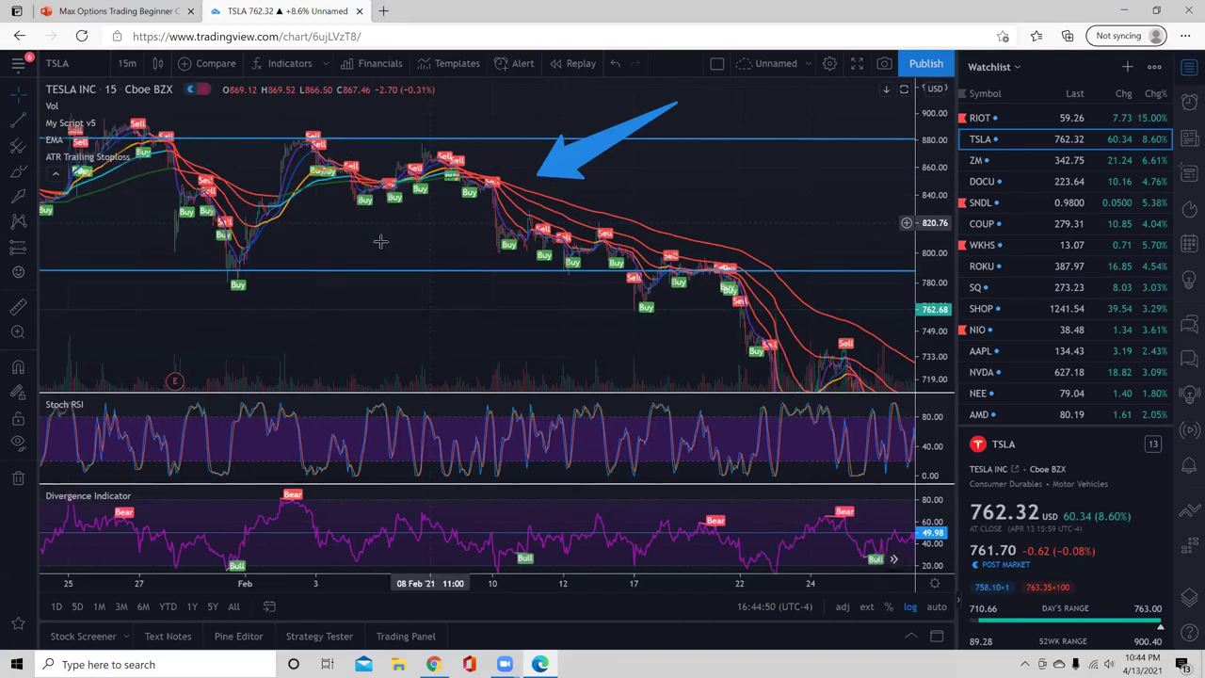
{"action": "left_click_drag", "start_coordinate": [358, 220], "coordinate": [381, 242]}
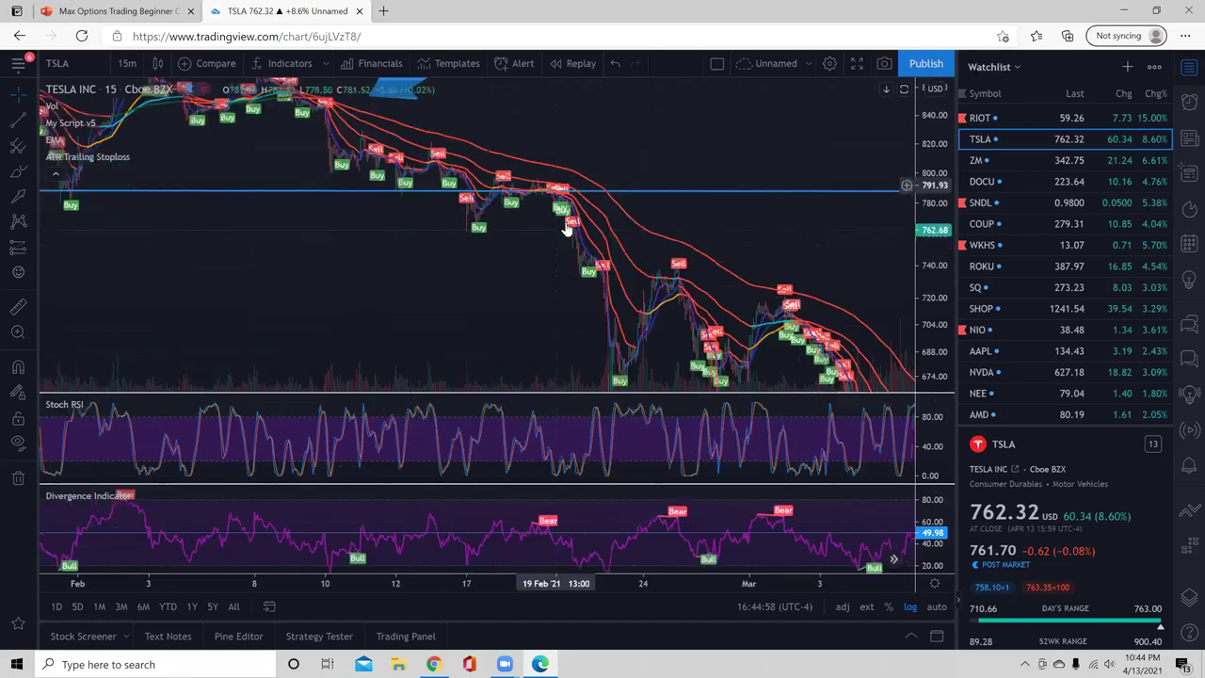
Switch the TSLA chart to the 5-minute interval and examine the buy and sell labels on 12 and 13 April
{"action": "left_click_drag", "start_coordinate": [574, 309], "coordinate": [513, 254]}
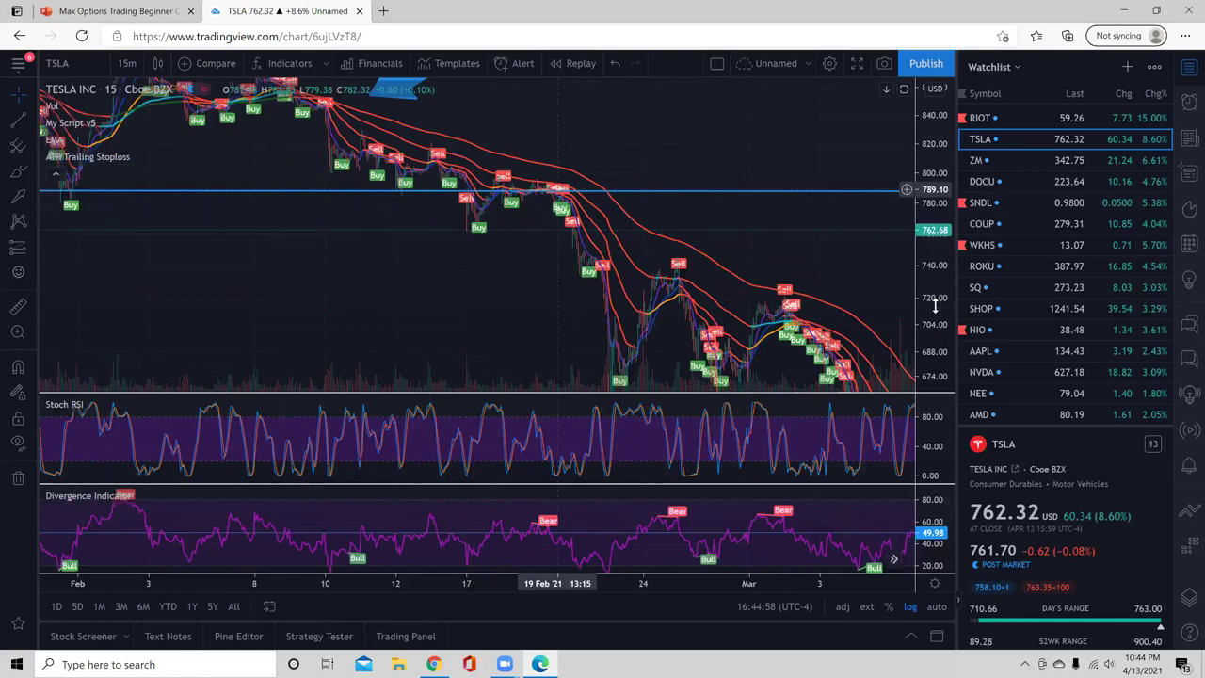
{"action": "scroll", "coordinate": [612, 93], "scroll_direction": "right", "scroll_amount": 5}
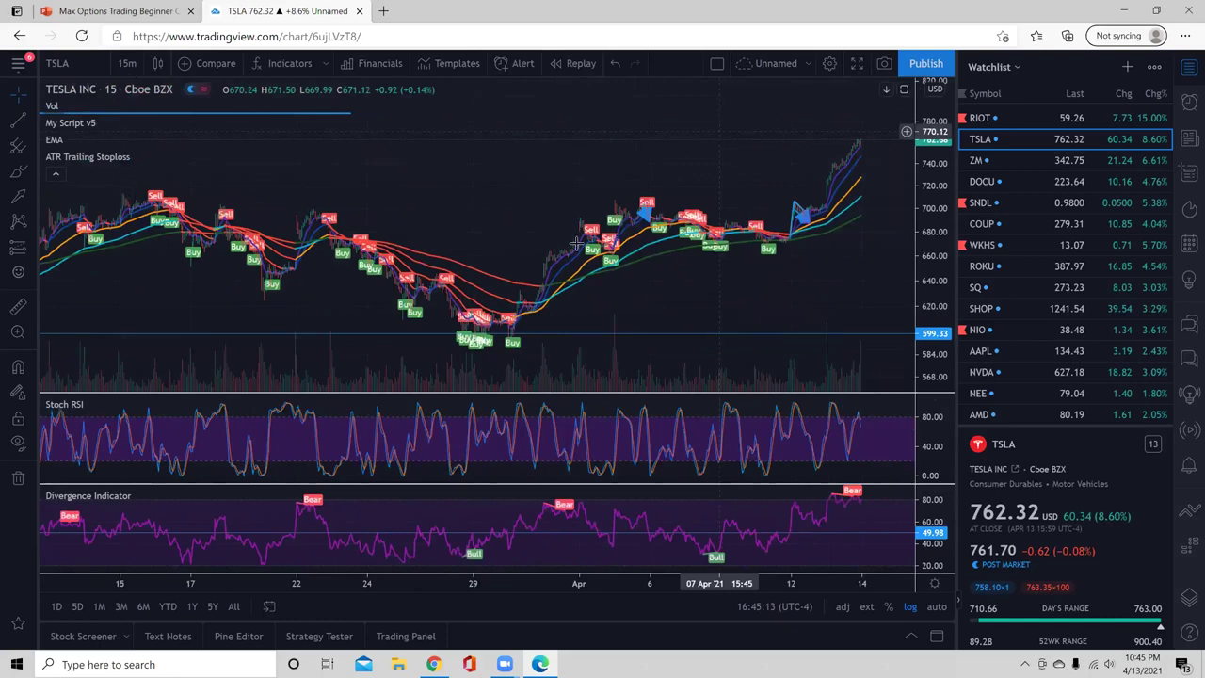
{"action": "key", "text": "5"}
{"action": "key", "text": "Return"}
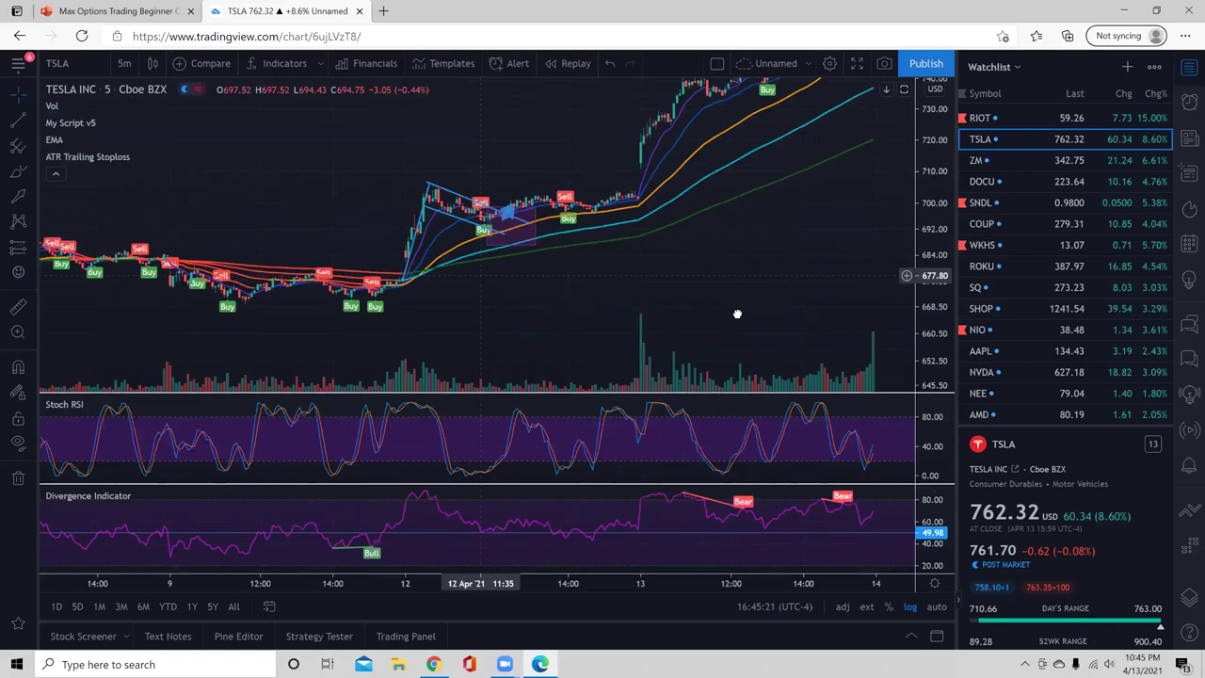
{"action": "left_click_drag", "start_coordinate": [737, 314], "coordinate": [704, 299]}
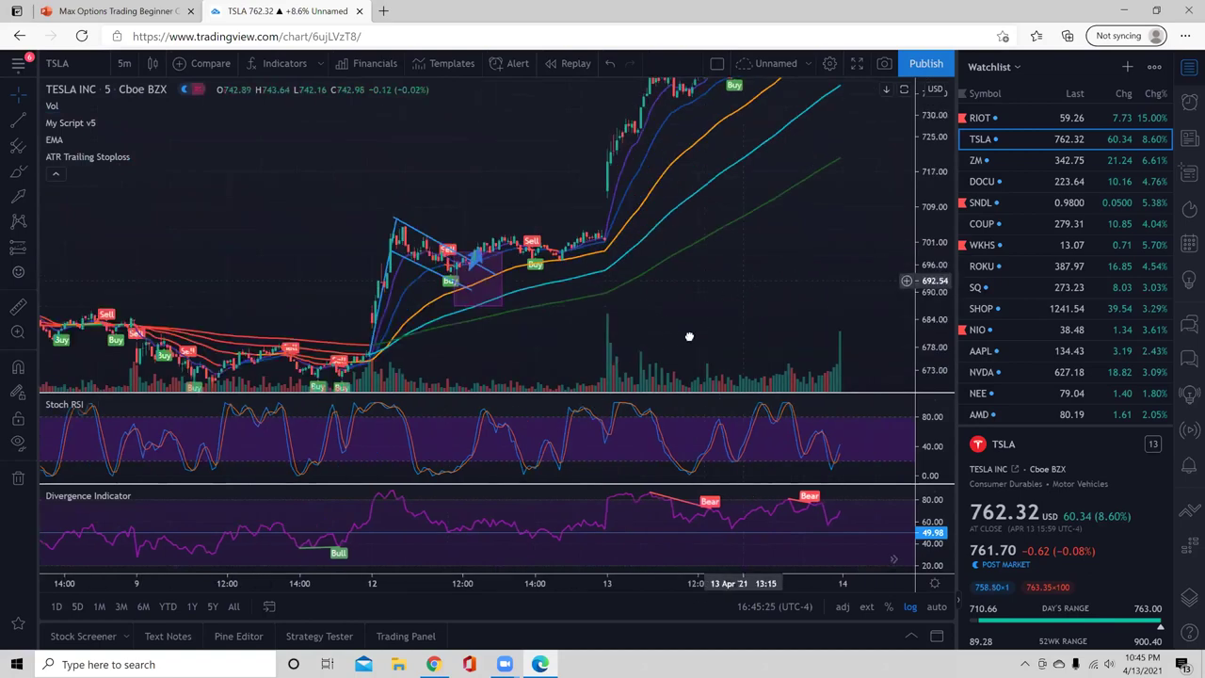
{"action": "left_click_drag", "start_coordinate": [621, 237], "coordinate": [689, 237]}
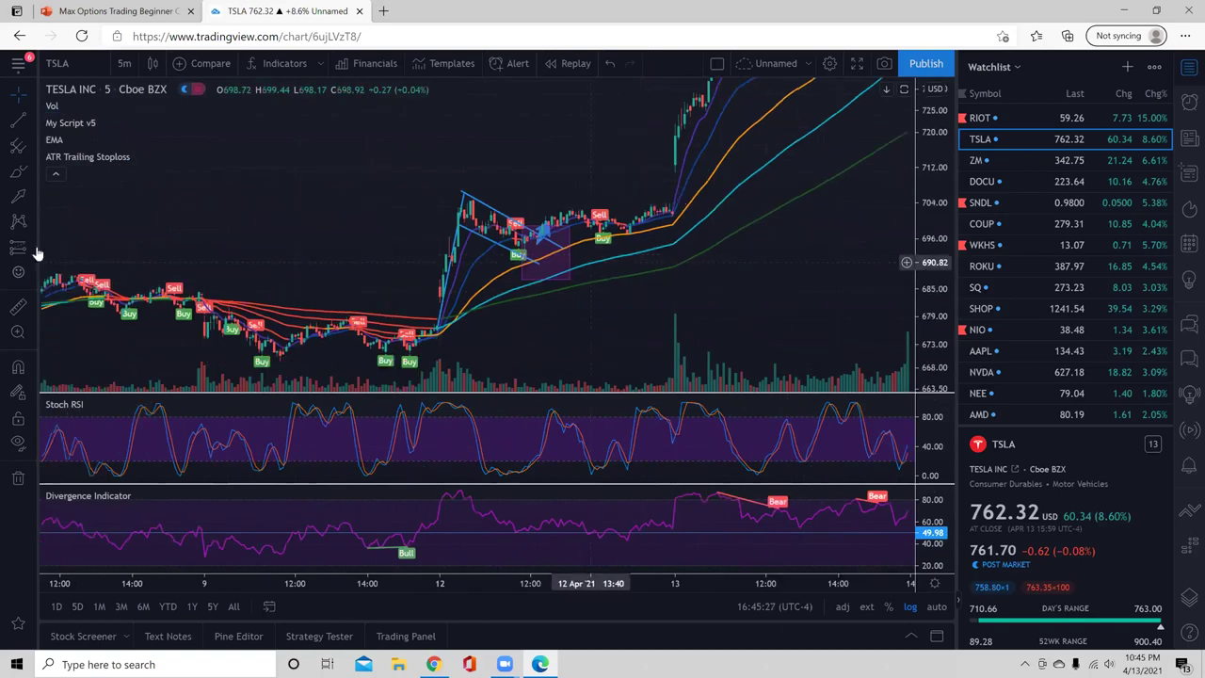
Switch the TSLA chart to the daily interval and draw a rectangle over the 12–13 April price gap, from about 713 to 702, extending into June
{"action": "left_click", "coordinate": [28, 148]}
{"action": "left_click", "coordinate": [124, 64]}
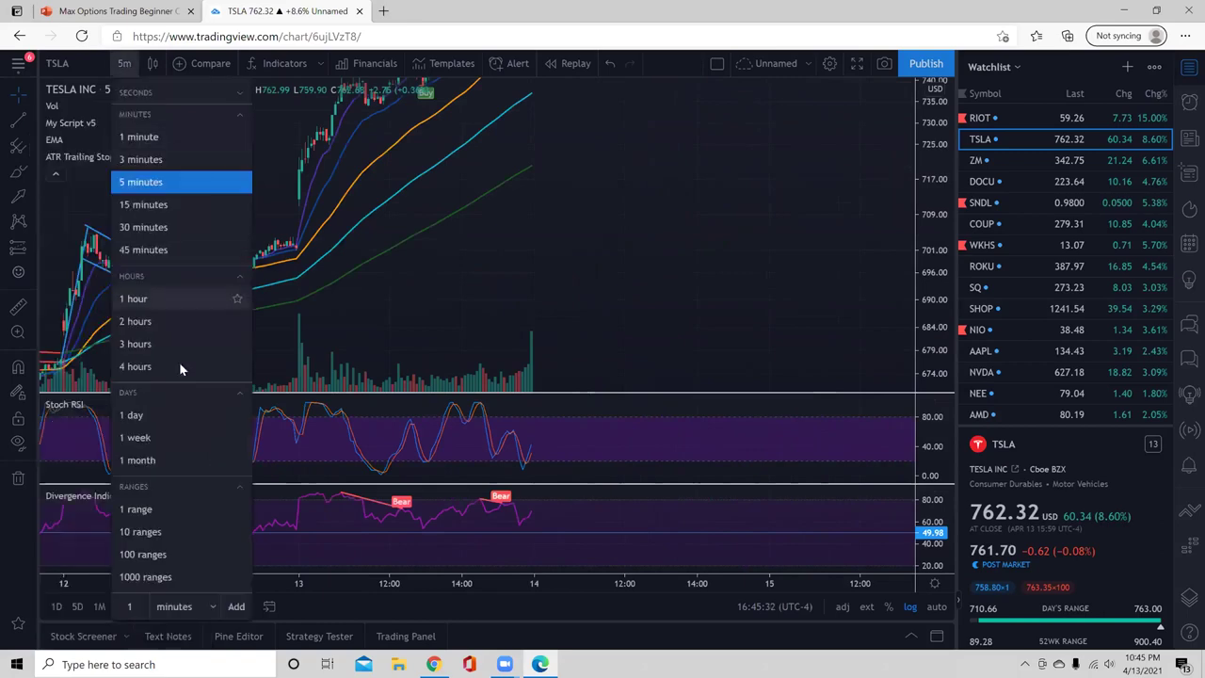
{"action": "left_click", "coordinate": [162, 414]}
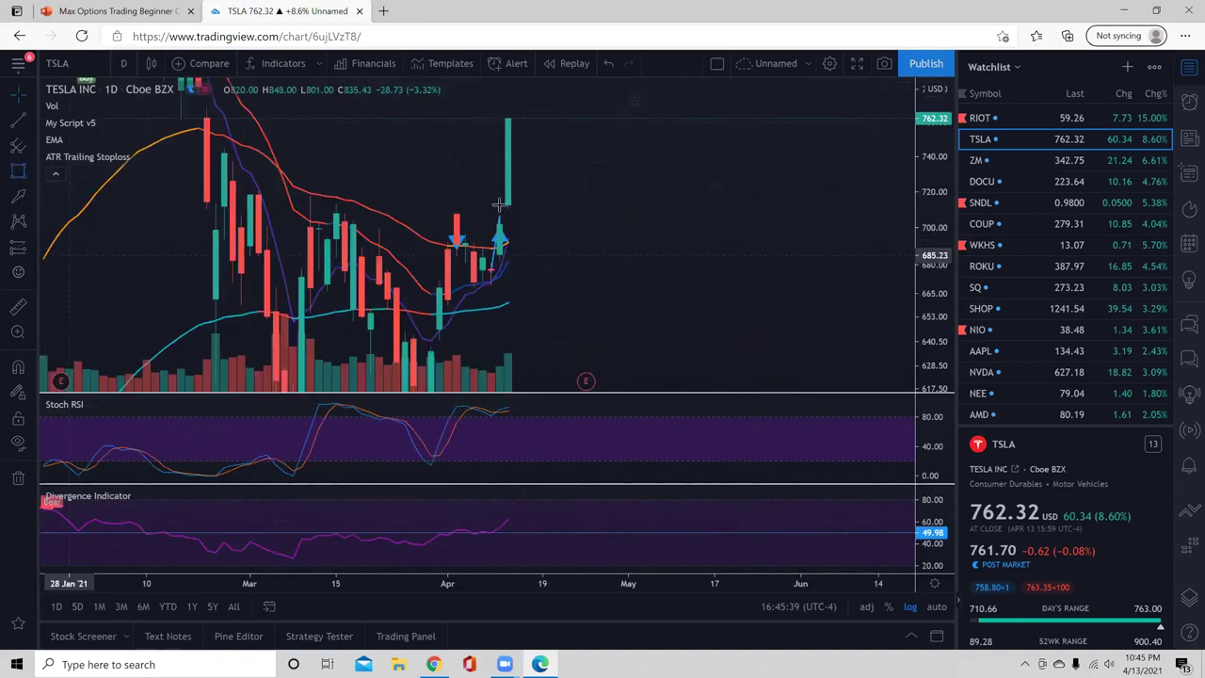
{"action": "left_click", "coordinate": [499, 204]}
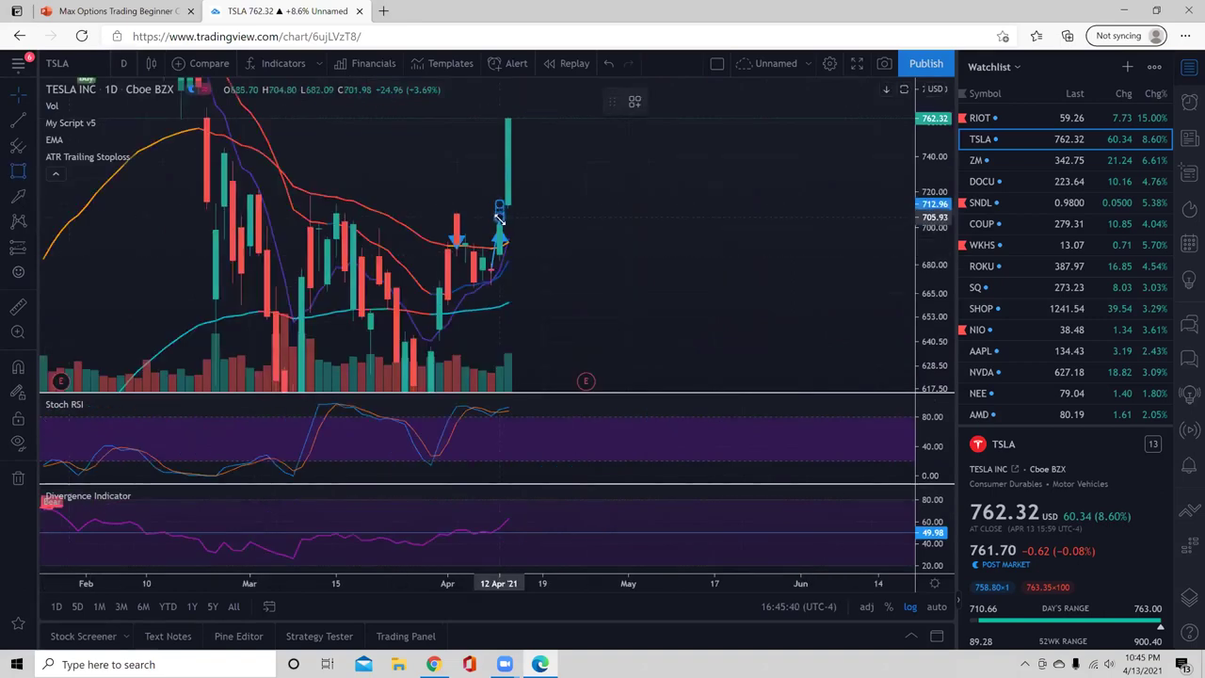
{"action": "left_click", "coordinate": [826, 222]}
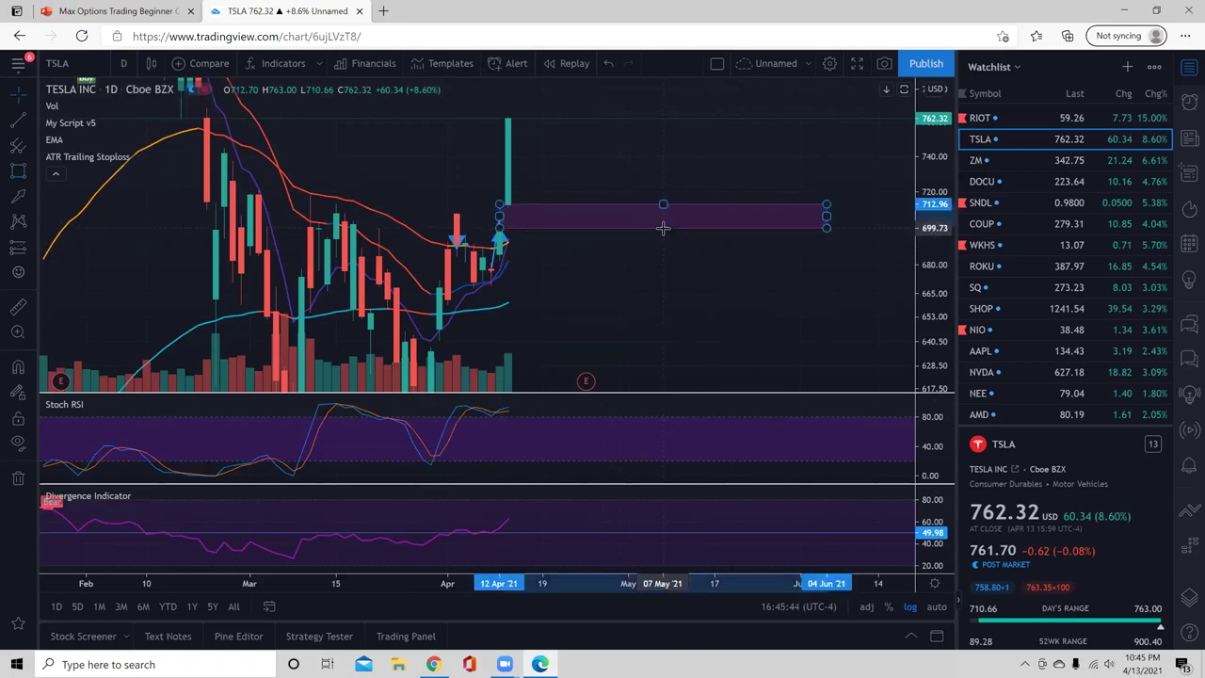
{"action": "left_click", "coordinate": [648, 248]}
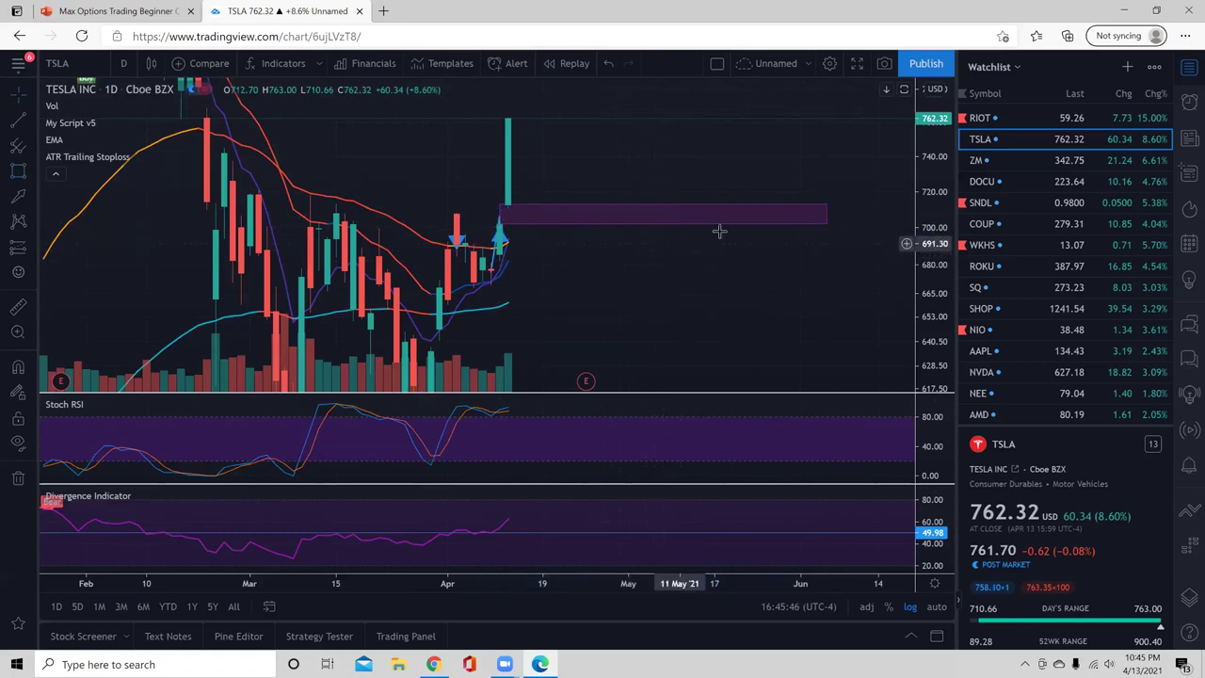
{"action": "left_click_drag", "start_coordinate": [828, 213], "coordinate": [852, 213]}
{"action": "left_click", "coordinate": [812, 266]}
Switch the TSLA chart to the 5-minute interval and compare the price gap rectangle with the 12 and 13 April candles
{"action": "scroll", "coordinate": [847, 316], "scroll_direction": "down", "scroll_amount": 2}
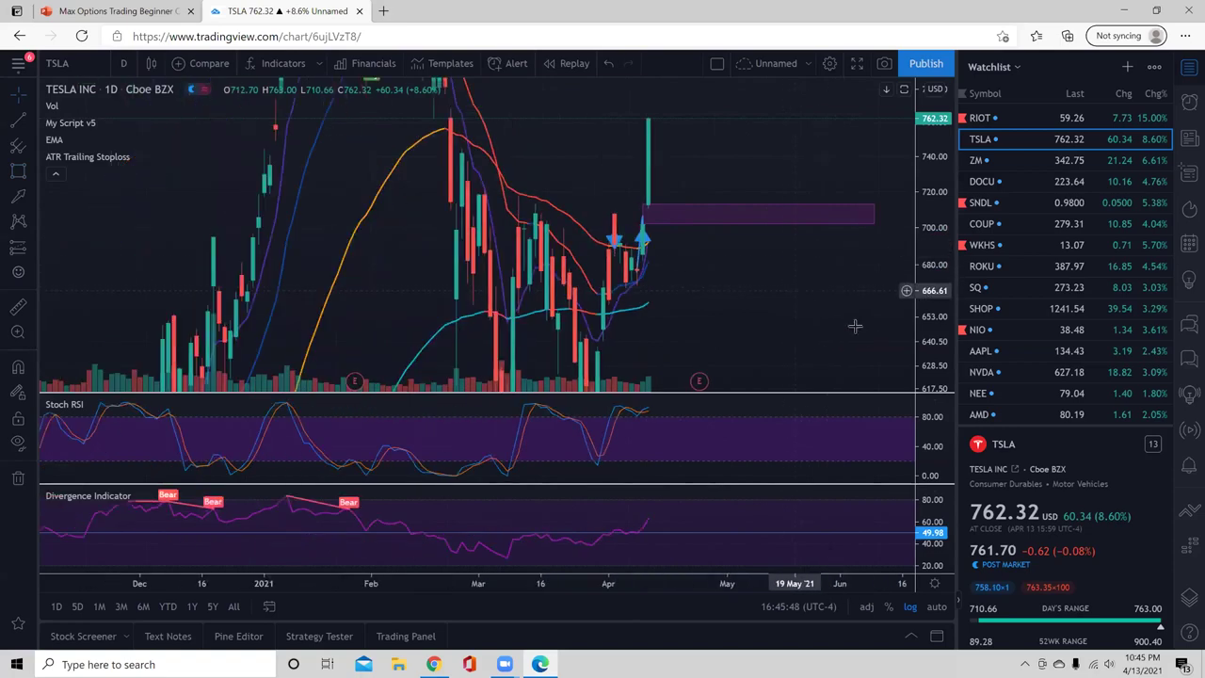
{"action": "left_click_drag", "start_coordinate": [930, 287], "coordinate": [930, 405]}
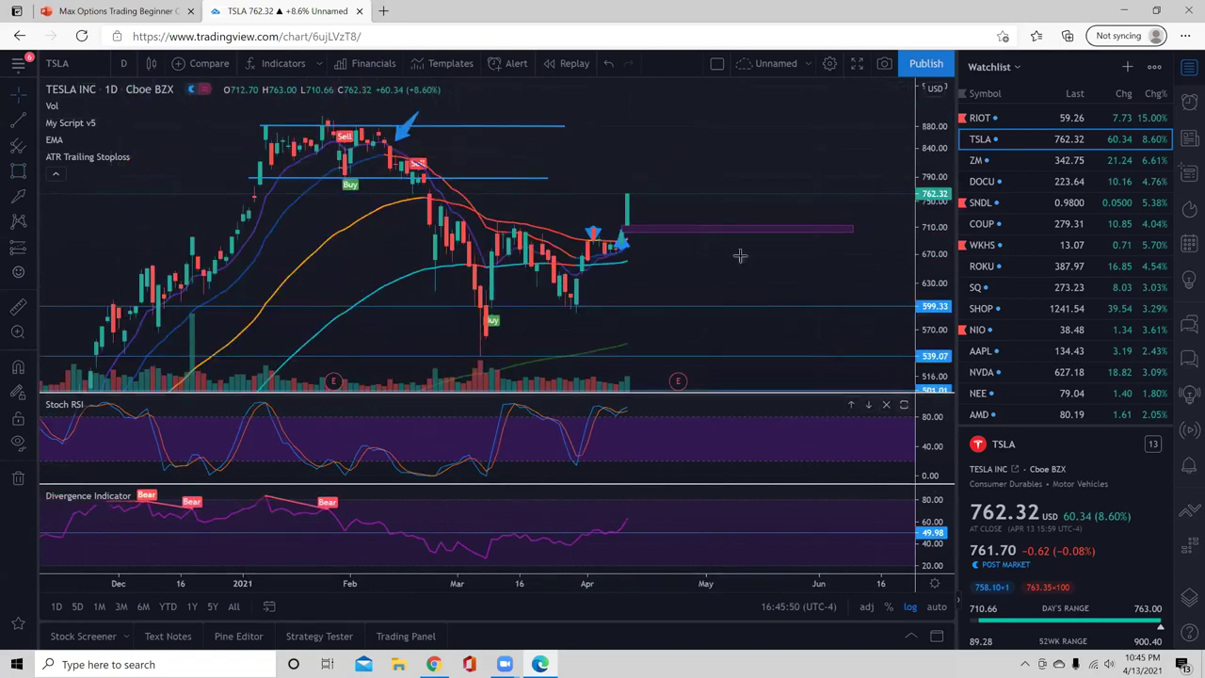
{"action": "left_click", "coordinate": [123, 63]}
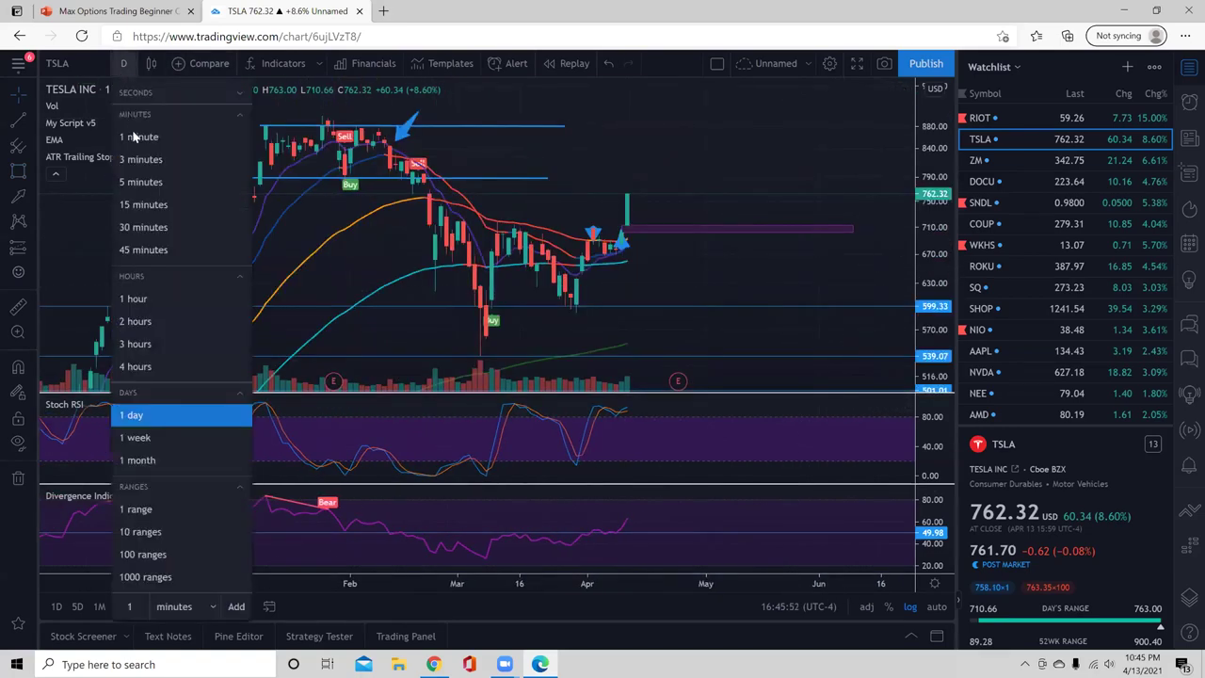
{"action": "left_click", "coordinate": [151, 184]}
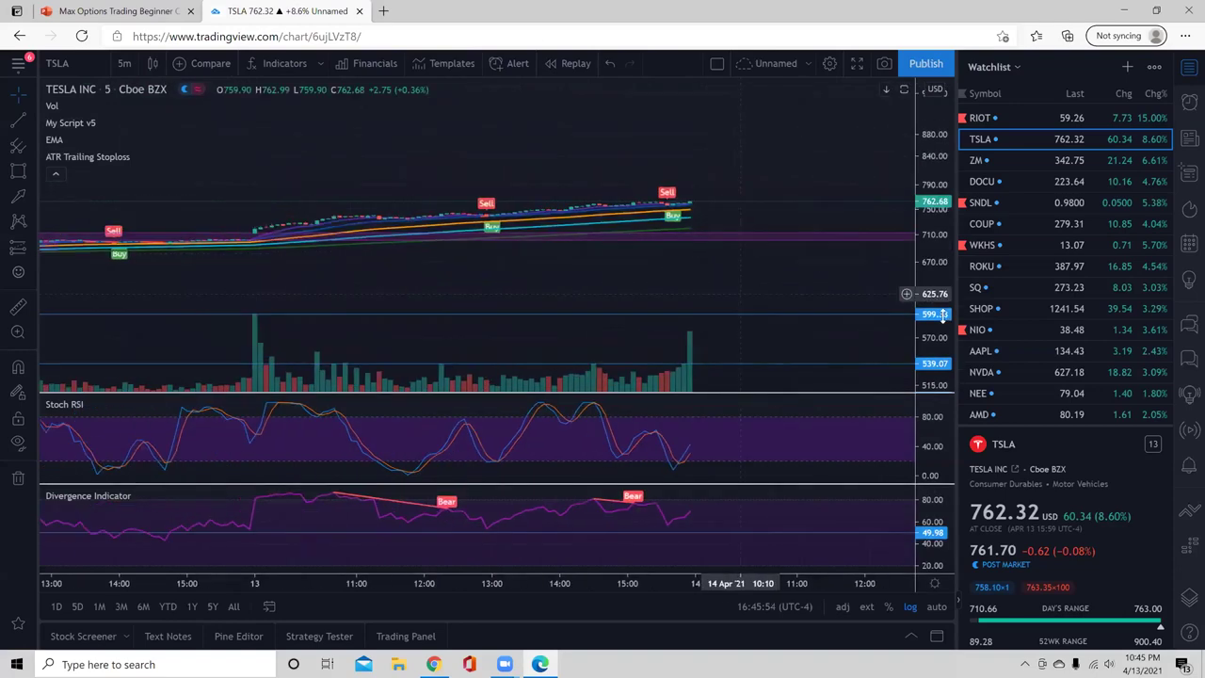
{"action": "scroll", "coordinate": [666, 309], "scroll_direction": "down", "scroll_amount": 2}
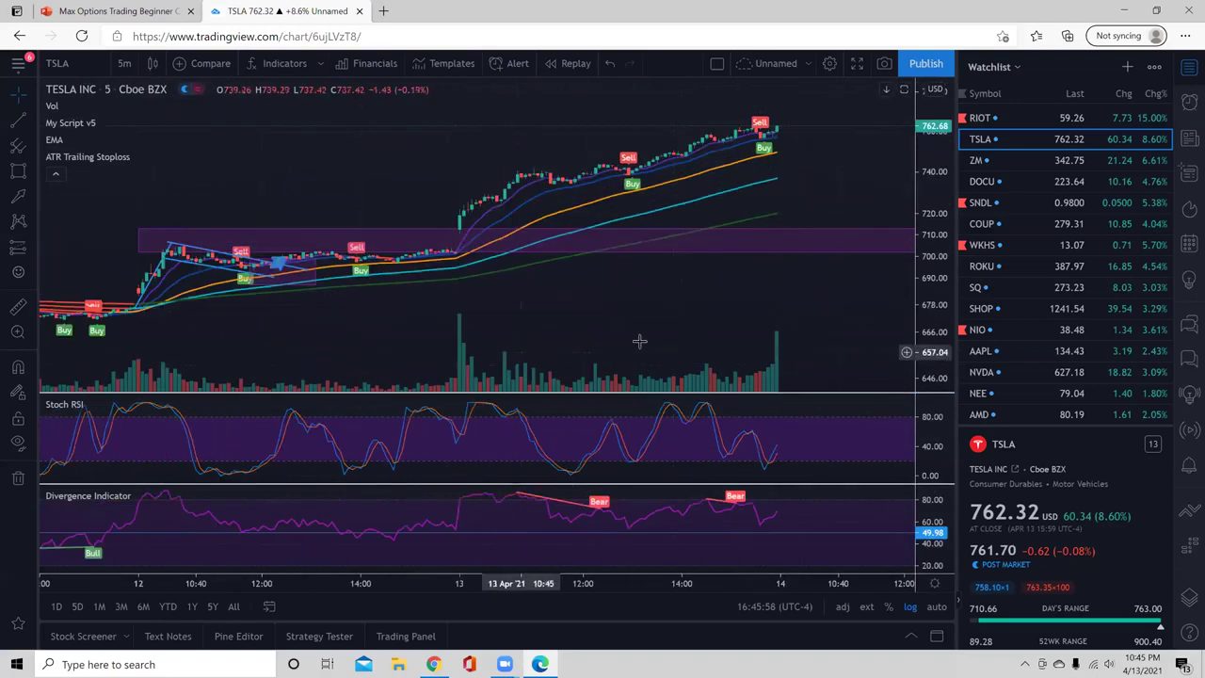
{"action": "scroll", "coordinate": [714, 317], "scroll_direction": "down", "scroll_amount": 1}
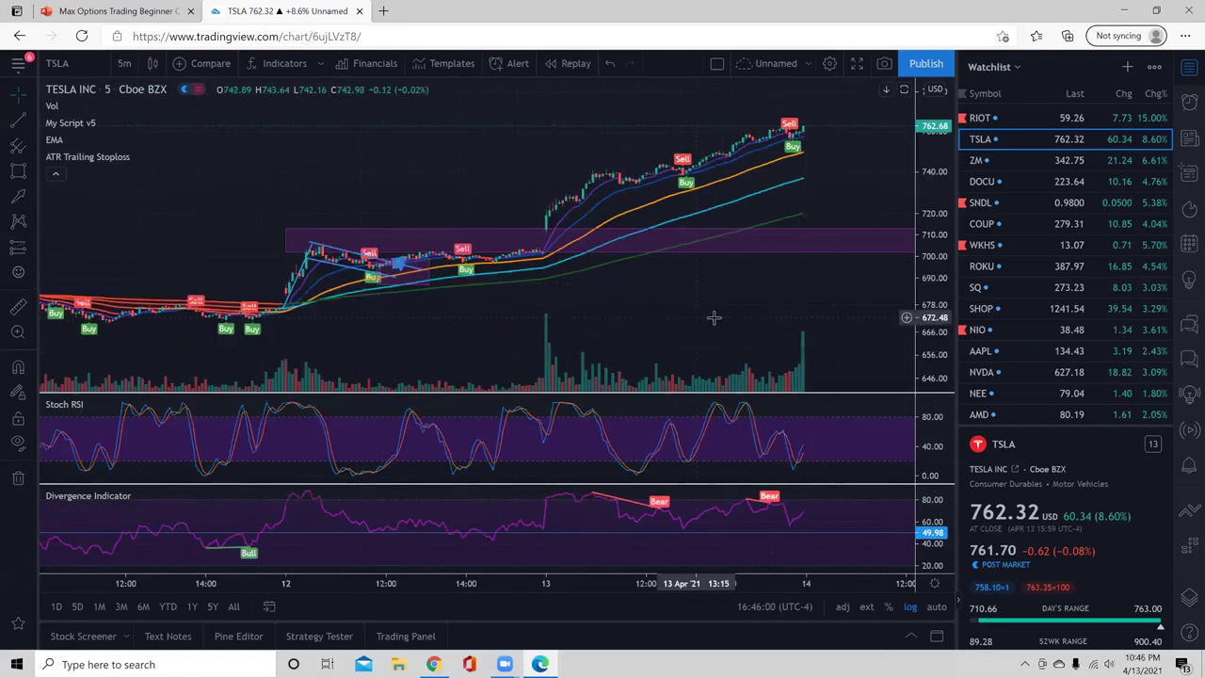
Draw two arrow markers pointing at the volume bars, one on 13 April from about 689.89 to 654.60 and one on 12 April
{"action": "left_click_drag", "start_coordinate": [630, 310], "coordinate": [555, 311]}
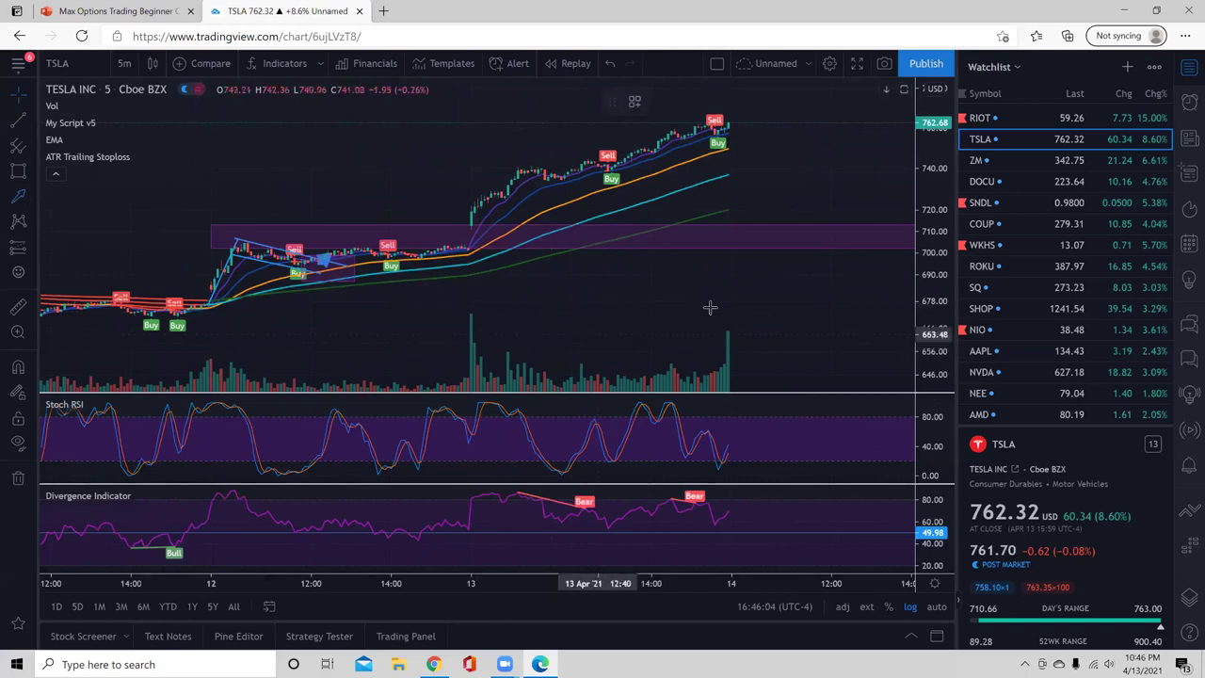
{"action": "mouse_move", "coordinate": [674, 275]}
{"action": "left_mouse_down"}
{"action": "mouse_move", "coordinate": [592, 345]}
{"action": "mouse_move", "coordinate": [598, 354]}
{"action": "left_mouse_up"}
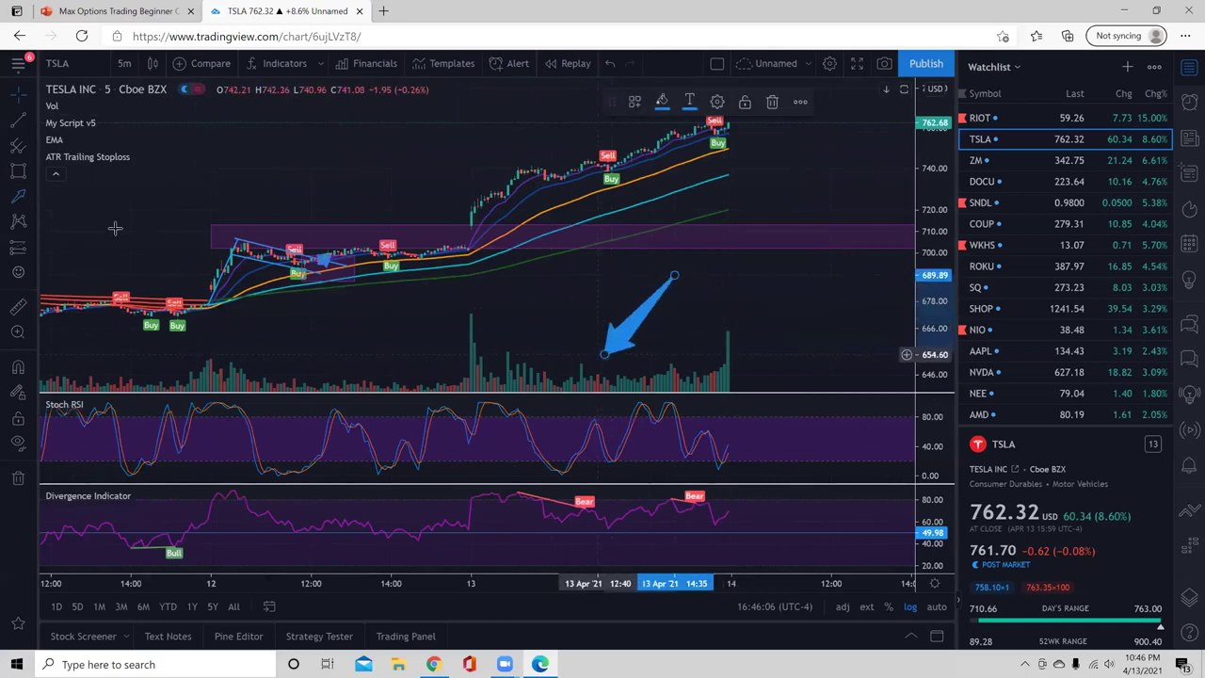
{"action": "left_click_drag", "start_coordinate": [284, 329], "coordinate": [350, 366]}
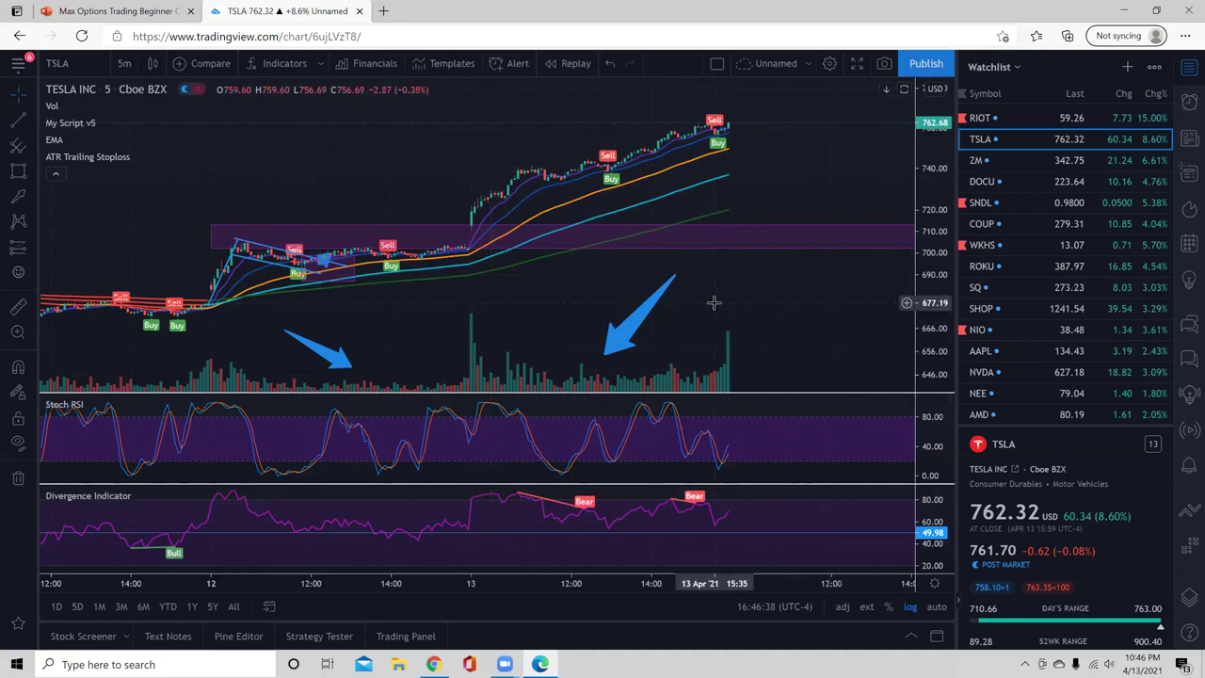
Switch the TSLA chart to the 15-minute interval and rescale the Divergence Indicator to examine its Bear label on 13 April
{"action": "left_click_drag", "start_coordinate": [569, 304], "coordinate": [562, 285]}
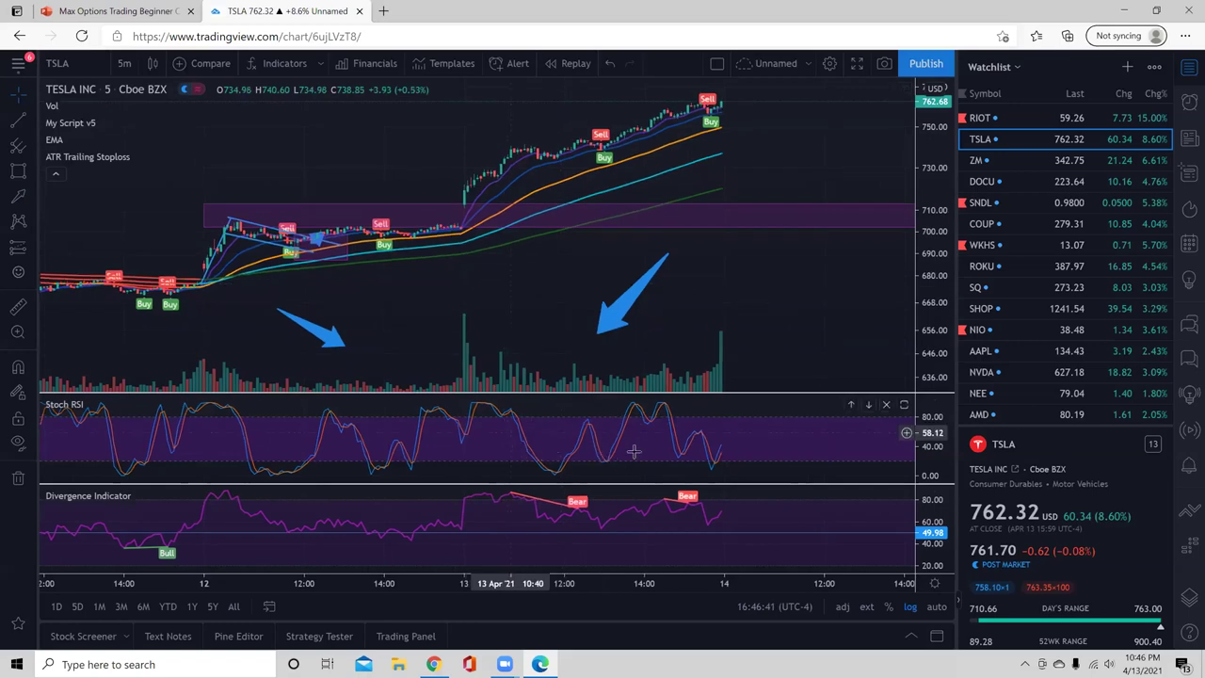
{"action": "left_click", "coordinate": [124, 63]}
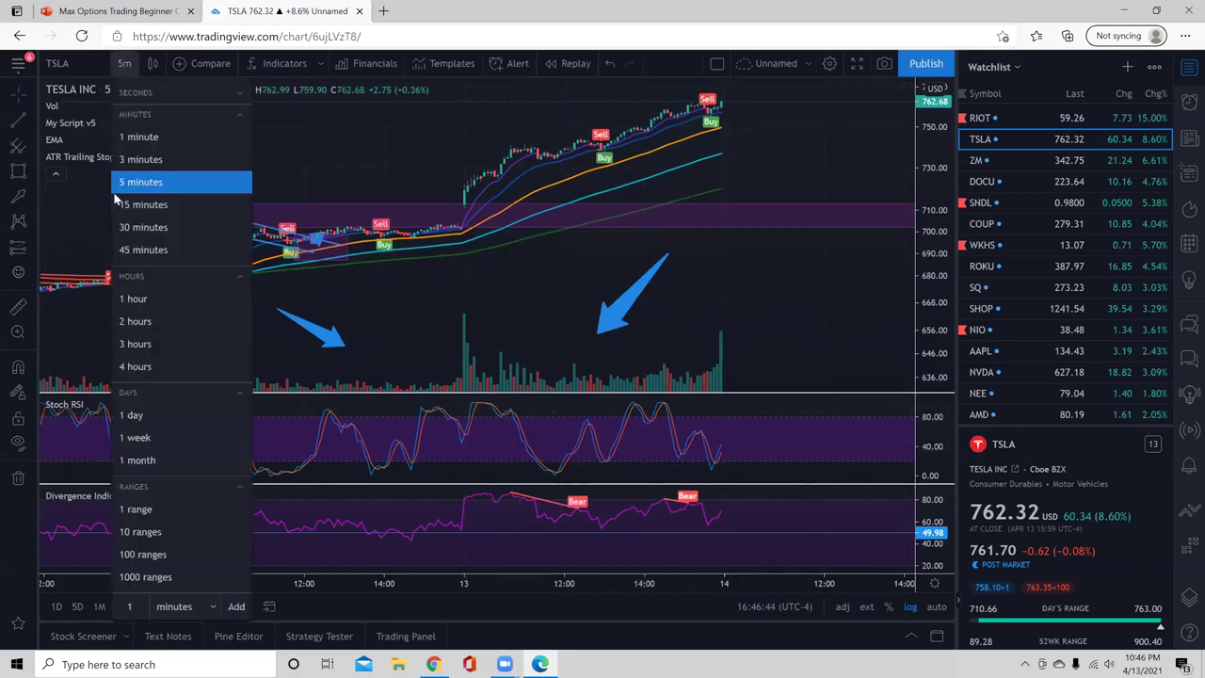
{"action": "left_click", "coordinate": [141, 204]}
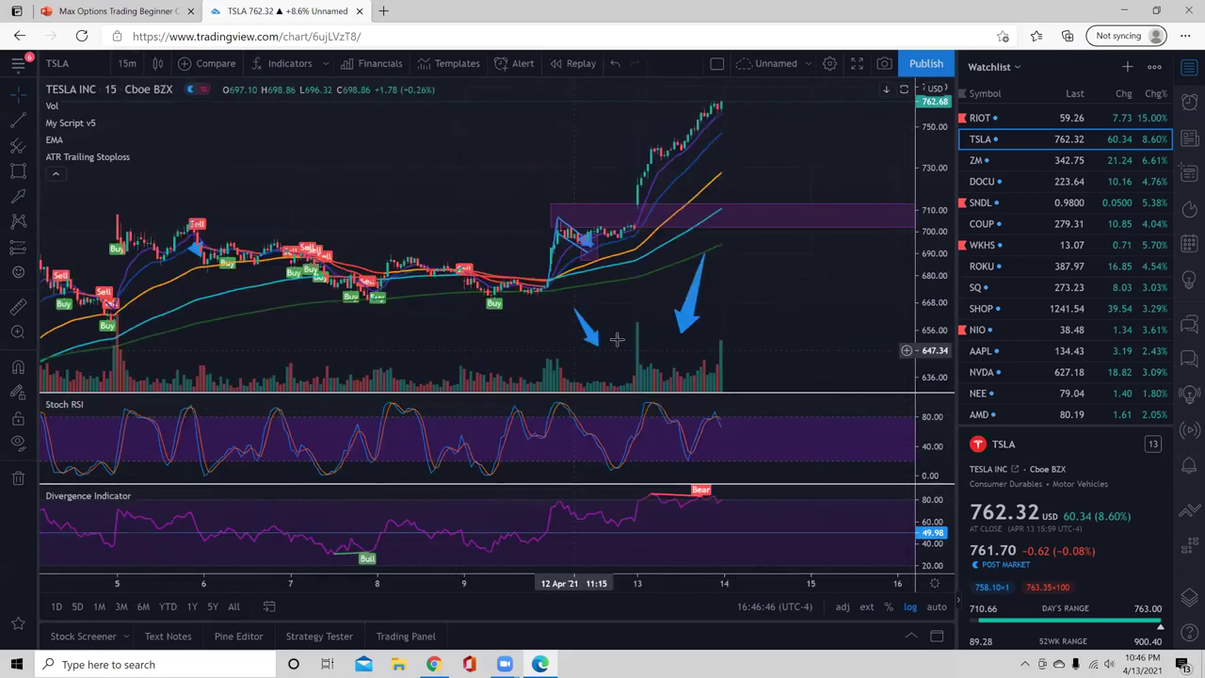
{"action": "scroll", "coordinate": [799, 327], "scroll_direction": "up", "scroll_amount": 5}
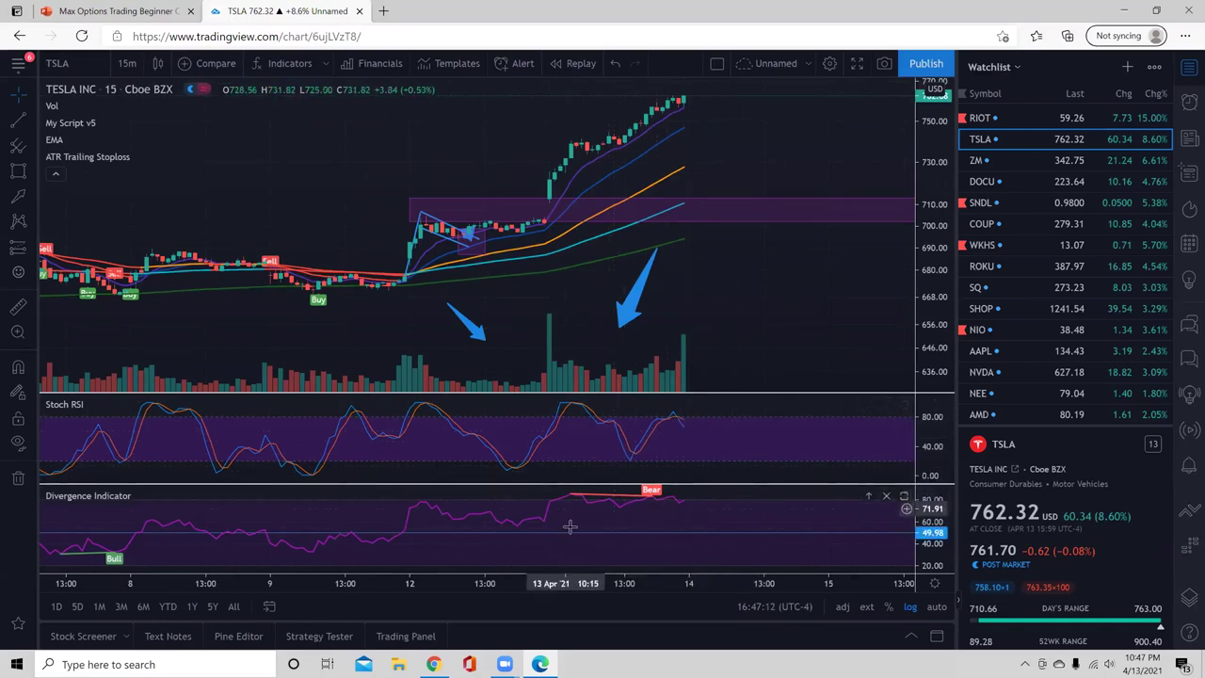
{"action": "scroll", "coordinate": [656, 538], "scroll_direction": "down", "scroll_amount": 1}
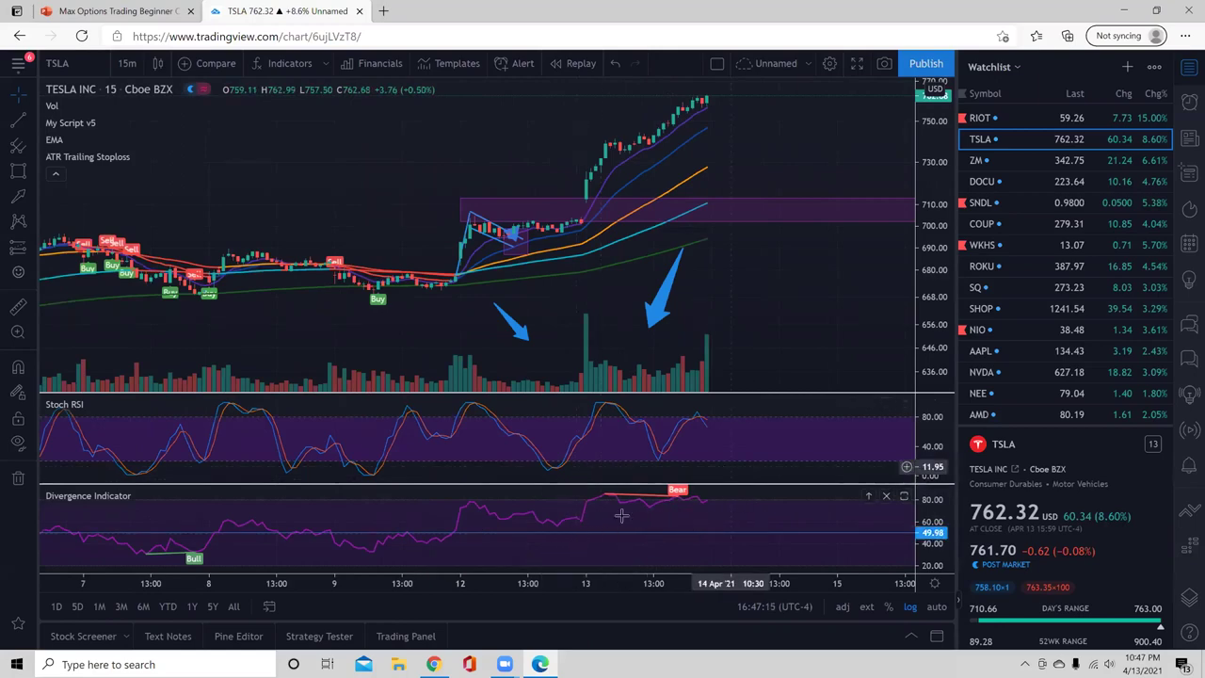
{"action": "left_click_drag", "start_coordinate": [826, 511], "coordinate": [821, 542]}
{"action": "left_click_drag", "start_coordinate": [932, 541], "coordinate": [905, 495]}
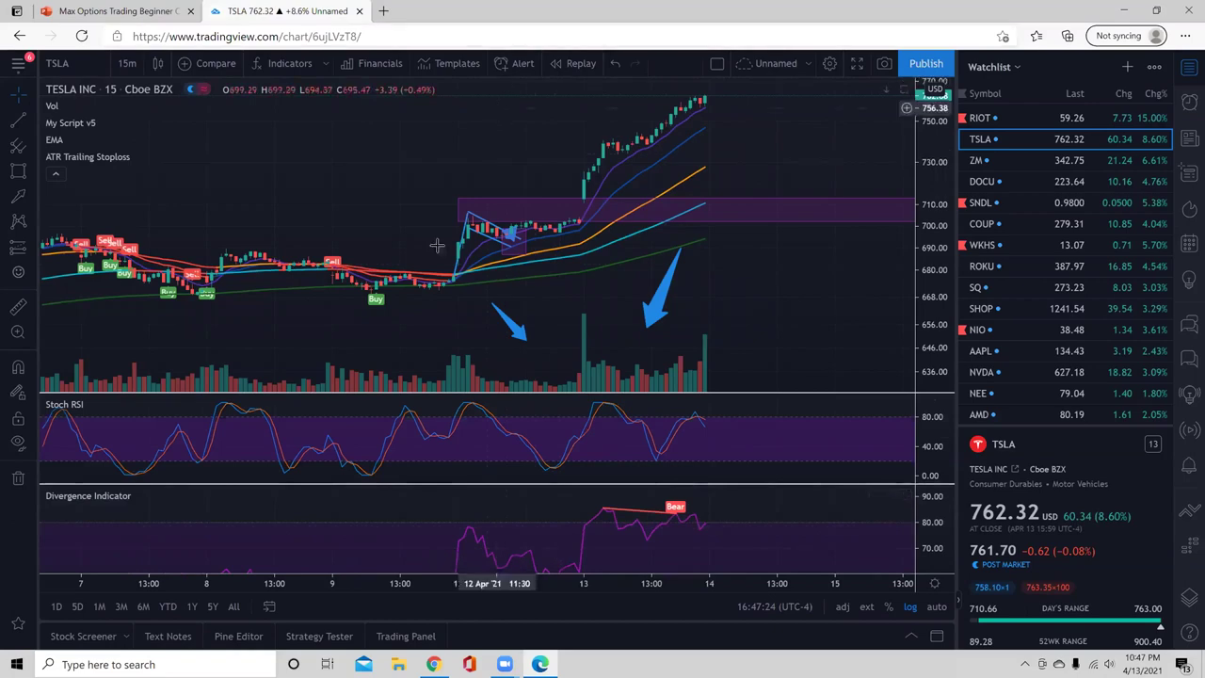
{"action": "left_click_drag", "start_coordinate": [945, 530], "coordinate": [944, 564]}
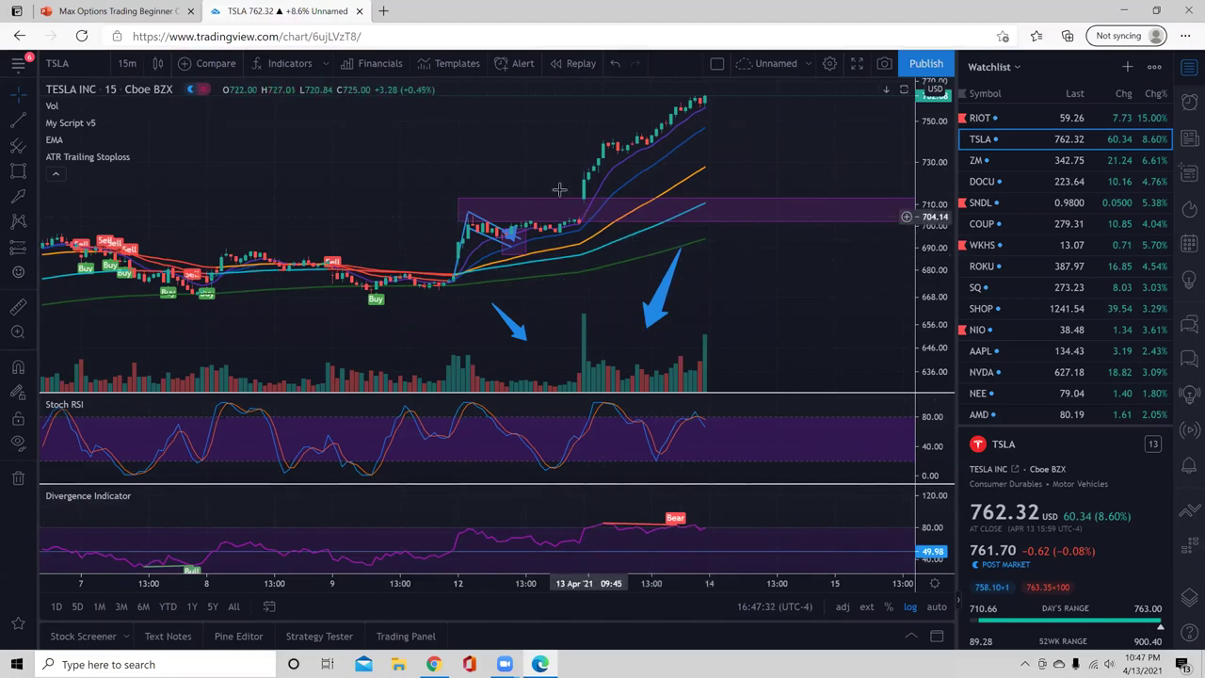
Examine the buy and sell labels and divergence signals on the 15-minute TSLA chart from late March through mid-April
{"action": "scroll", "coordinate": [559, 190], "scroll_direction": "down", "scroll_amount": 2}
{"action": "scroll", "coordinate": [576, 89], "scroll_direction": "down", "scroll_amount": 3}
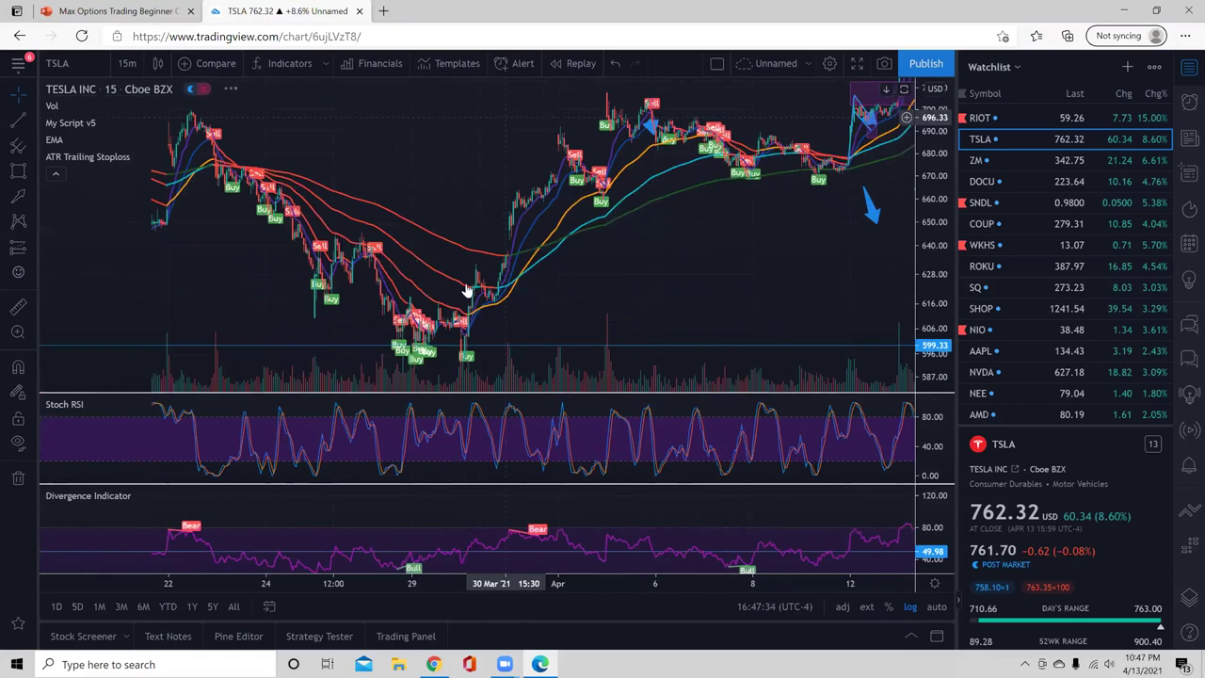
{"action": "scroll", "coordinate": [564, 226], "scroll_direction": "up", "scroll_amount": 2}
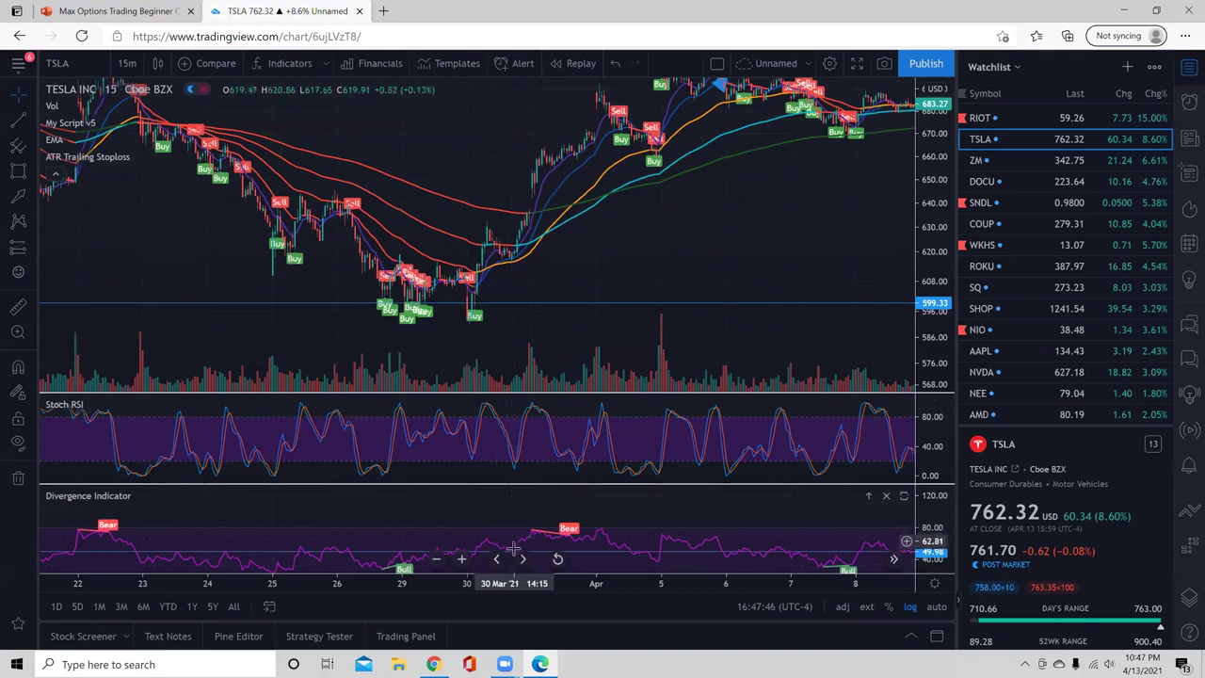
{"action": "left_click_drag", "start_coordinate": [582, 201], "coordinate": [426, 313]}
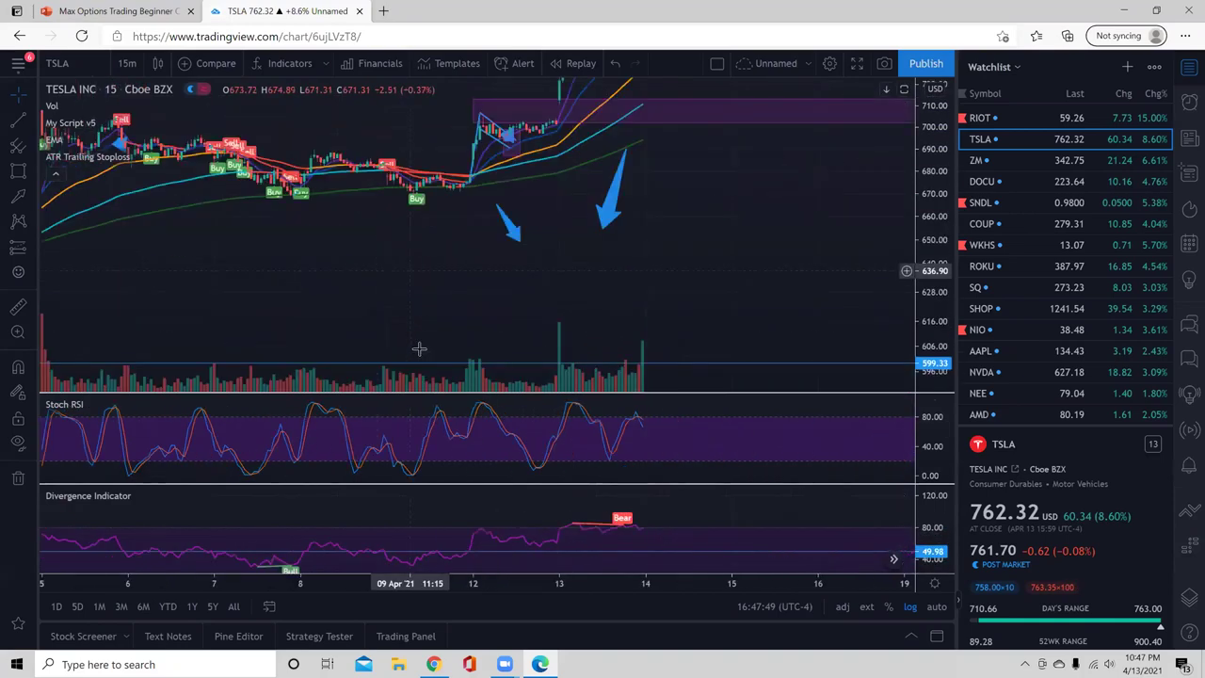
{"action": "left_click_drag", "start_coordinate": [545, 141], "coordinate": [526, 233]}
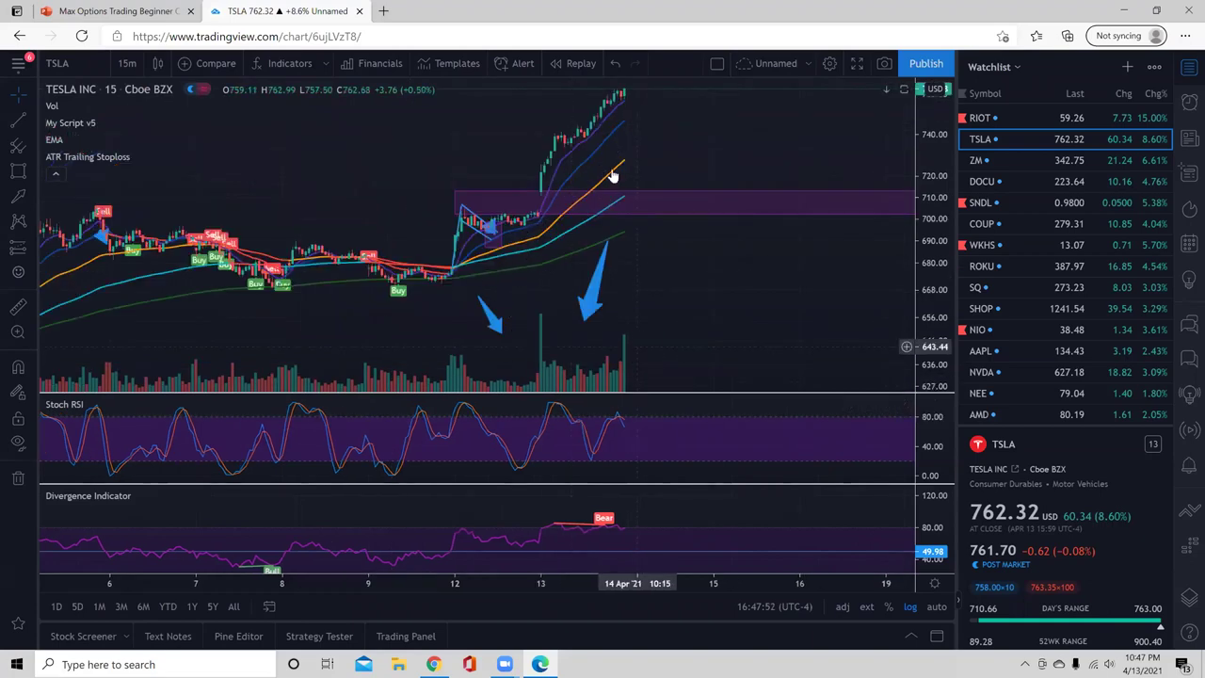
Recentre the Divergence Indicator plot and compress the price scale to examine the April signals beside the volume arrows
{"action": "left_click_drag", "start_coordinate": [791, 498], "coordinate": [782, 476]}
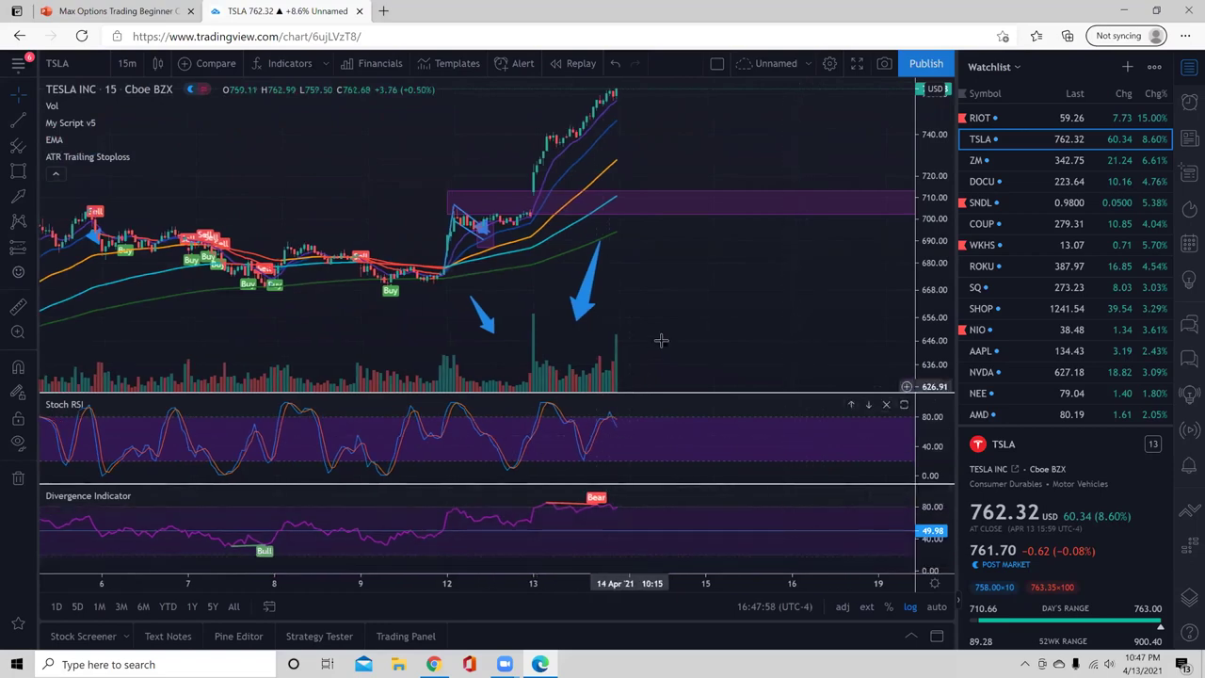
{"action": "scroll", "coordinate": [696, 324], "scroll_direction": "down", "scroll_amount": 1}
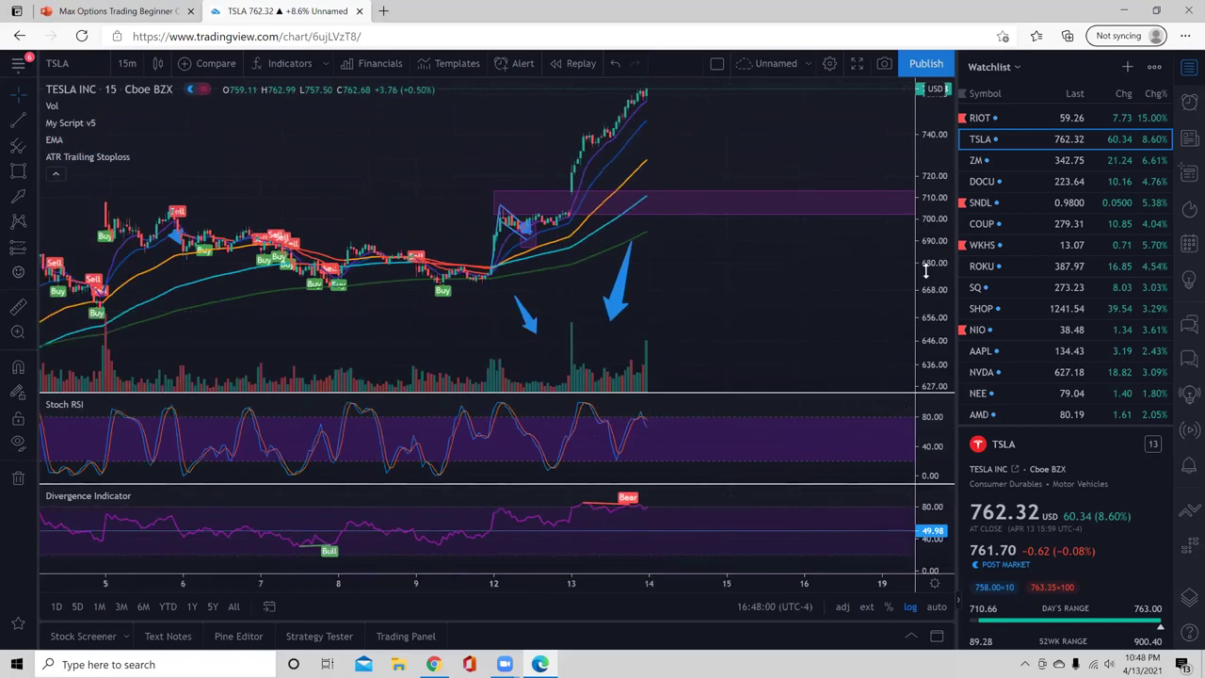
{"action": "left_click_drag", "start_coordinate": [925, 271], "coordinate": [925, 327]}
{"action": "left_click_drag", "start_coordinate": [381, 190], "coordinate": [395, 188]}
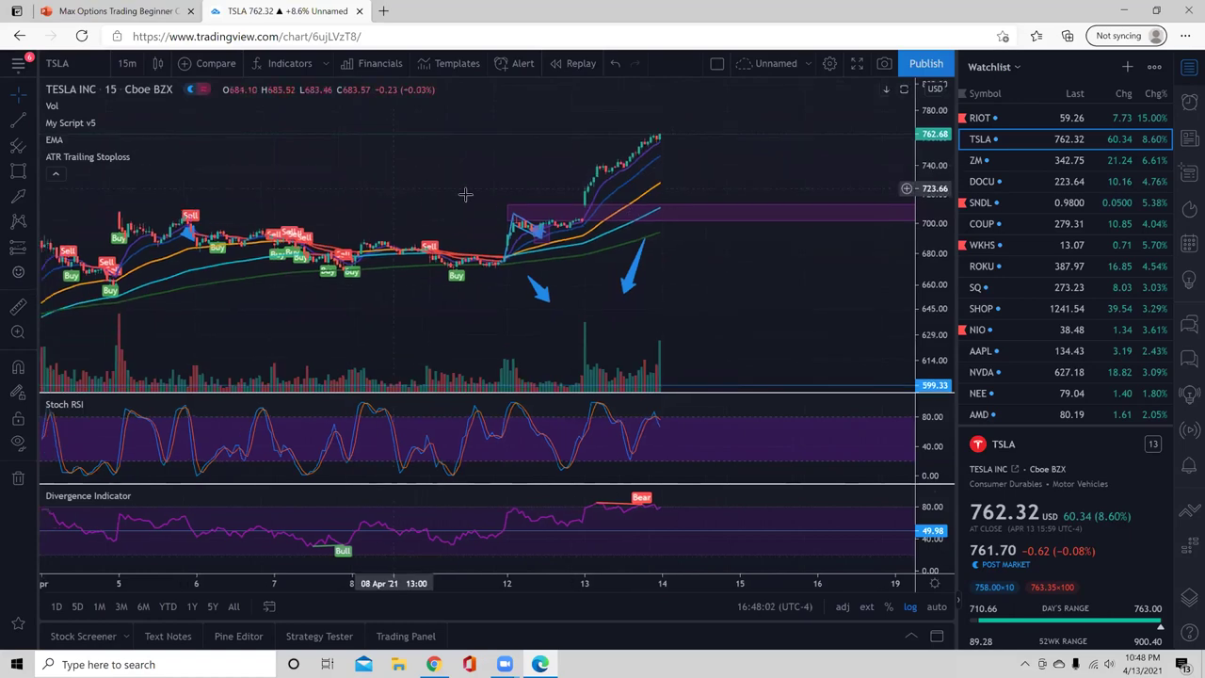
{"action": "key", "text": "Left"}
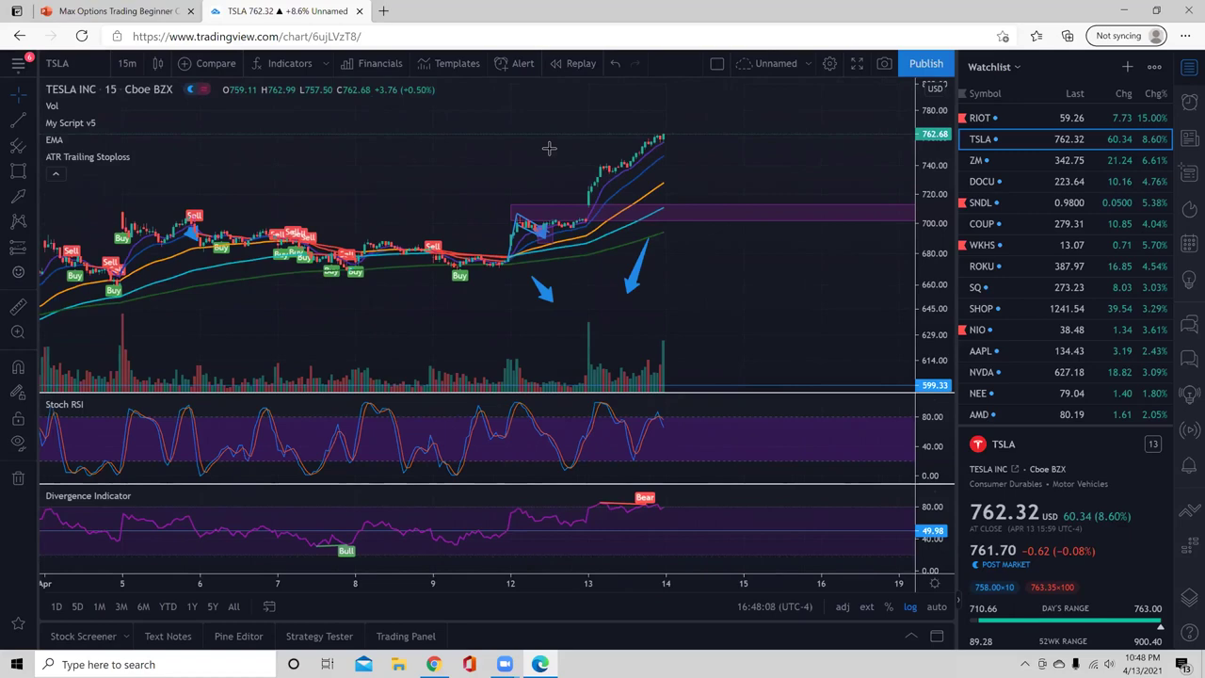
{"action": "left_click_drag", "start_coordinate": [483, 182], "coordinate": [514, 185]}
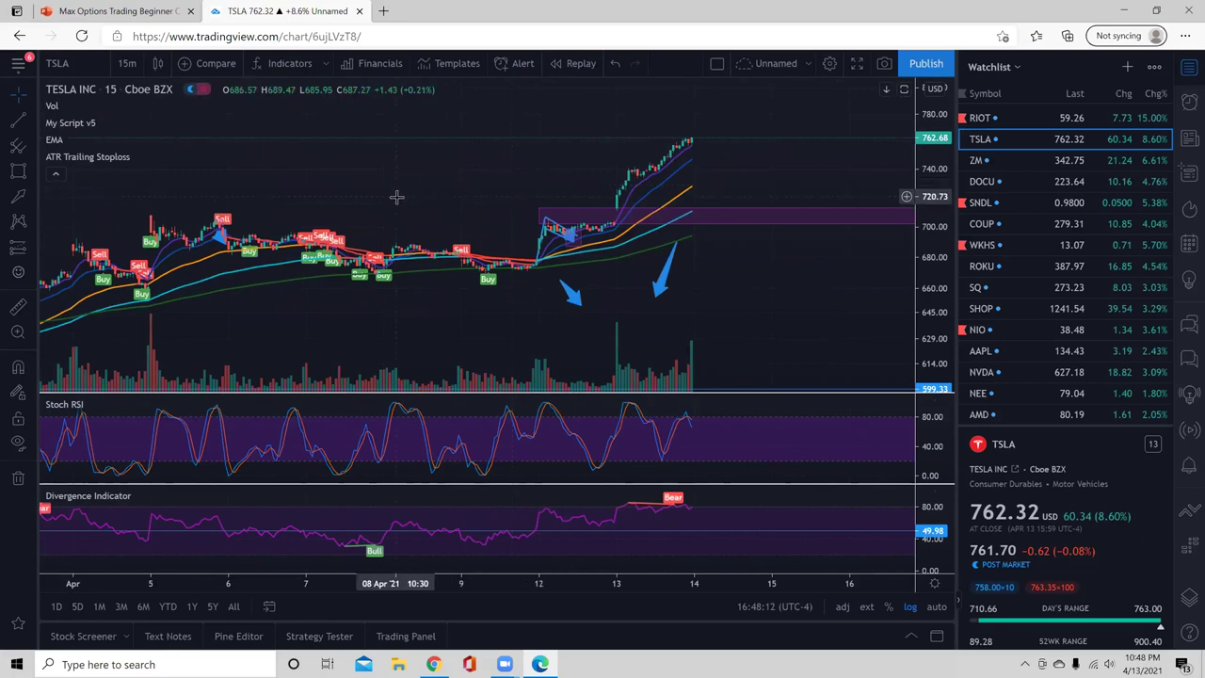
Open the SQ chart from the watchlist and switch it to the 5-minute interval to view its April buy and sell labels
{"action": "left_click", "coordinate": [1009, 285]}
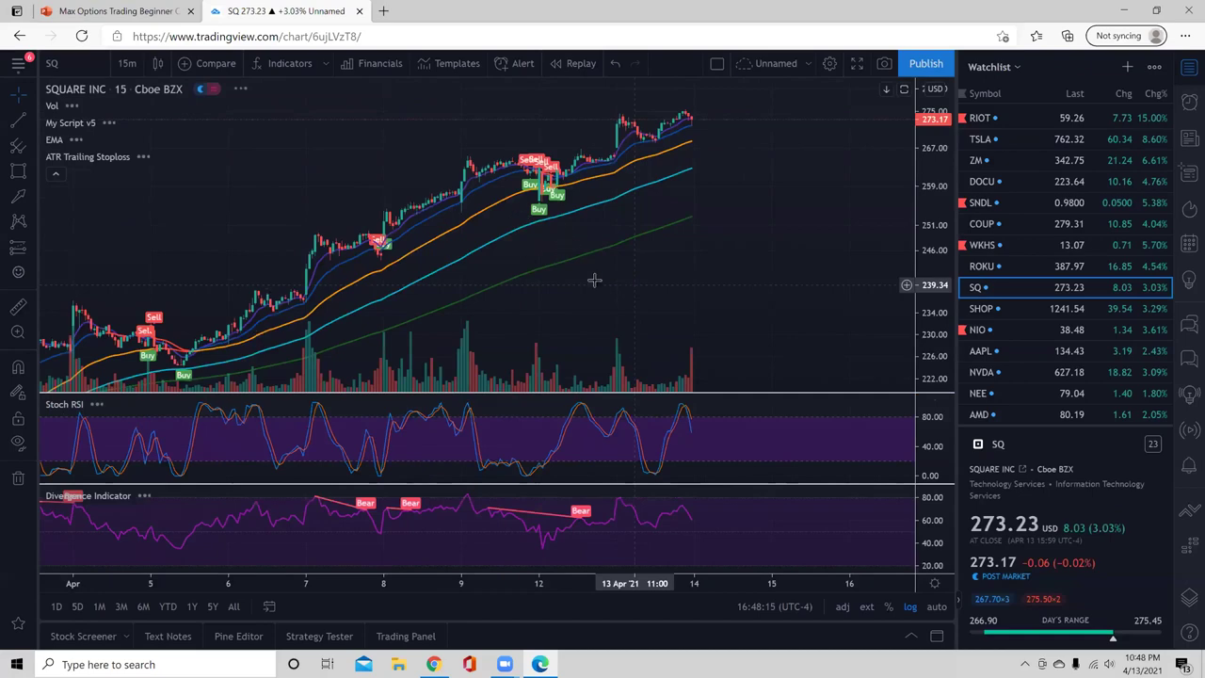
{"action": "scroll", "coordinate": [542, 252], "scroll_direction": "up", "scroll_amount": 3}
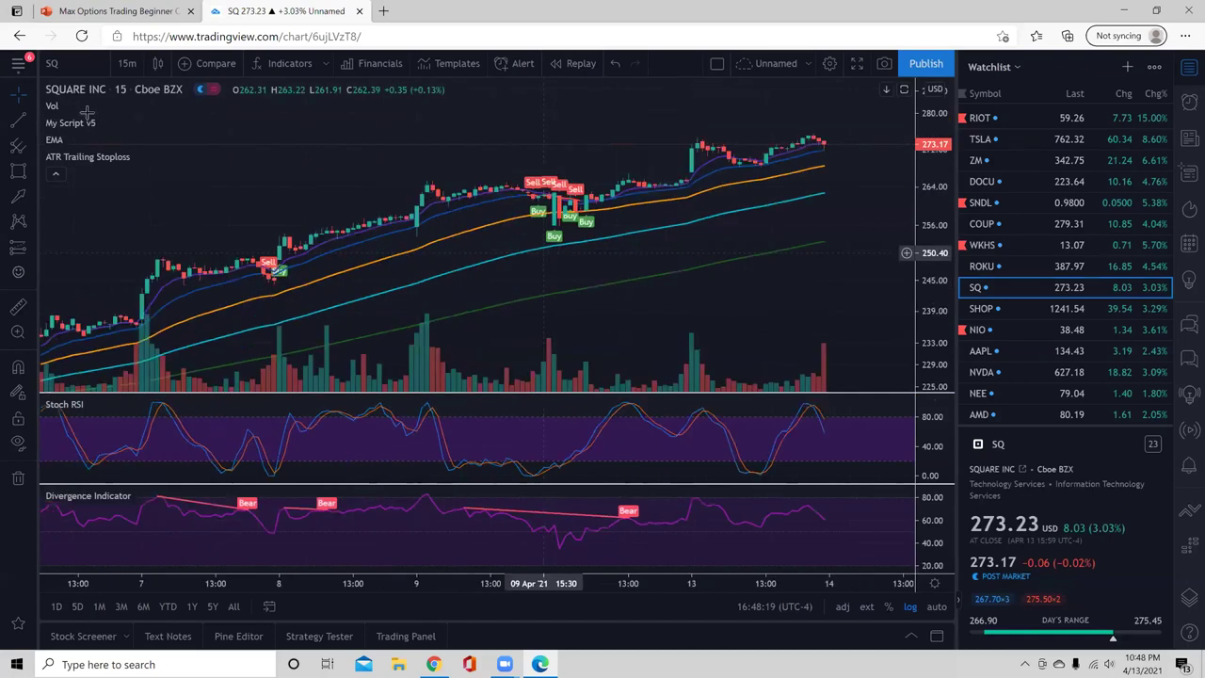
{"action": "left_click", "coordinate": [126, 63]}
{"action": "left_click", "coordinate": [128, 182]}
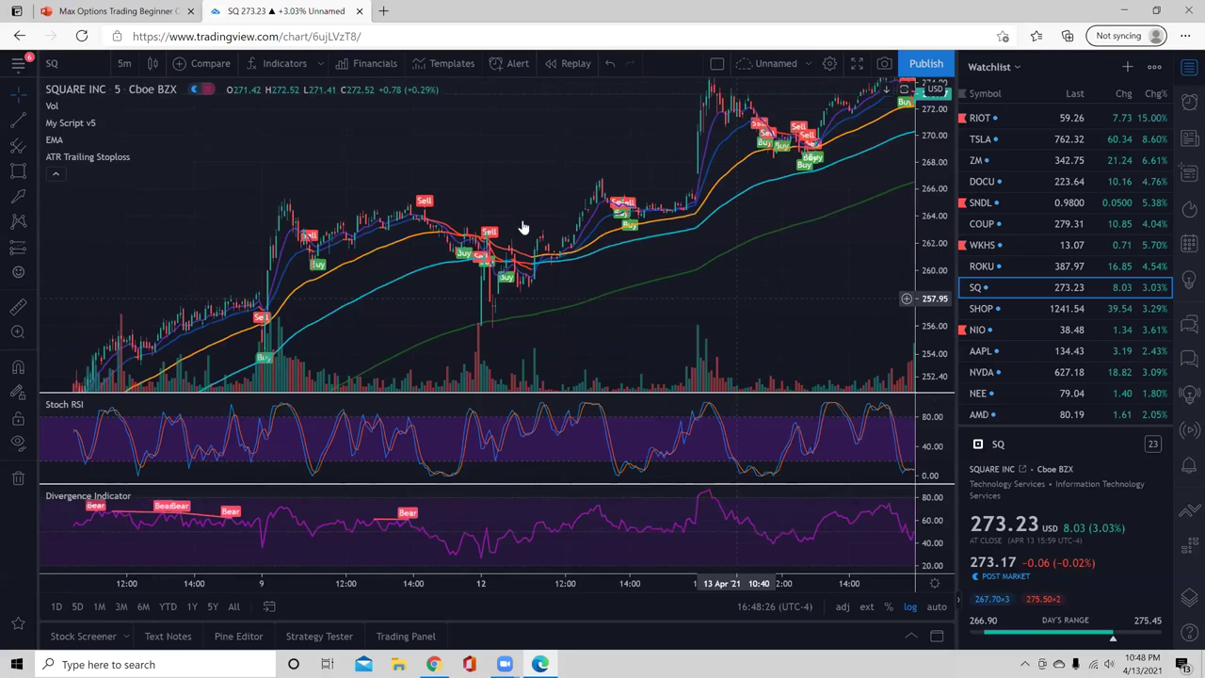
{"action": "scroll", "coordinate": [501, 192], "scroll_direction": "up", "scroll_amount": 2}
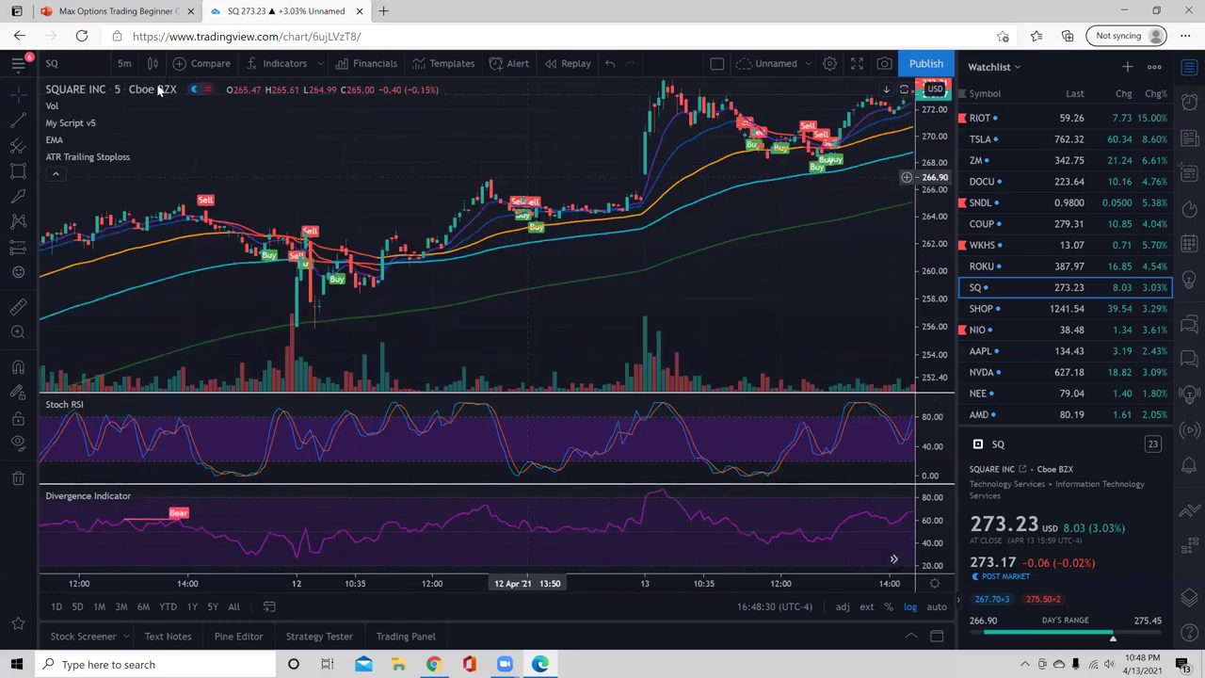
Return the SQ chart to the 15-minute interval and examine the cluster of buy and sell labels on 12 April
{"action": "left_click", "coordinate": [124, 63]}
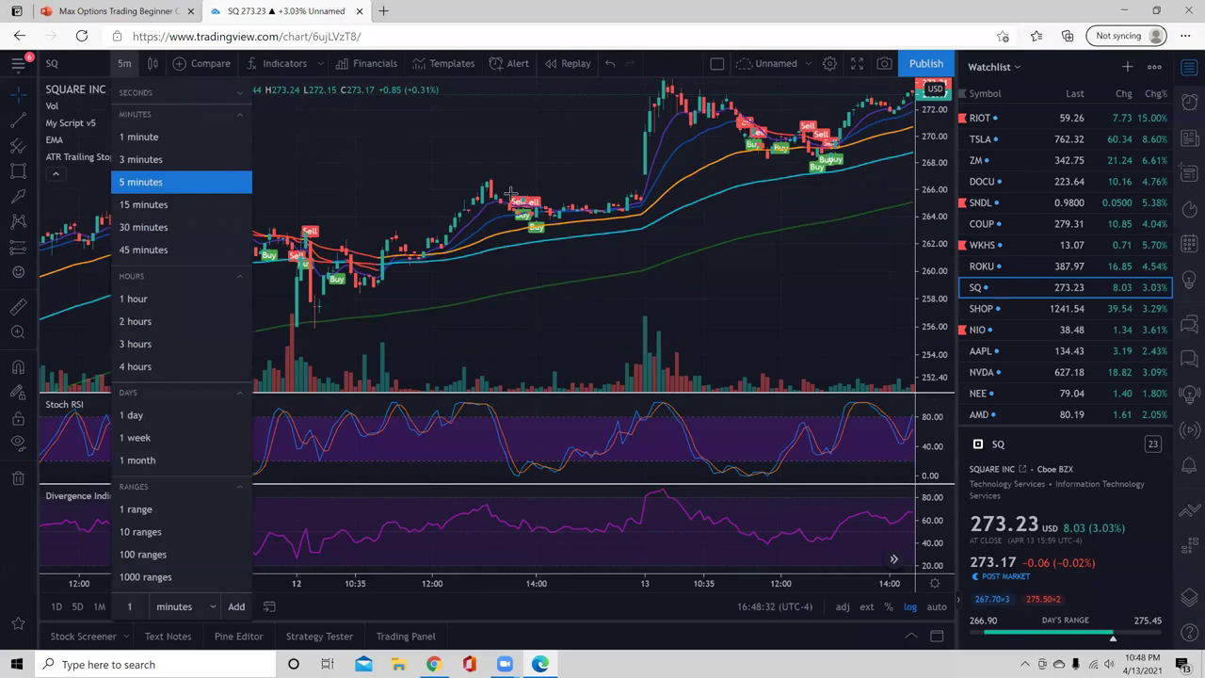
{"action": "type", "text": "15"}
{"action": "key", "text": "Return"}
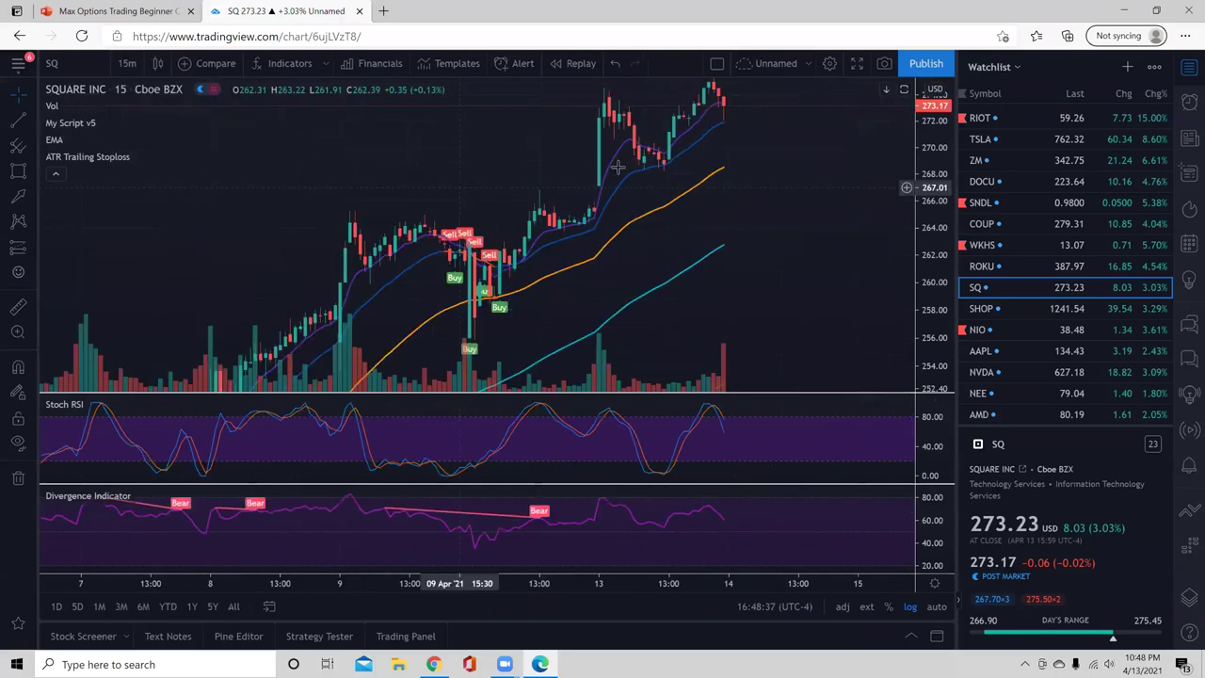
{"action": "scroll", "coordinate": [684, 227], "scroll_direction": "up", "scroll_amount": 3}
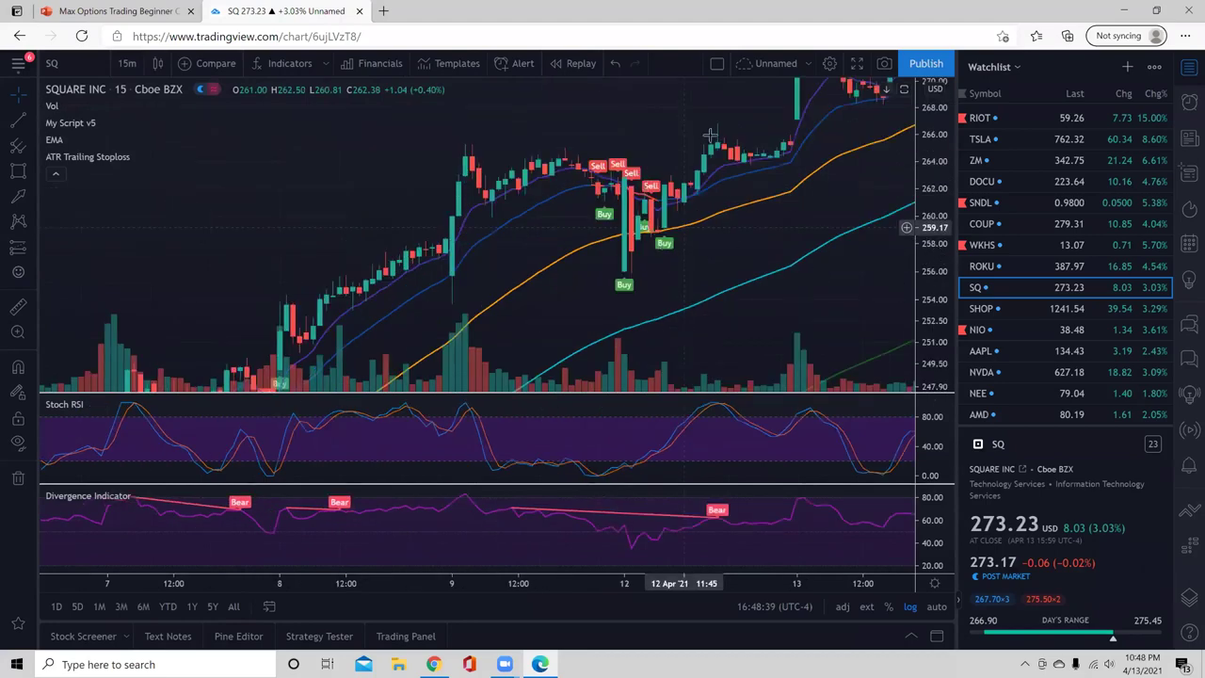
{"action": "left_click_drag", "start_coordinate": [589, 147], "coordinate": [551, 149]}
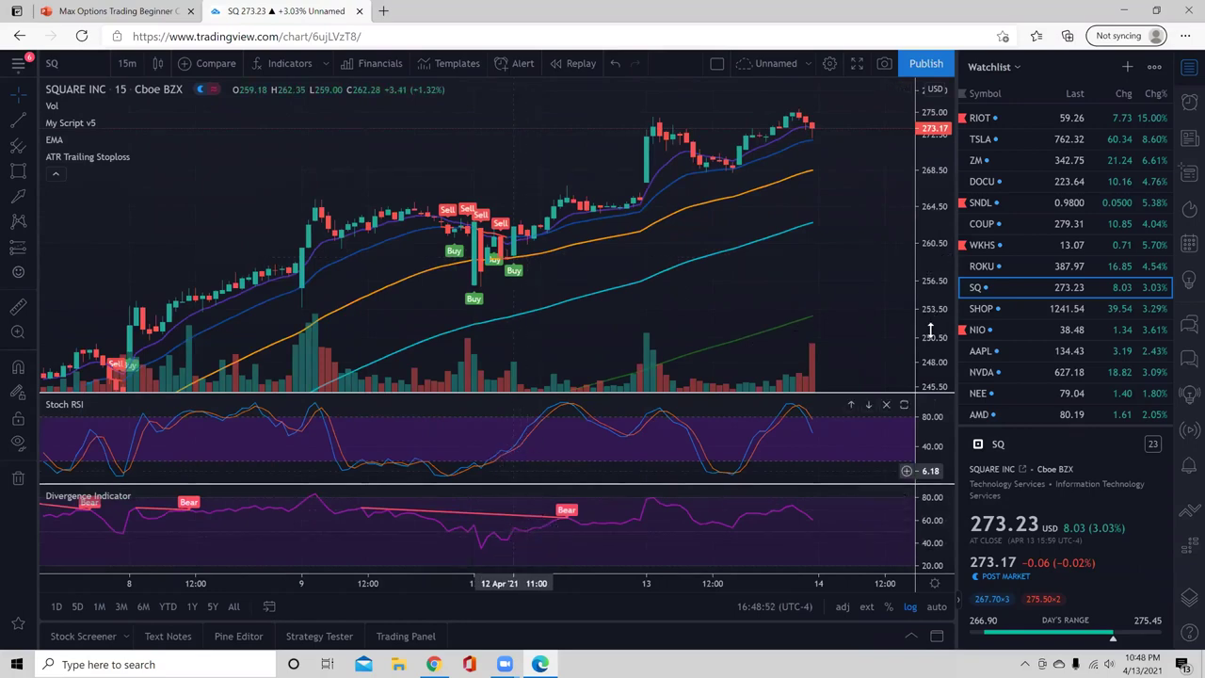
Compress the SQ price scale and draw a downward arrow marker from about 280 to 265 above the last 12 April Buy label
{"action": "left_click_drag", "start_coordinate": [930, 331], "coordinate": [618, 350]}
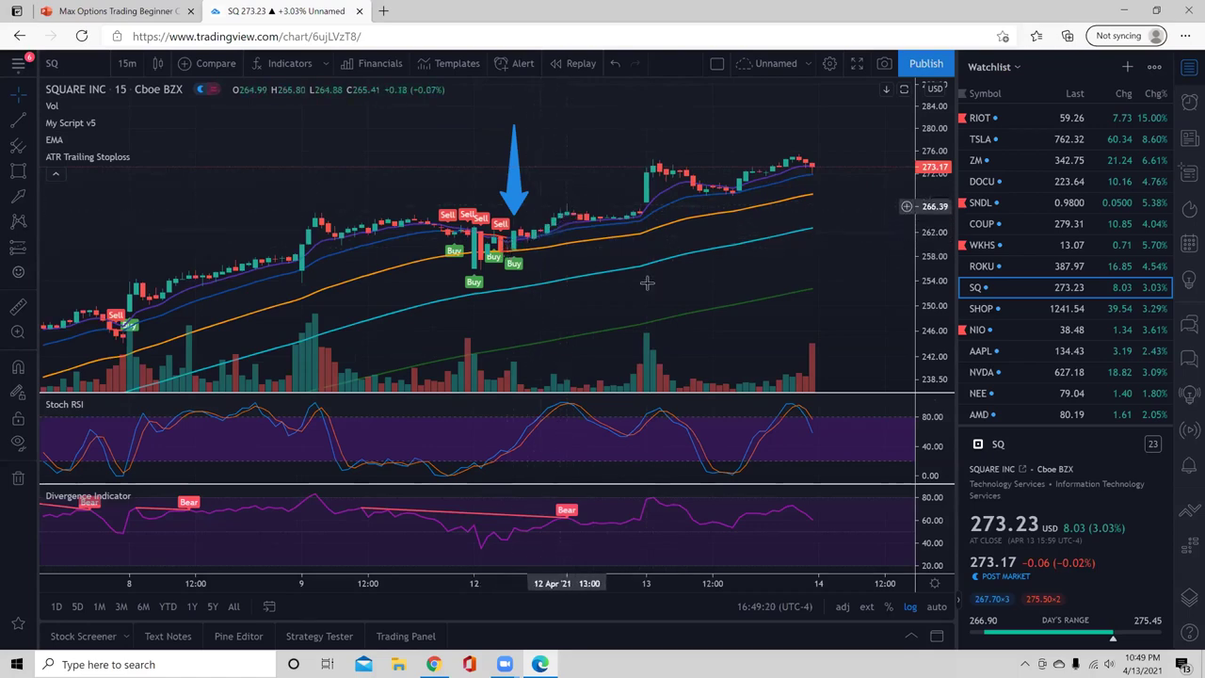
{"action": "scroll", "coordinate": [710, 268], "scroll_direction": "down", "scroll_amount": 1}
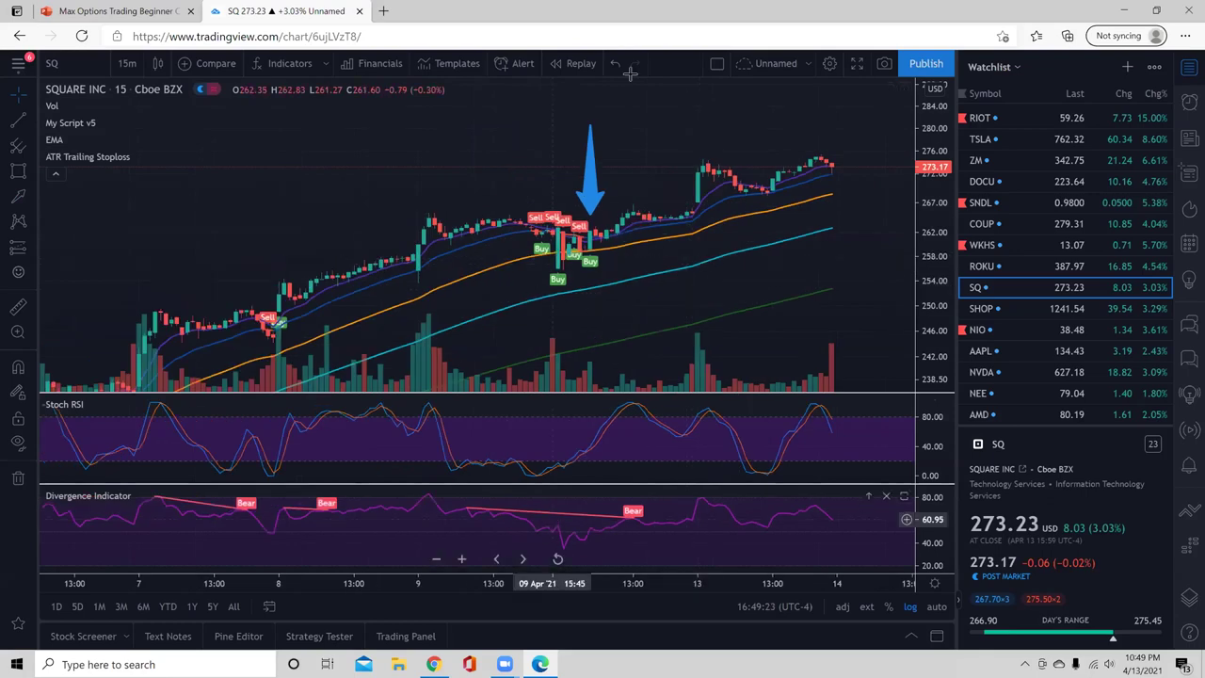
{"action": "scroll", "coordinate": [1076, 272], "scroll_direction": "down", "scroll_amount": 1}
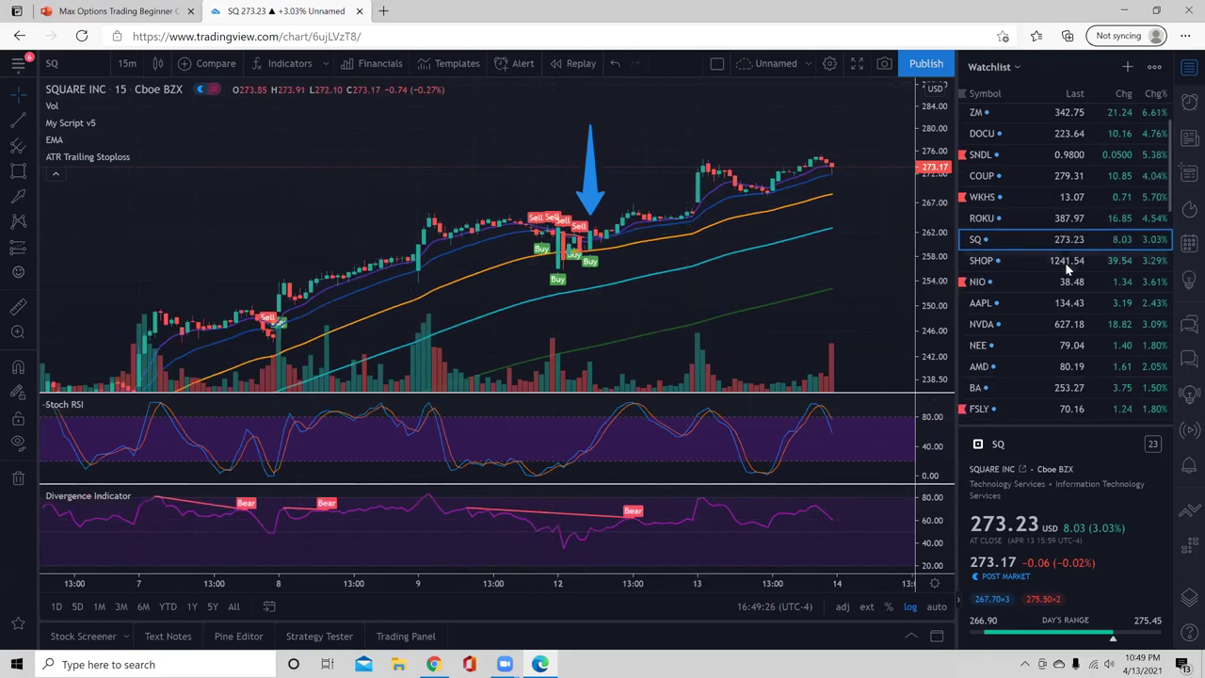
{"action": "left_click_drag", "start_coordinate": [847, 269], "coordinate": [811, 268]}
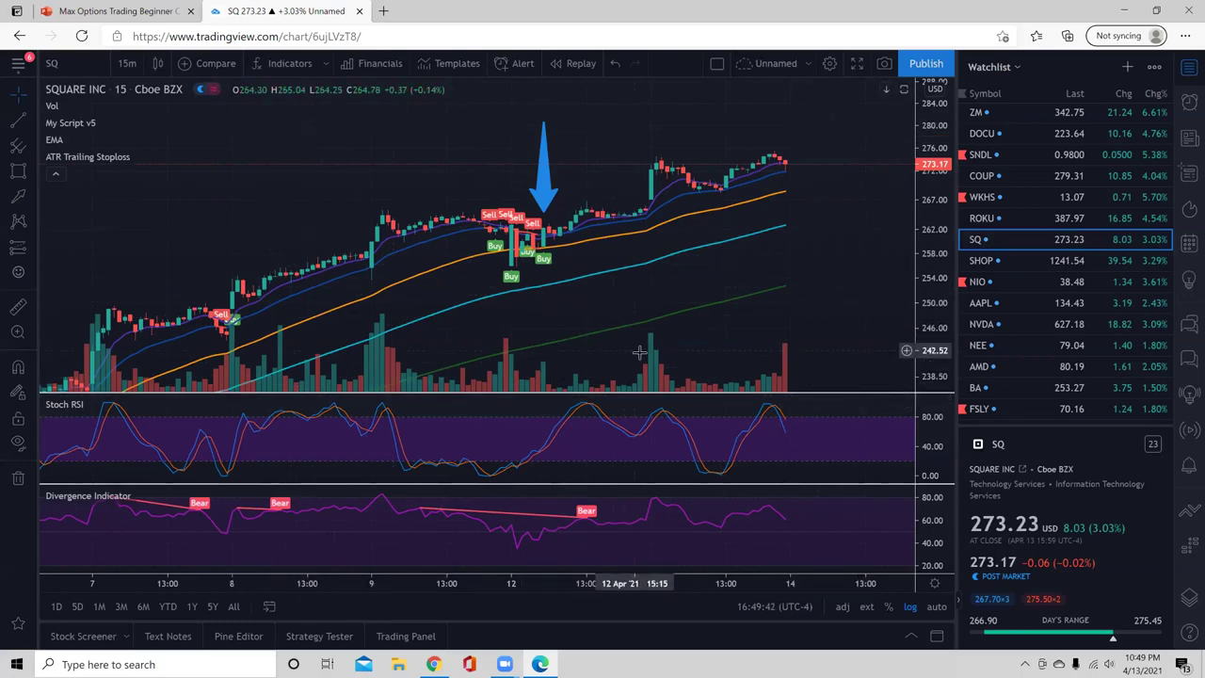
Examine SQ's key stats for volume and 10-day average volume, along with its earnings history
{"action": "scroll", "coordinate": [1044, 541], "scroll_direction": "down", "scroll_amount": 1}
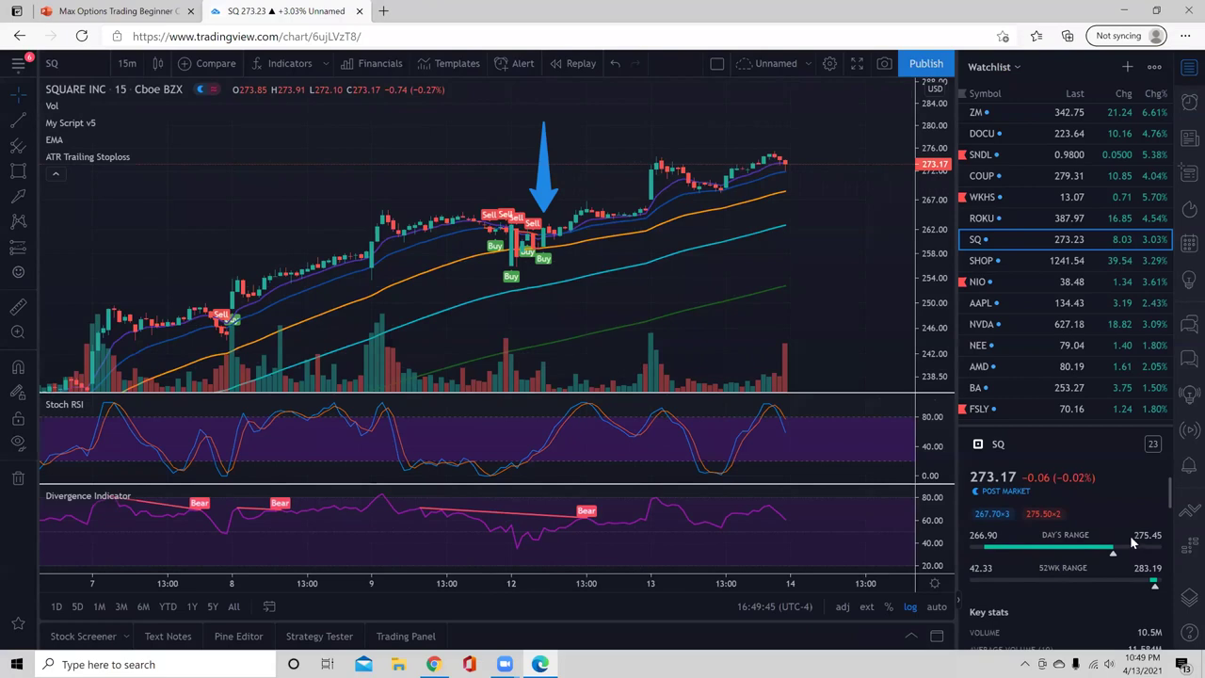
{"action": "scroll", "coordinate": [1129, 537], "scroll_direction": "down", "scroll_amount": 2}
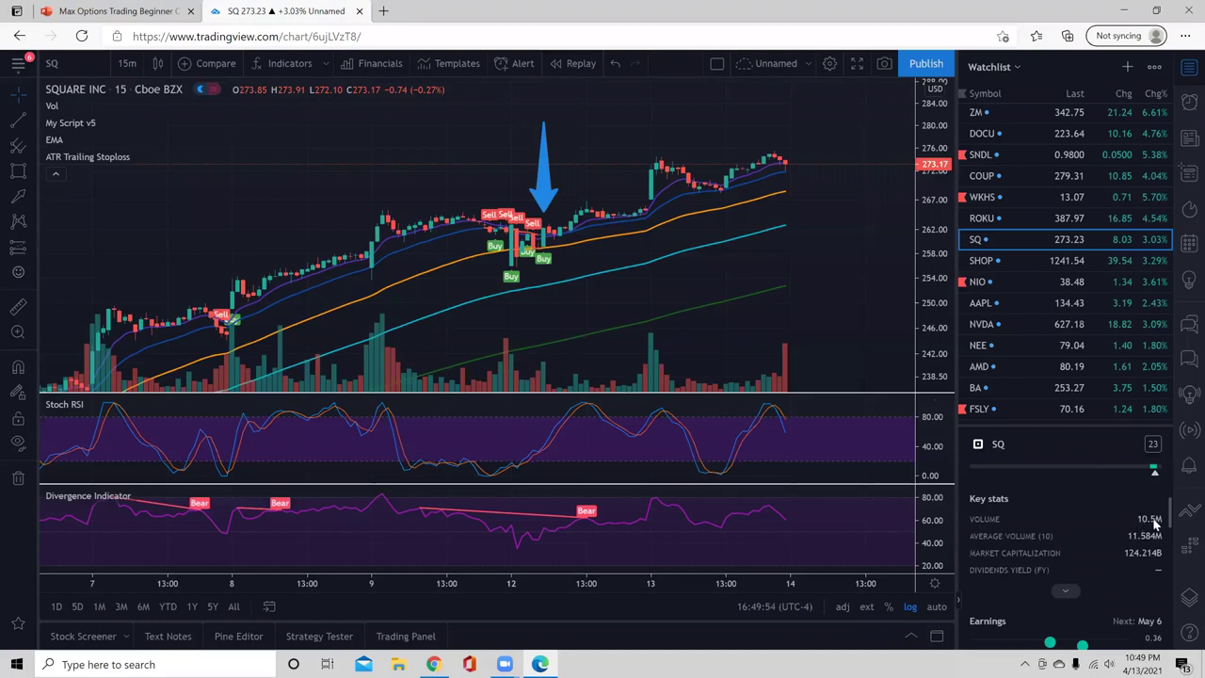
{"action": "scroll", "coordinate": [1035, 536], "scroll_direction": "up", "scroll_amount": 2}
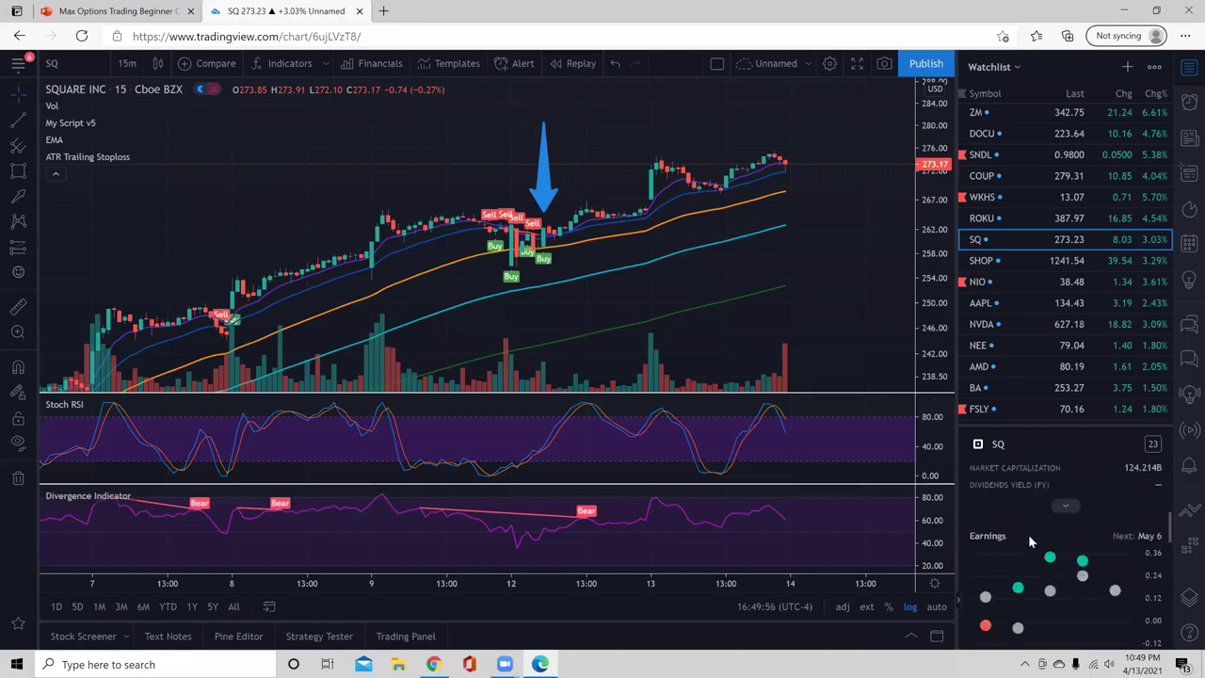
{"action": "scroll", "coordinate": [846, 320], "scroll_direction": "up", "scroll_amount": 2}
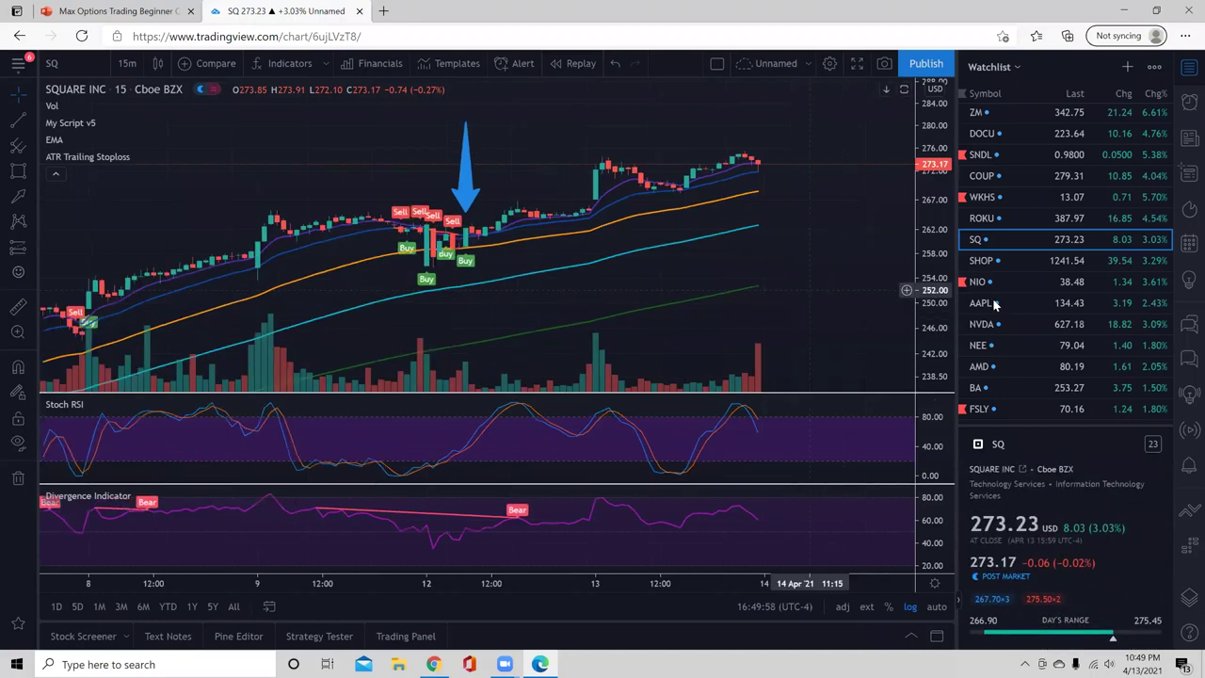
Open the TSLA chart from the watchlist and show its volume and average volume in the key stats
{"action": "scroll", "coordinate": [992, 141], "scroll_direction": "up", "scroll_amount": 1}
{"action": "left_click", "coordinate": [992, 142]}
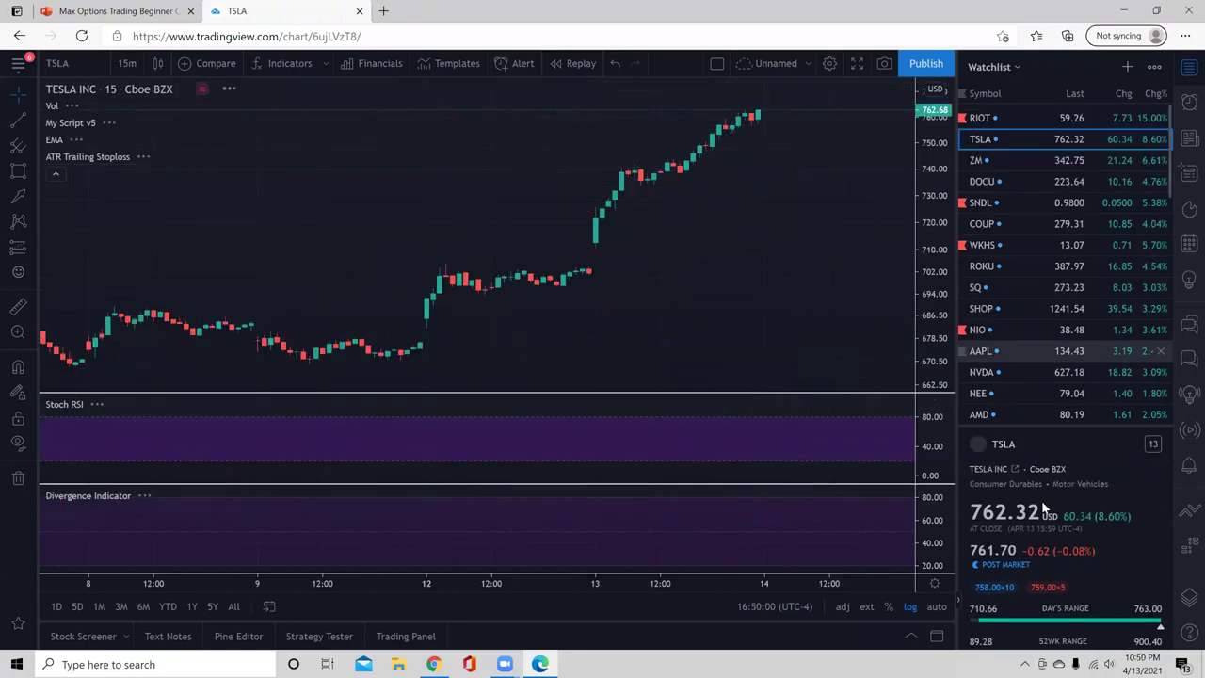
{"action": "scroll", "coordinate": [1039, 499], "scroll_direction": "down", "scroll_amount": 5}
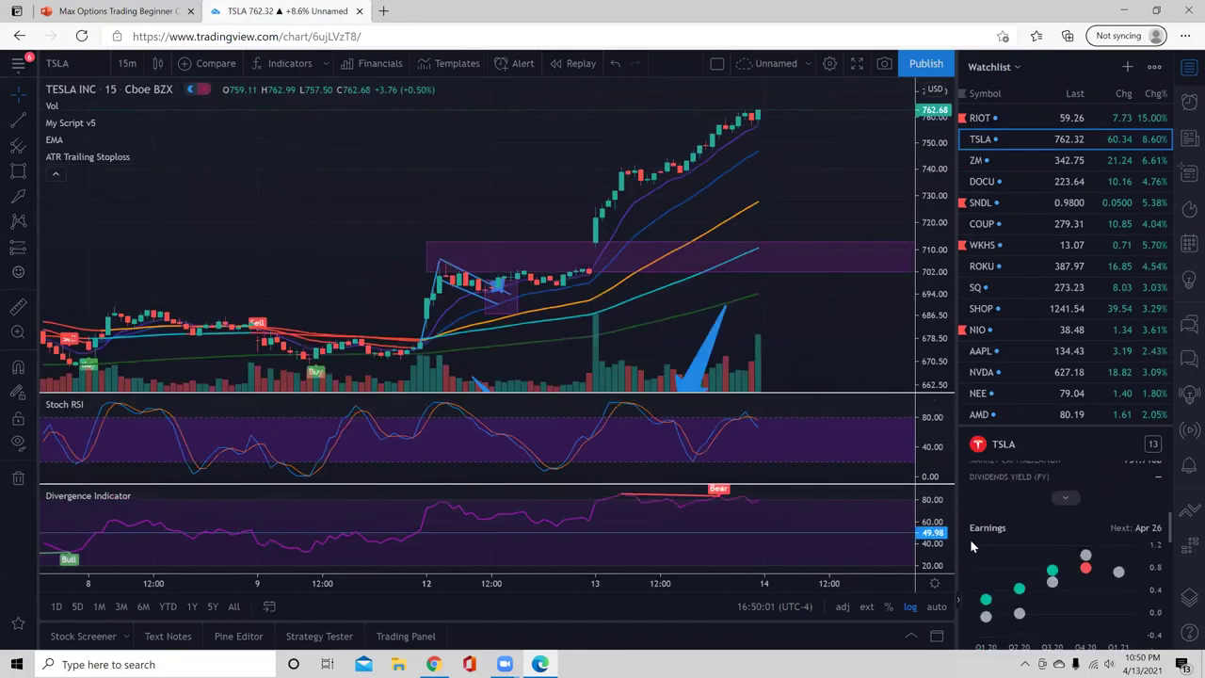
{"action": "scroll", "coordinate": [1126, 569], "scroll_direction": "up", "scroll_amount": 1}
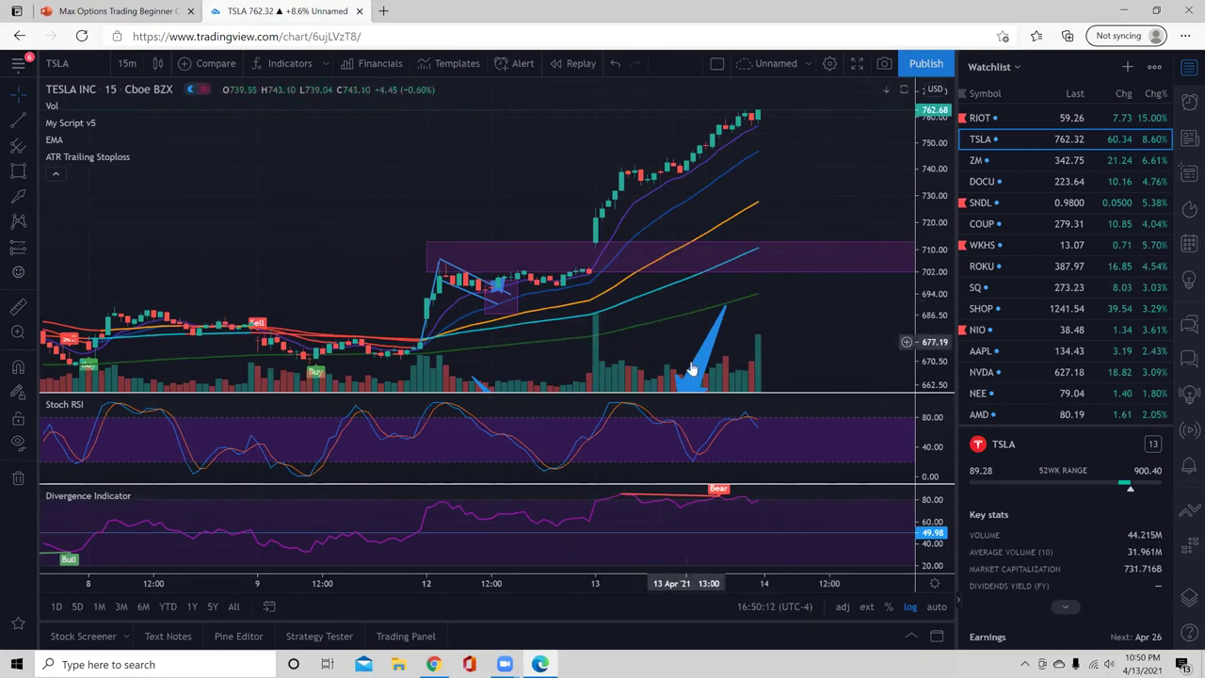
Review the TSLA volume bars beside the arrow markers and switch the chart to the 5-minute interval
{"action": "left_click_drag", "start_coordinate": [780, 288], "coordinate": [638, 239]}
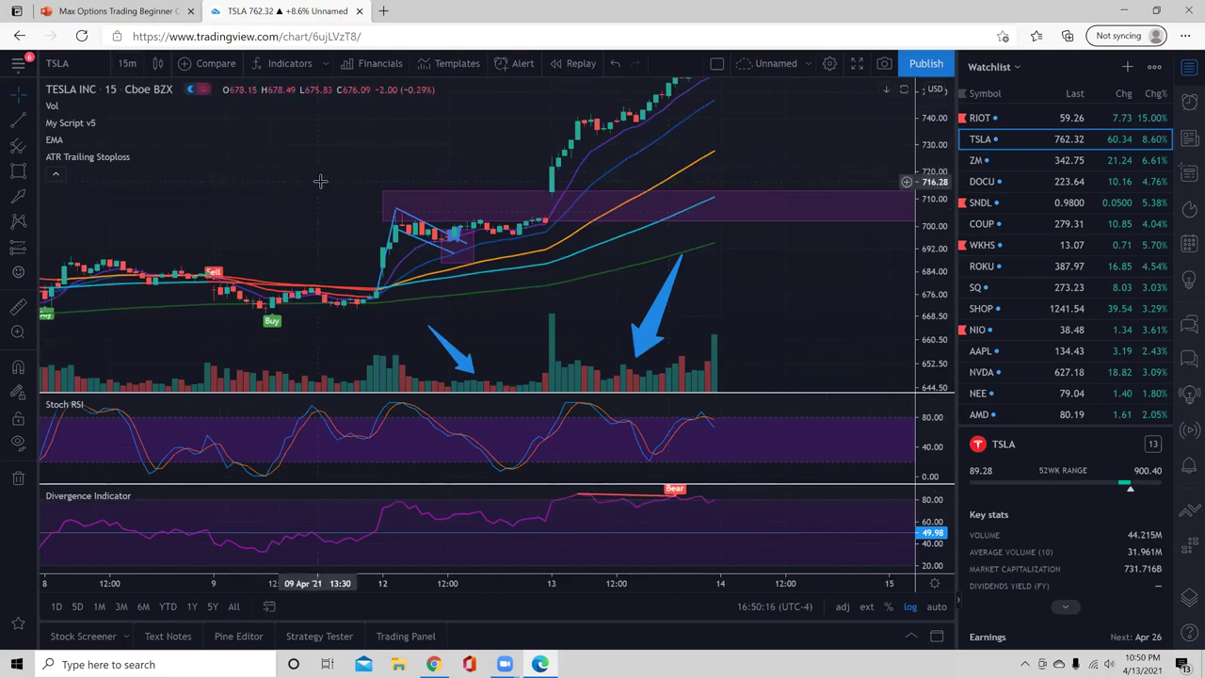
{"action": "scroll", "coordinate": [893, 233], "scroll_direction": "down", "scroll_amount": 1}
{"action": "scroll", "coordinate": [940, 305], "scroll_direction": "down", "scroll_amount": 2}
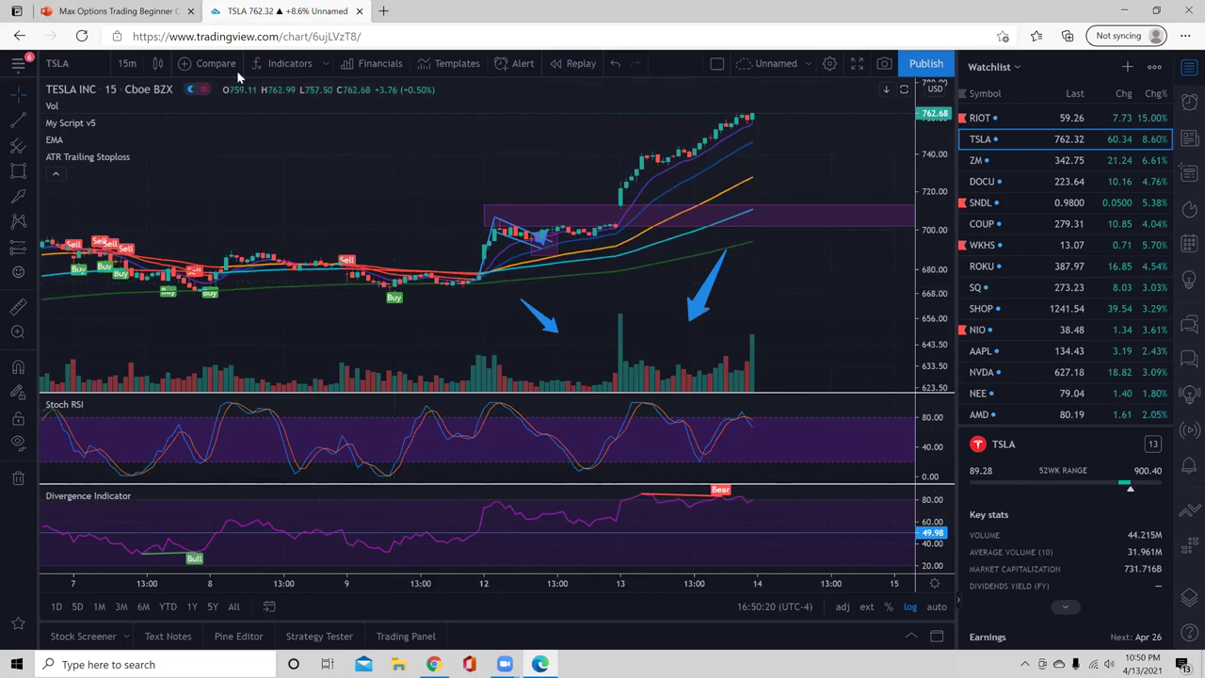
{"action": "left_click", "coordinate": [127, 63]}
{"action": "left_click", "coordinate": [141, 184]}
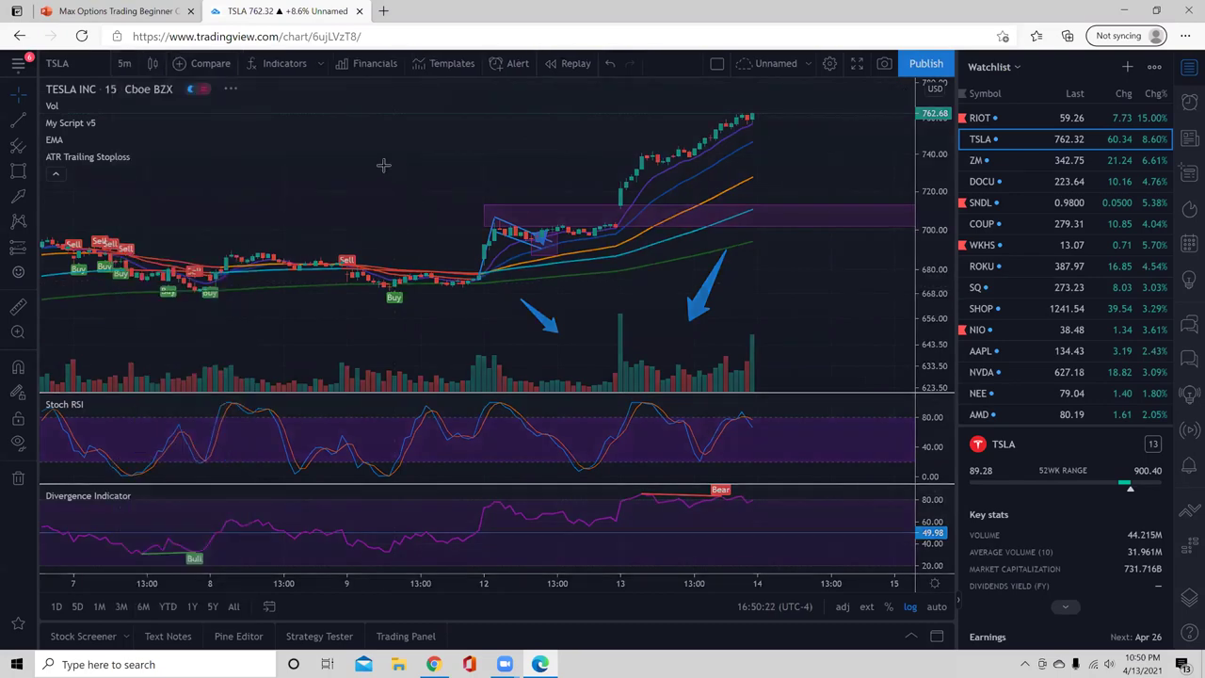
{"action": "scroll", "coordinate": [422, 279], "scroll_direction": "down", "scroll_amount": 4}
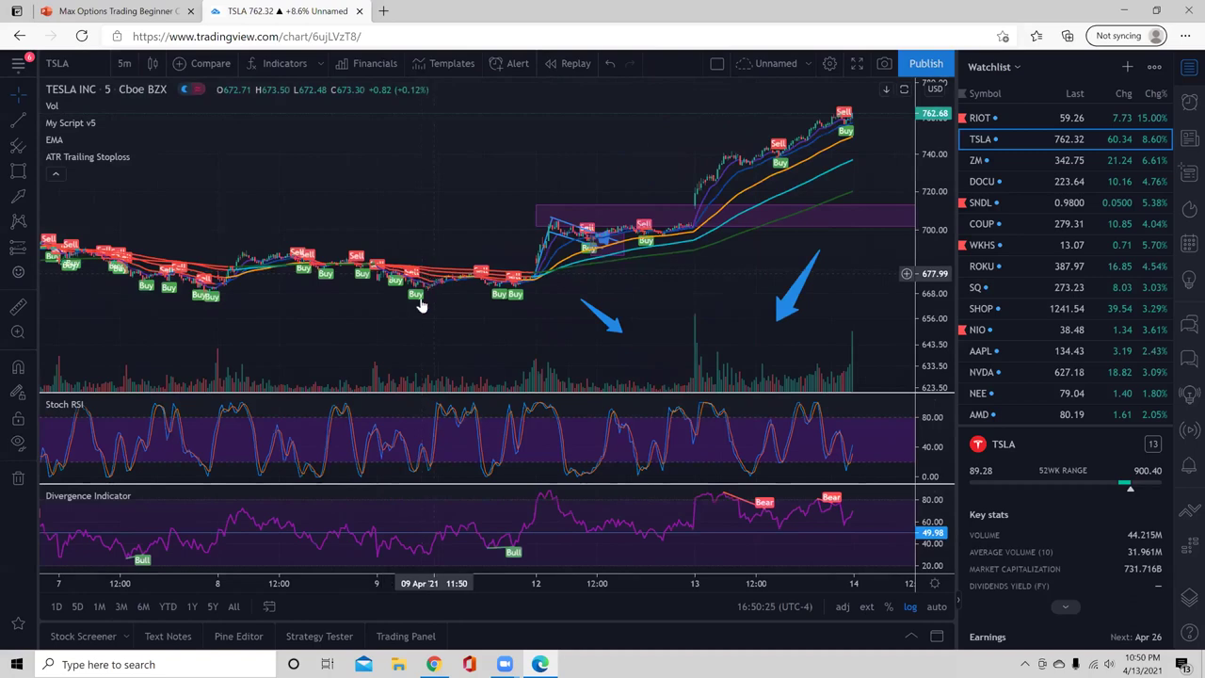
Examine the 5-minute TSLA buy and sell labels and divergence signals from 8 to 13 April around the flag and gap zone
{"action": "left_click_drag", "start_coordinate": [427, 330], "coordinate": [539, 340]}
{"action": "left_click_drag", "start_coordinate": [922, 271], "coordinate": [923, 214]}
{"action": "scroll", "coordinate": [746, 214], "scroll_direction": "up", "scroll_amount": 4}
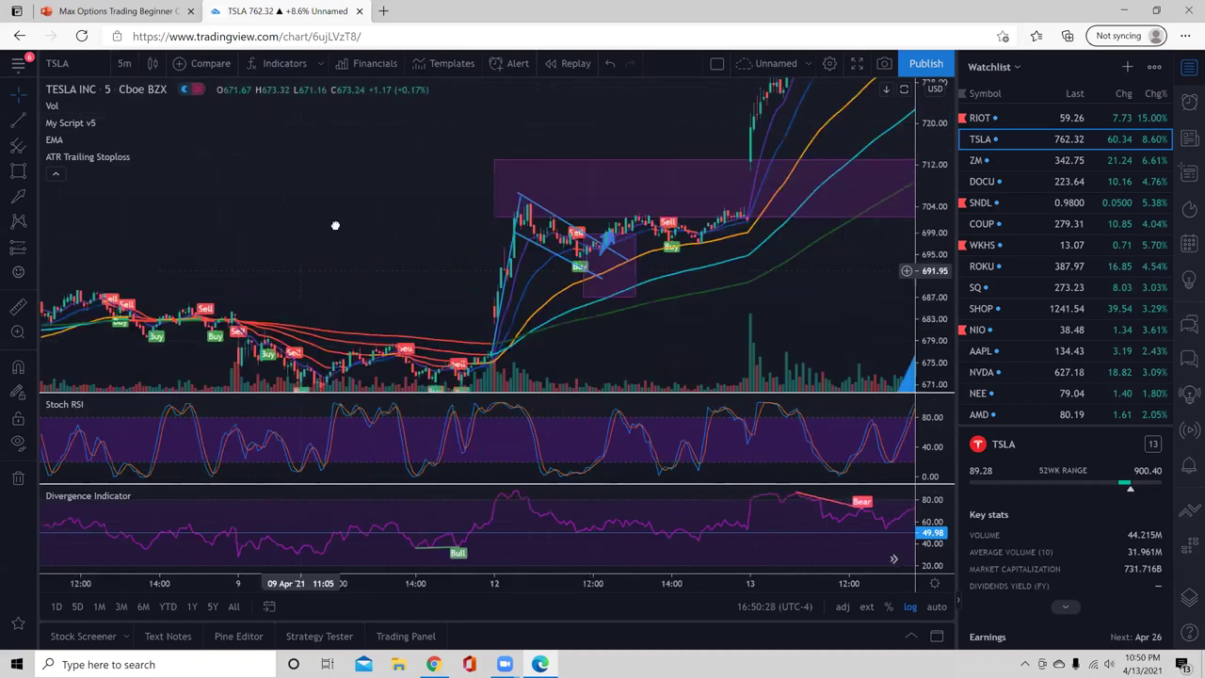
{"action": "left_click_drag", "start_coordinate": [389, 312], "coordinate": [356, 203]}
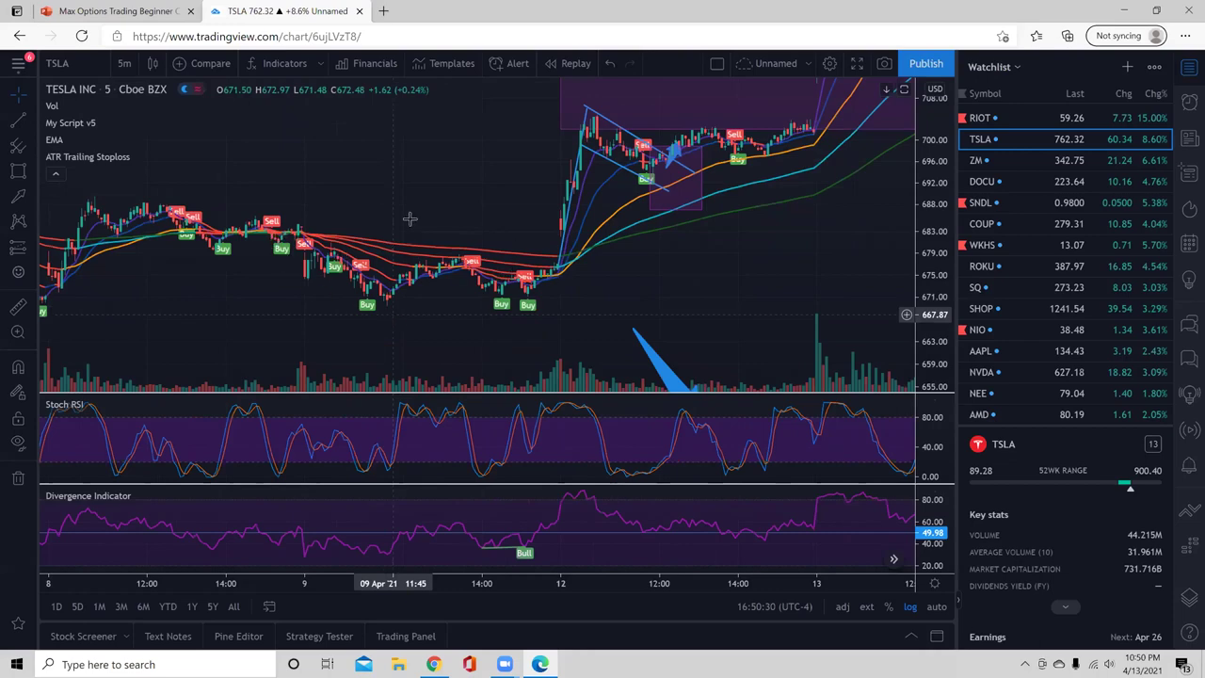
{"action": "left_click_drag", "start_coordinate": [797, 283], "coordinate": [596, 276]}
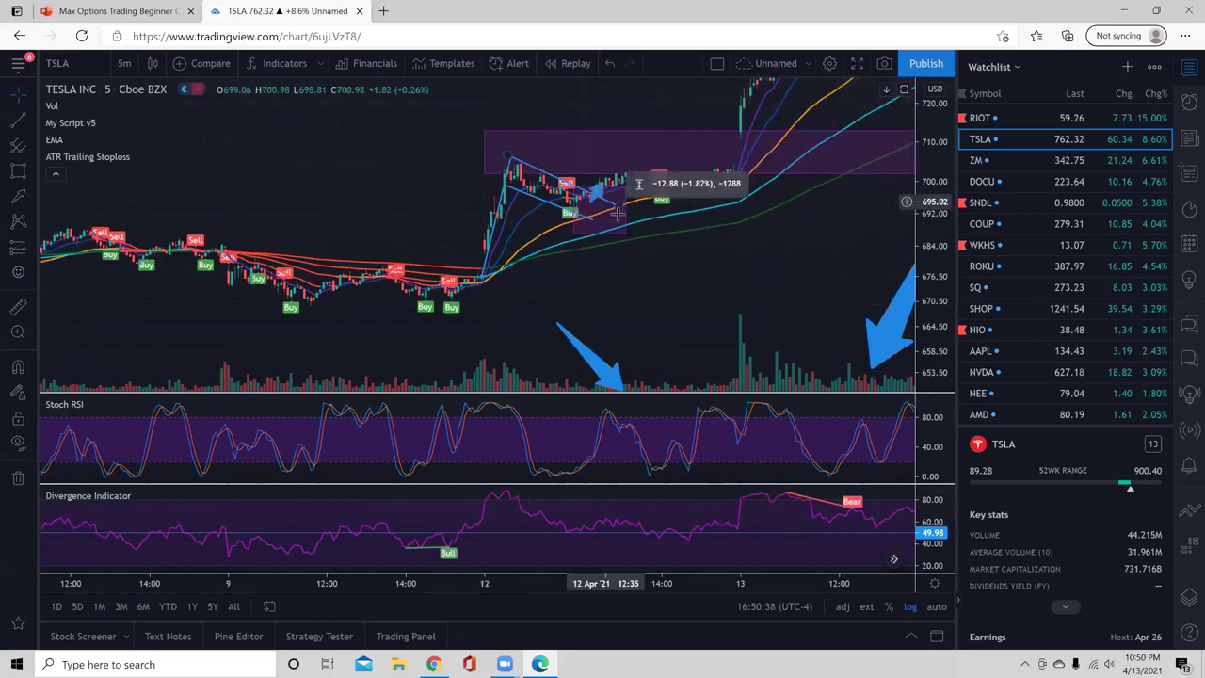
{"action": "left_click_drag", "start_coordinate": [660, 274], "coordinate": [502, 323]}
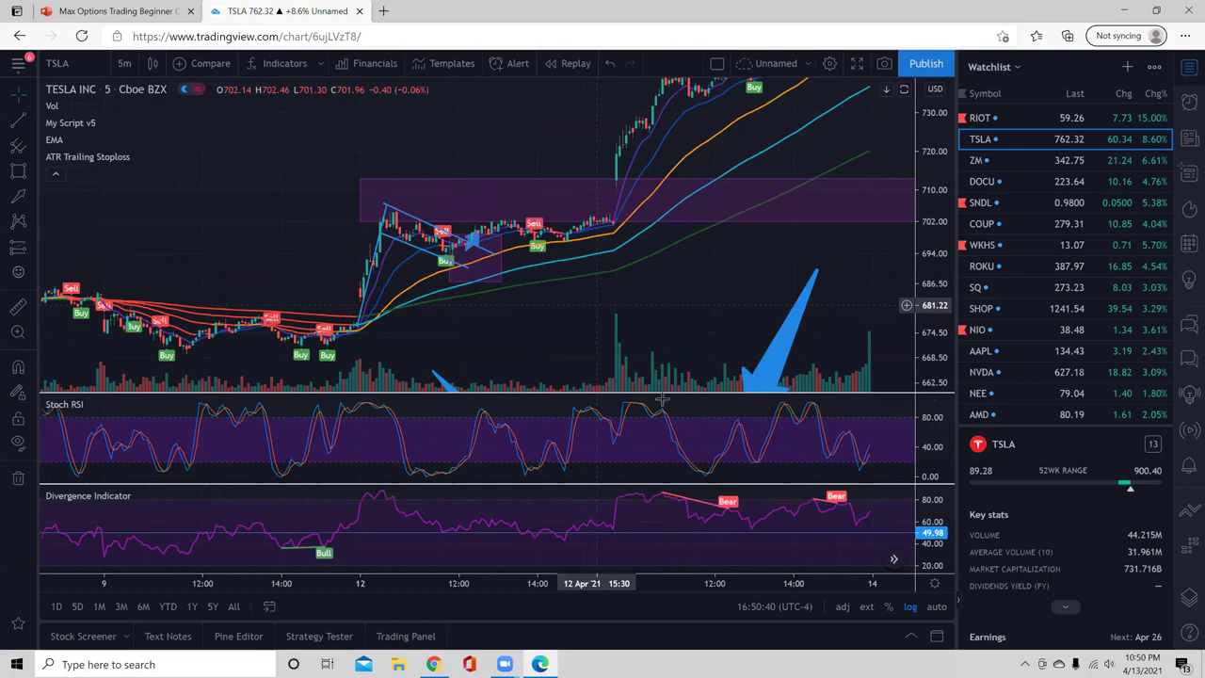
{"action": "left_click_drag", "start_coordinate": [856, 363], "coordinate": [815, 381]}
{"action": "left_click_drag", "start_coordinate": [755, 255], "coordinate": [725, 215]}
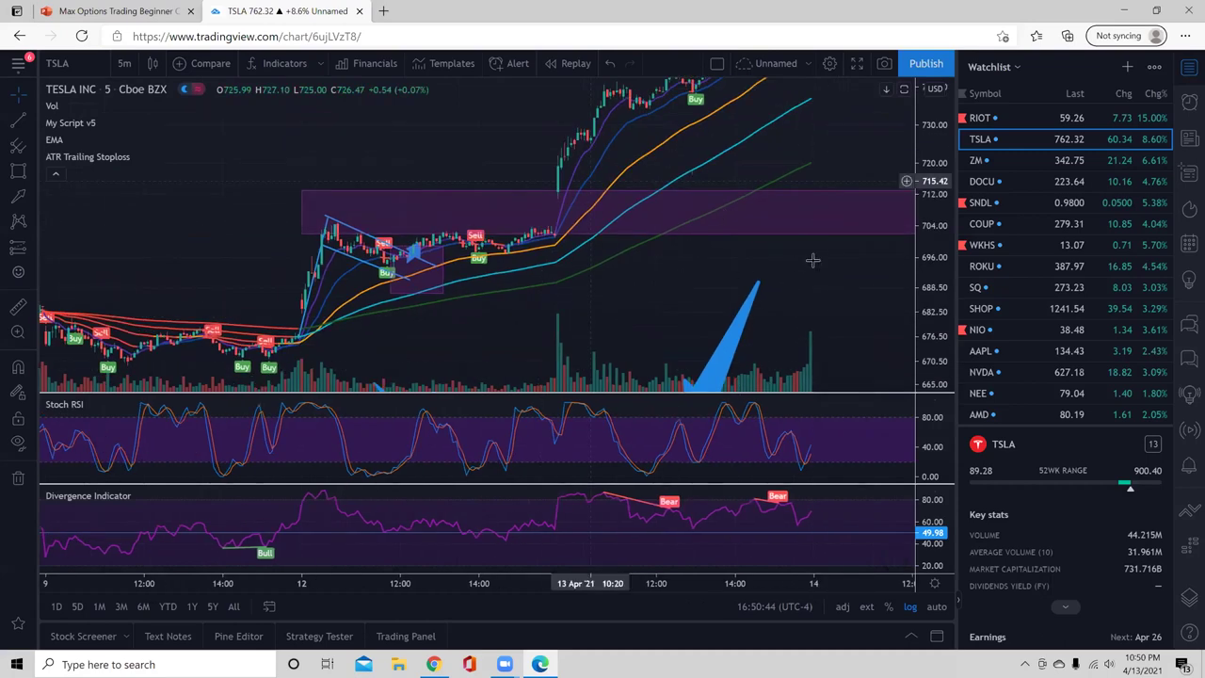
{"action": "left_click_drag", "start_coordinate": [924, 236], "coordinate": [924, 330]}
{"action": "left_click_drag", "start_coordinate": [808, 305], "coordinate": [658, 185]}
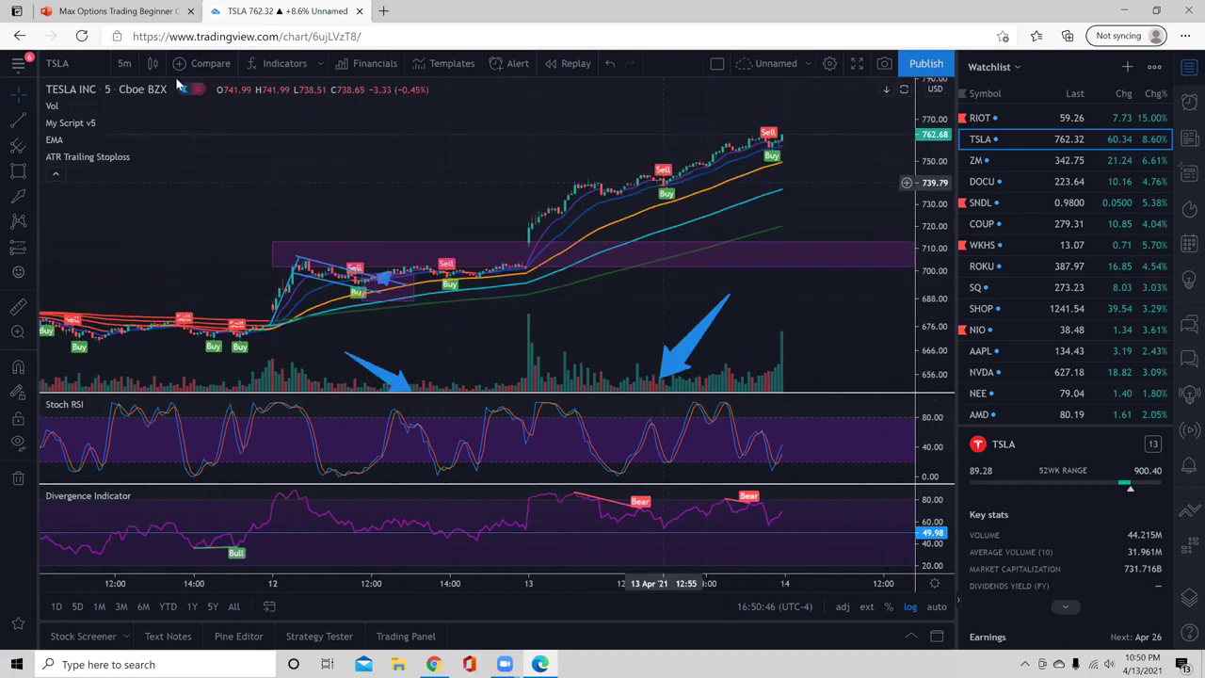
Compare the TSLA signals on the 15-minute interval and return the chart to the 5-minute interval
{"action": "left_click", "coordinate": [124, 63]}
{"action": "left_click", "coordinate": [131, 205]}
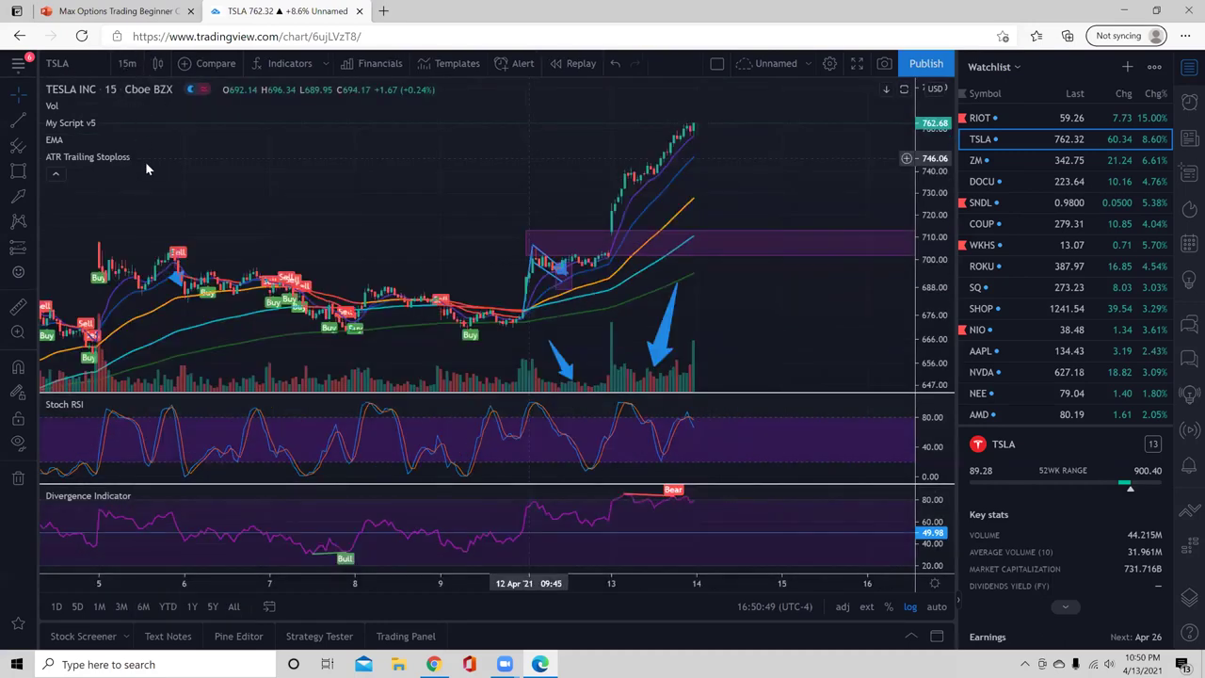
{"action": "scroll", "coordinate": [146, 169], "scroll_direction": "up", "scroll_amount": 5}
{"action": "left_click", "coordinate": [127, 63]}
{"action": "key", "text": "5"}
{"action": "key", "text": "Return"}
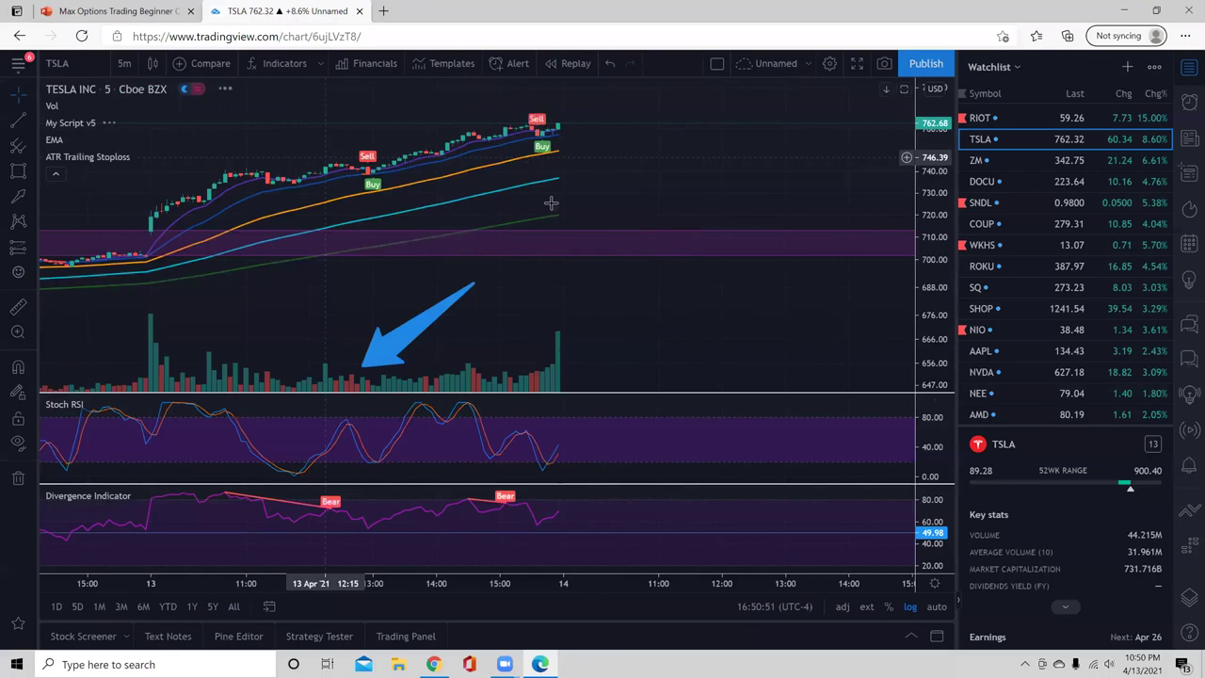
Examine the 5-minute TSLA Sell and Buy labels of 12 and 13 April against the Divergence Indicator's Bear labels
{"action": "left_click_drag", "start_coordinate": [374, 178], "coordinate": [616, 180]}
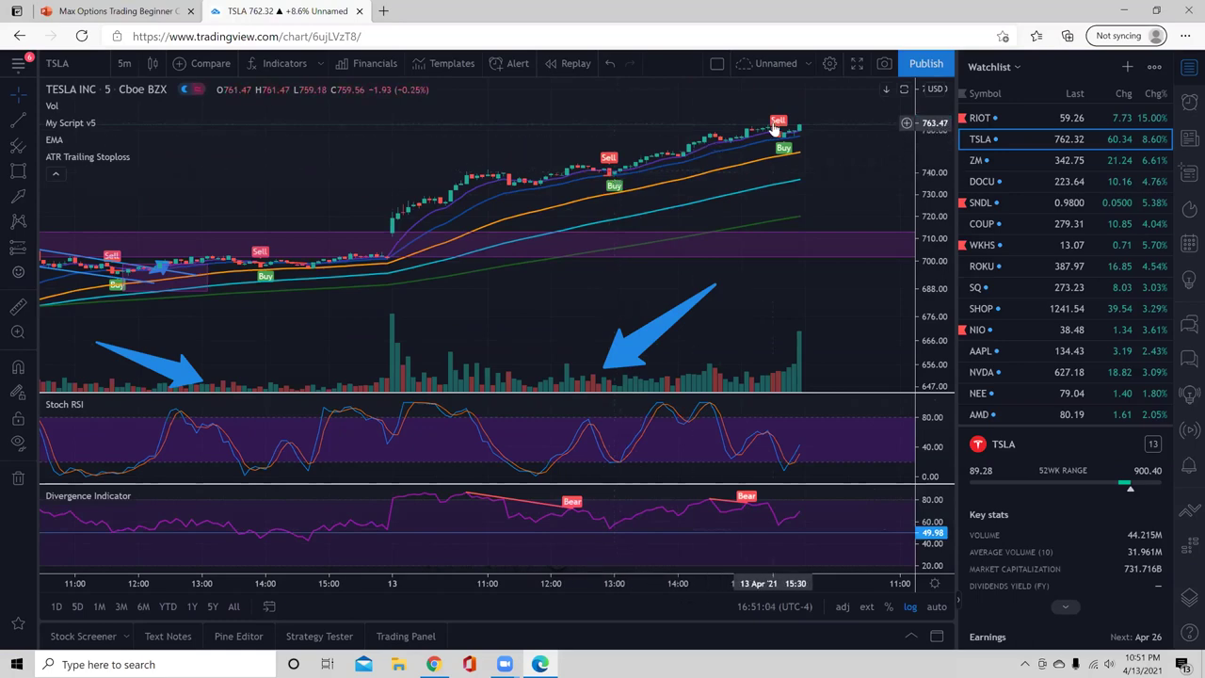
{"action": "scroll", "coordinate": [860, 173], "scroll_direction": "down", "scroll_amount": 1}
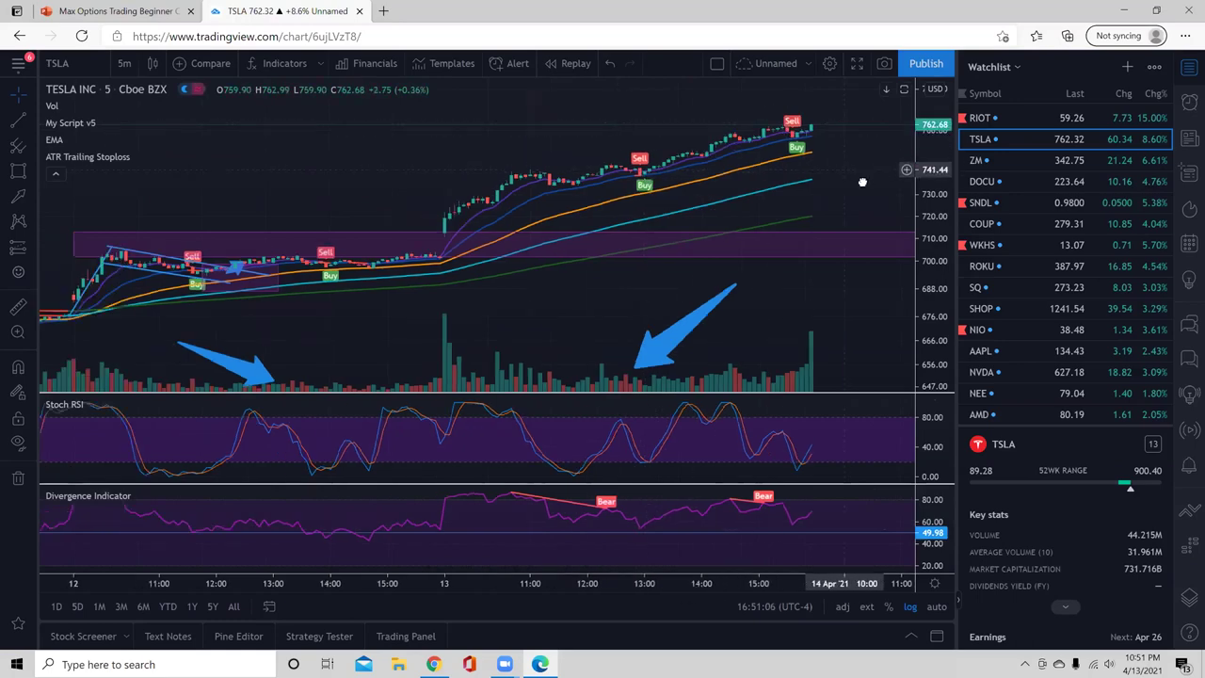
{"action": "scroll", "coordinate": [862, 182], "scroll_direction": "down", "scroll_amount": 1}
{"action": "left_click_drag", "start_coordinate": [851, 183], "coordinate": [835, 190]}
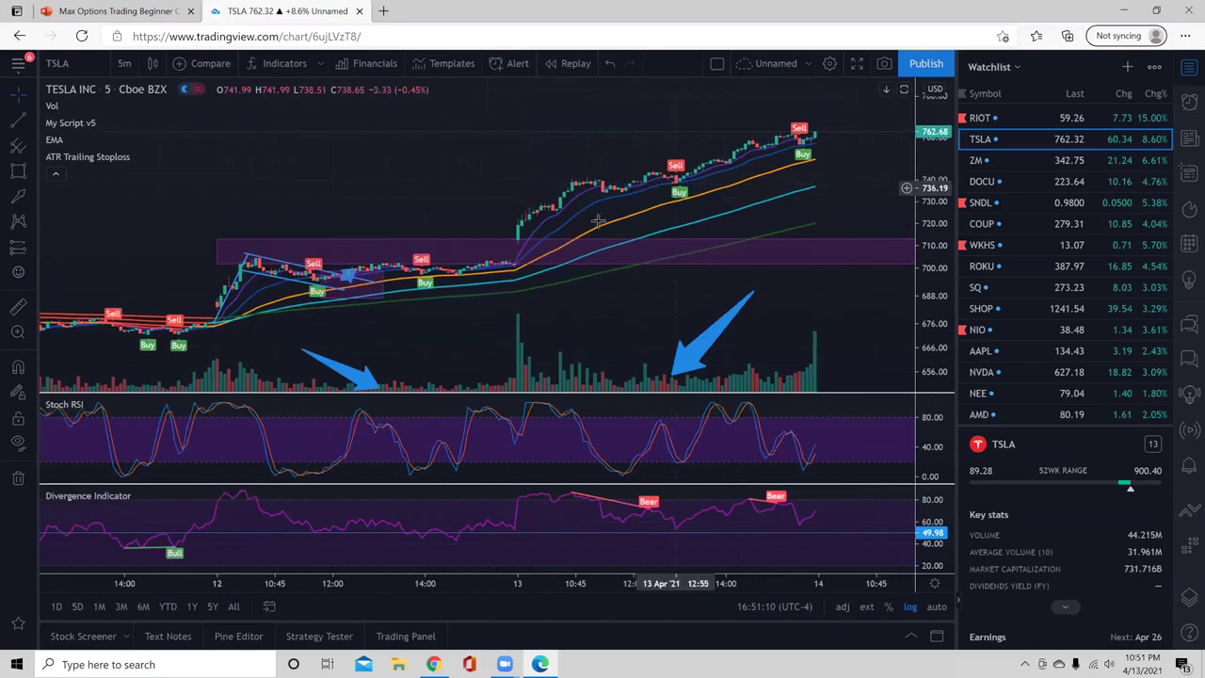
Switch the TSLA chart to the 15-minute interval, compress its price scale and compare volume with average volume in the key stats
{"action": "left_click", "coordinate": [123, 63]}
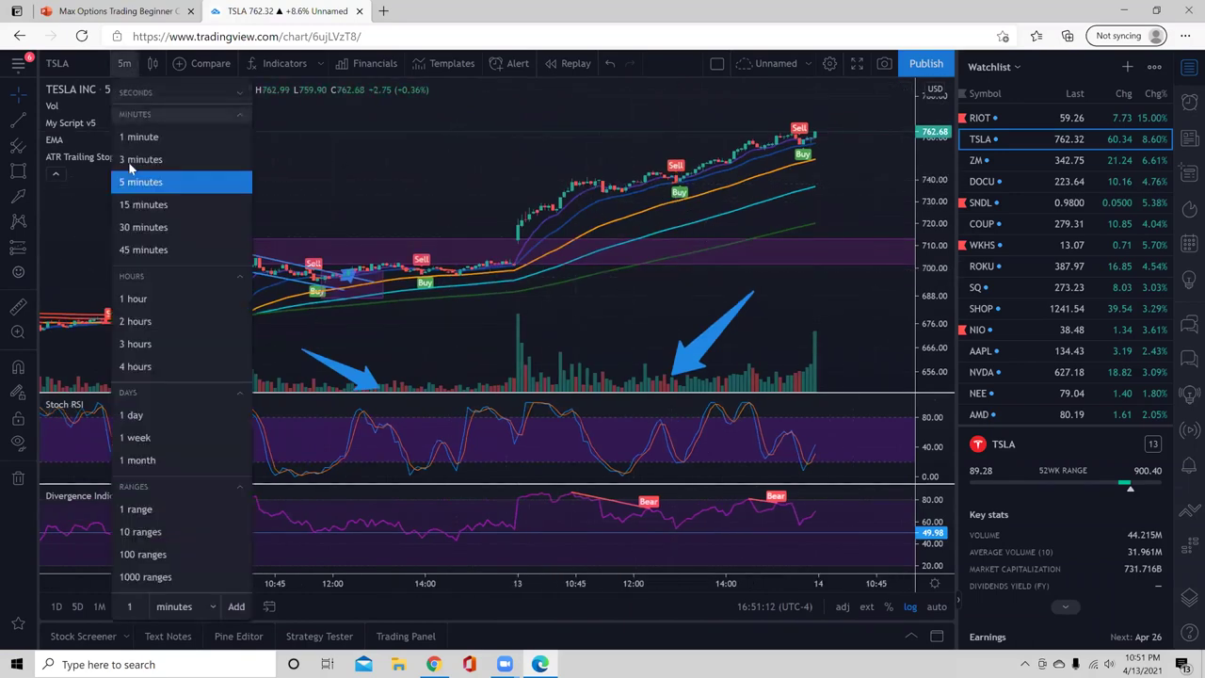
{"action": "left_click", "coordinate": [155, 207]}
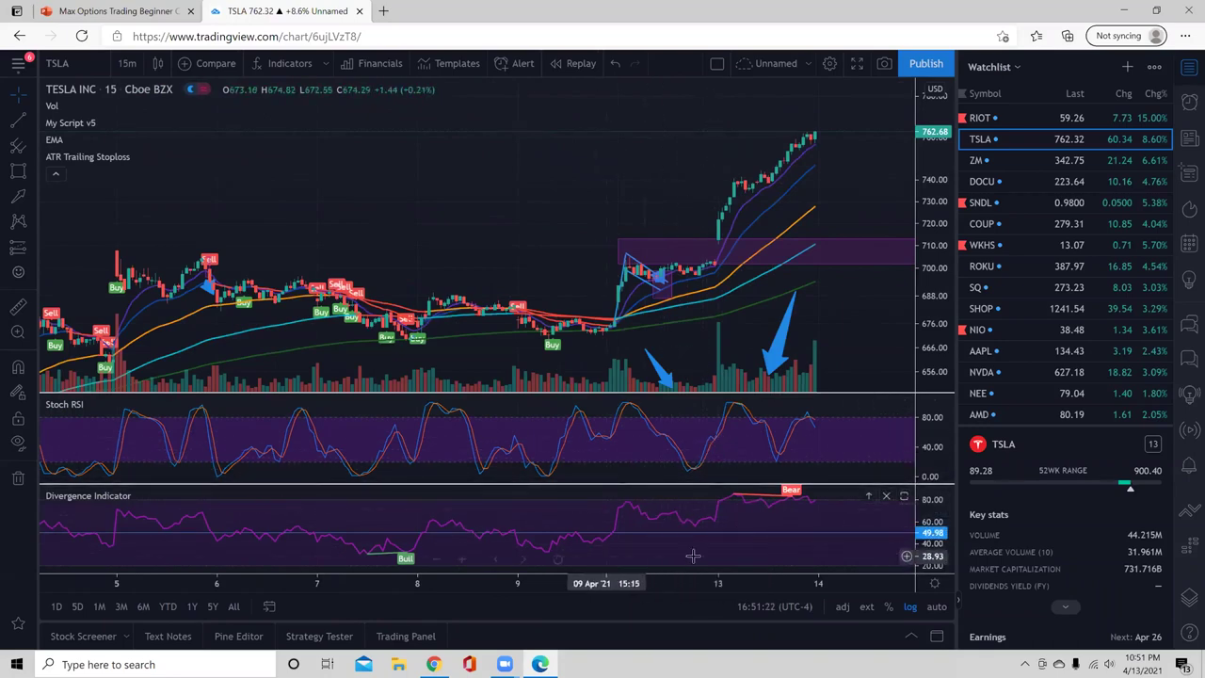
{"action": "left_click_drag", "start_coordinate": [938, 363], "coordinate": [975, 544]}
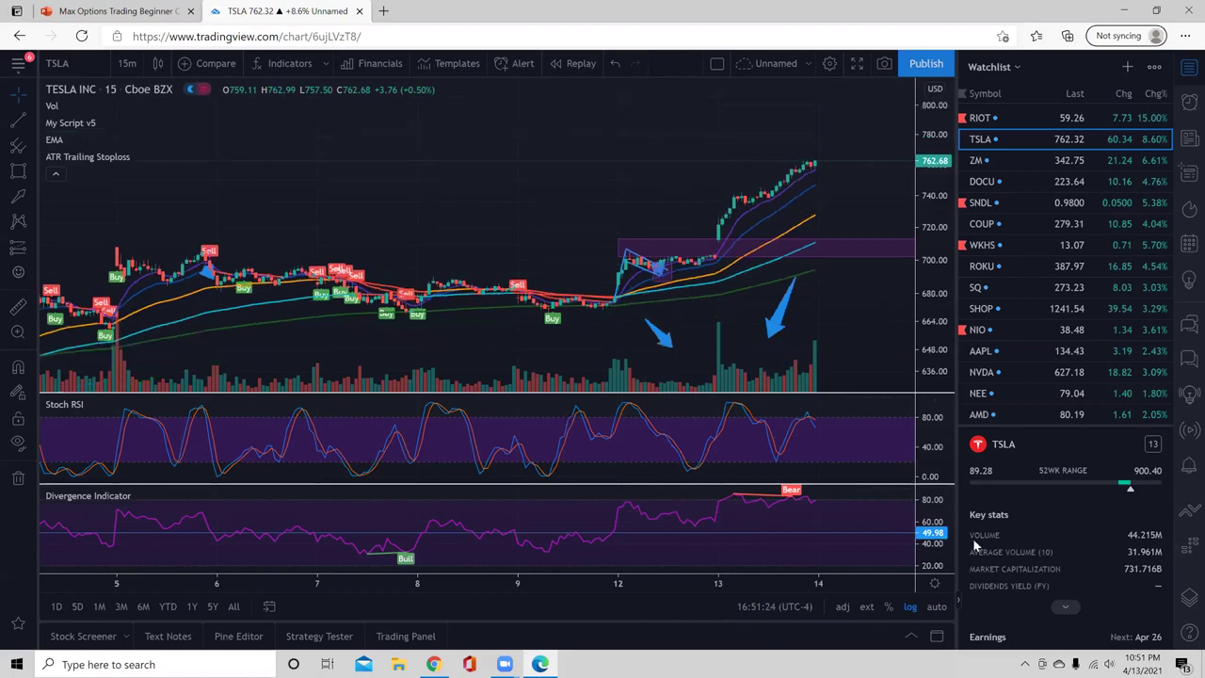
{"action": "scroll", "coordinate": [1054, 508], "scroll_direction": "down", "scroll_amount": 1}
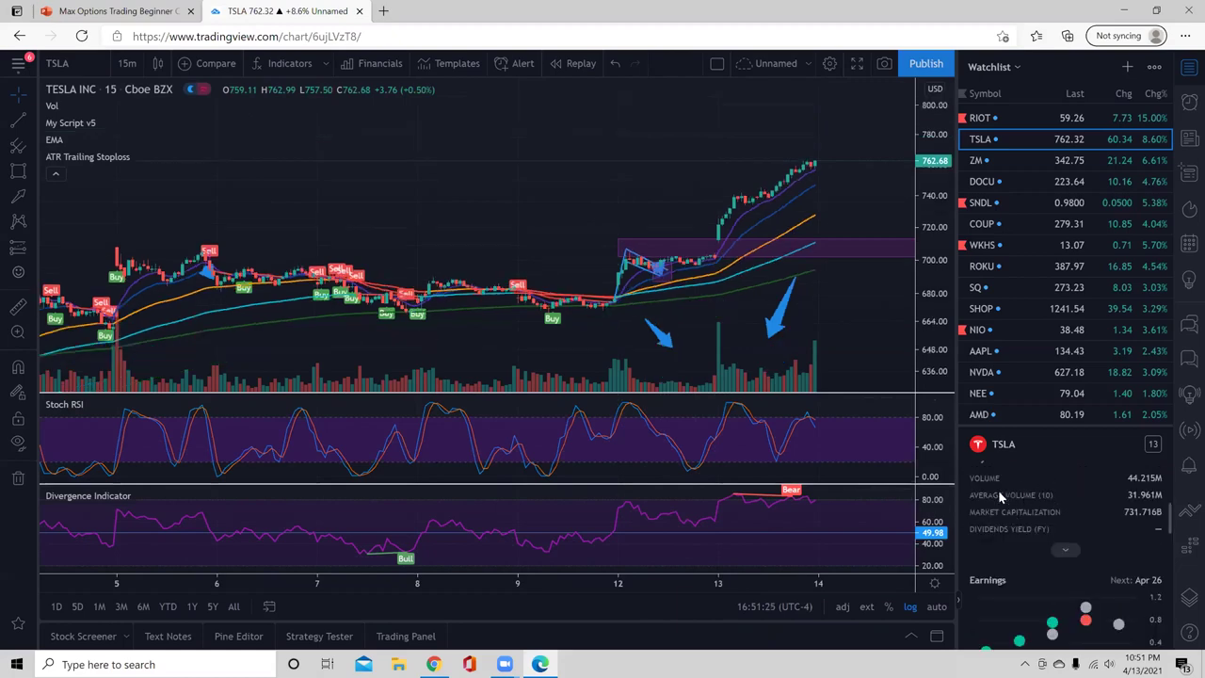
{"action": "scroll", "coordinate": [1016, 513], "scroll_direction": "up", "scroll_amount": 1}
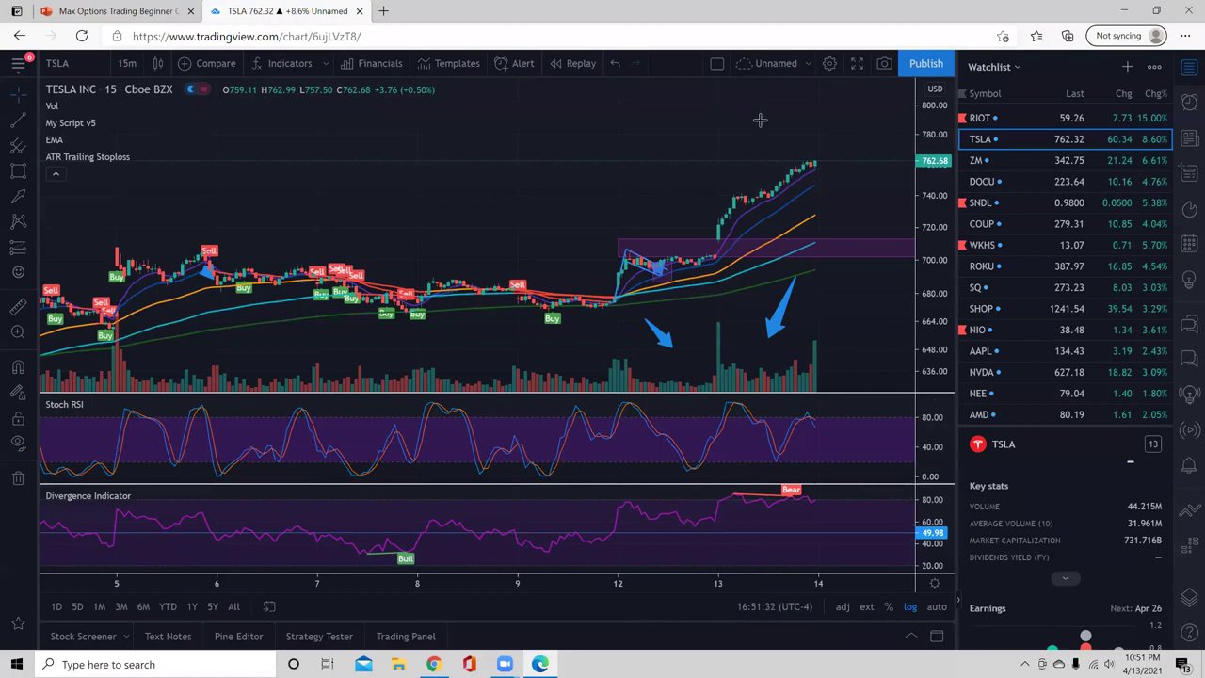
Find FB in the watchlist and open its chart on the 15-minute interval
{"action": "scroll", "coordinate": [1047, 222], "scroll_direction": "down", "scroll_amount": 3}
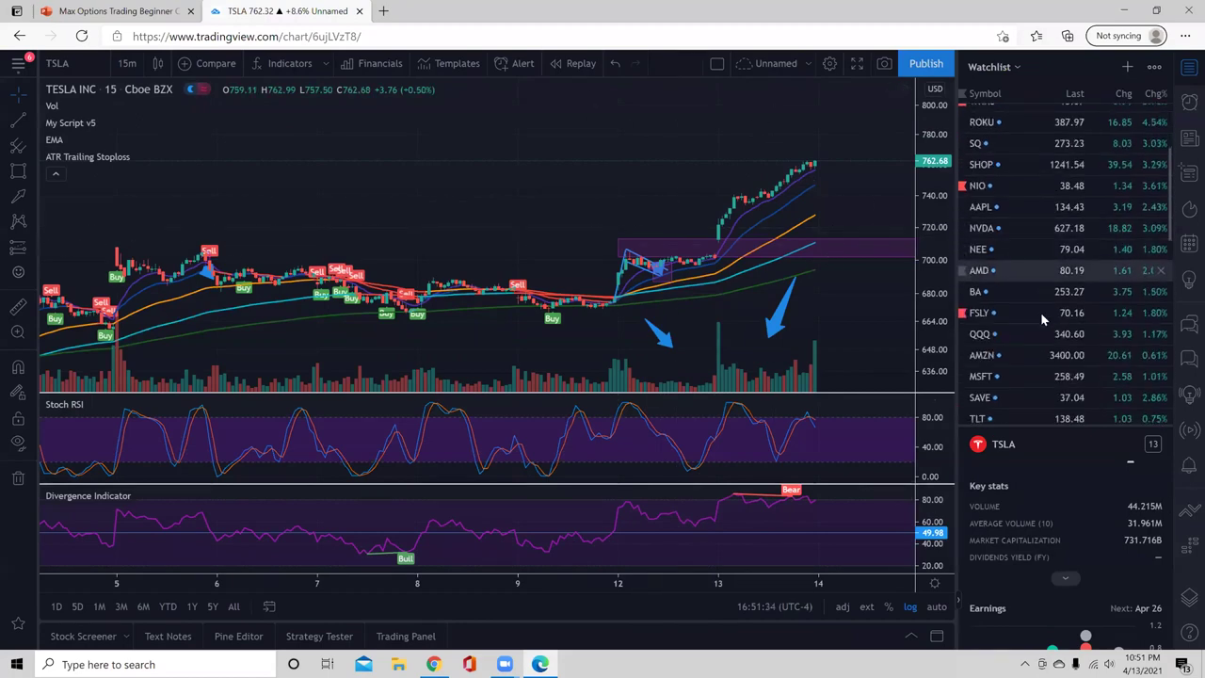
{"action": "scroll", "coordinate": [1013, 268], "scroll_direction": "down", "scroll_amount": 5}
{"action": "scroll", "coordinate": [1045, 245], "scroll_direction": "down", "scroll_amount": 1}
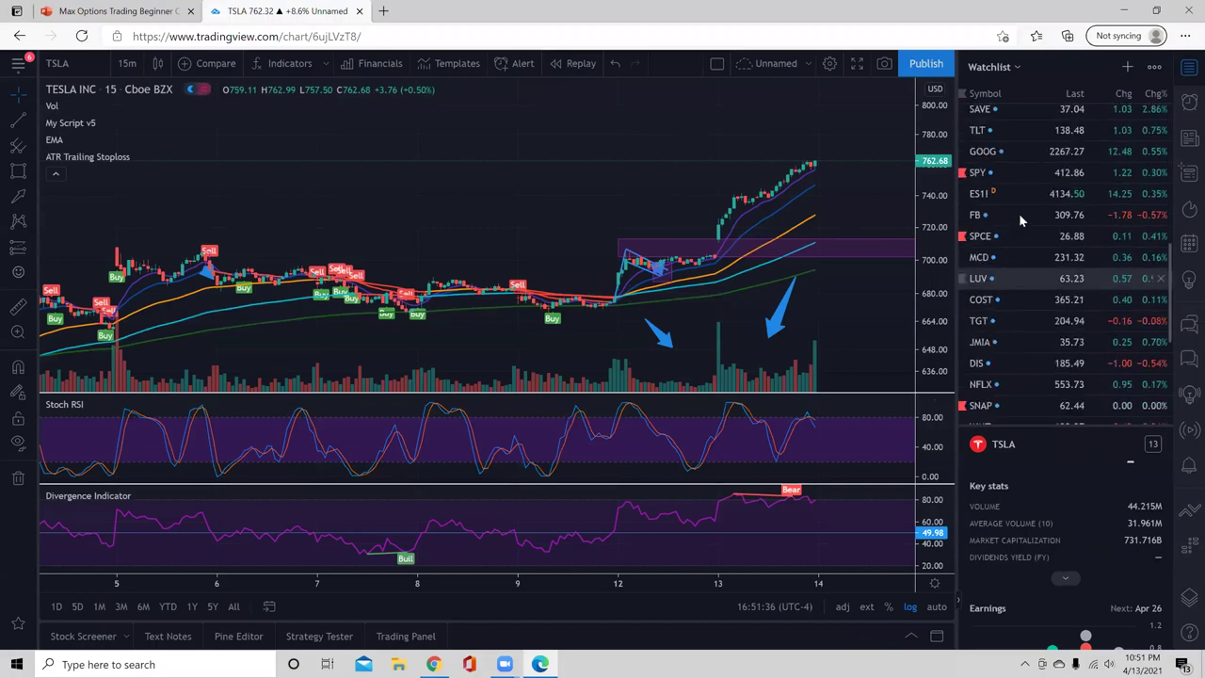
{"action": "key", "text": "Up"}
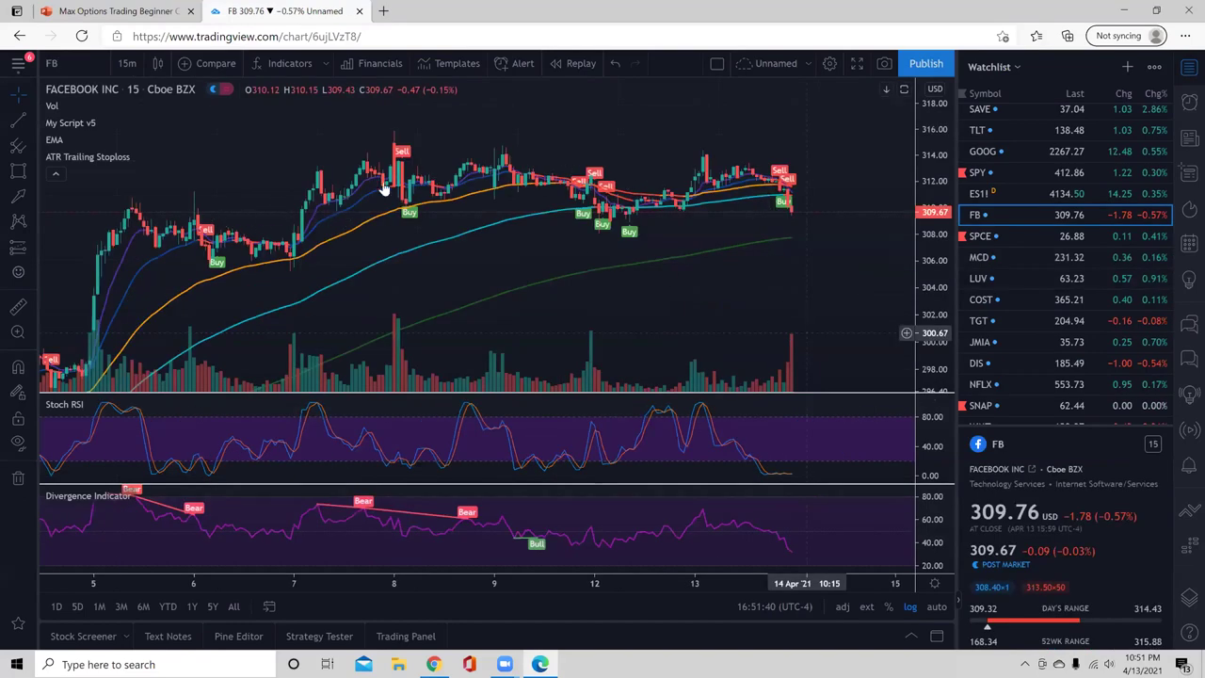
{"action": "left_click", "coordinate": [128, 64]}
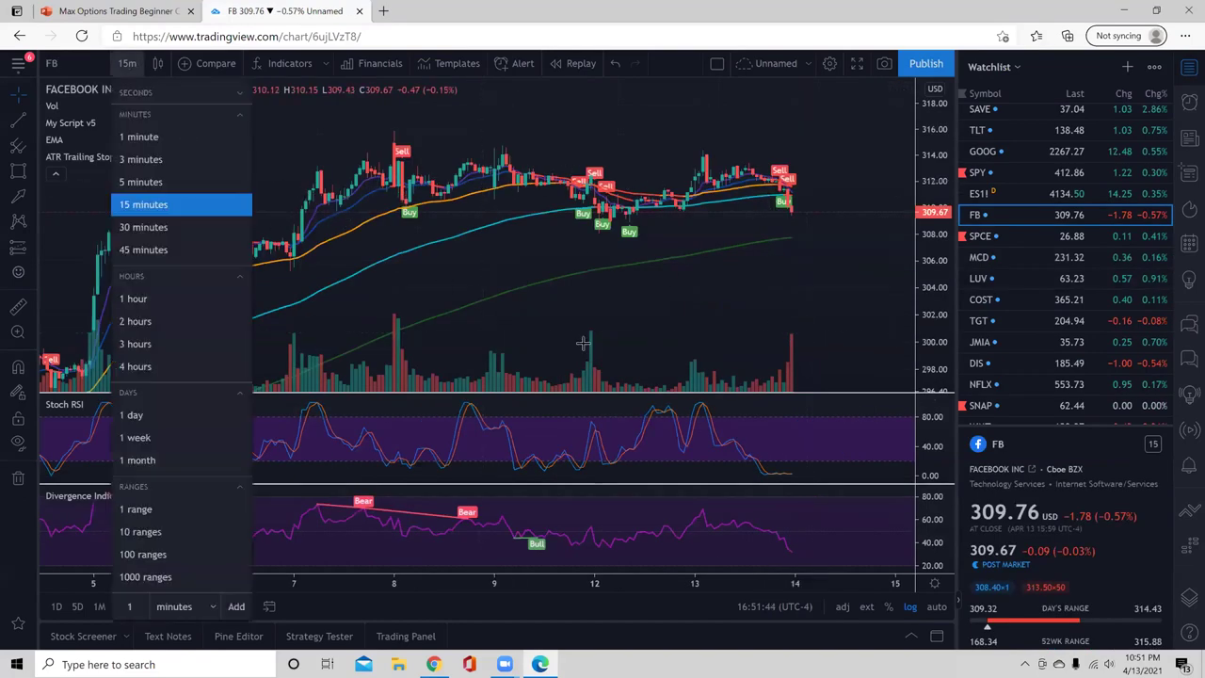
{"action": "left_click", "coordinate": [701, 360]}
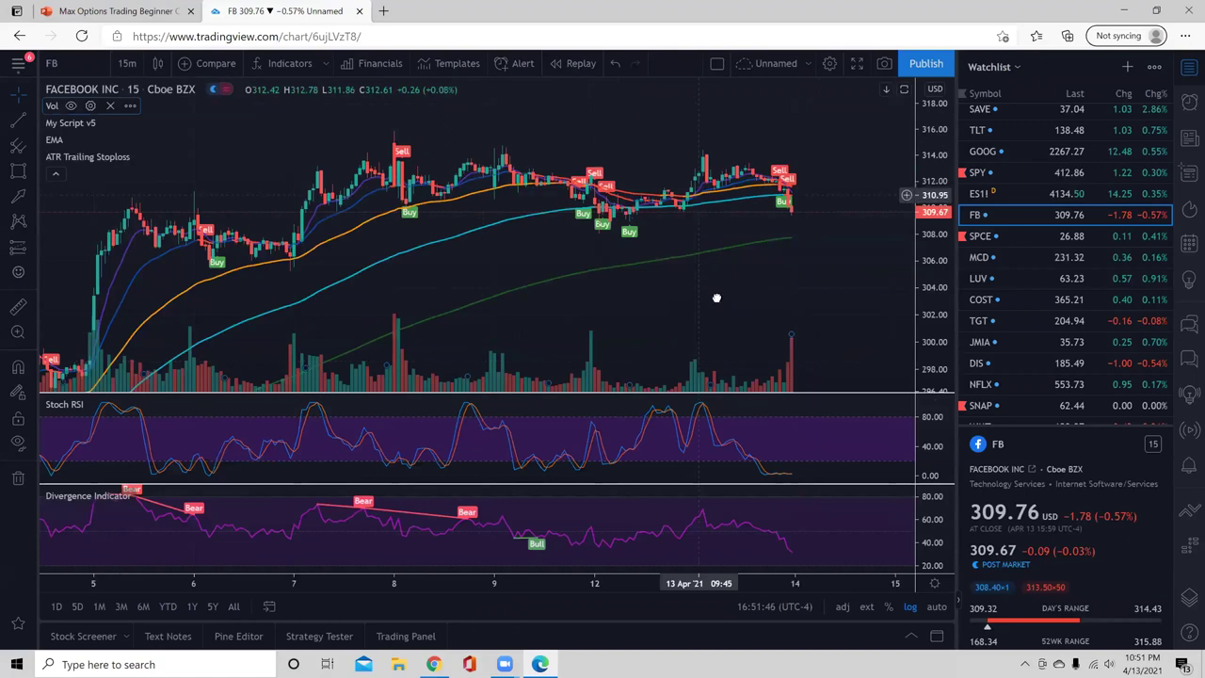
Examine the 15-minute FB Sell and Buy labels of 12 and 13 April against Stoch RSI, the chart's volume bars and the key stats
{"action": "scroll", "coordinate": [717, 298], "scroll_direction": "up", "scroll_amount": 2}
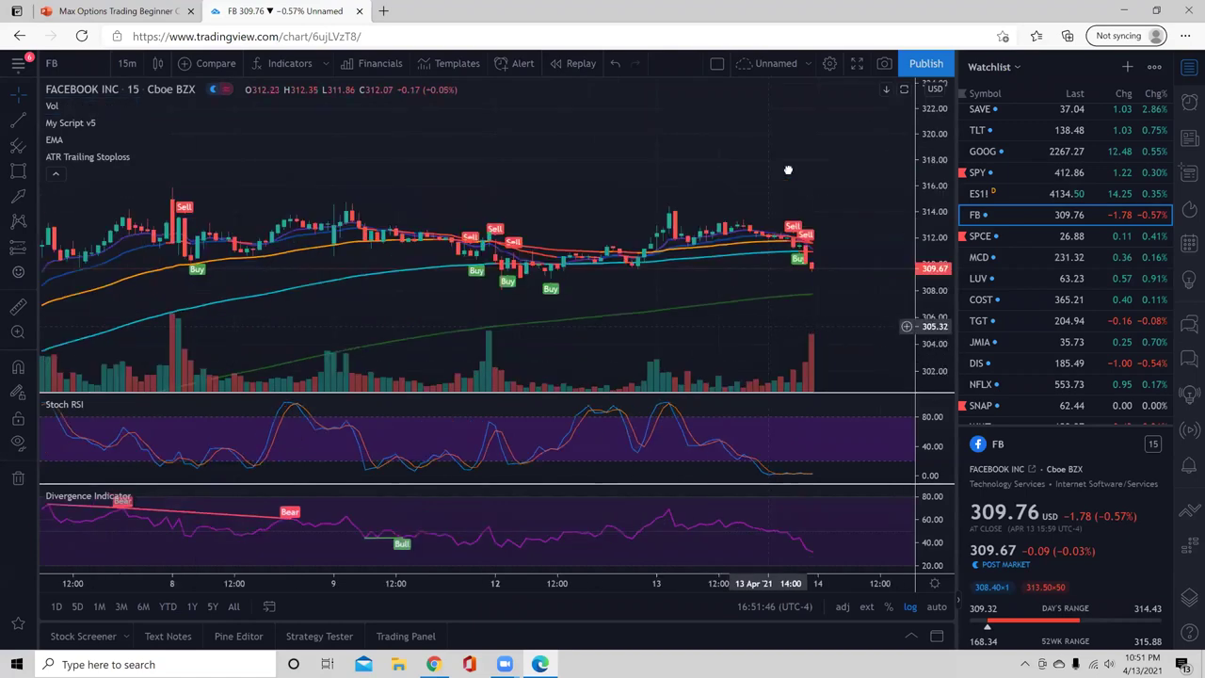
{"action": "scroll", "coordinate": [253, 138], "scroll_direction": "up", "scroll_amount": 3}
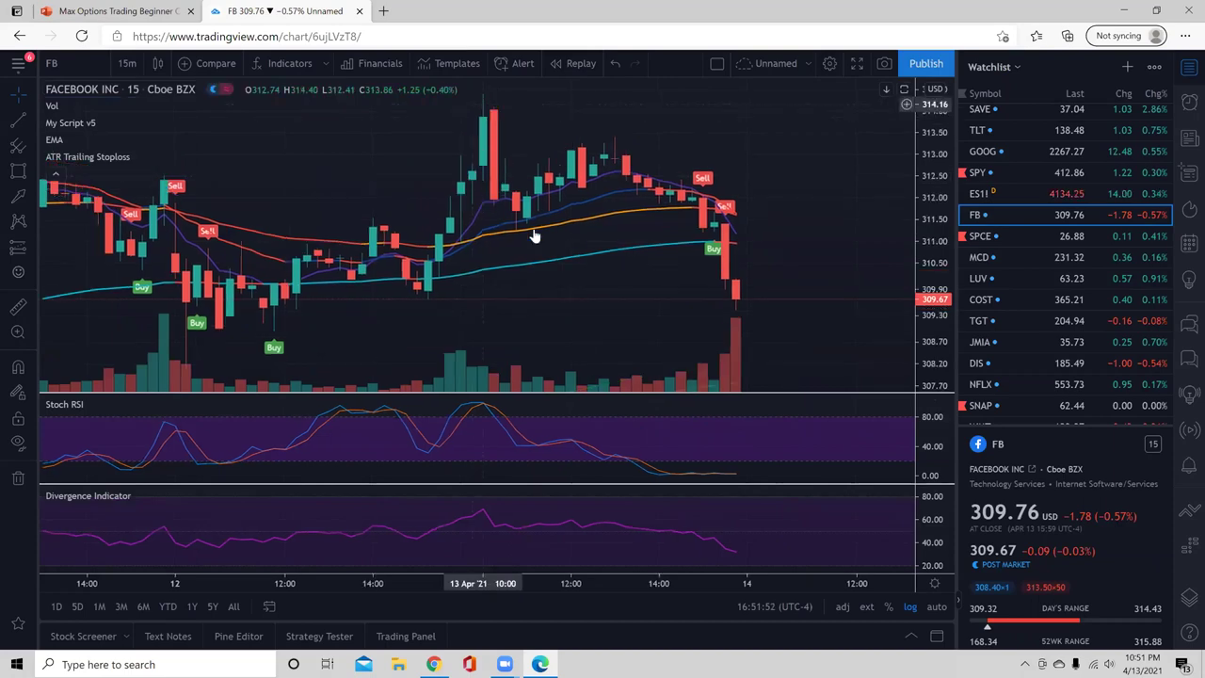
{"action": "left_click_drag", "start_coordinate": [568, 268], "coordinate": [578, 329]}
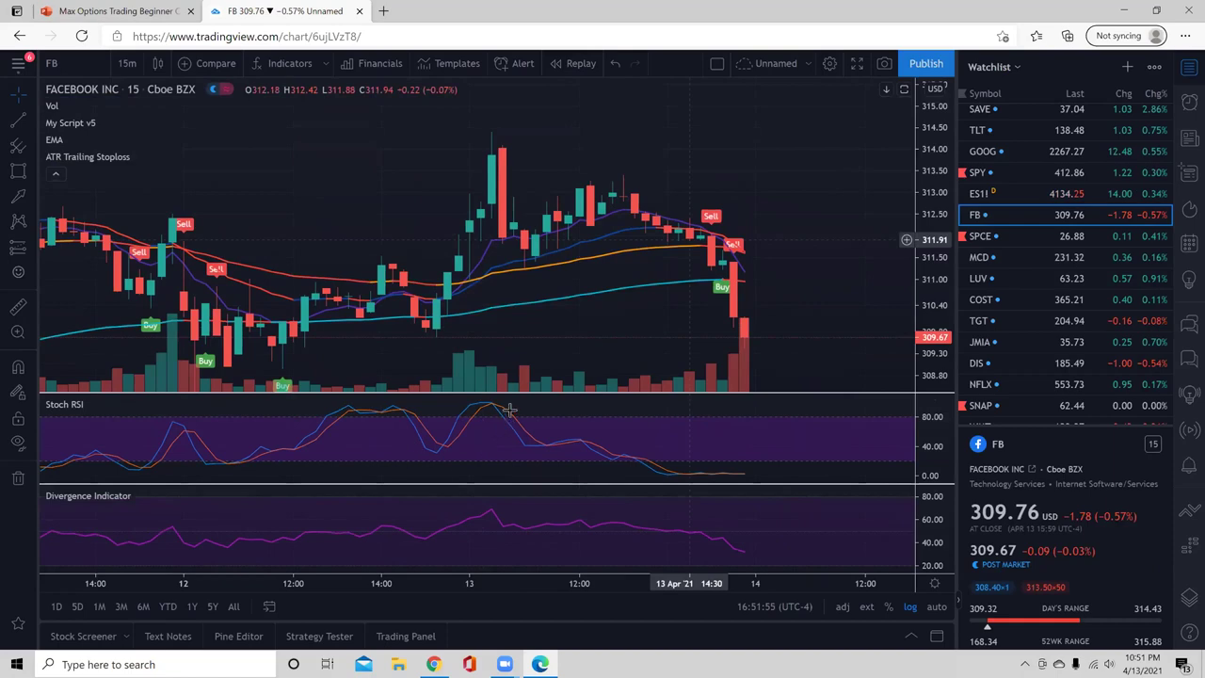
{"action": "scroll", "coordinate": [516, 416], "scroll_direction": "left", "scroll_amount": 2}
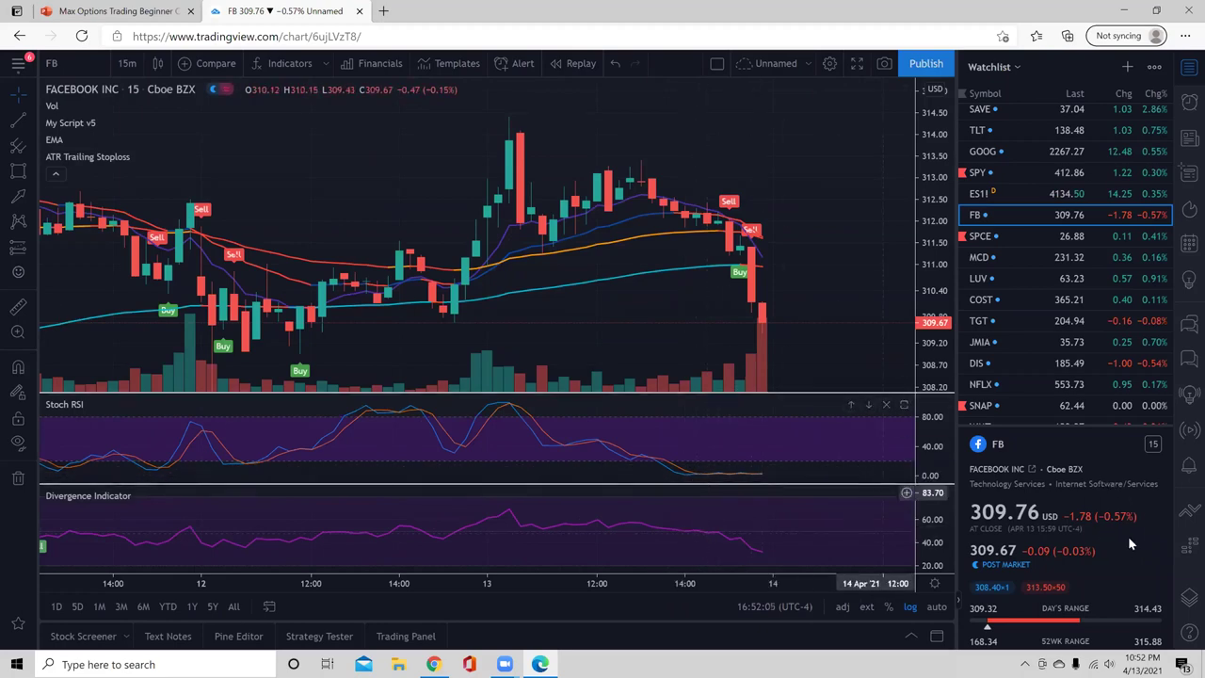
{"action": "scroll", "coordinate": [1127, 538], "scroll_direction": "down", "scroll_amount": 3}
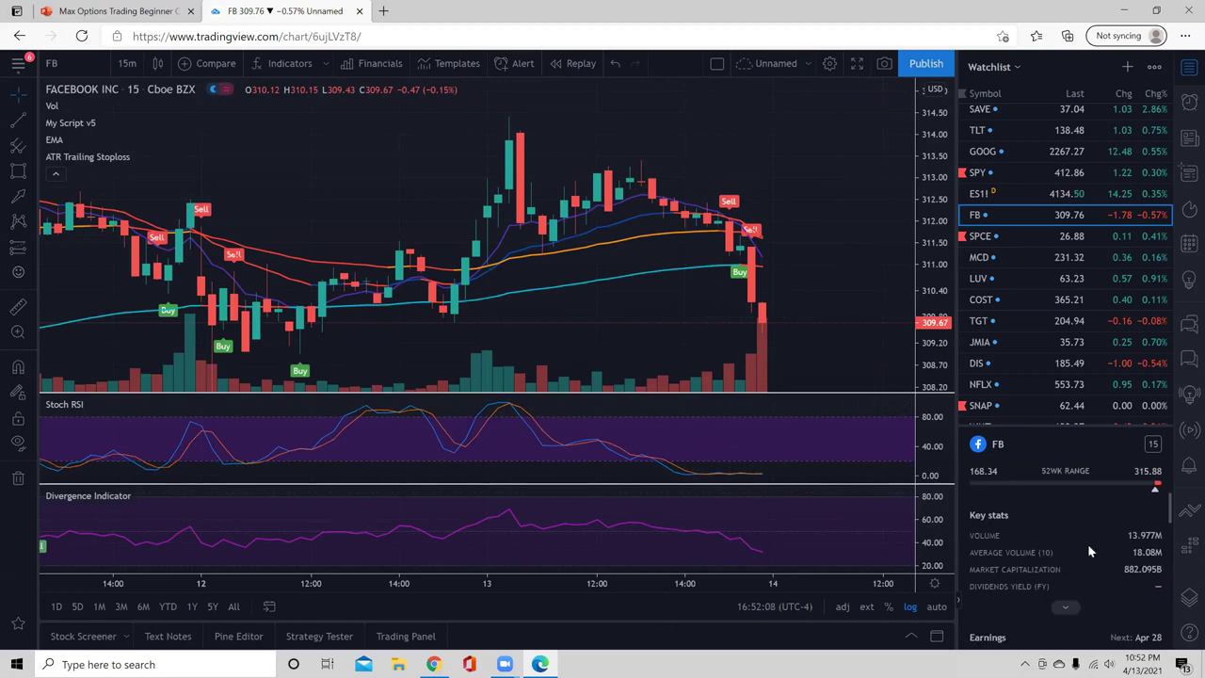
{"action": "left_click_drag", "start_coordinate": [853, 214], "coordinate": [838, 207]}
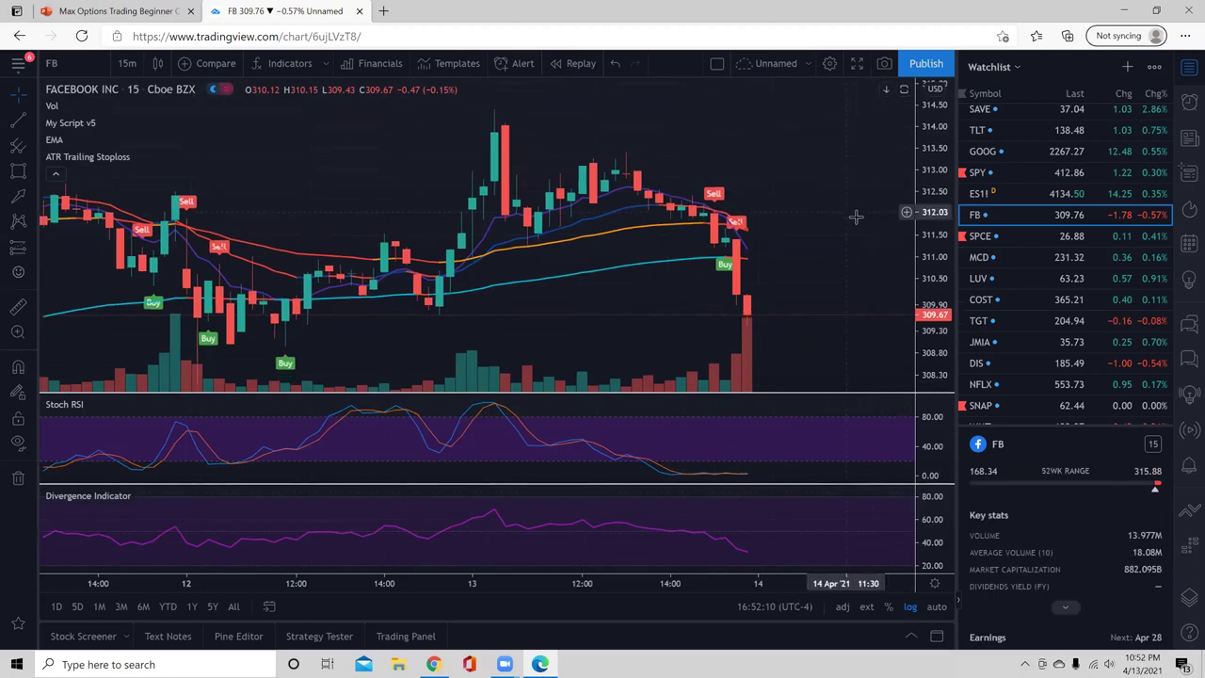
{"action": "scroll", "coordinate": [794, 210], "scroll_direction": "down", "scroll_amount": 2}
{"action": "scroll", "coordinate": [772, 196], "scroll_direction": "down", "scroll_amount": 1}
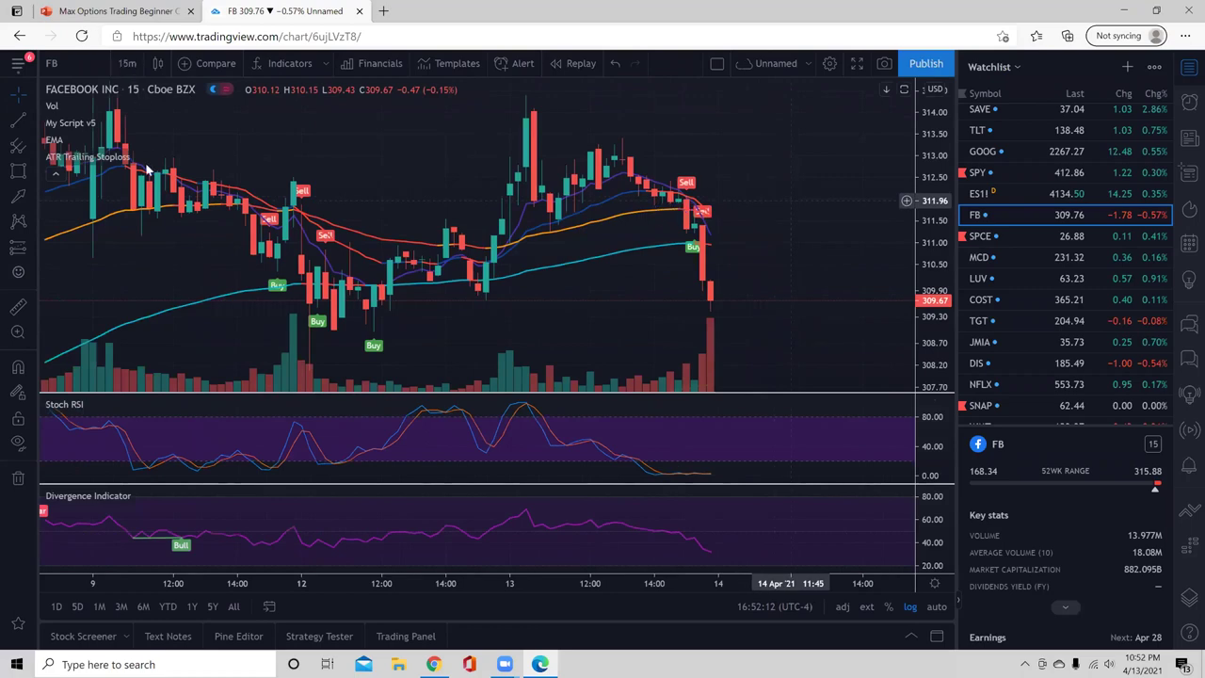
Switch the FB chart to the 5-minute interval and bring the 13 April session into view
{"action": "key", "text": "5"}
{"action": "key", "text": "Return"}
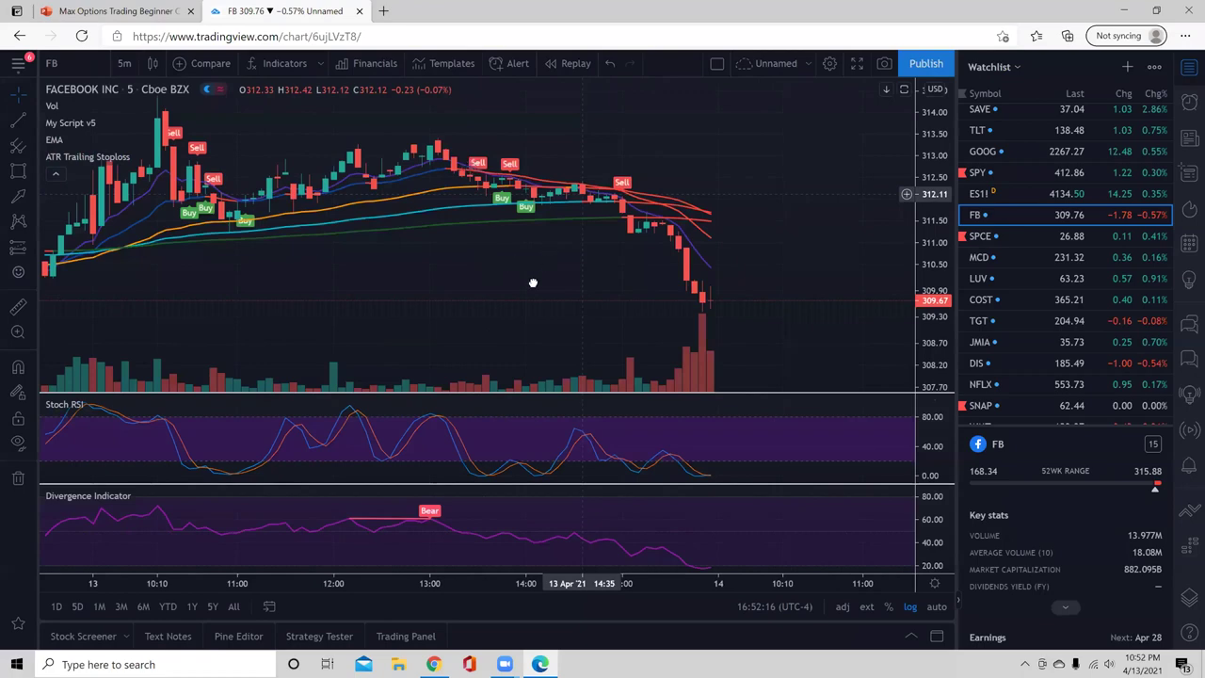
{"action": "scroll", "coordinate": [518, 326], "scroll_direction": "down", "scroll_amount": 1}
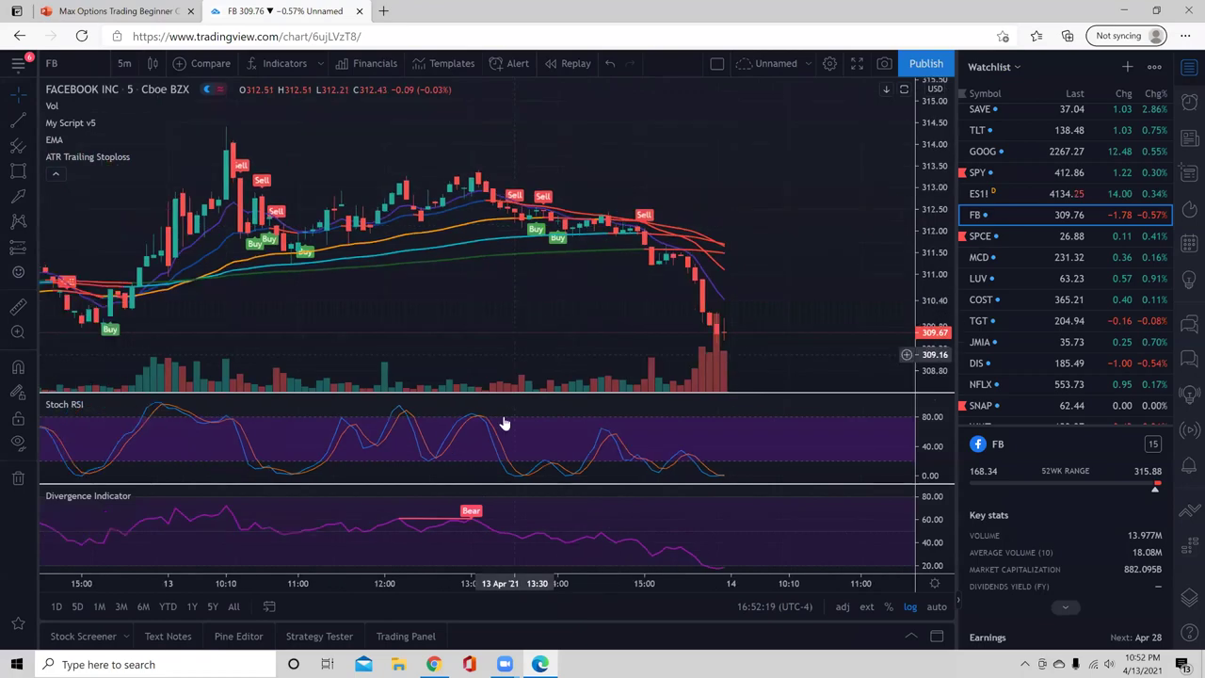
Draw arrow markers pointing at the FB Sell label around 13:30 and at the red volume spike around 15:00 on 13 April
{"action": "left_click", "coordinate": [18, 195]}
{"action": "left_click_drag", "start_coordinate": [538, 181], "coordinate": [532, 184]}
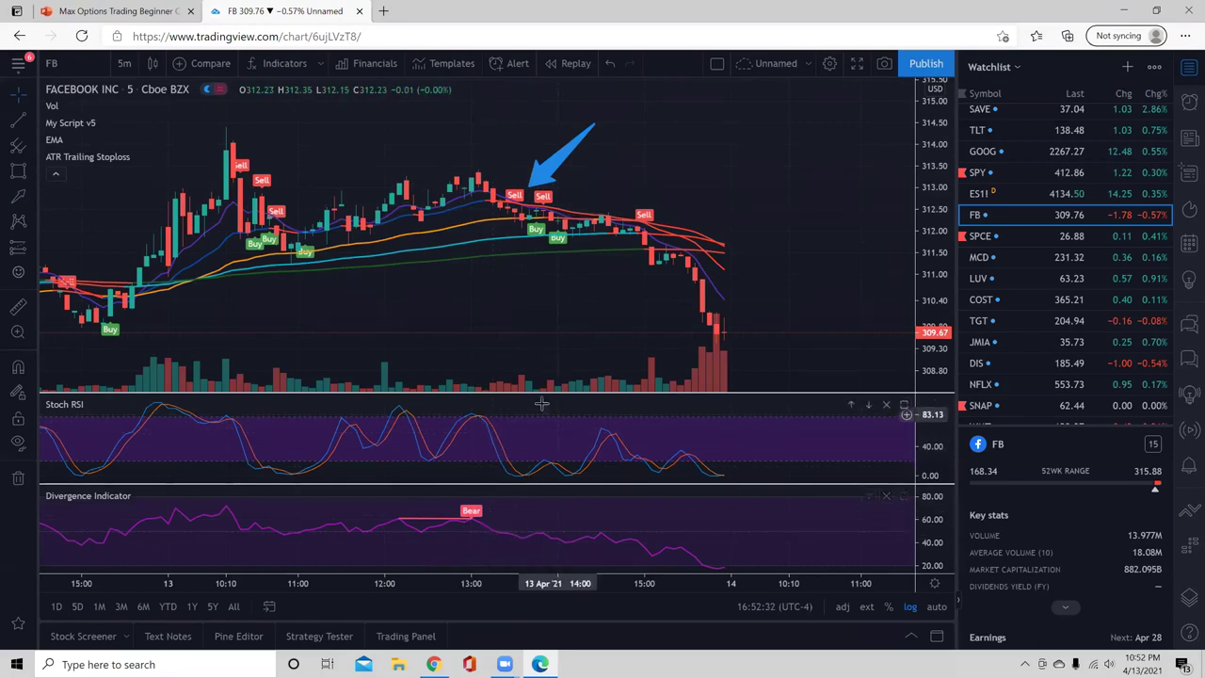
{"action": "left_click", "coordinate": [17, 195]}
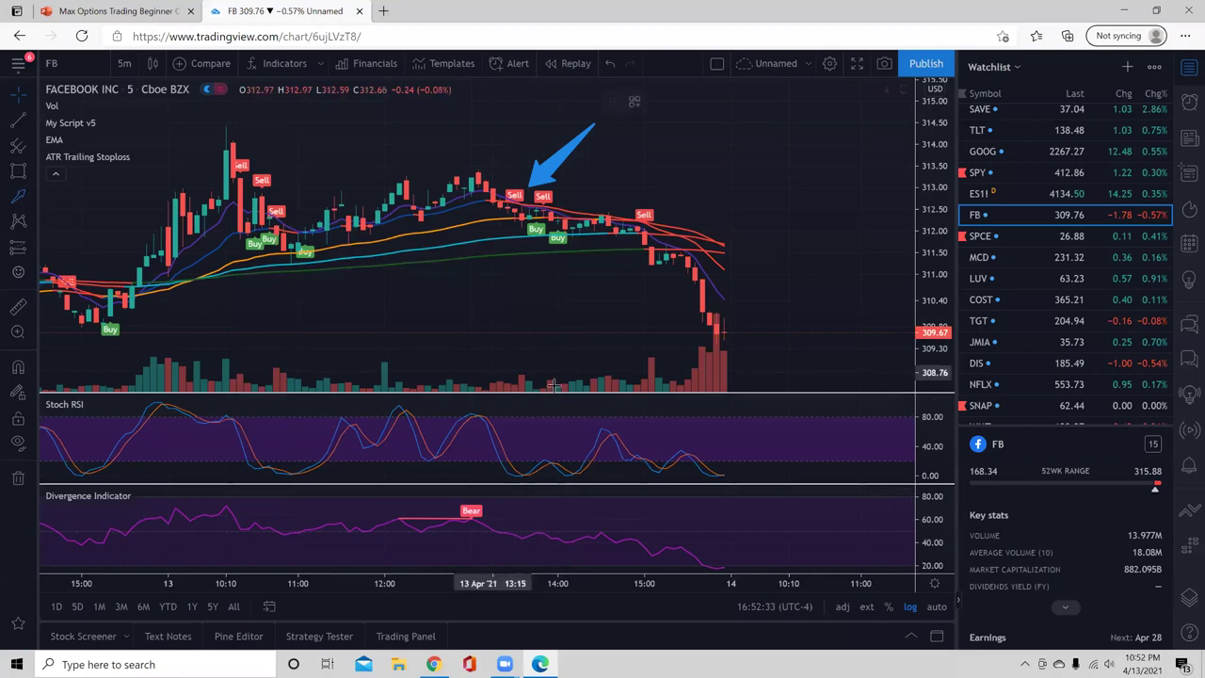
{"action": "left_click", "coordinate": [639, 353]}
{"action": "left_click", "coordinate": [580, 300]}
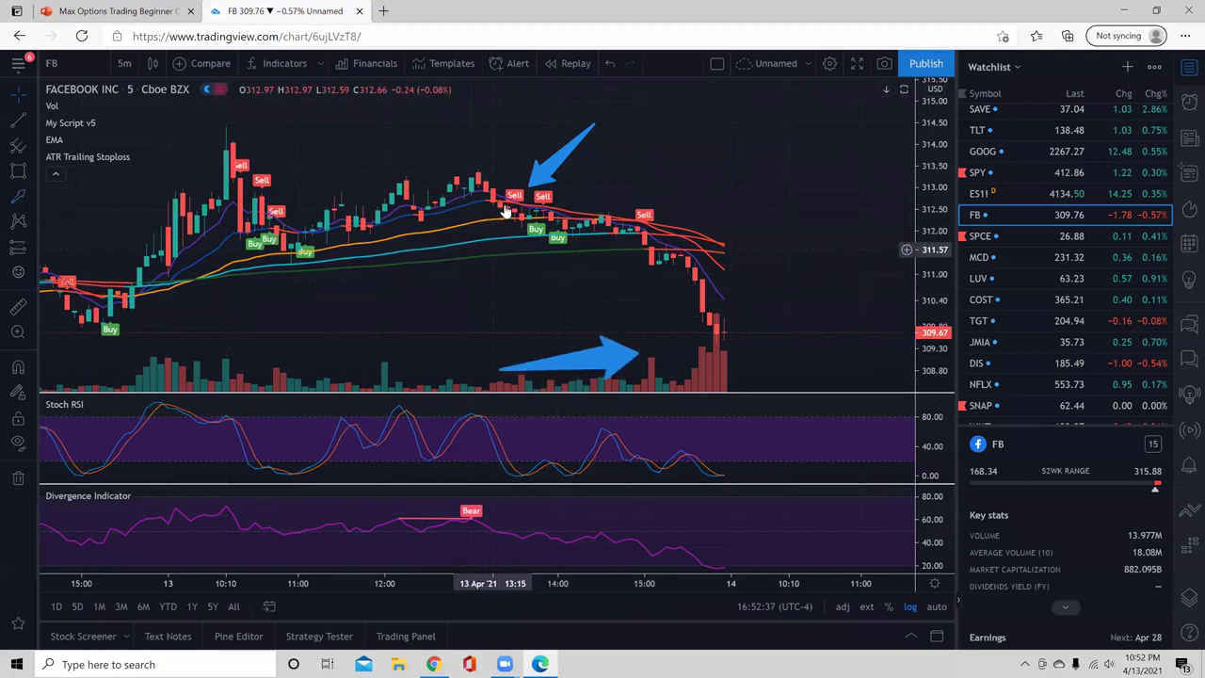
Review the 13 April FB Sell labels and delete both arrow markers from the 5-minute chart
{"action": "scroll", "coordinate": [569, 210], "scroll_direction": "down", "scroll_amount": 2}
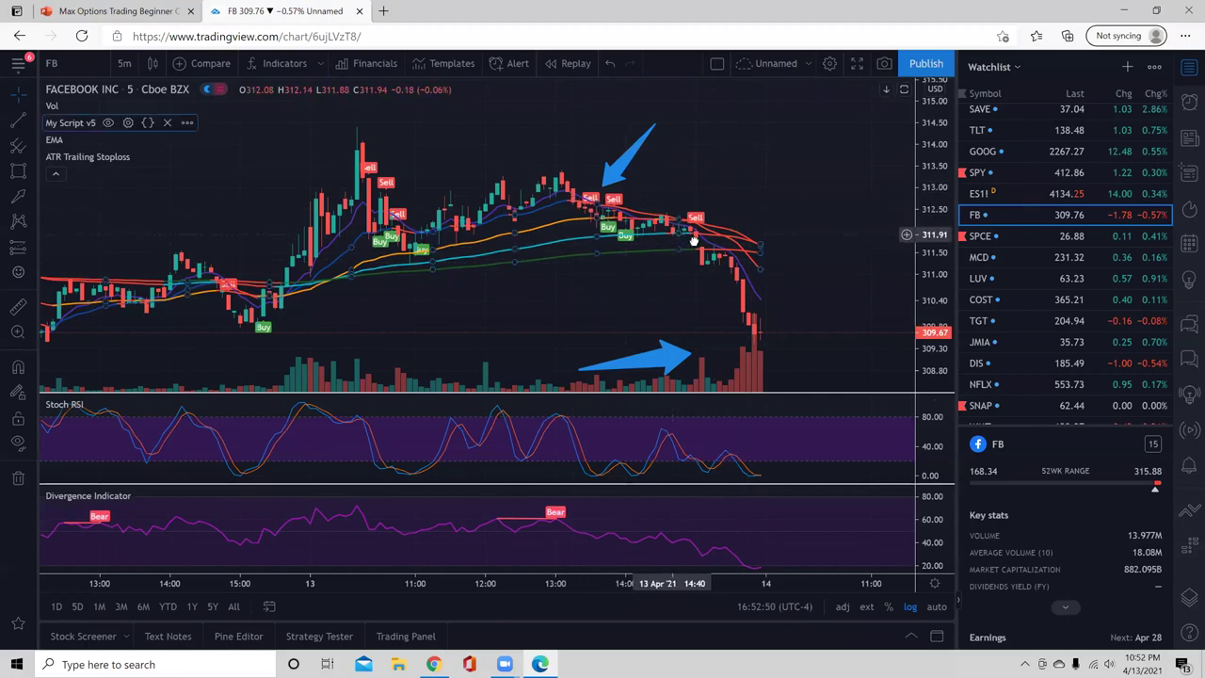
{"action": "left_click_drag", "start_coordinate": [673, 235], "coordinate": [555, 273]}
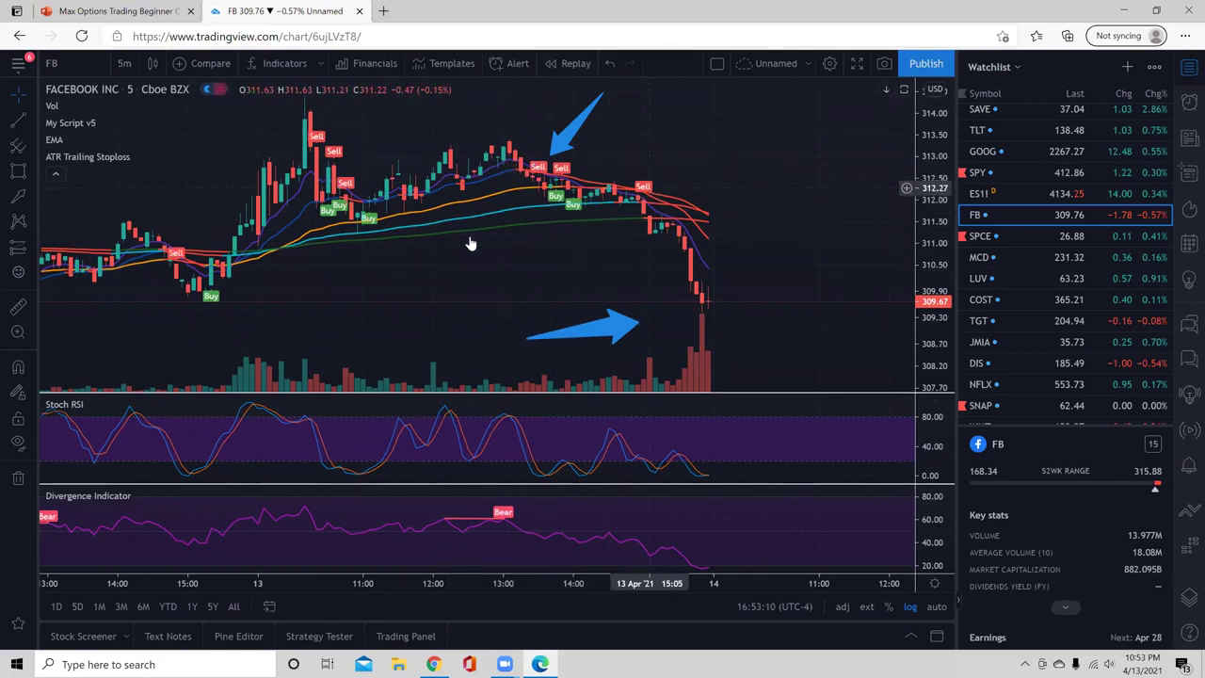
{"action": "scroll", "coordinate": [1060, 259], "scroll_direction": "up", "scroll_amount": 5}
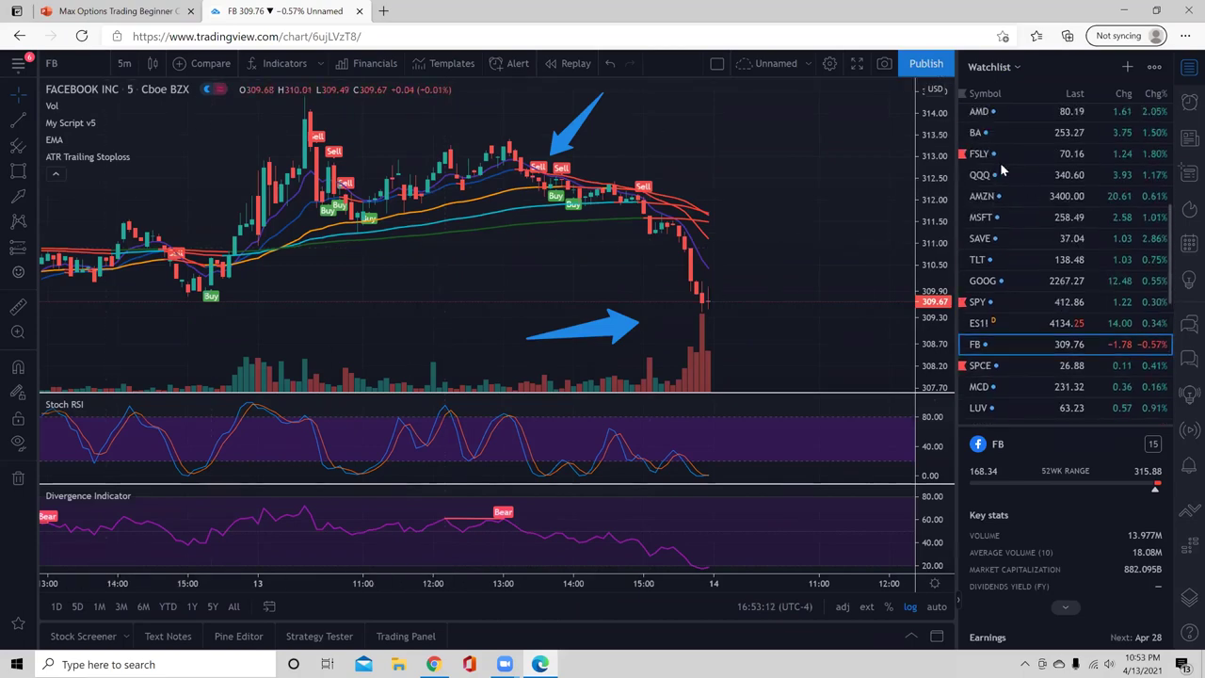
{"action": "left_click", "coordinate": [560, 153]}
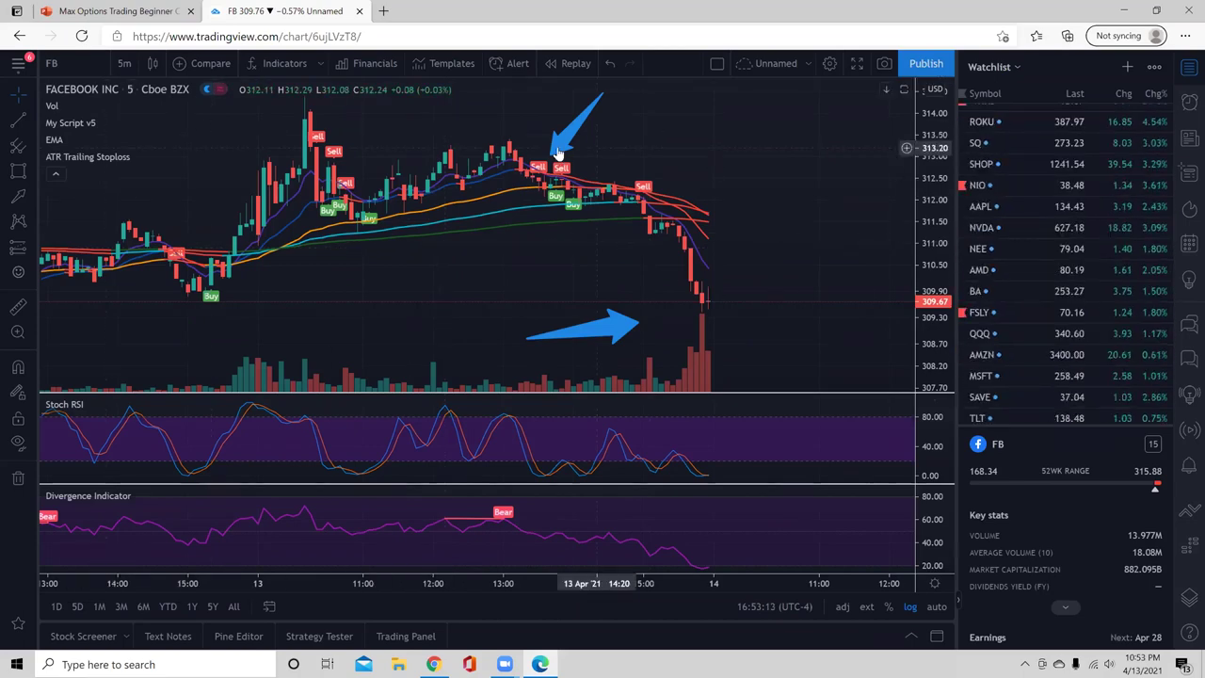
{"action": "key", "text": "Delete"}
{"action": "left_click", "coordinate": [591, 328]}
Open the TSLA chart and draw arrow markers pointing up at the 13 April Buy labels near 13:00 and 15:40
{"action": "scroll", "coordinate": [1026, 230], "scroll_direction": "up", "scroll_amount": 5}
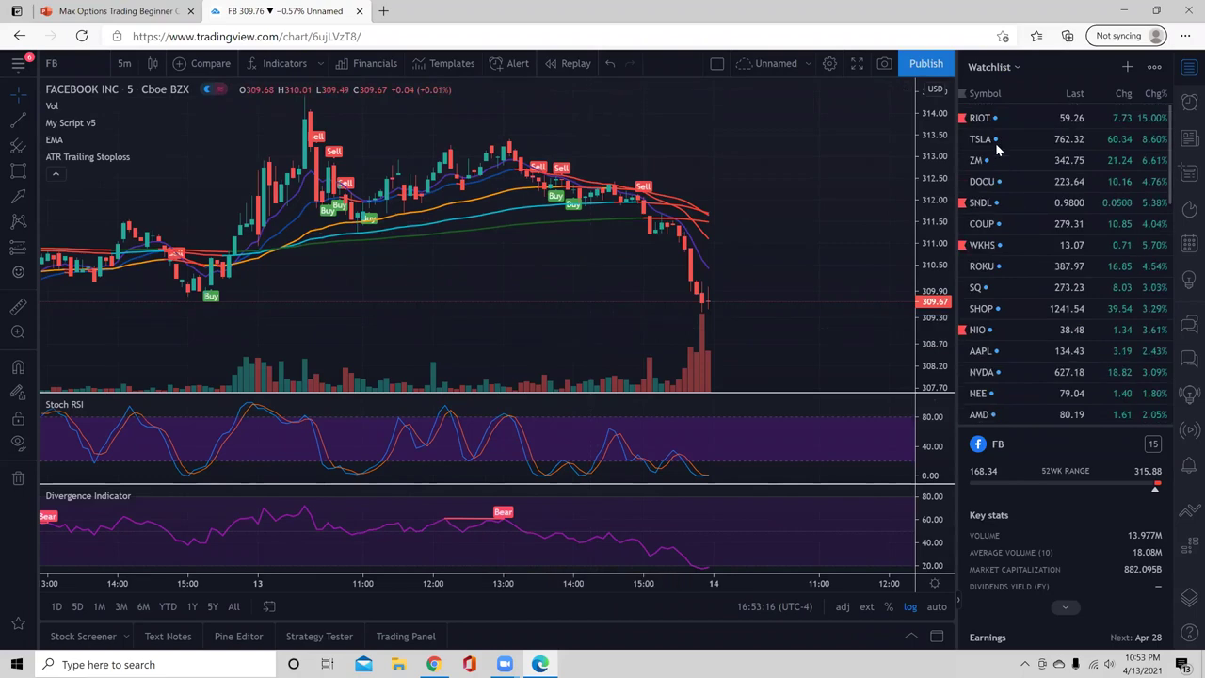
{"action": "left_click", "coordinate": [983, 139]}
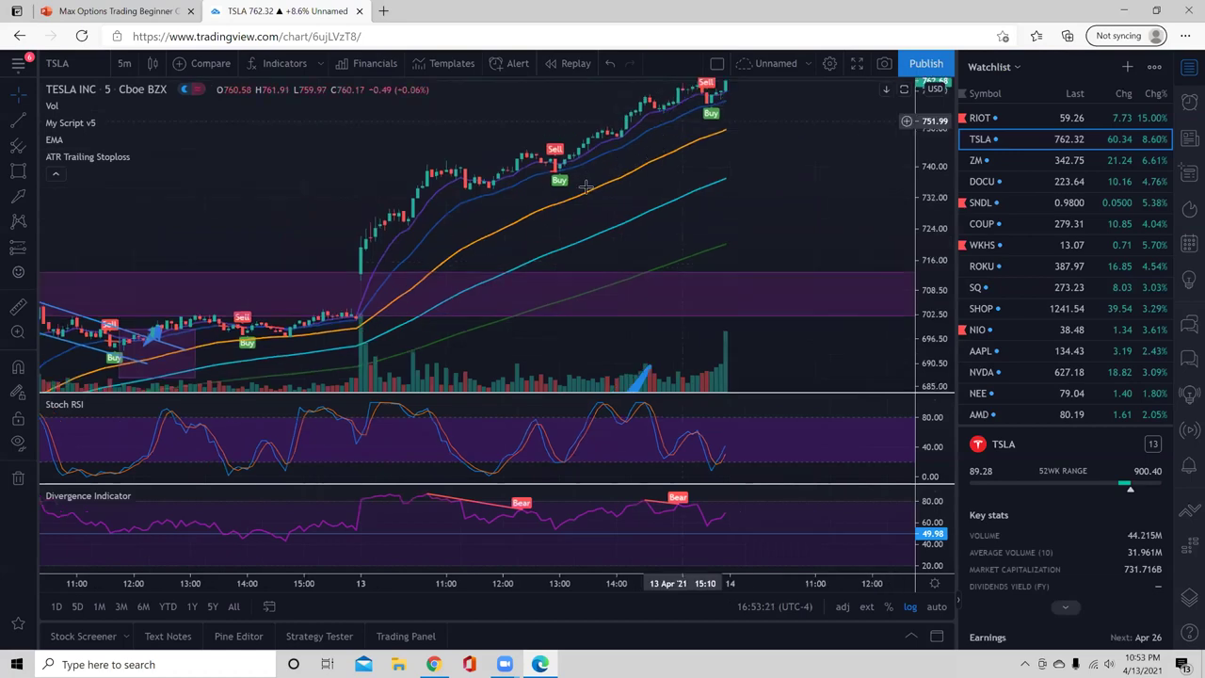
{"action": "left_click", "coordinate": [17, 197]}
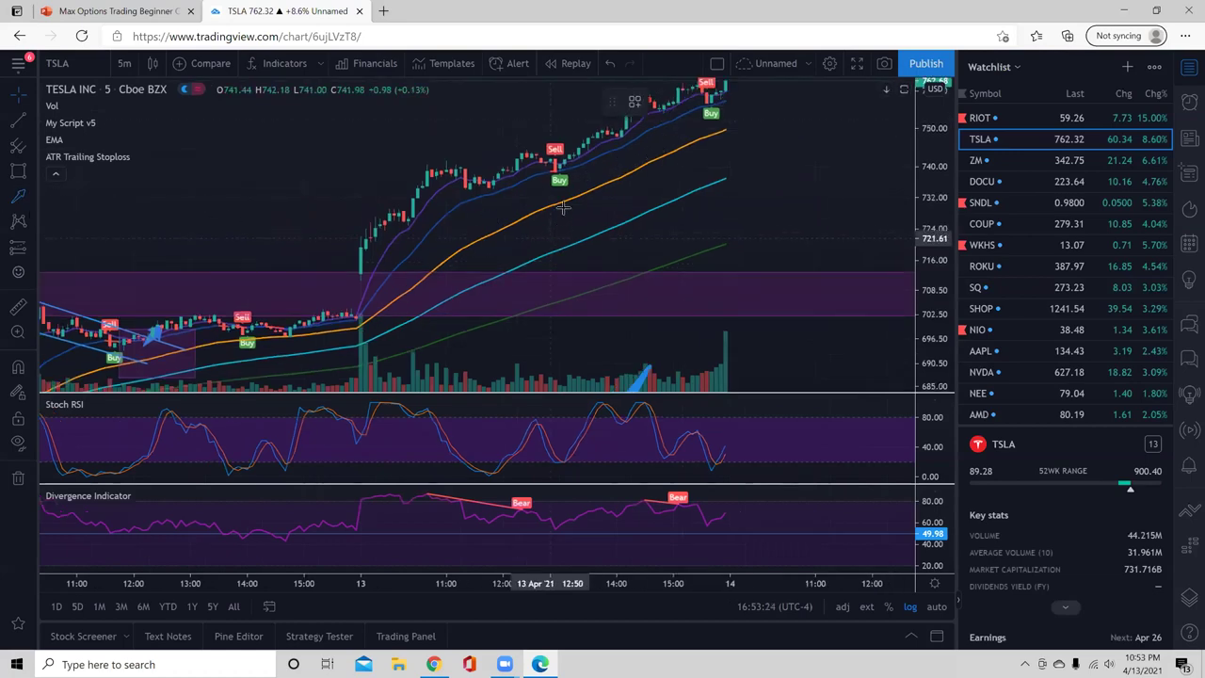
{"action": "left_click_drag", "start_coordinate": [560, 240], "coordinate": [556, 177]}
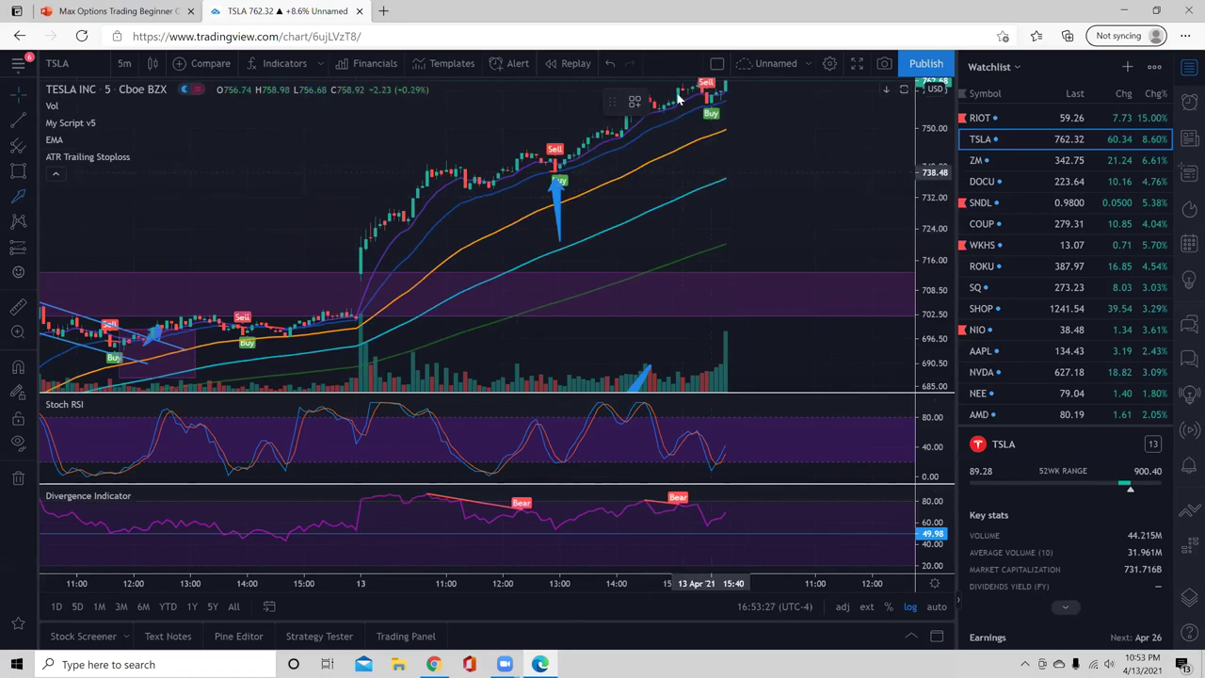
{"action": "left_click_drag", "start_coordinate": [711, 174], "coordinate": [711, 117]}
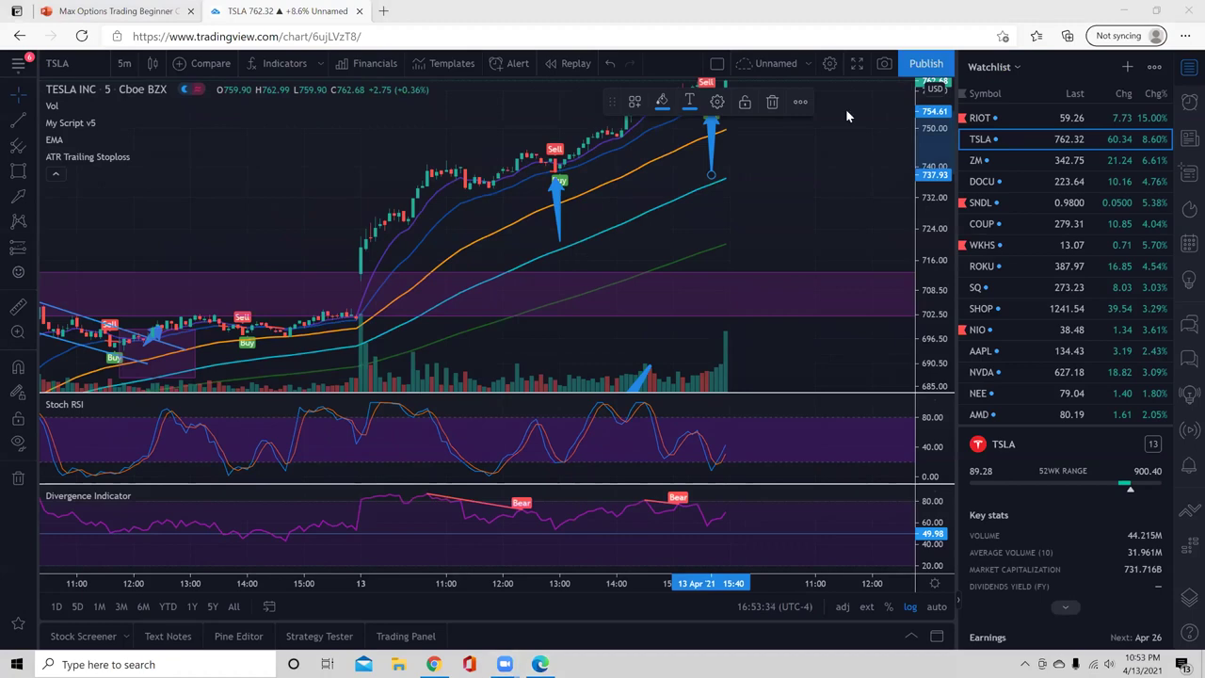
{"action": "left_click", "coordinate": [799, 176]}
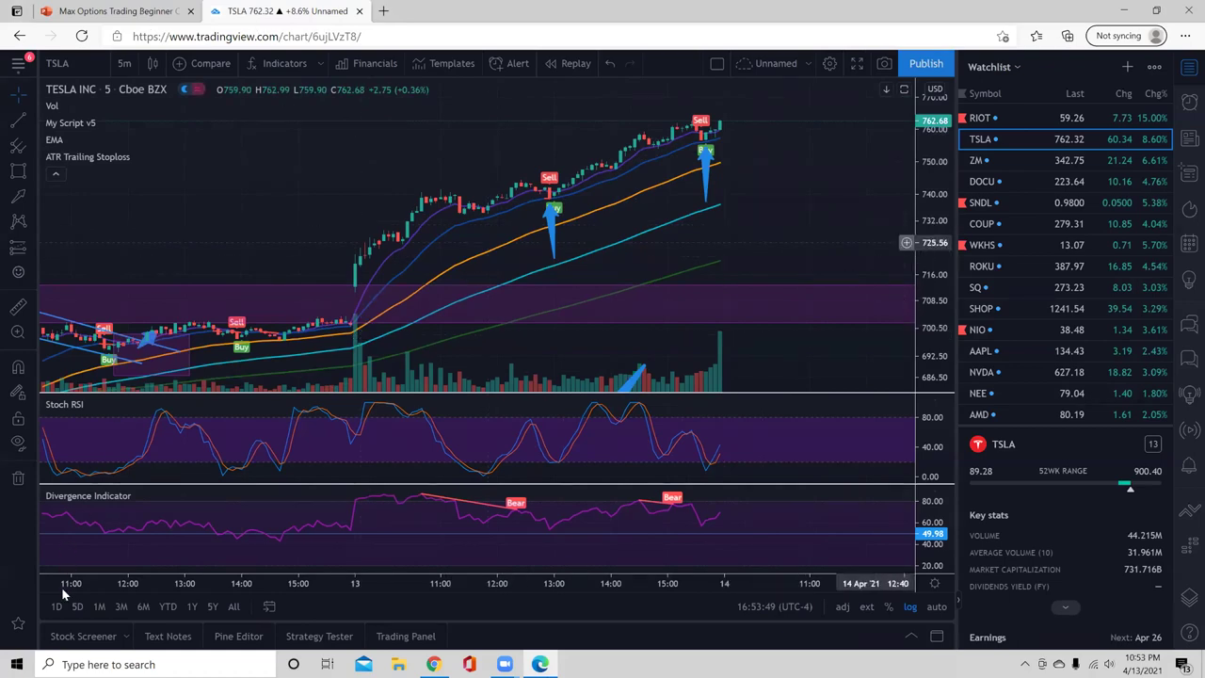
Switch to the PowerPoint deck, present the swing trading slide full screen and activate the pen
{"action": "key", "text": "ctrl+Tab"}
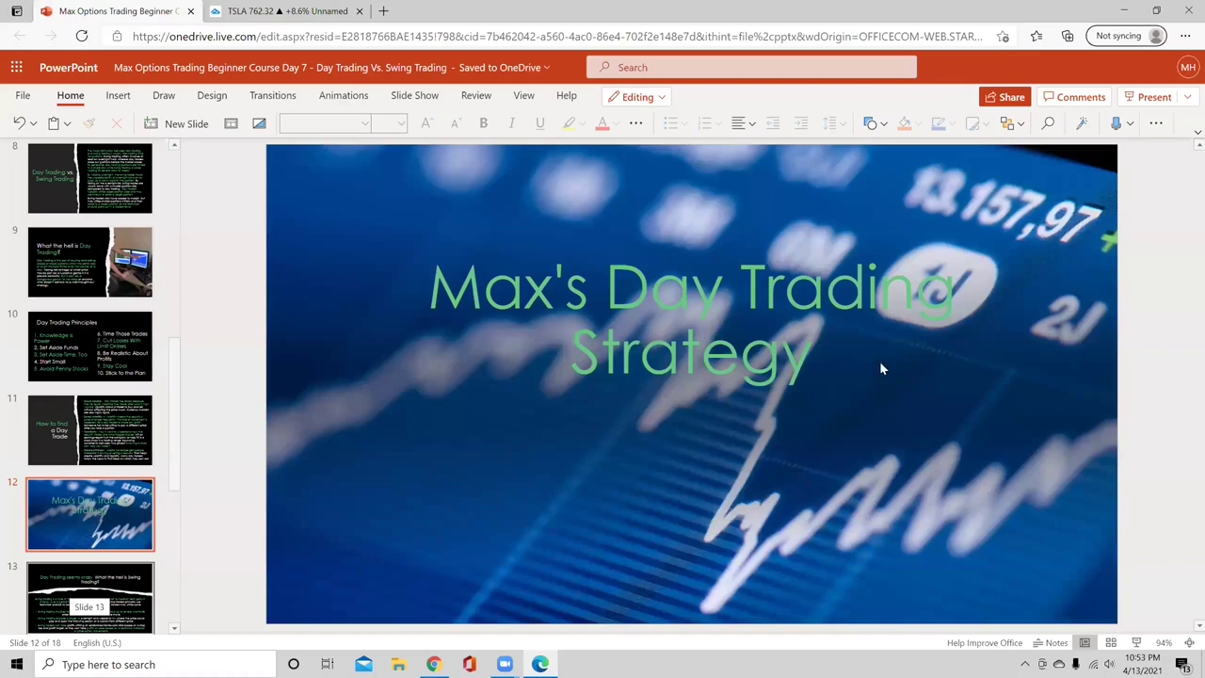
{"action": "key", "text": "shift+F5"}
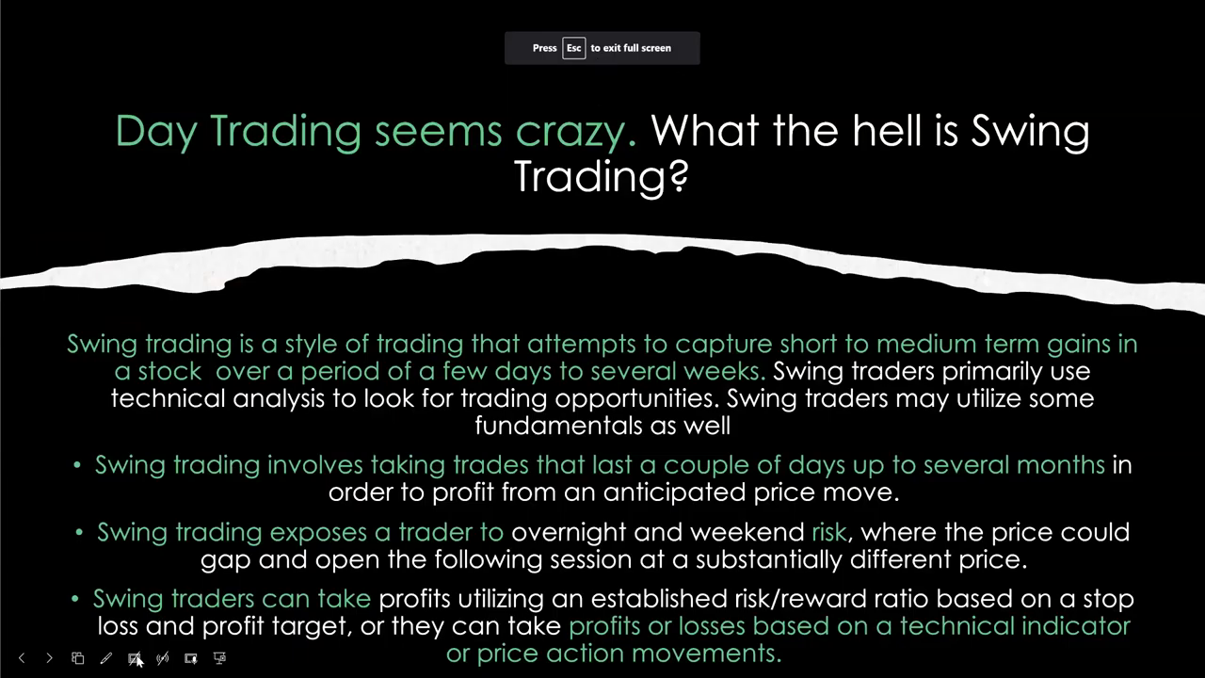
{"action": "key", "text": "ctrl+p"}
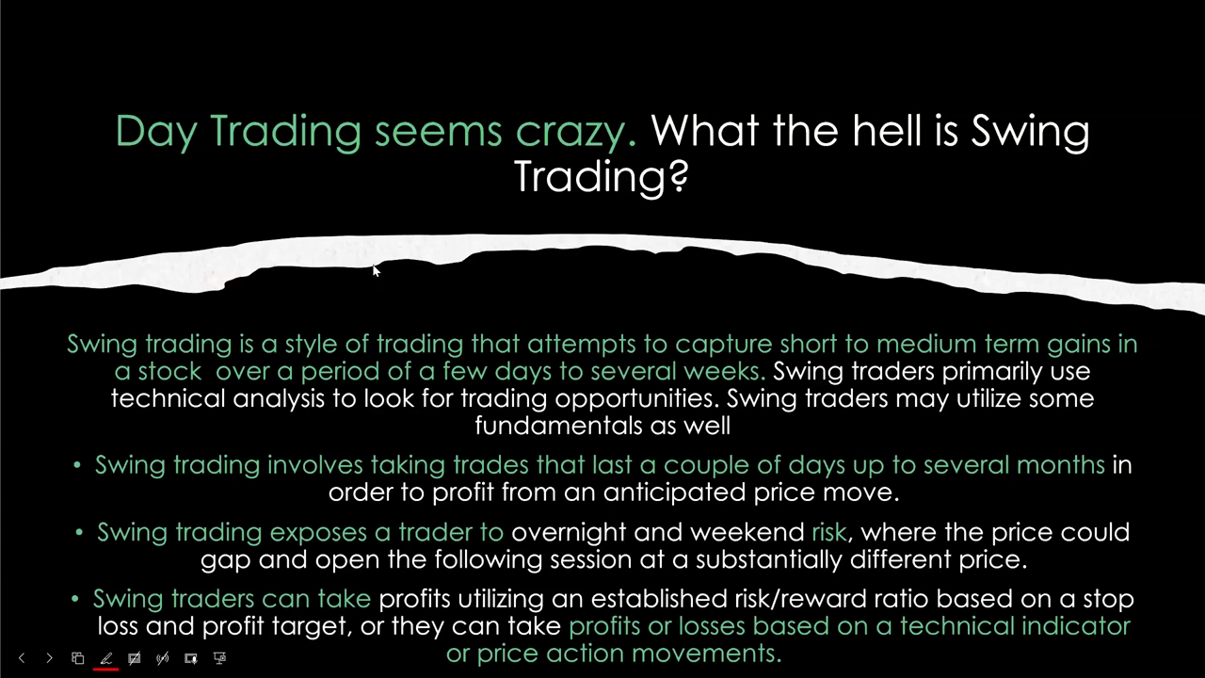
Underline both parts of the slide title, "Day Trading seems crazy." and "What the hell is Swing Trading?", in red ink
{"action": "left_click_drag", "start_coordinate": [264, 172], "coordinate": [559, 148]}
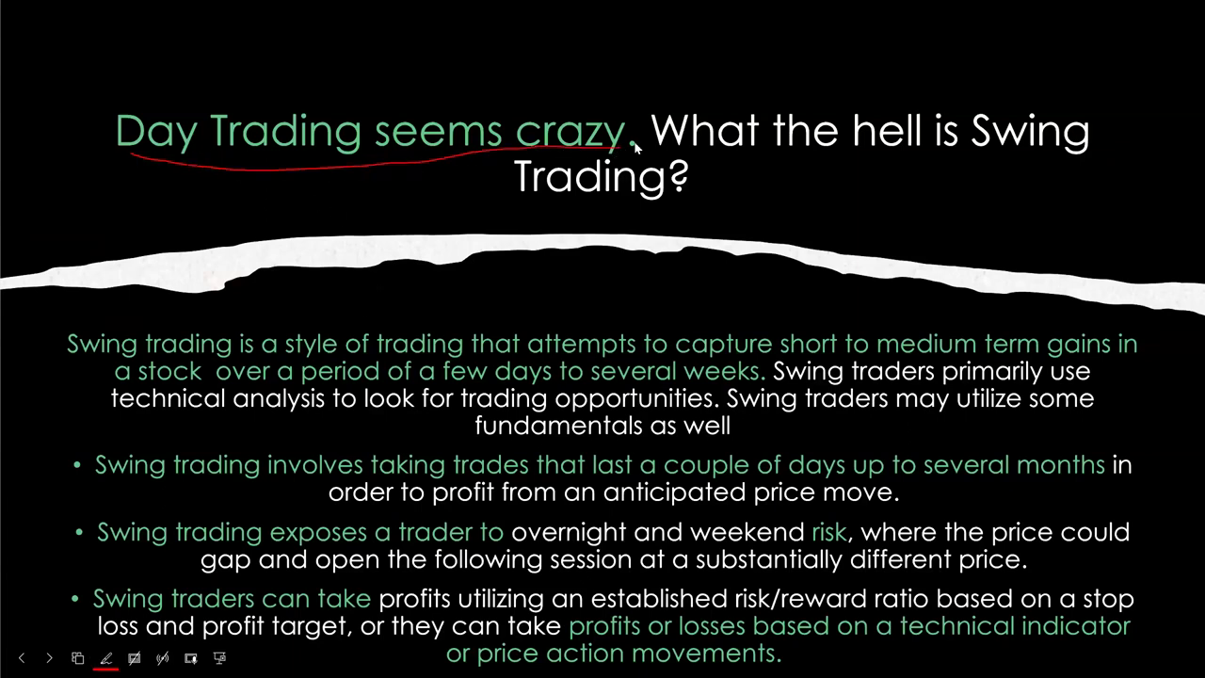
{"action": "left_click_drag", "start_coordinate": [662, 143], "coordinate": [1089, 142]}
{"action": "left_click_drag", "start_coordinate": [586, 208], "coordinate": [699, 213]}
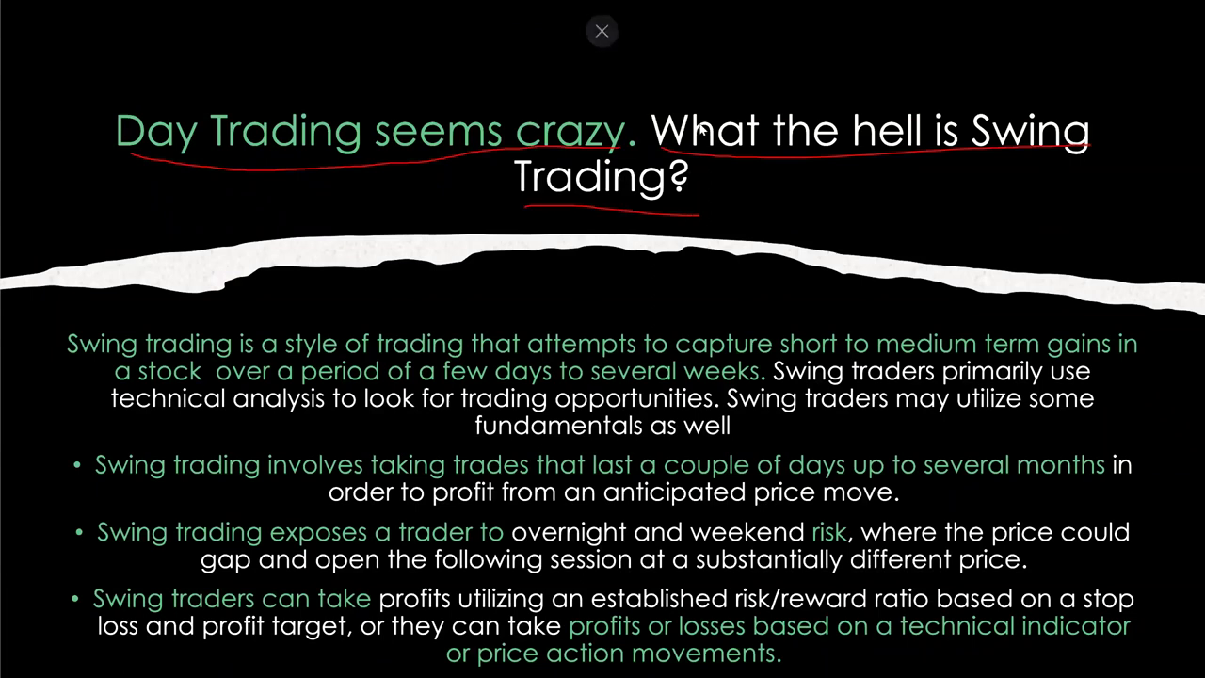
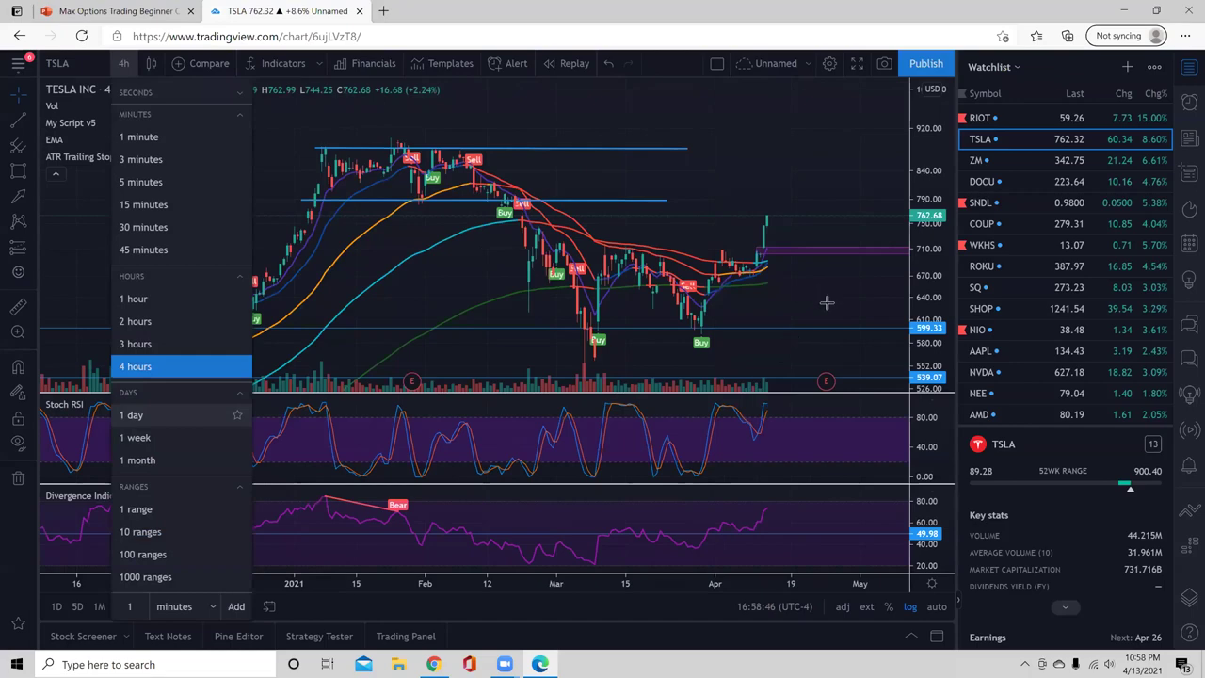
Set the TSLA chart to the 1 day interval and change its chart style to Heikin Ashi
{"action": "key", "text": "d"}
{"action": "key", "text": "Return"}
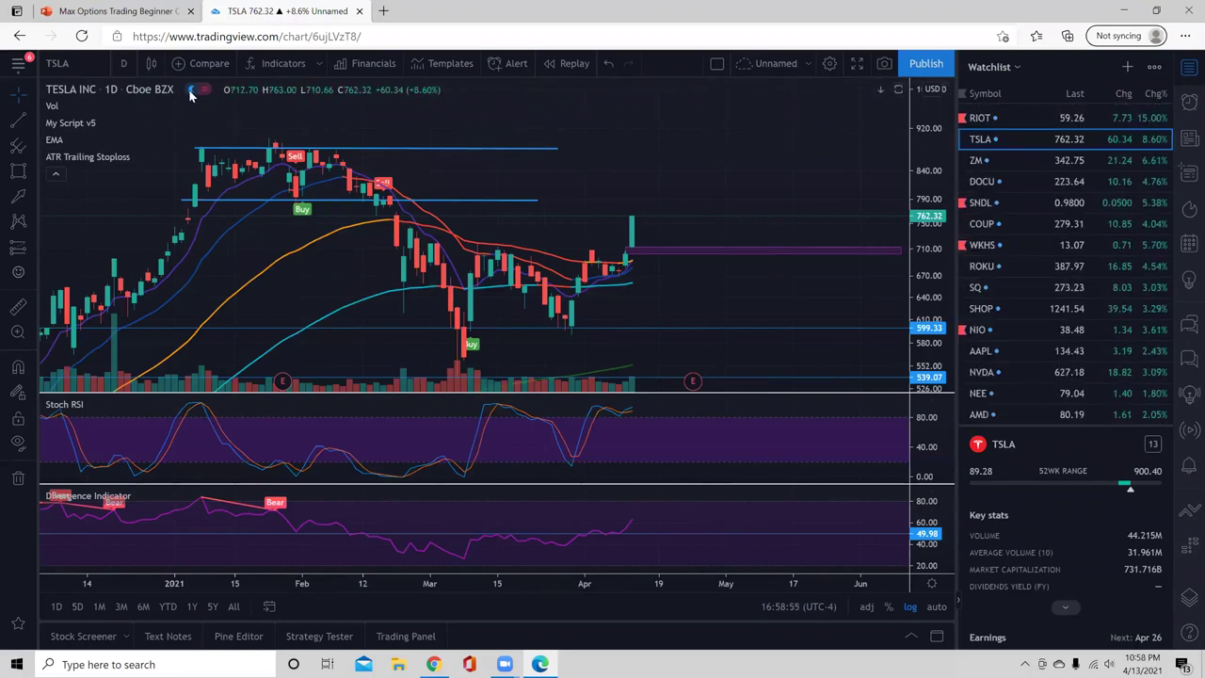
{"action": "left_click", "coordinate": [151, 63]}
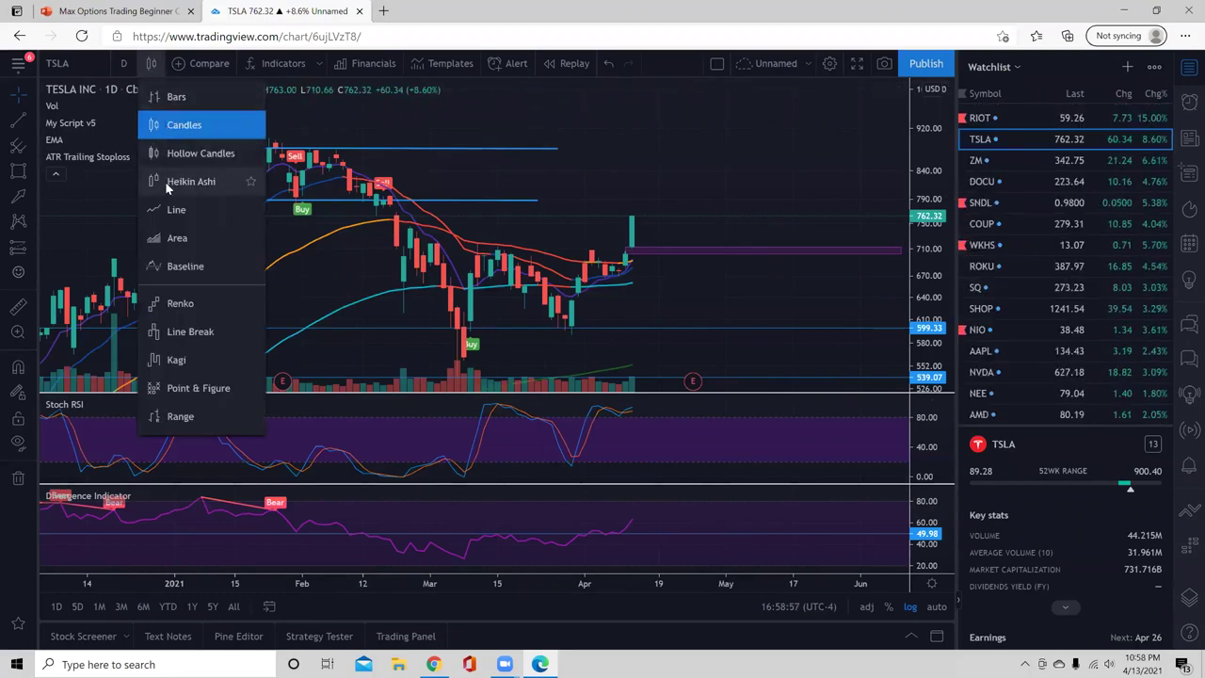
{"action": "key", "text": "Escape"}
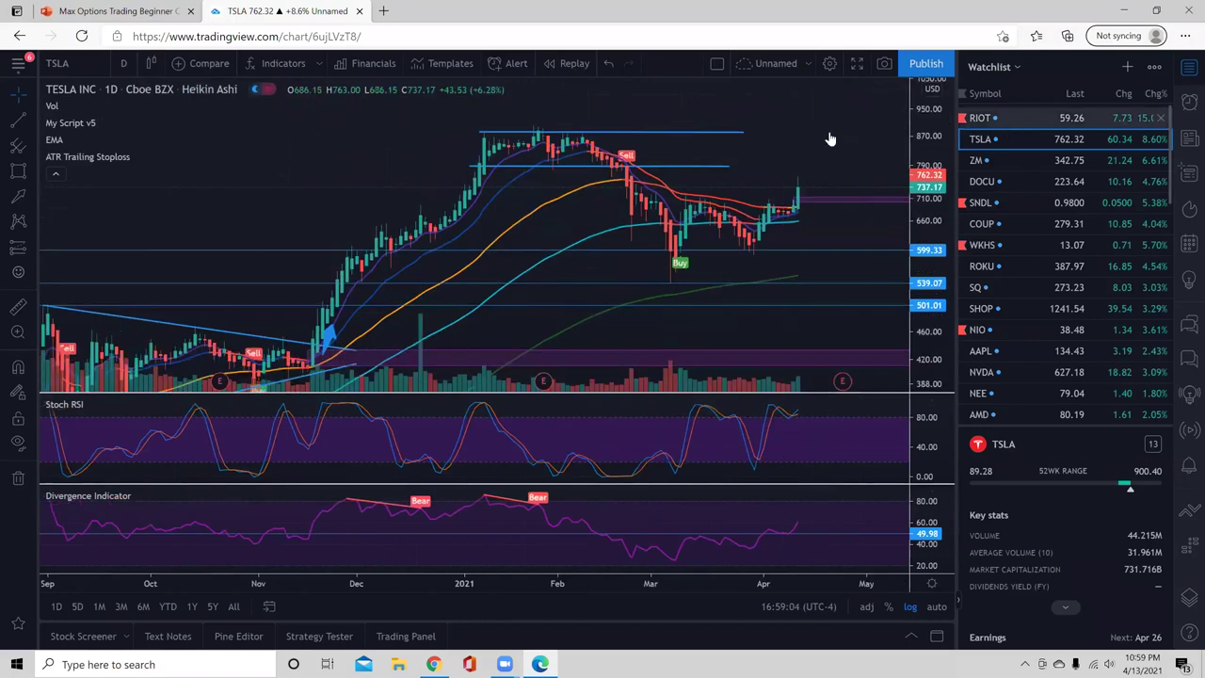
Open the daily RIOT chart and shrink the Stoch RSI pane to enlarge the Divergence Indicator pane
{"action": "key", "text": "Up"}
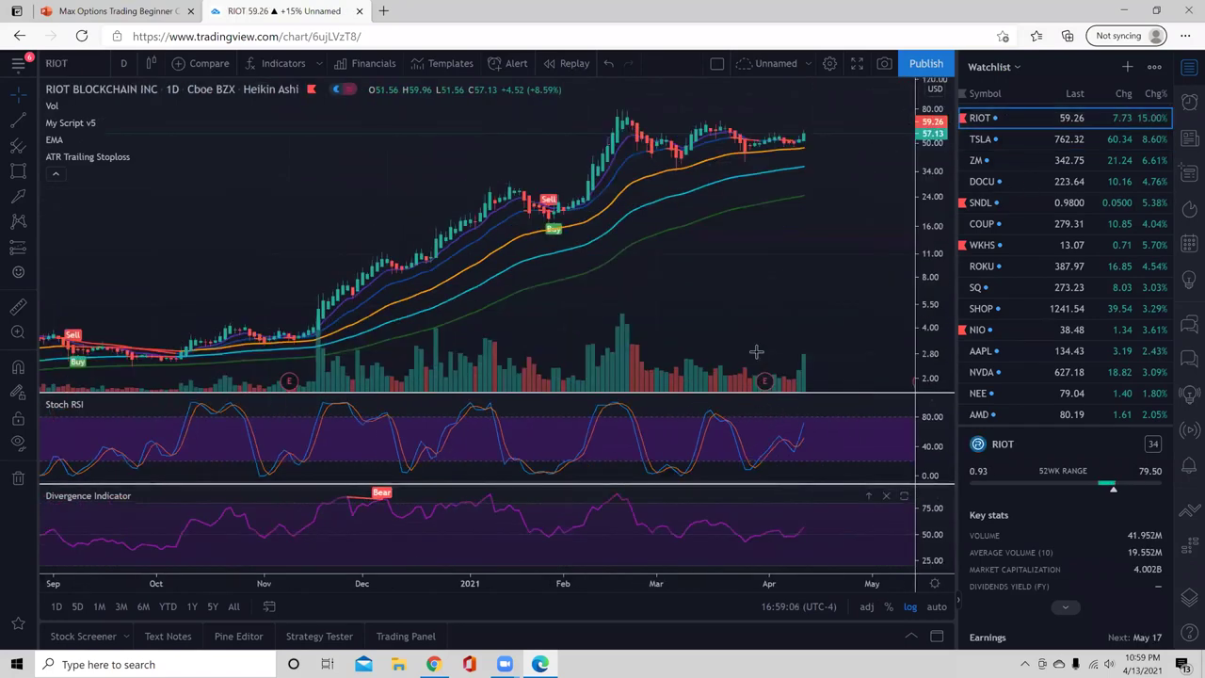
{"action": "left_click", "coordinate": [609, 66]}
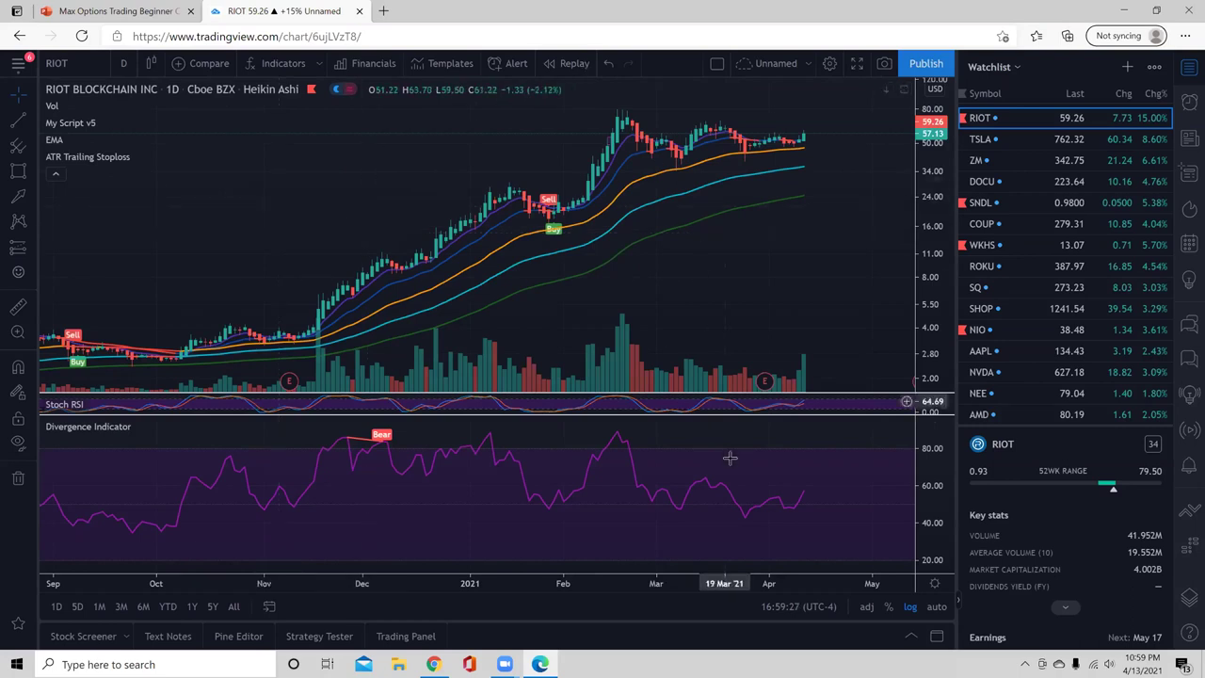
Review the Divergence Indicator on the daily TSLA, ZM, DOCU, SNDL and COUP charts from the watchlist
{"action": "left_click", "coordinate": [978, 140]}
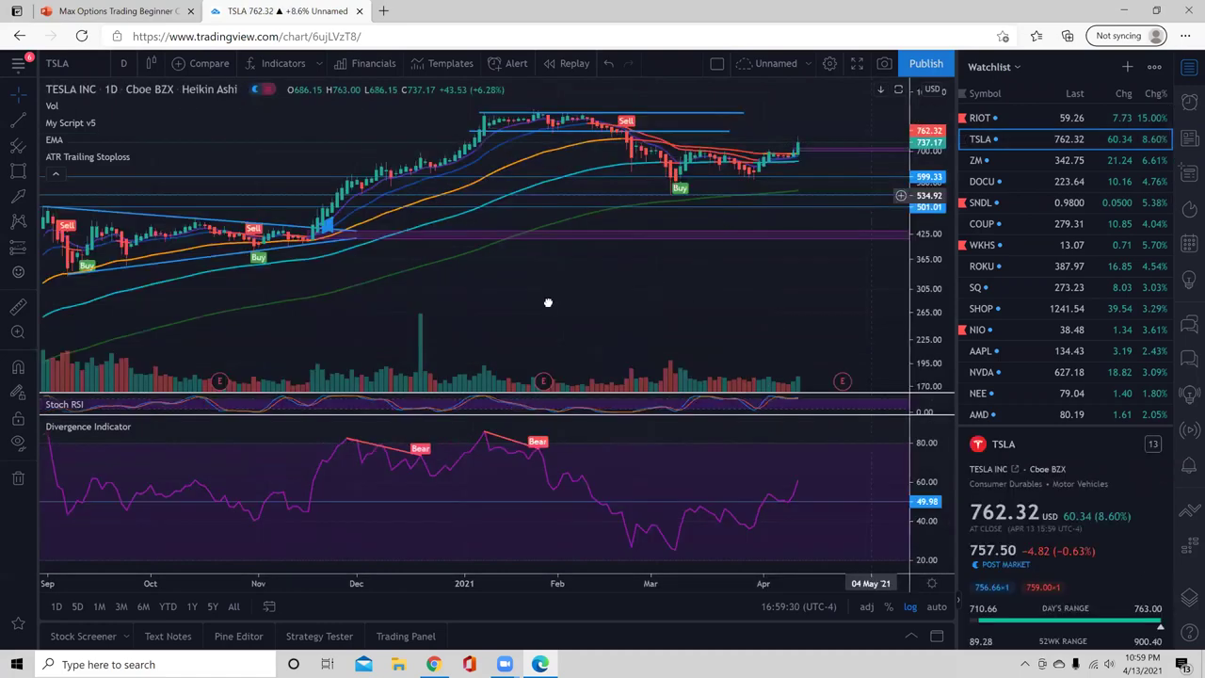
{"action": "key", "text": "Down"}
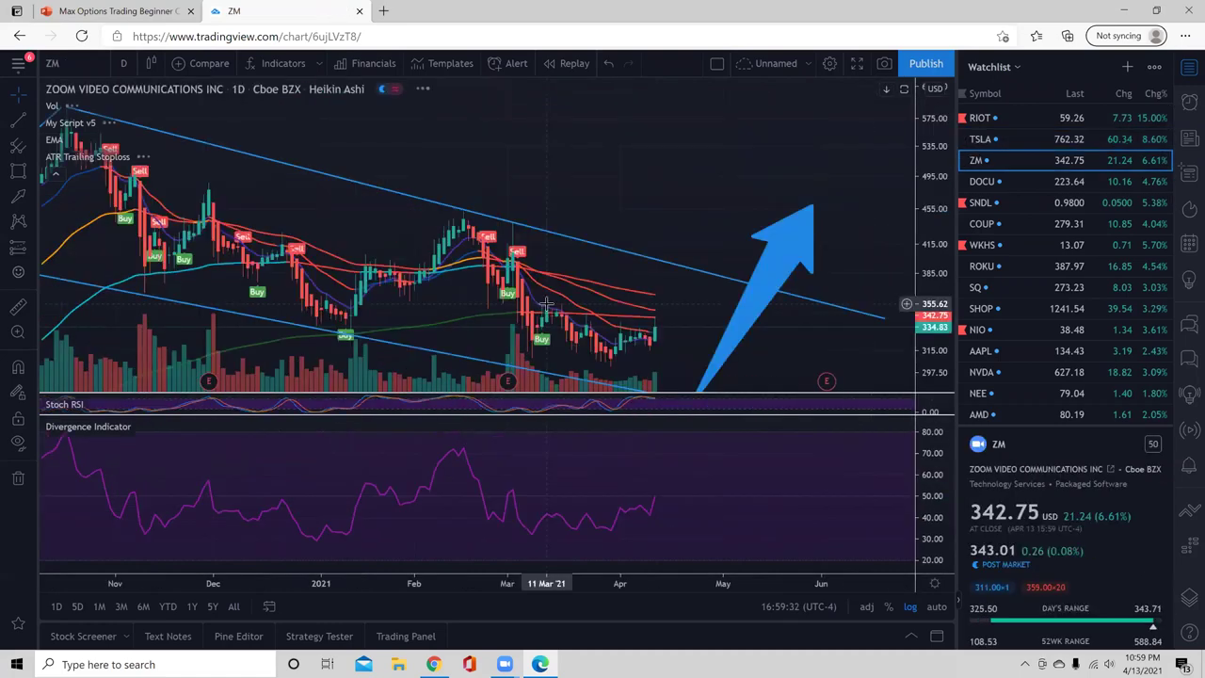
{"action": "key", "text": "Down"}
{"action": "key", "text": "Down"}
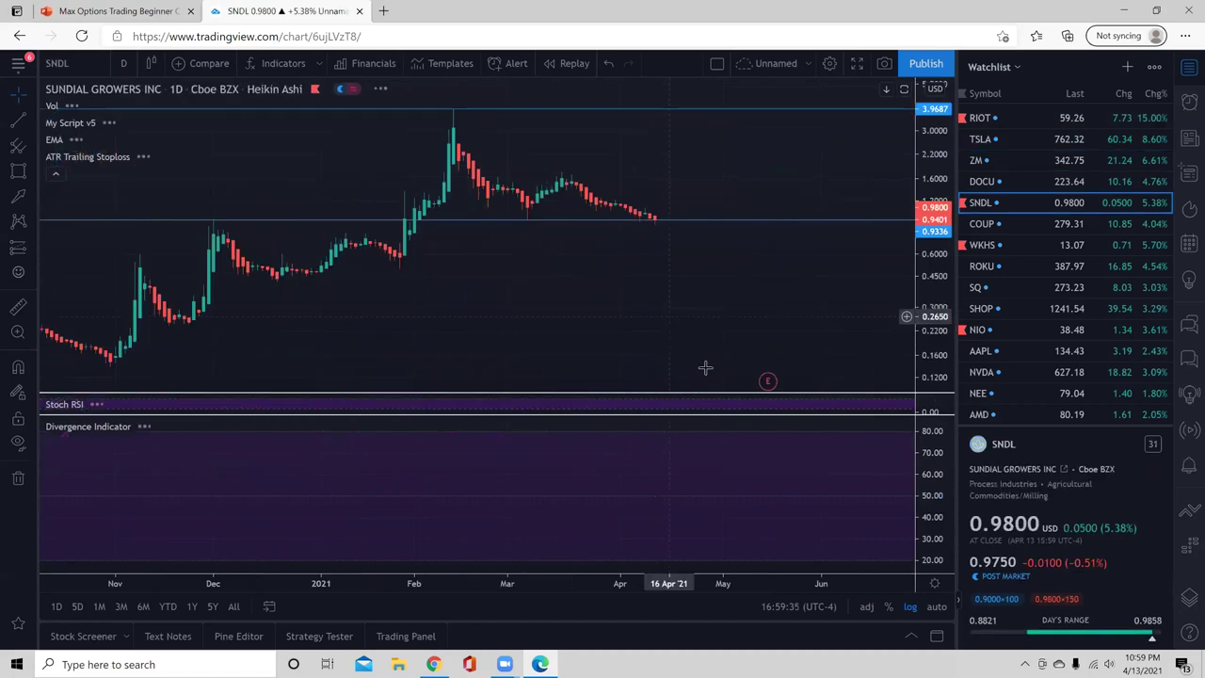
{"action": "key", "text": "Down"}
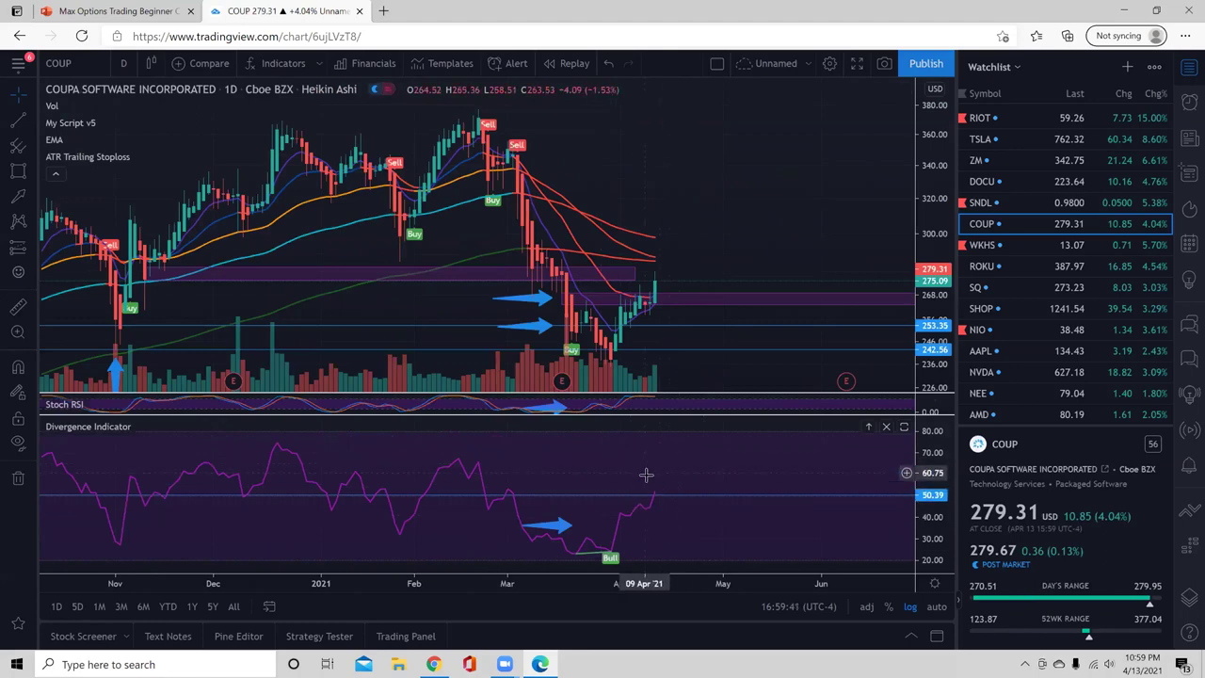
Examine the daily signals and divergence of the watchlist symbols from WKHS through NIO and NVDA to AMD
{"action": "key", "text": "Down"}
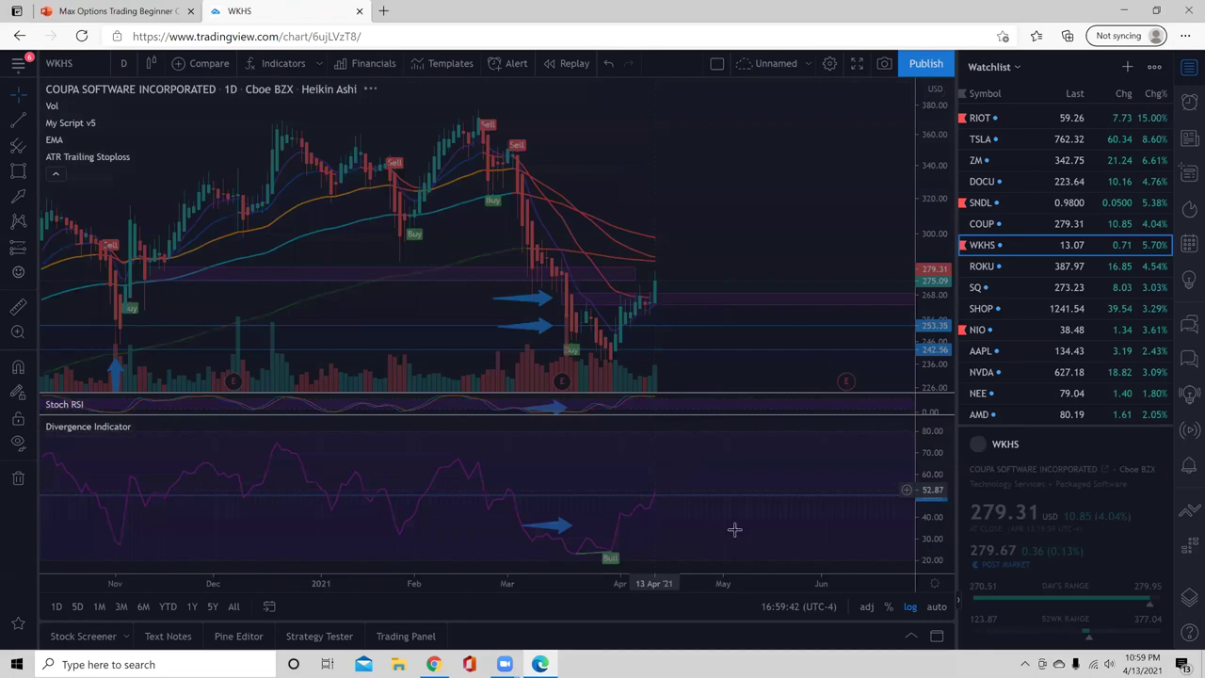
{"action": "key", "text": "Down"}
{"action": "key", "text": "Down"}
{"action": "key", "text": "Down"}
{"action": "key", "text": "Down"}
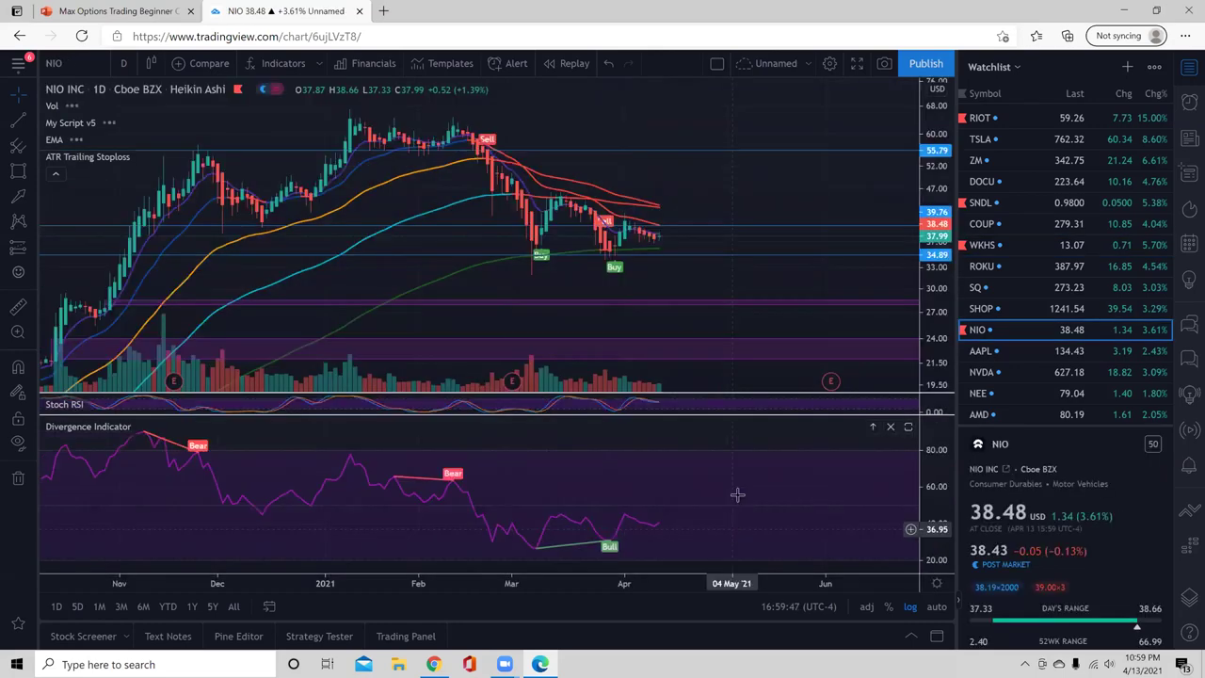
{"action": "key", "text": "Down"}
{"action": "key", "text": "Down"}
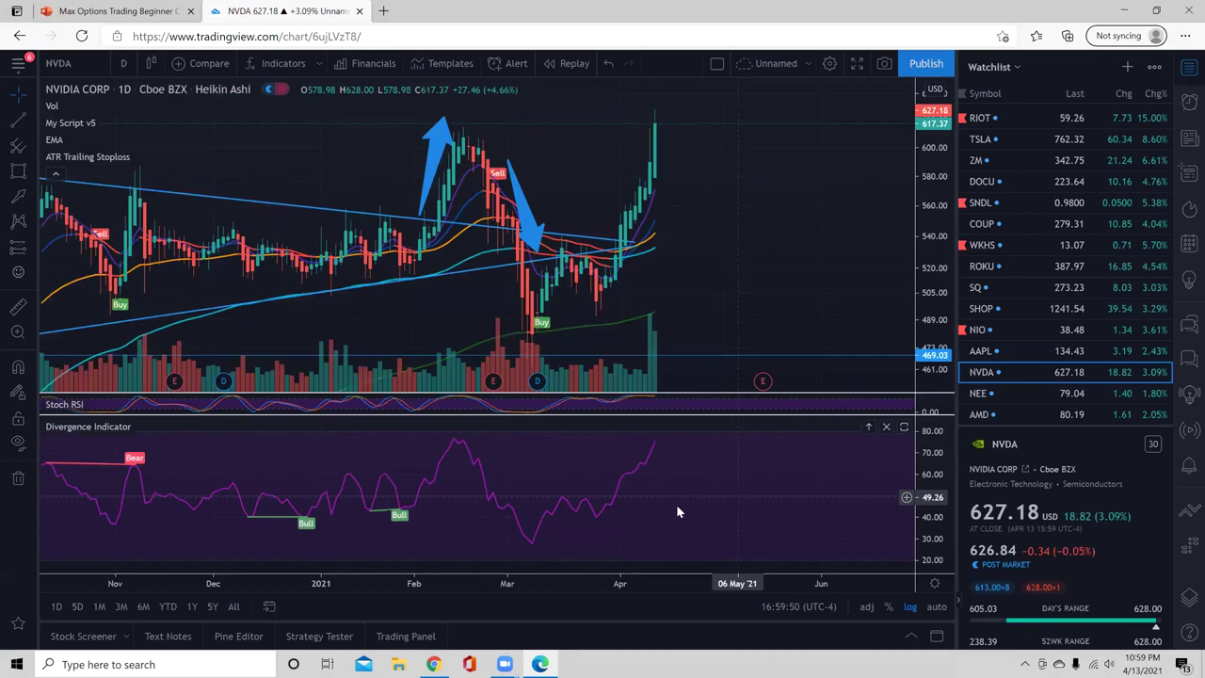
{"action": "key", "text": "Down"}
{"action": "key", "text": "Down"}
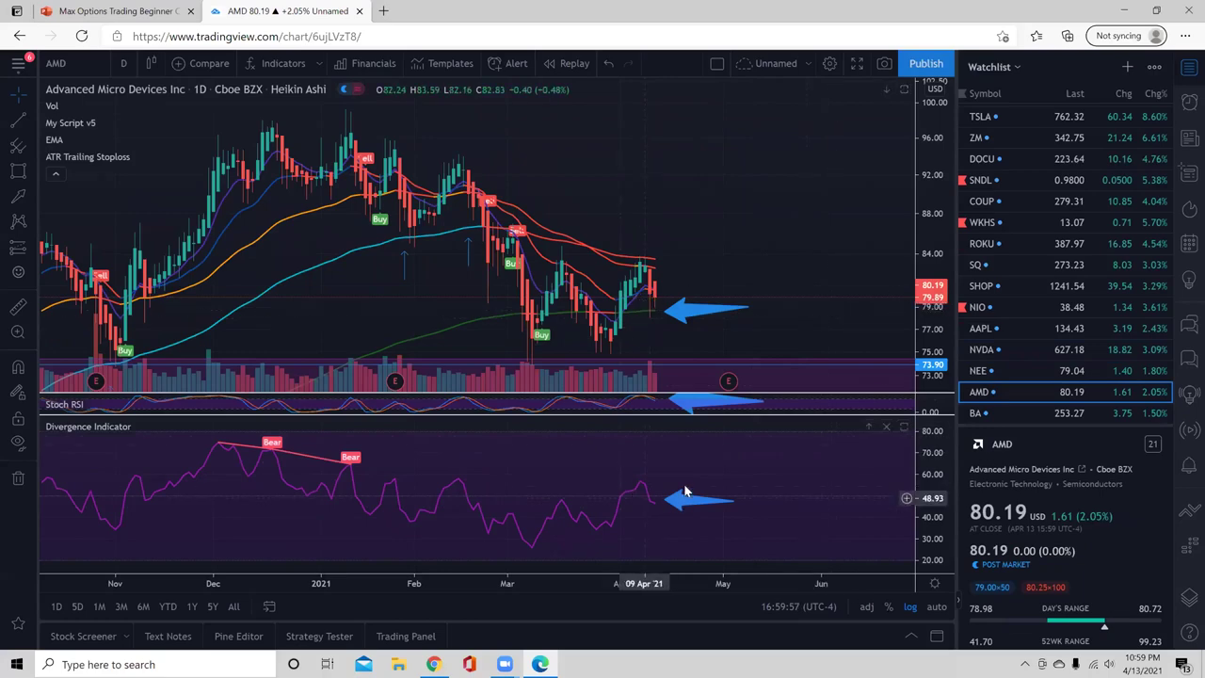
Check divergence on the daily BA, FSLY, QQQ and AMZN charts, look ahead to SAVE and return to AMZN
{"action": "key", "text": "Down"}
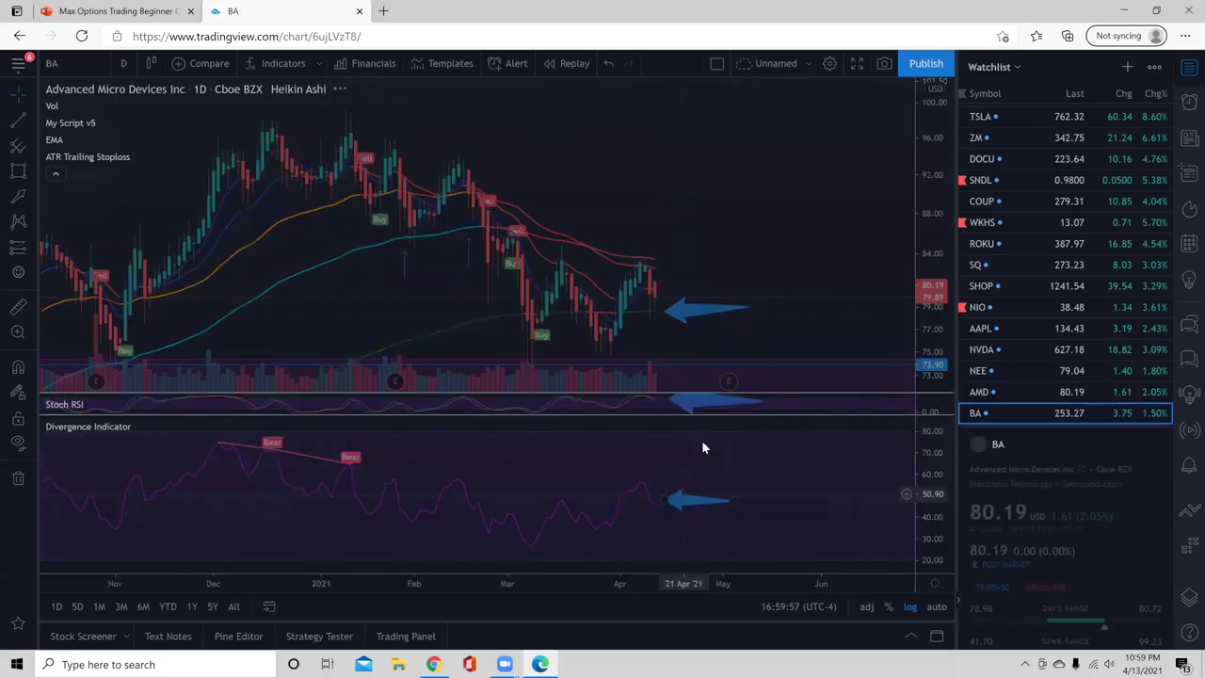
{"action": "key", "text": "Down"}
{"action": "key", "text": "Down"}
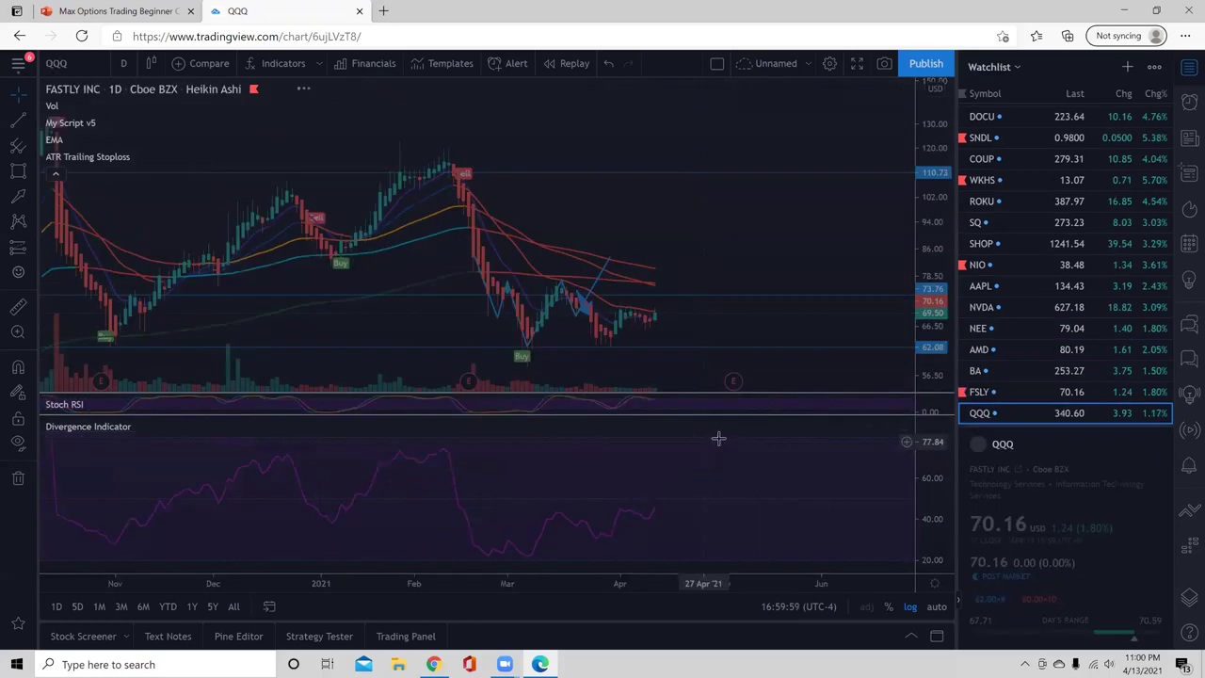
{"action": "key", "text": "Down"}
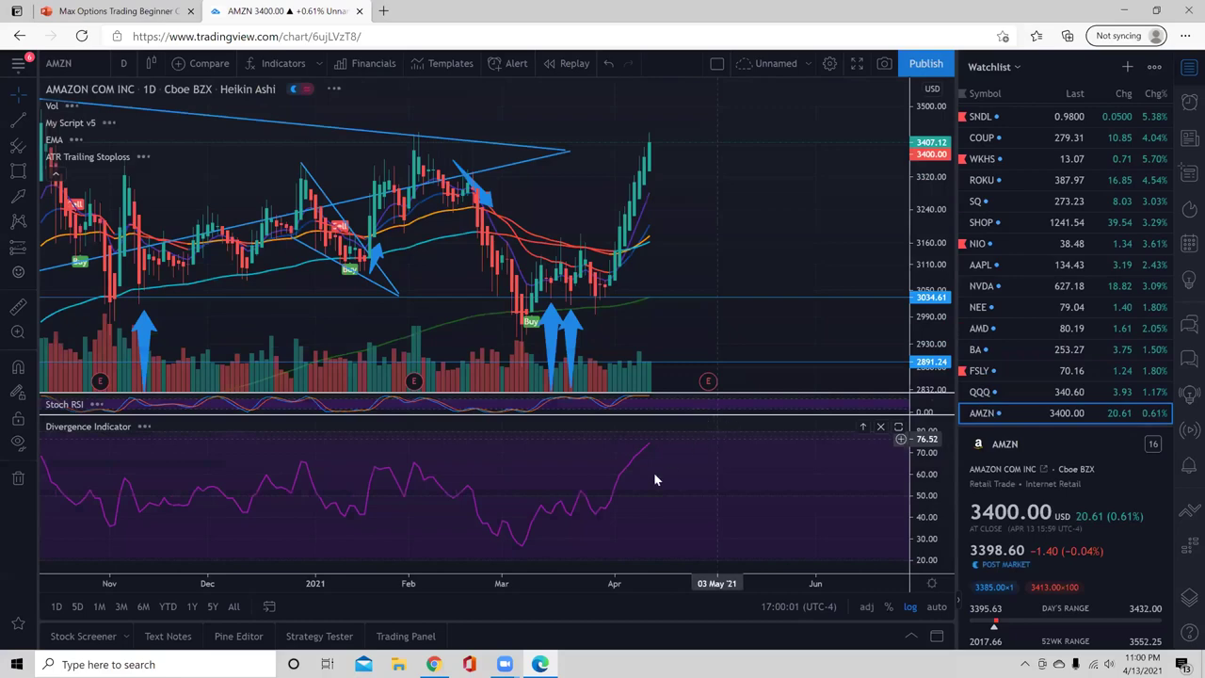
{"action": "key", "text": "Down"}
{"action": "key", "text": "Down"}
{"action": "key", "text": "Up"}
{"action": "key", "text": "Up"}
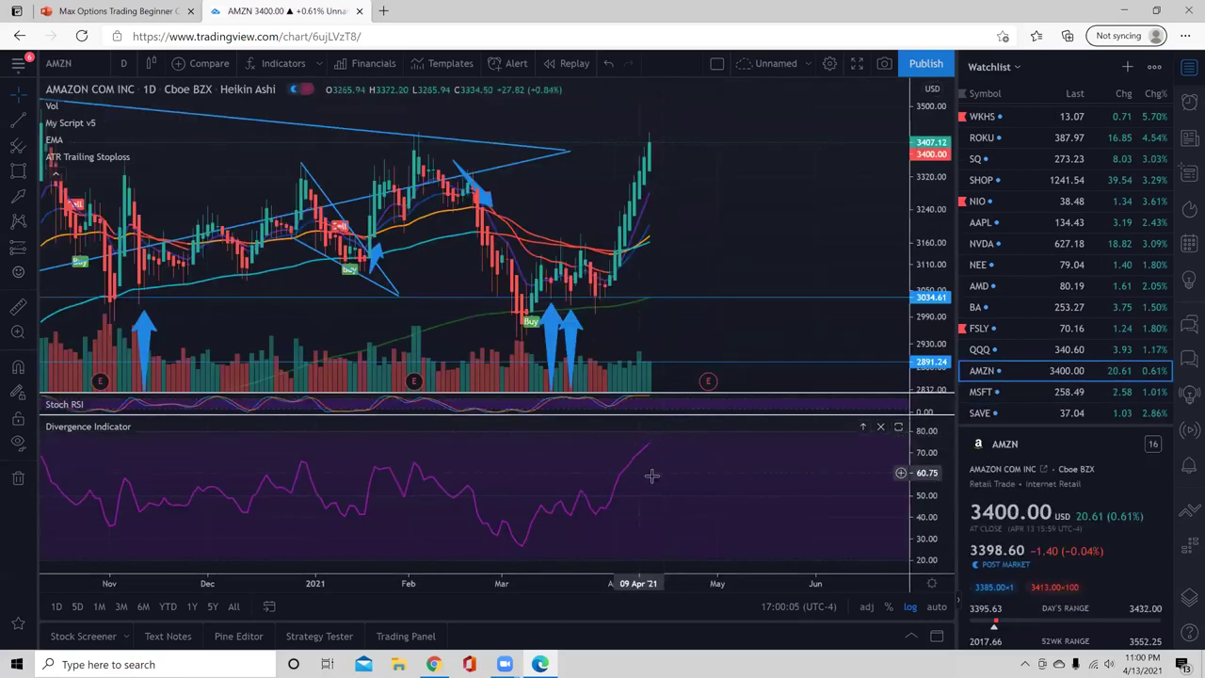
Go through the daily MSFT, SAVE, TLT, GOOG, SPY and ES1! charts, then return to SPY to examine its divergence labels
{"action": "key", "text": "Down"}
{"action": "key", "text": "Down"}
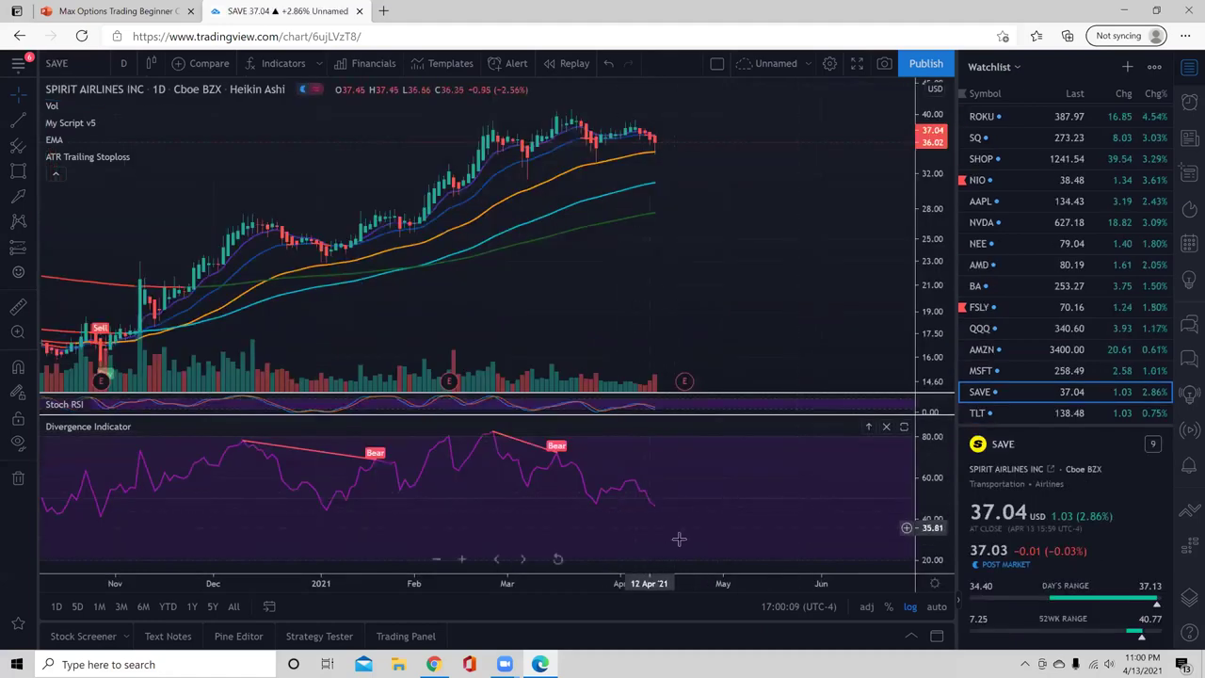
{"action": "key", "text": "Down"}
{"action": "key", "text": "Down"}
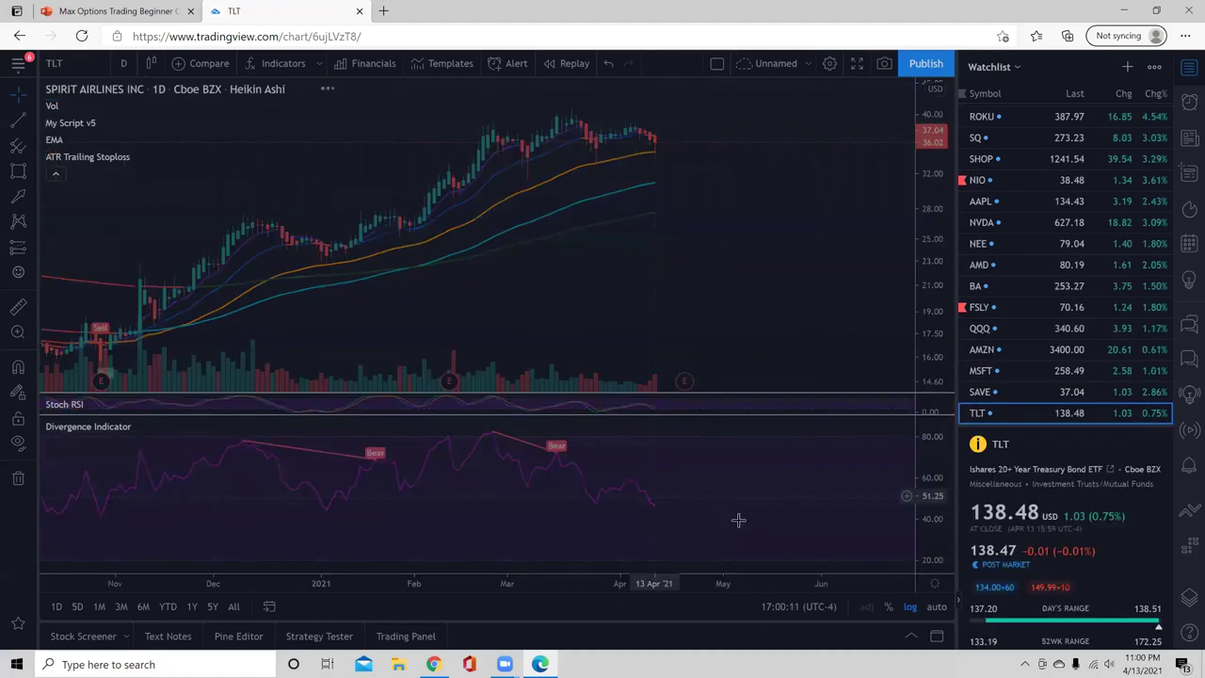
{"action": "key", "text": "Down"}
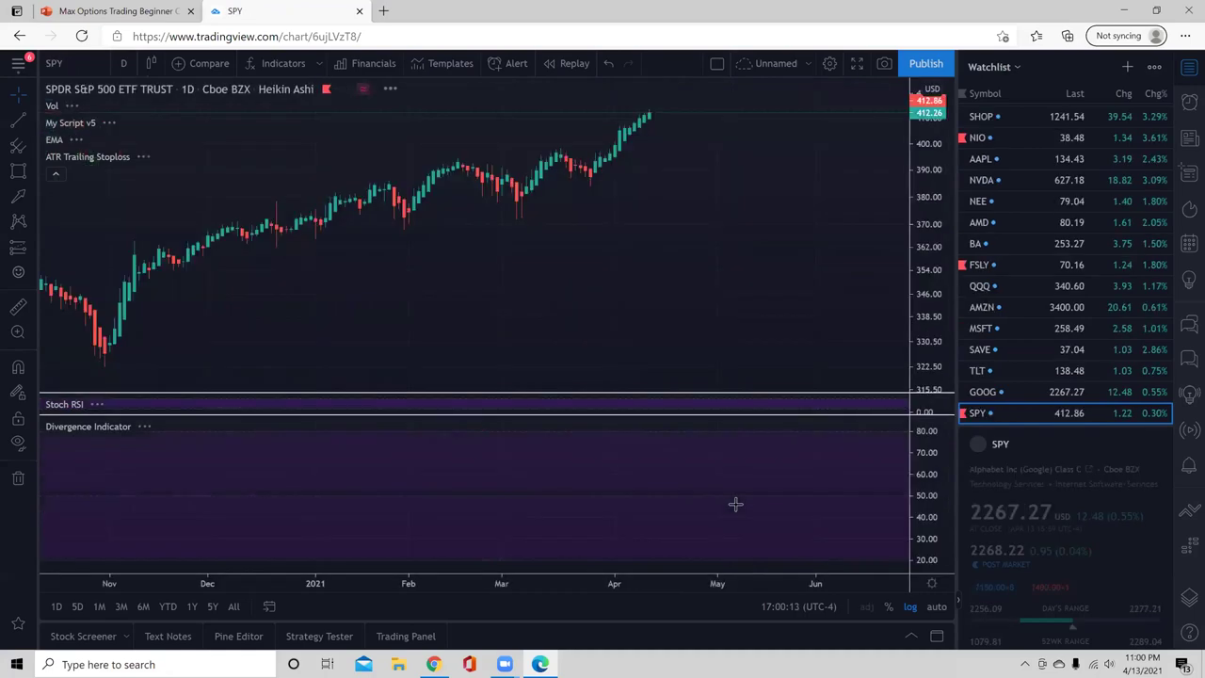
{"action": "key", "text": "Down"}
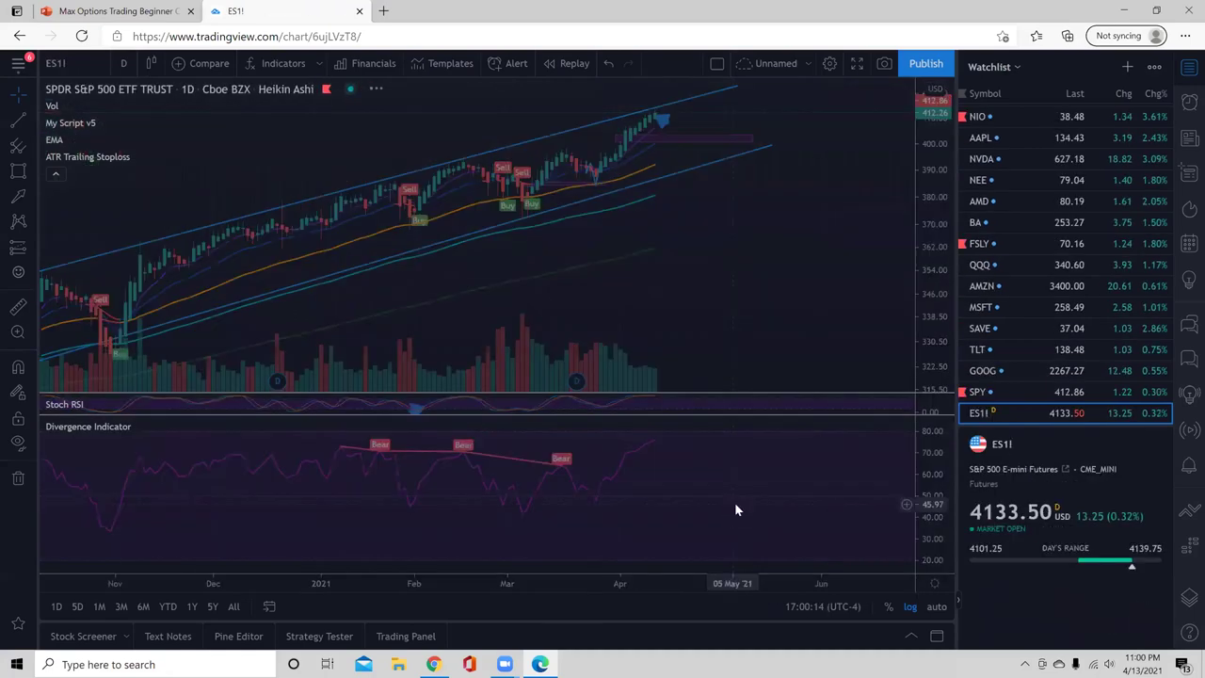
{"action": "key", "text": "Up"}
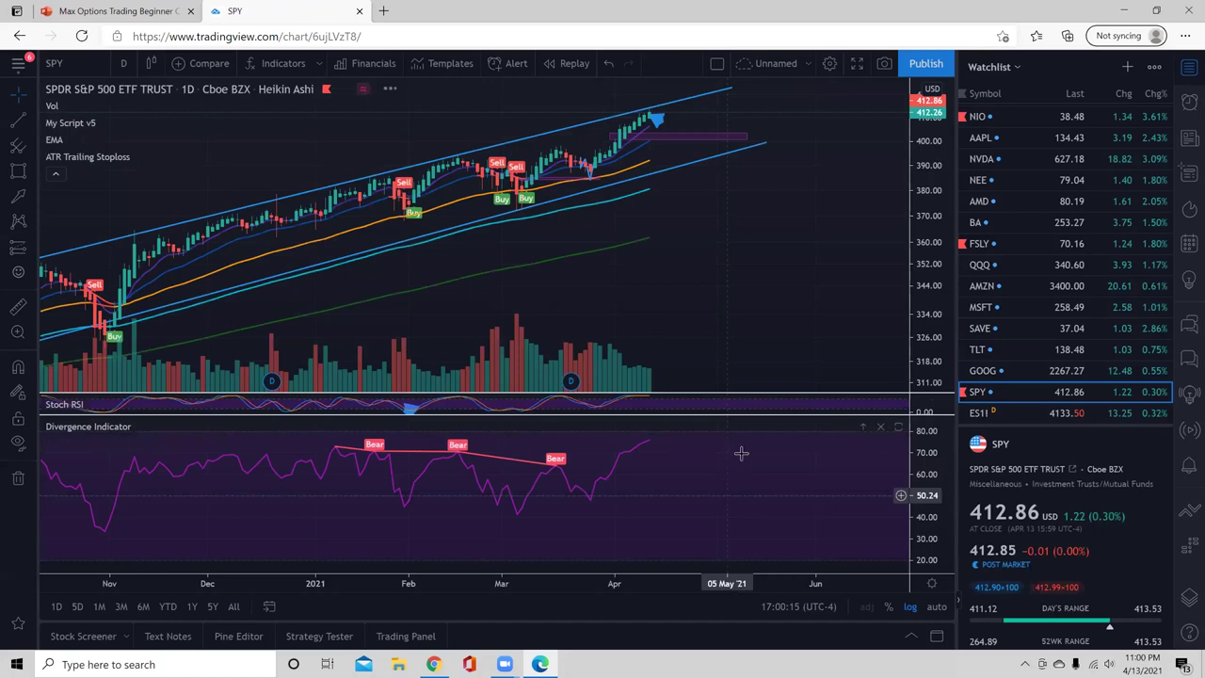
Go down the watchlist from SPY past FB, SPCE, MCD and LUV to examine the daily COST chart
{"action": "key", "text": "Down"}
{"action": "key", "text": "Down"}
{"action": "key", "text": "Down"}
{"action": "key", "text": "Down"}
{"action": "key", "text": "Down"}
{"action": "key", "text": "Down"}
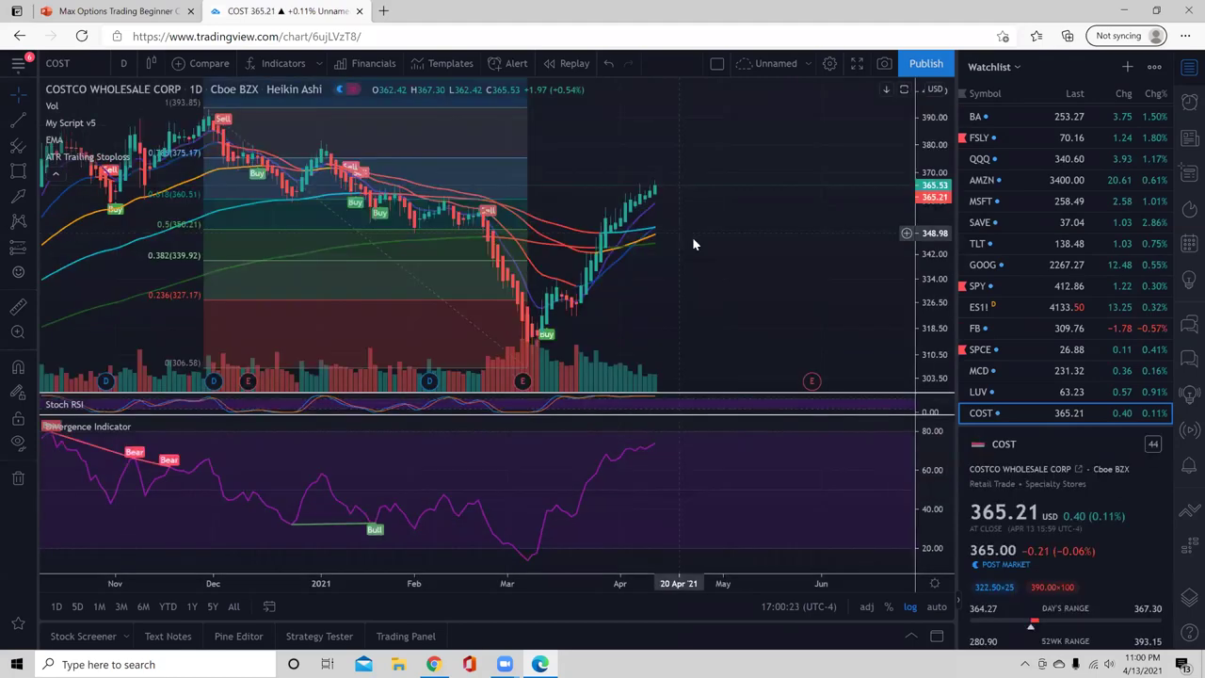
Inspect the daily TGT, JMIA, DIS, NFLX, SNAP and WMT charts for buy, sell and divergence labels
{"action": "key", "text": "Down"}
{"action": "key", "text": "Down"}
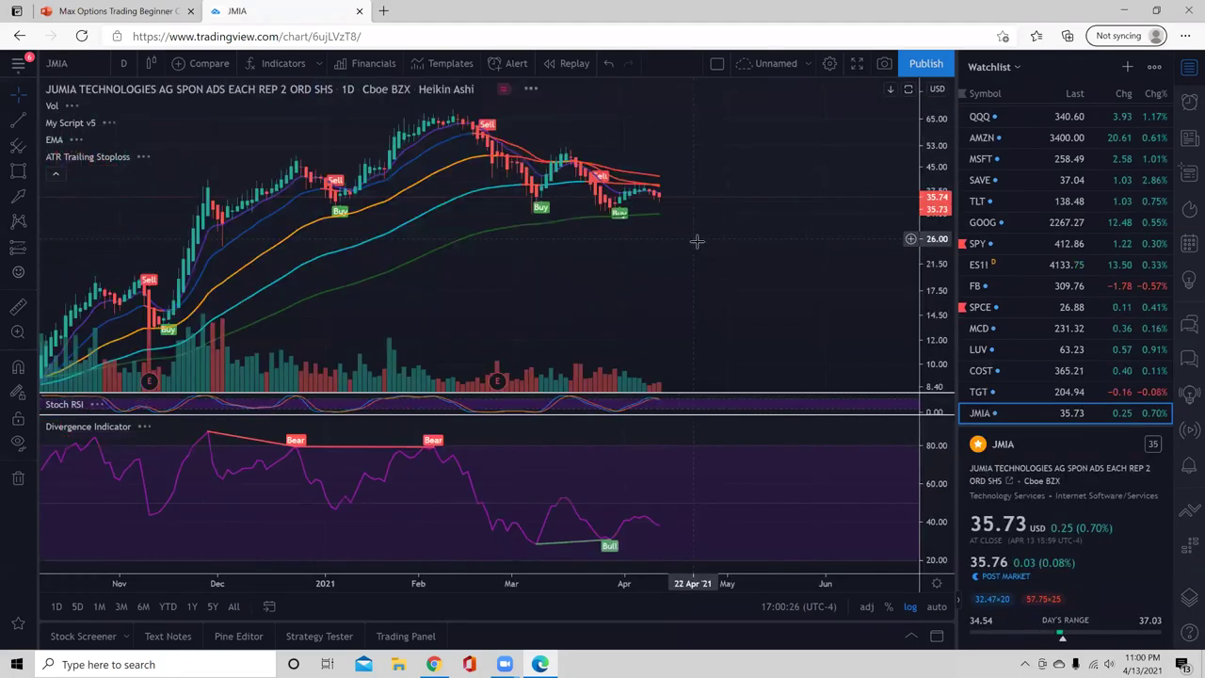
{"action": "key", "text": "Down"}
{"action": "key", "text": "Down"}
{"action": "key", "text": "Down"}
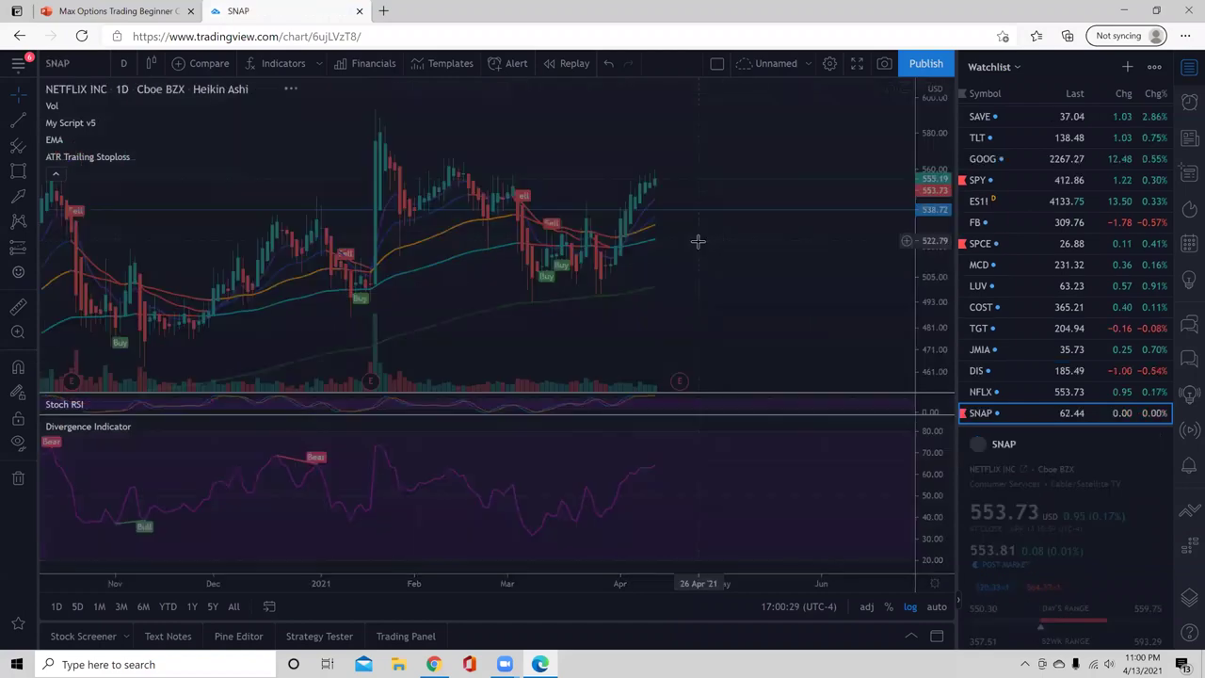
{"action": "key", "text": "Down"}
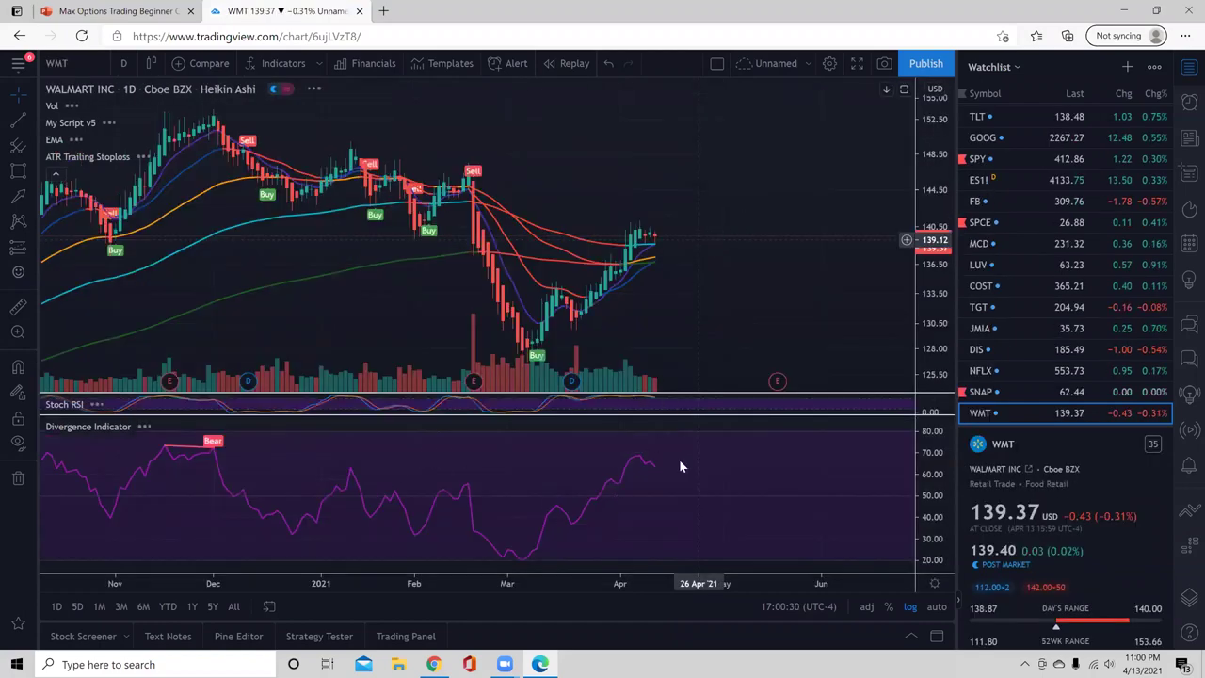
Look over the daily KO, LULU, IWM, MA, XLF, BABA, T and VXX charts for divergence
{"action": "key", "text": "Down"}
{"action": "key", "text": "Down"}
{"action": "key", "text": "Down"}
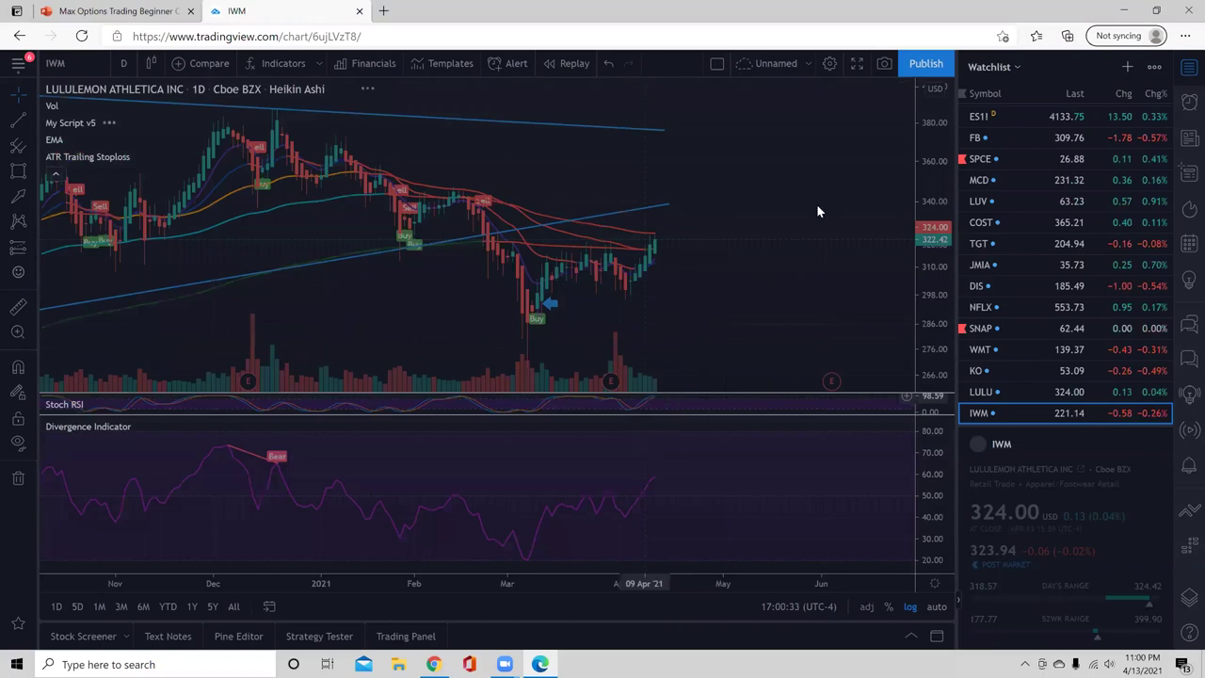
{"action": "key", "text": "Down"}
{"action": "key", "text": "Down"}
{"action": "key", "text": "Down"}
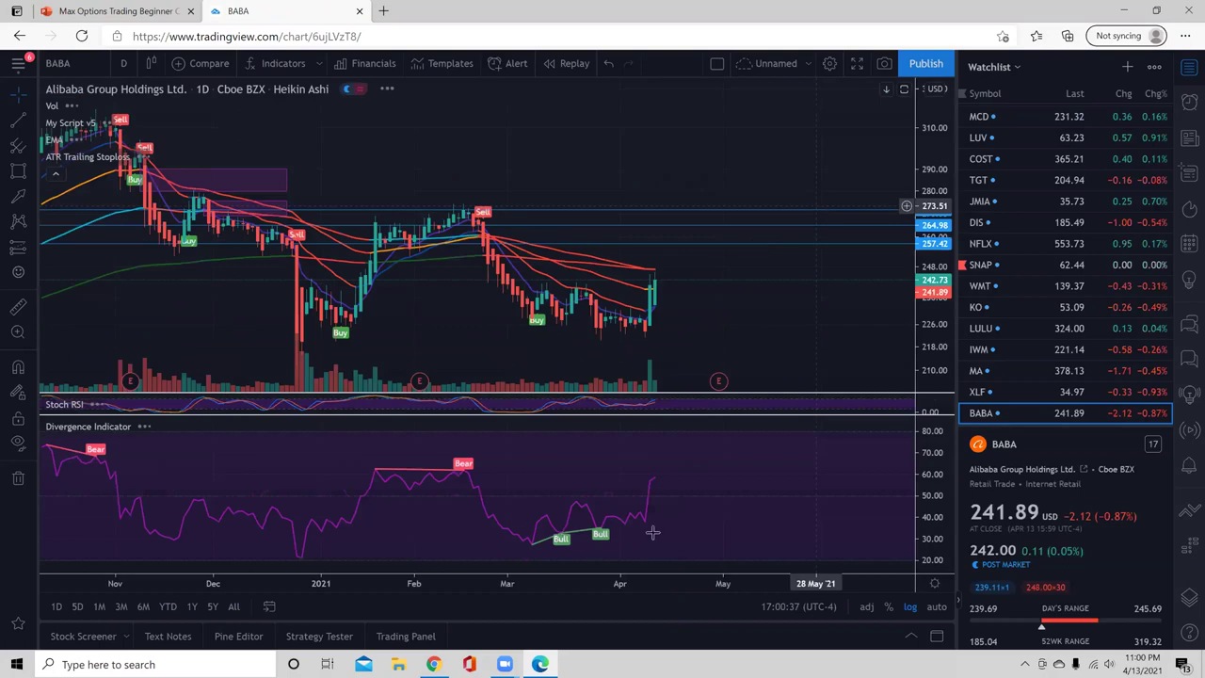
{"action": "key", "text": "Down"}
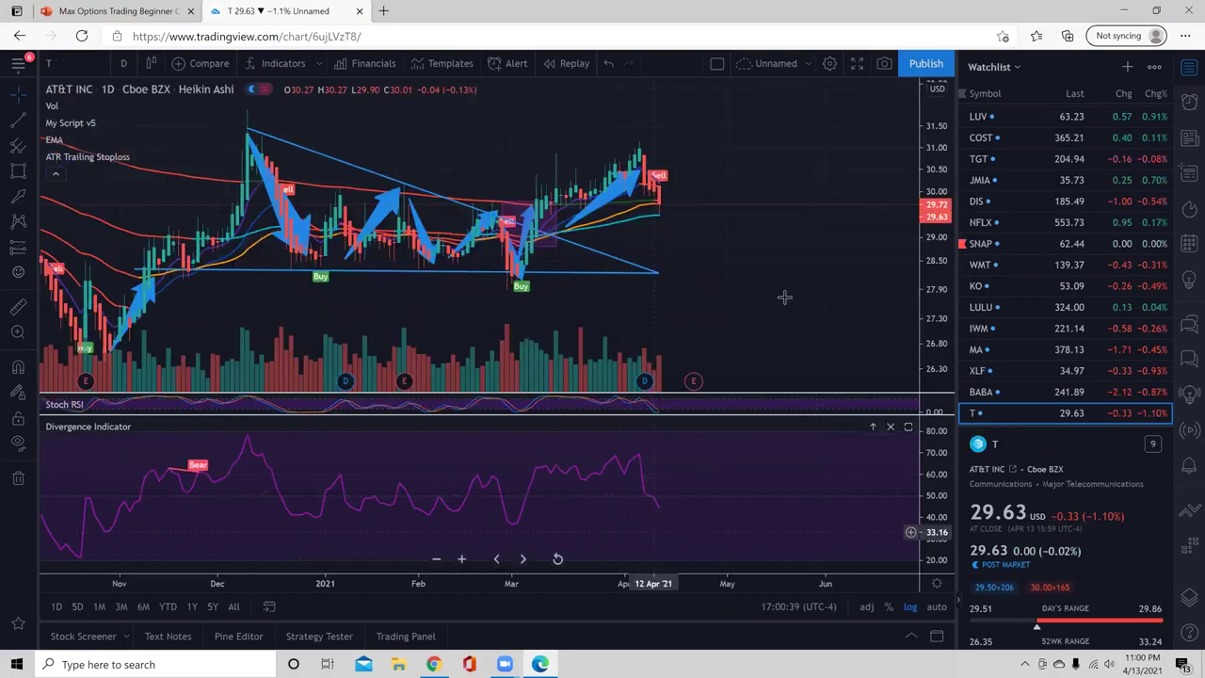
{"action": "key", "text": "Down"}
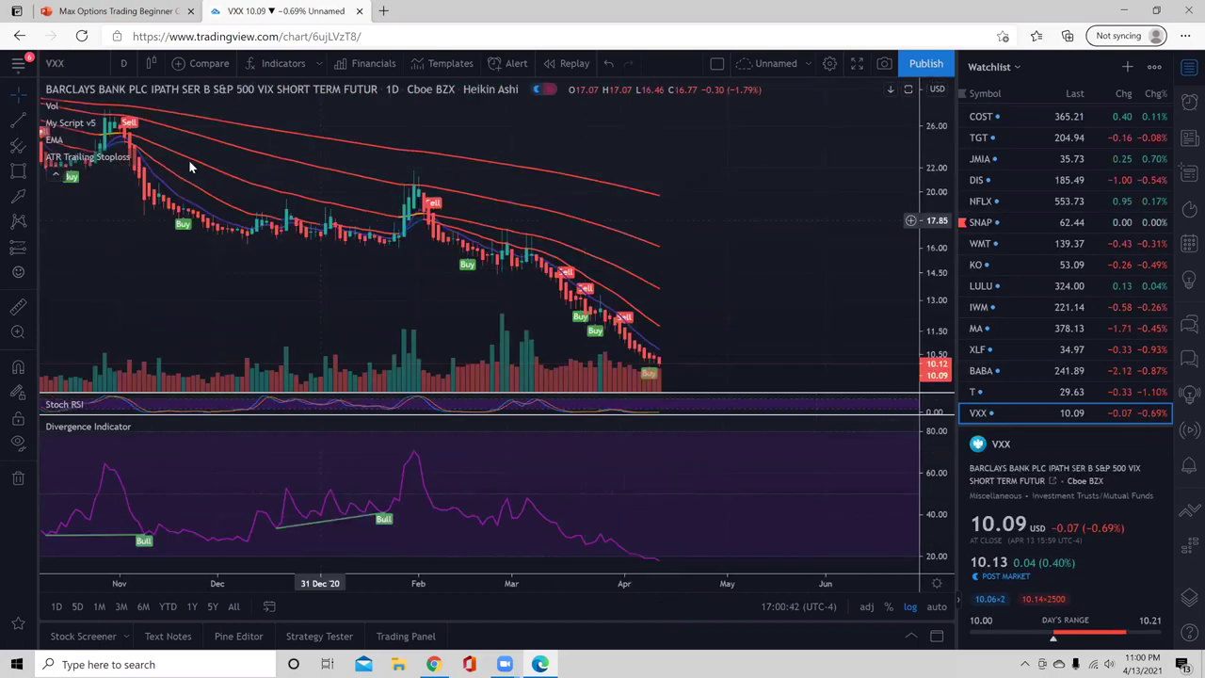
Collapse the indicator legend on the VXX chart and move on past BAC to the daily UVXY chart
{"action": "left_click", "coordinate": [56, 175]}
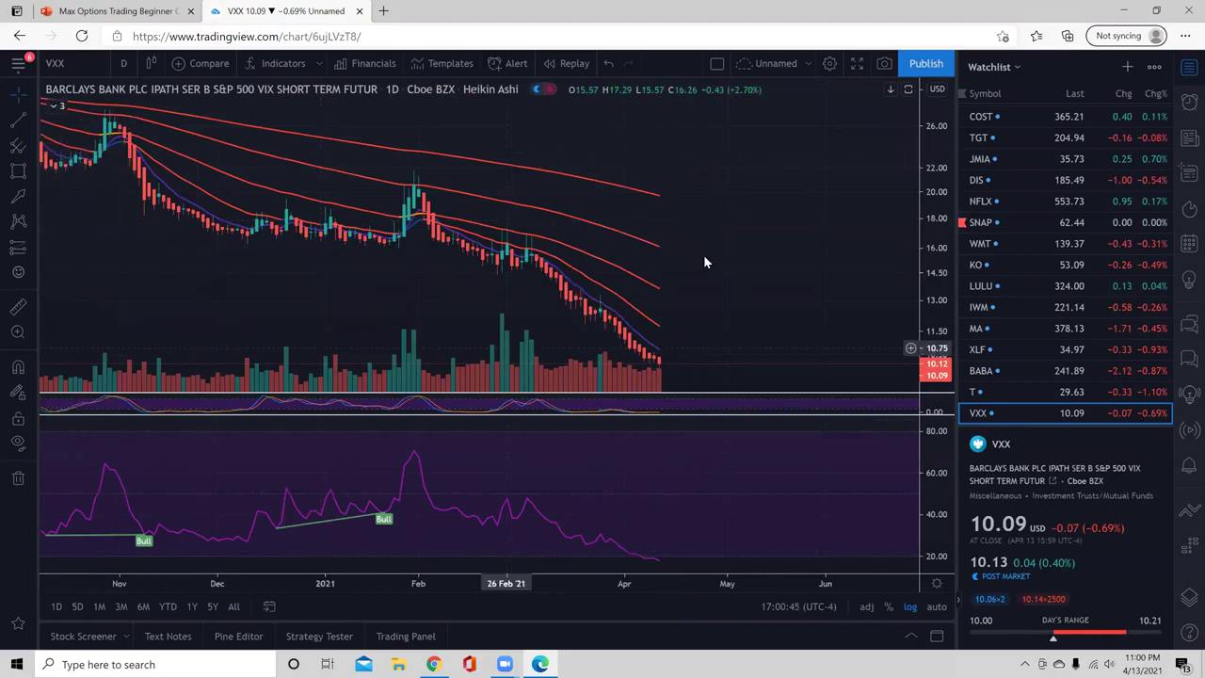
{"action": "key", "text": "Down"}
{"action": "key", "text": "Down"}
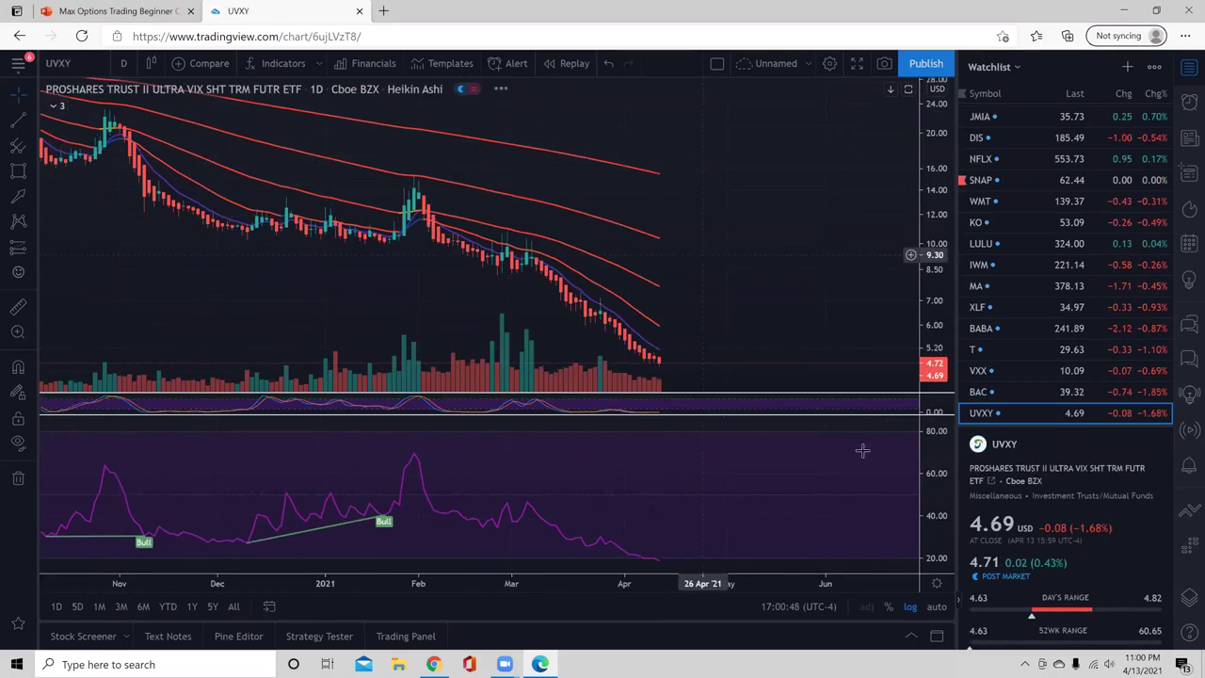
Move down the watchlist past PLUG to the daily RIOT chart and enlarge the oscillator pane directly beneath the price chart
{"action": "key", "text": "Down"}
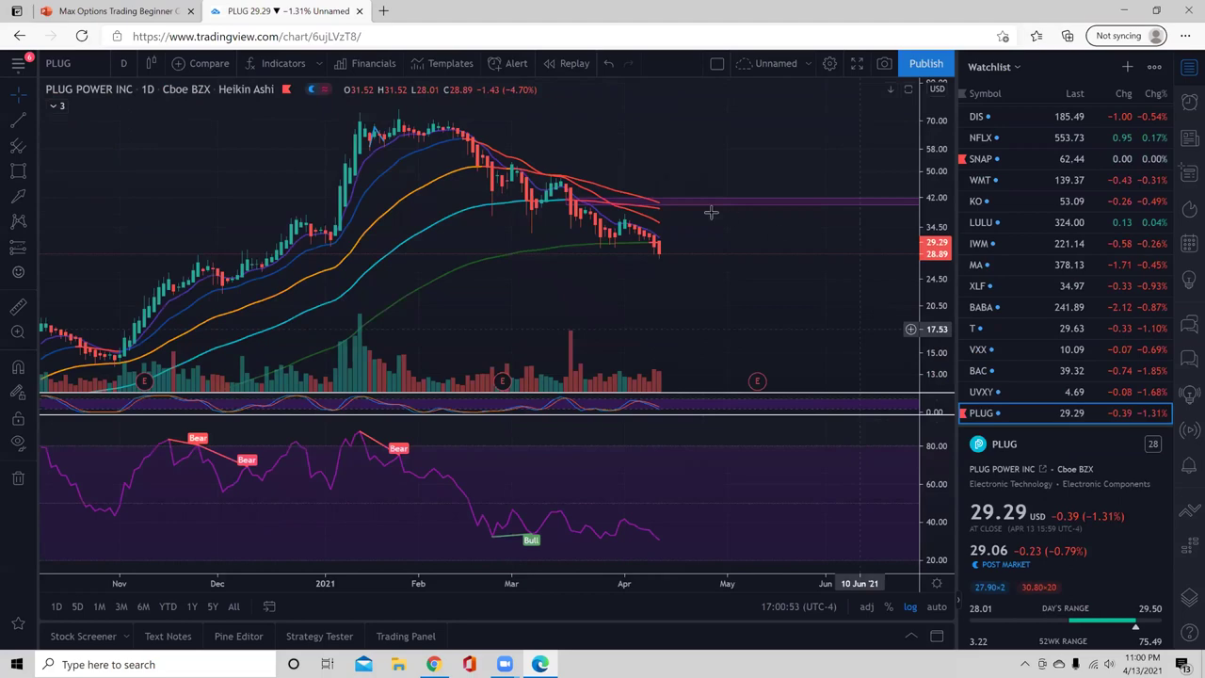
{"action": "key", "text": "Down"}
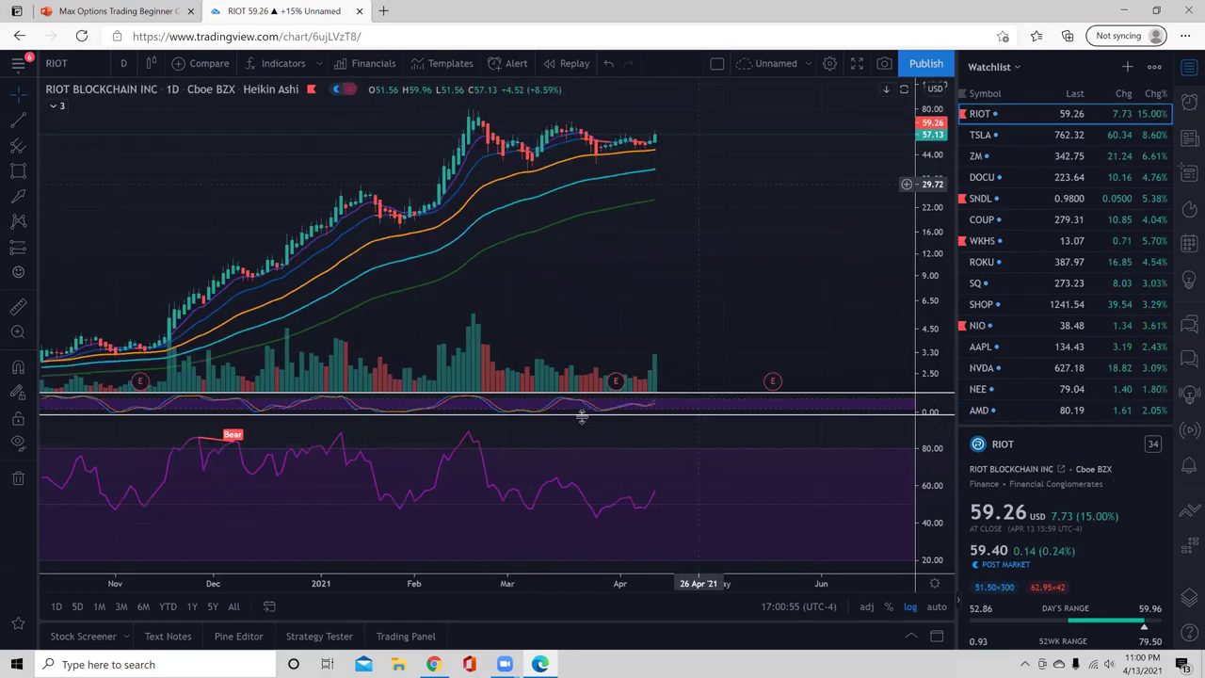
{"action": "left_click_drag", "start_coordinate": [583, 417], "coordinate": [583, 497]}
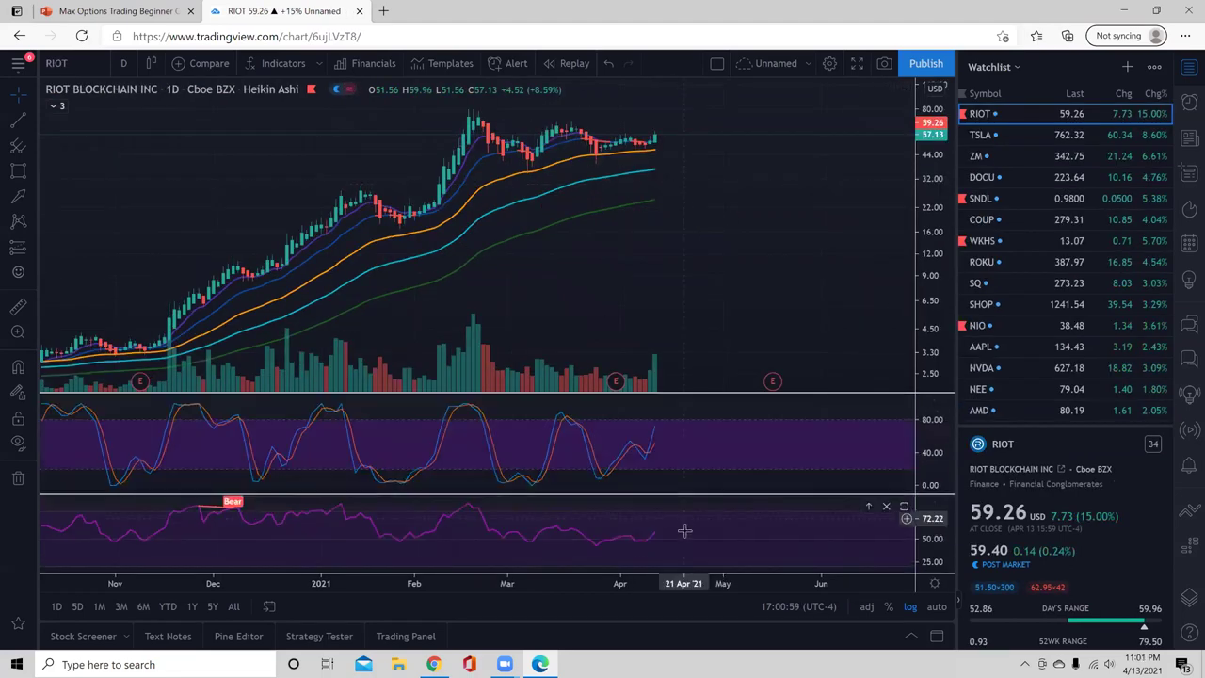
Find COUP in the watchlist, open its daily chart and check its day's range and 52-week range
{"action": "scroll", "coordinate": [1008, 284], "scroll_direction": "down", "scroll_amount": 8}
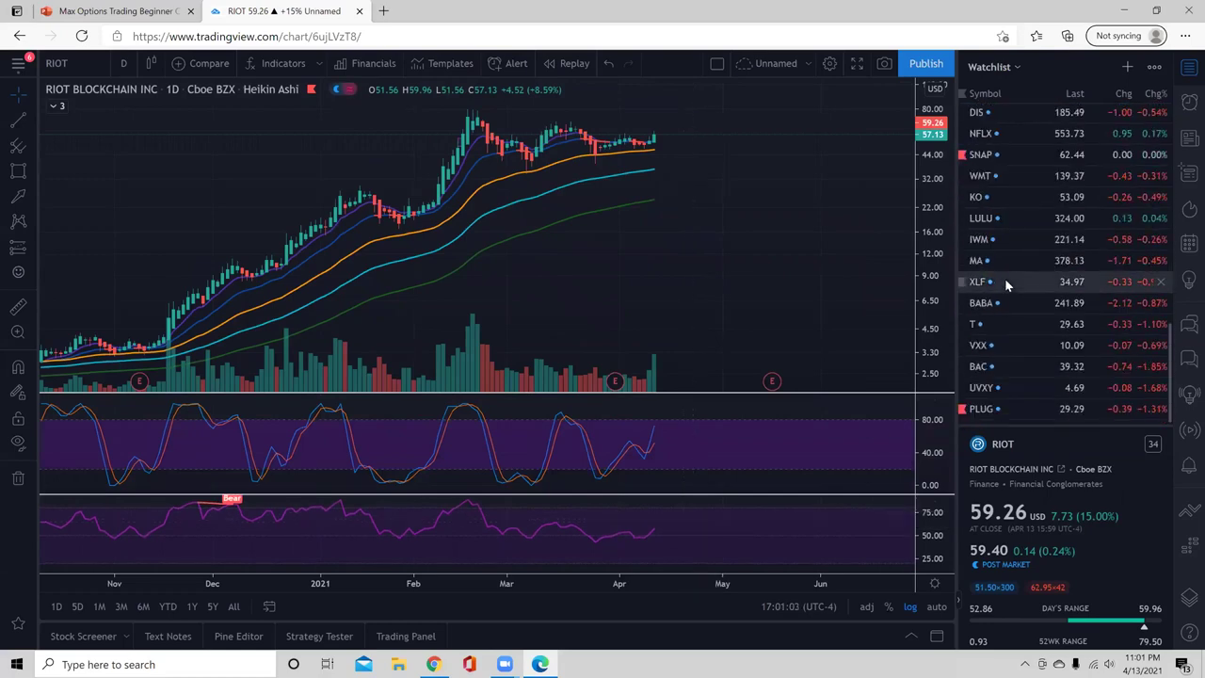
{"action": "scroll", "coordinate": [994, 223], "scroll_direction": "up", "scroll_amount": 5}
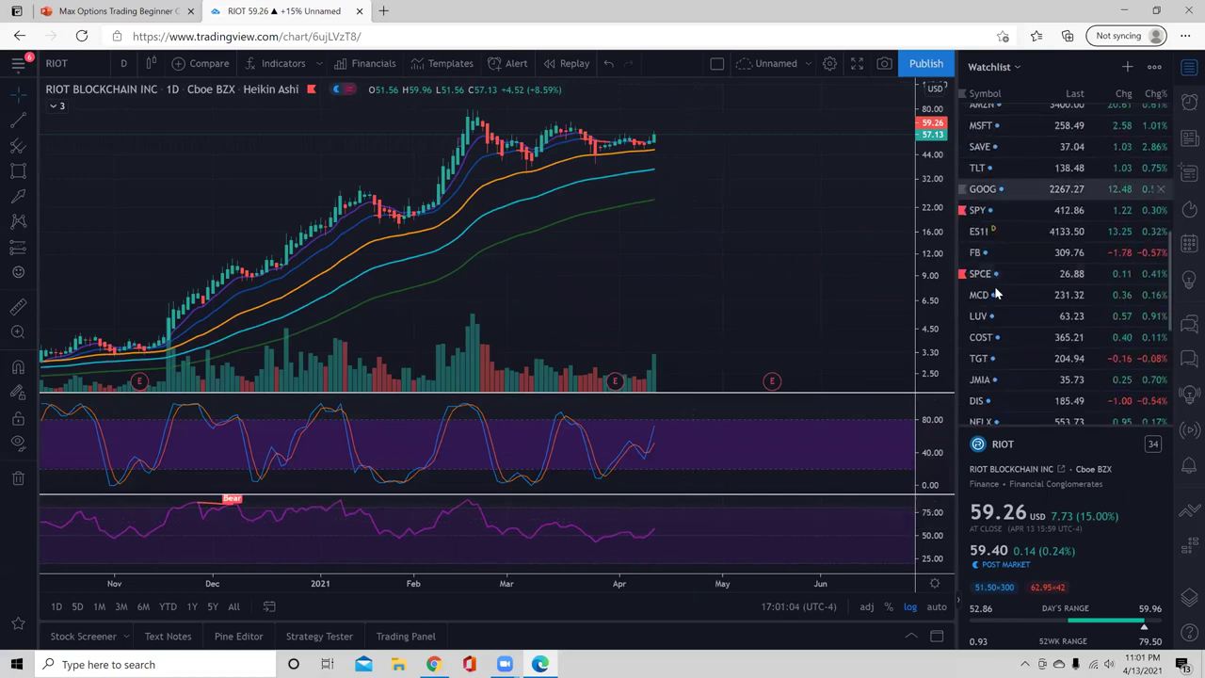
{"action": "scroll", "coordinate": [994, 283], "scroll_direction": "up", "scroll_amount": 3}
{"action": "scroll", "coordinate": [981, 164], "scroll_direction": "up", "scroll_amount": 3}
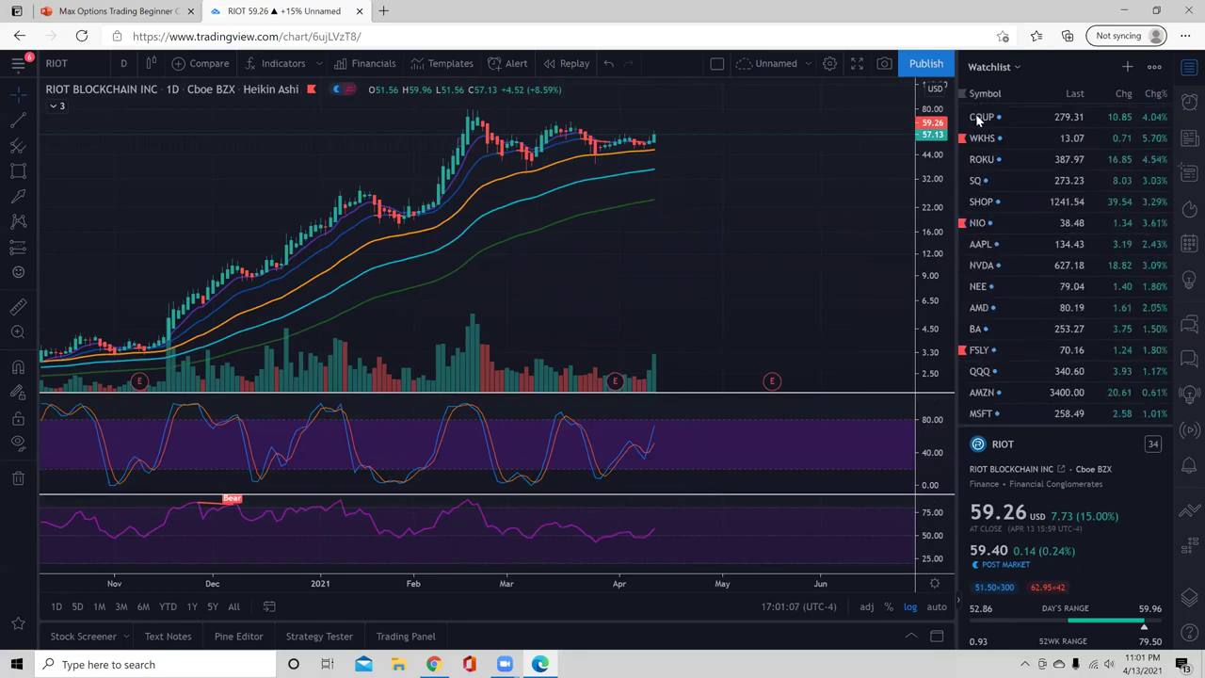
{"action": "left_click", "coordinate": [980, 117]}
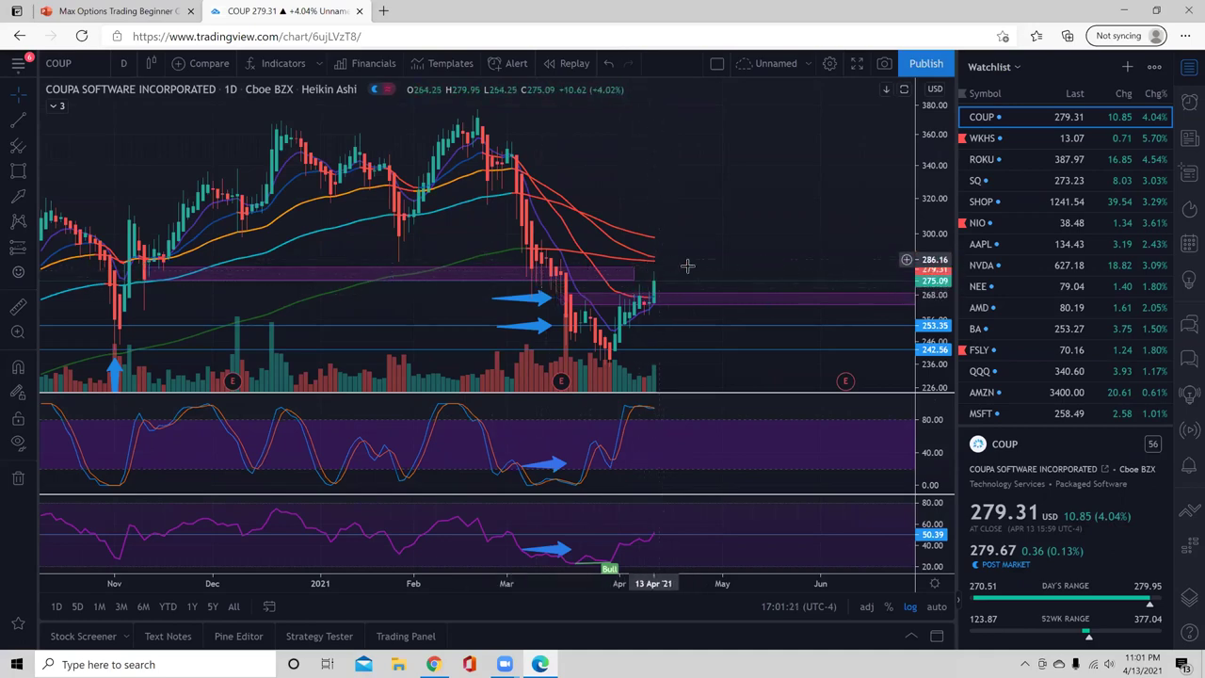
{"action": "left_click_drag", "start_coordinate": [696, 236], "coordinate": [688, 216]}
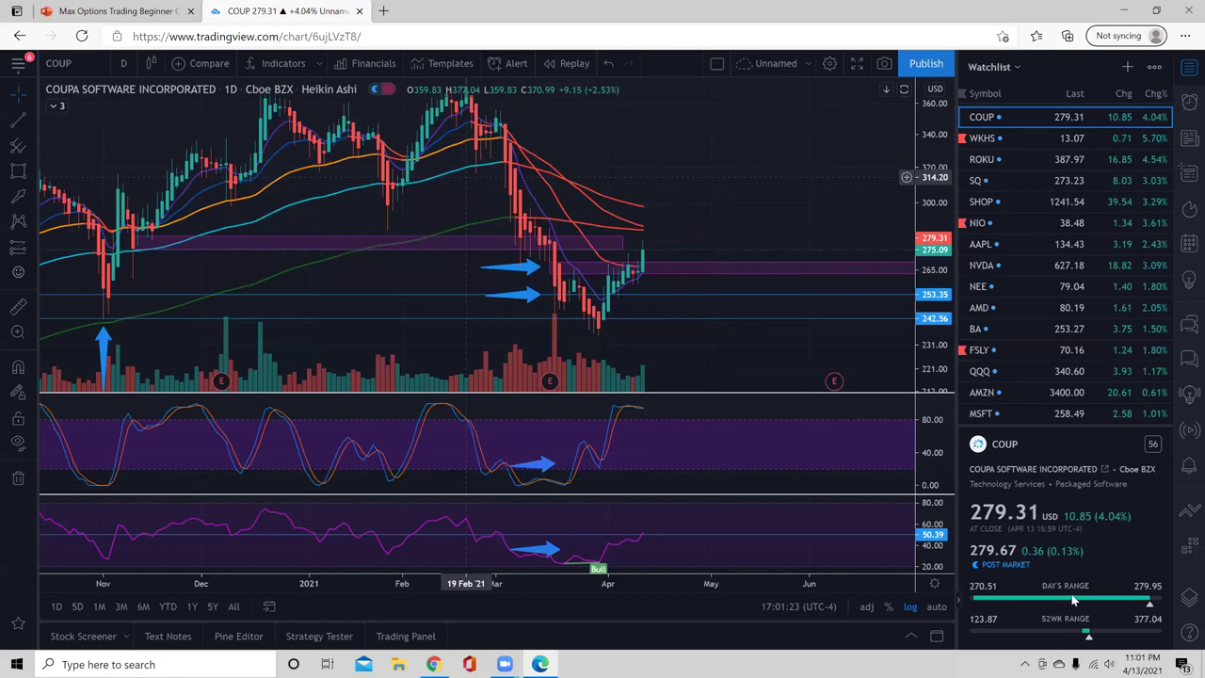
{"action": "scroll", "coordinate": [1120, 585], "scroll_direction": "down", "scroll_amount": 1}
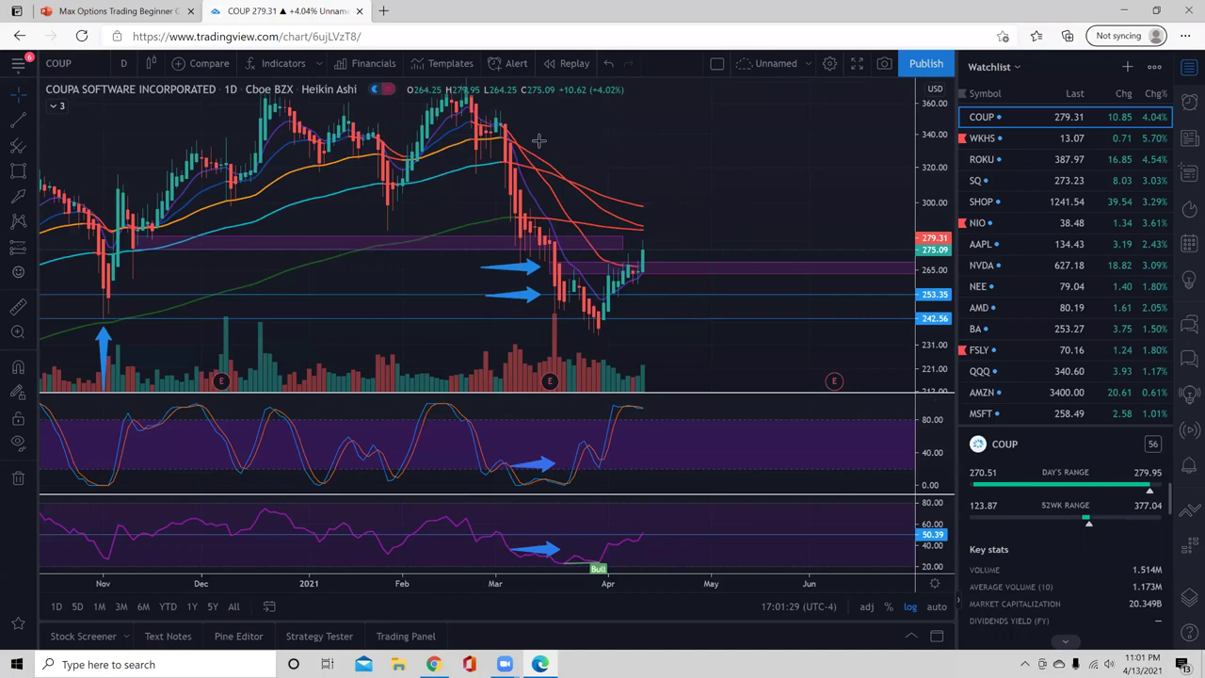
Measure COUP's decline from the February 2021 high to the latest candle, then clear the measurement
{"action": "left_click", "coordinate": [18, 307]}
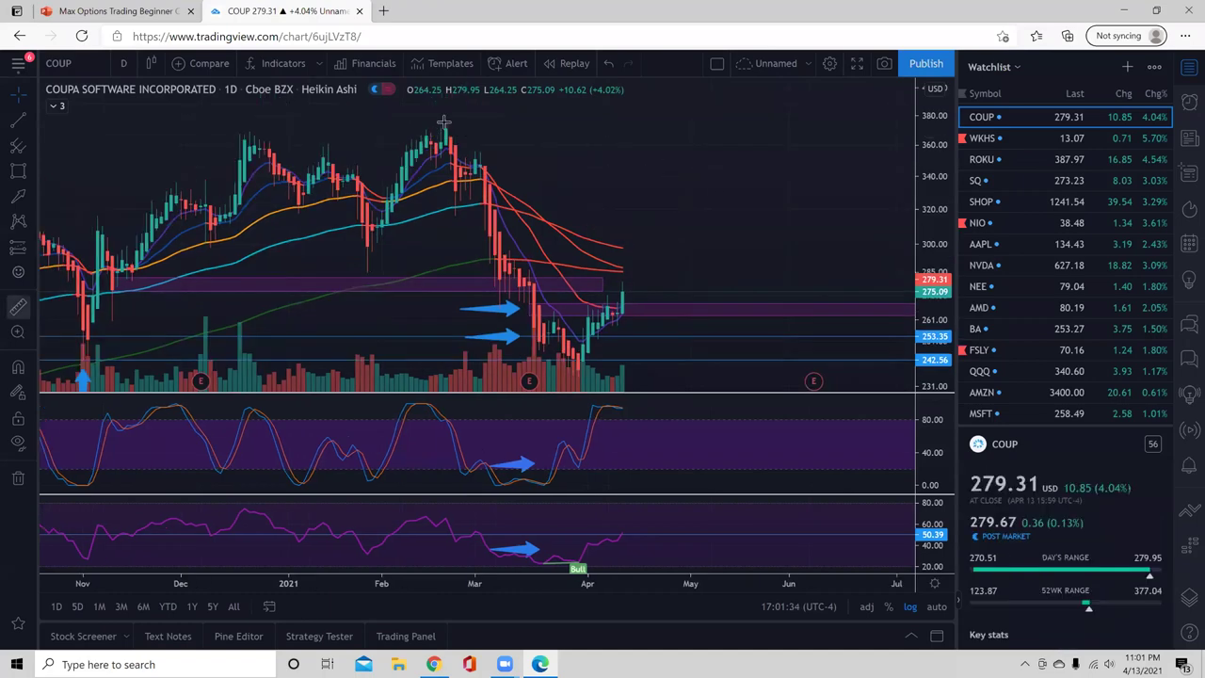
{"action": "left_click", "coordinate": [443, 121]}
{"action": "left_click", "coordinate": [618, 282]}
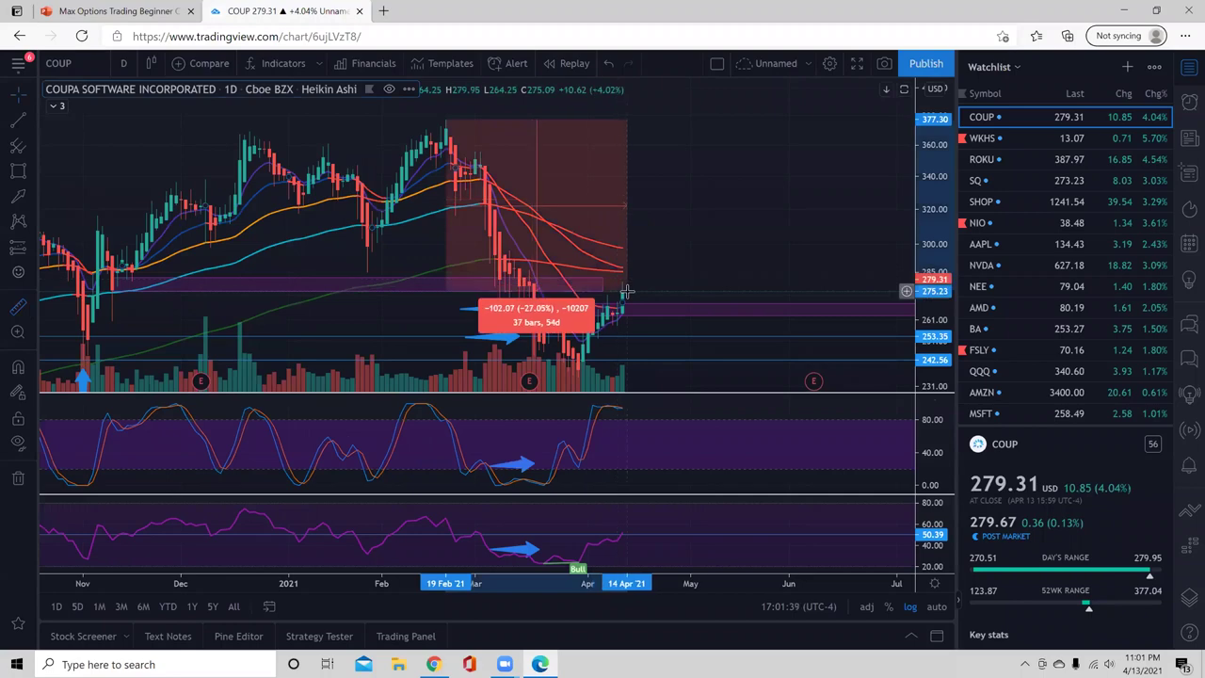
{"action": "left_click", "coordinate": [684, 193]}
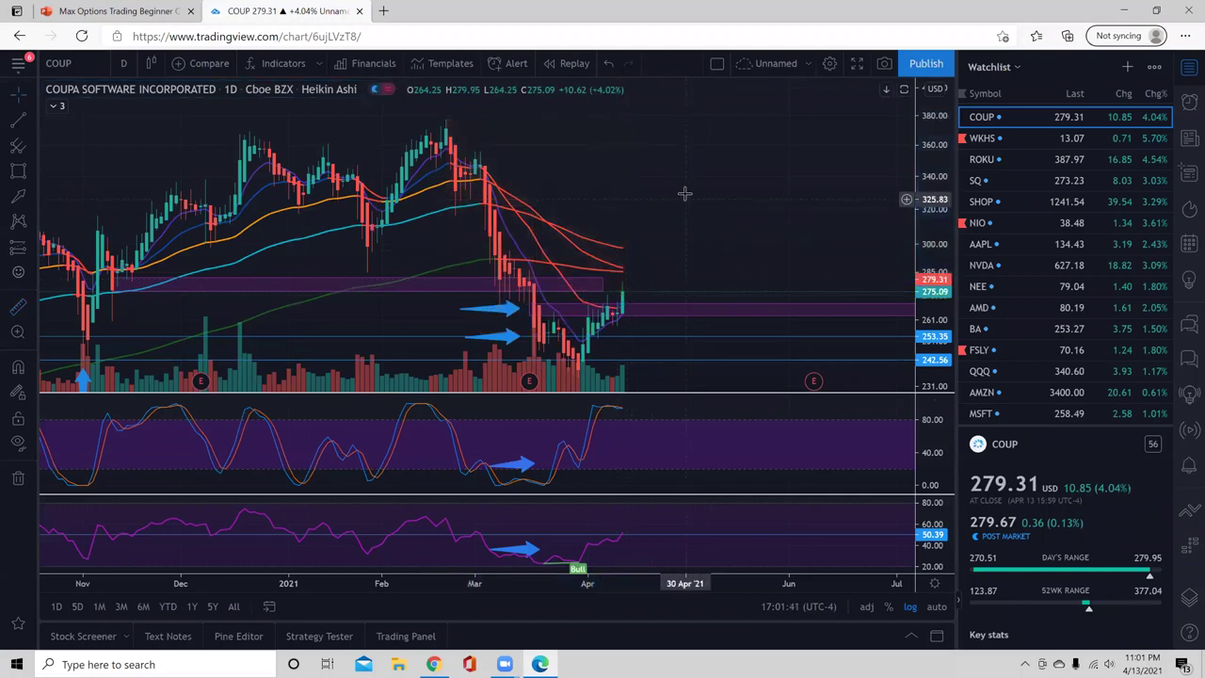
Compare COUP's September and November 2020 lows at the marked support lines with its March 2021 low
{"action": "left_click_drag", "start_coordinate": [691, 187], "coordinate": [659, 196]}
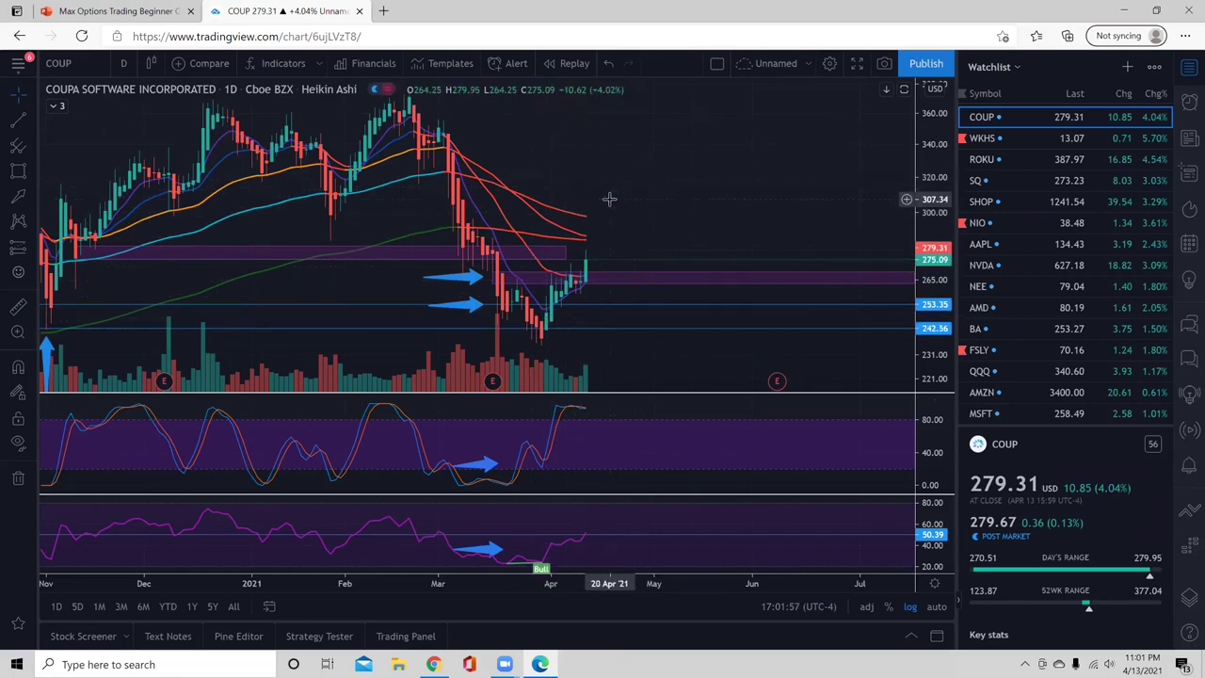
{"action": "left_click_drag", "start_coordinate": [594, 183], "coordinate": [790, 180]}
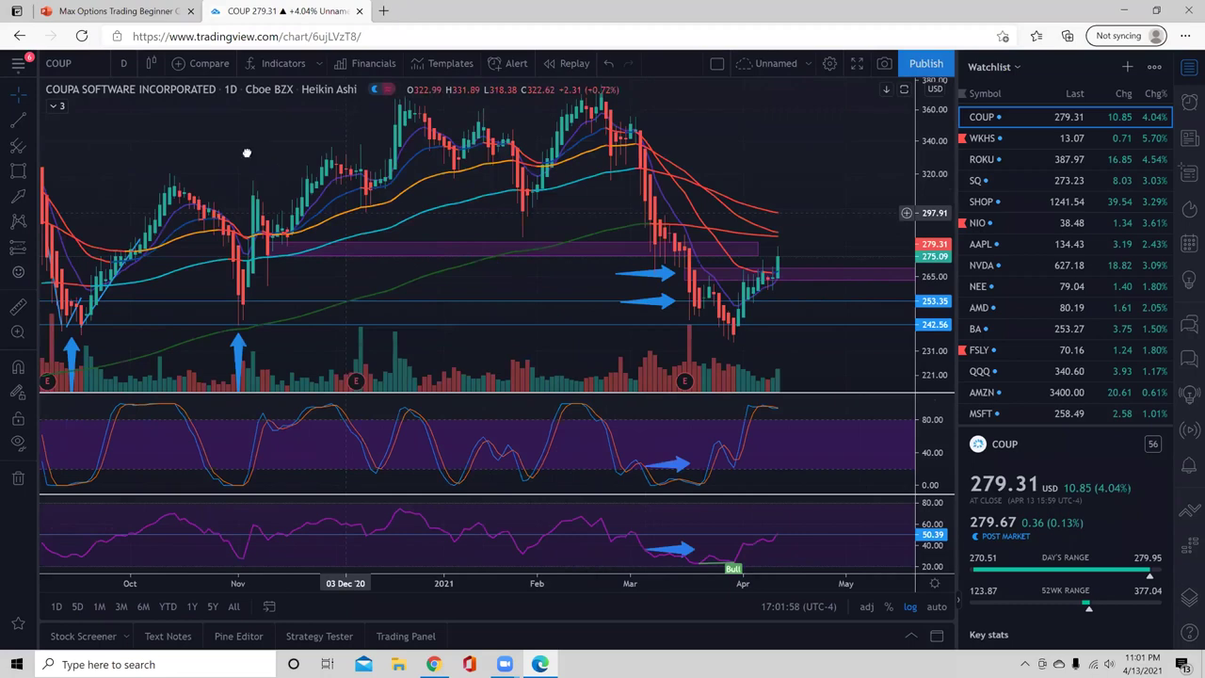
{"action": "left_click_drag", "start_coordinate": [240, 151], "coordinate": [488, 134]}
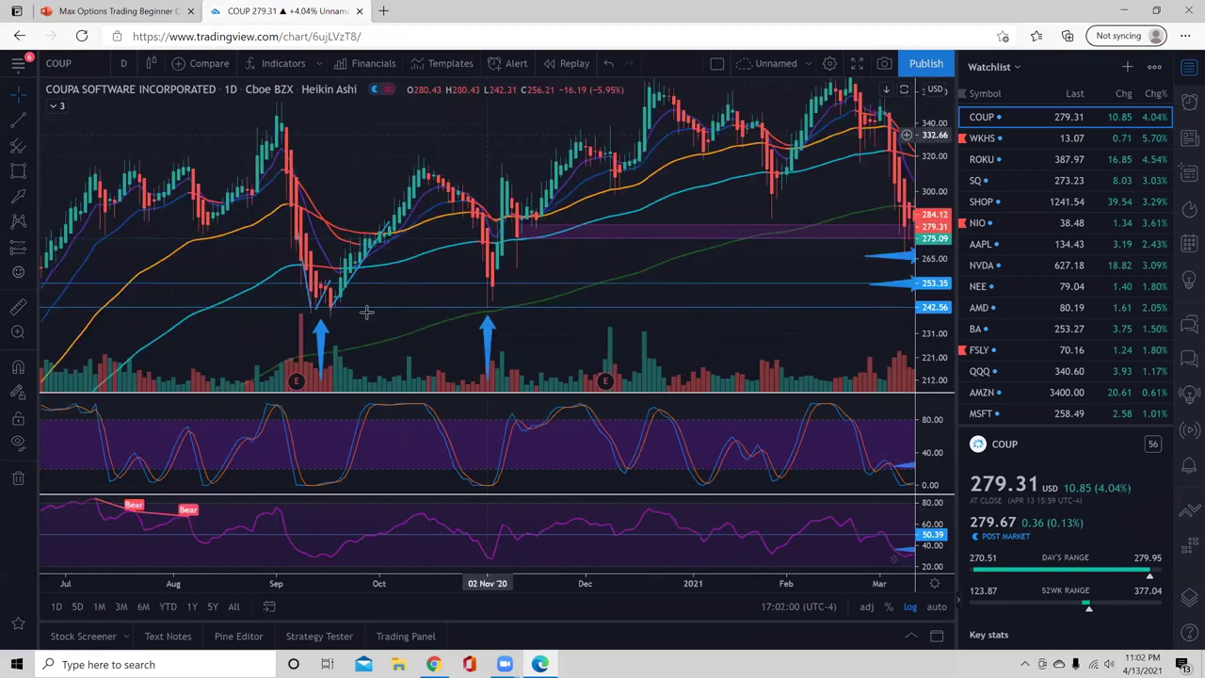
{"action": "left_click_drag", "start_coordinate": [423, 316], "coordinate": [505, 298]}
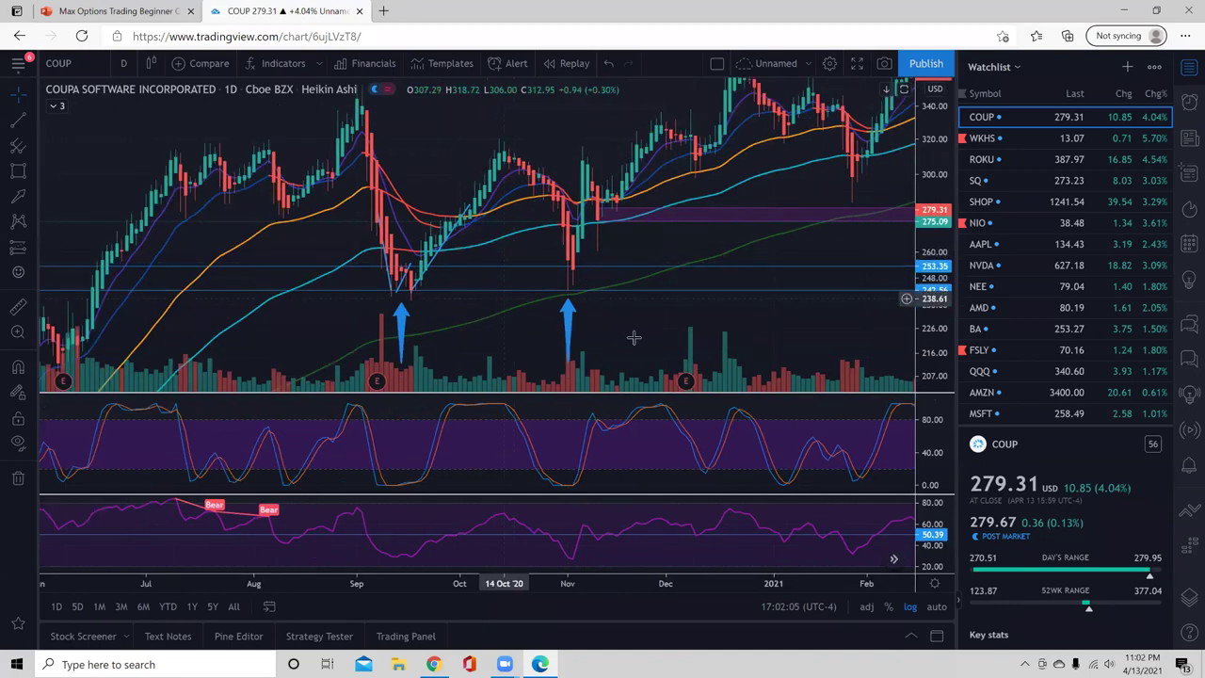
{"action": "left_click_drag", "start_coordinate": [870, 252], "coordinate": [696, 353]}
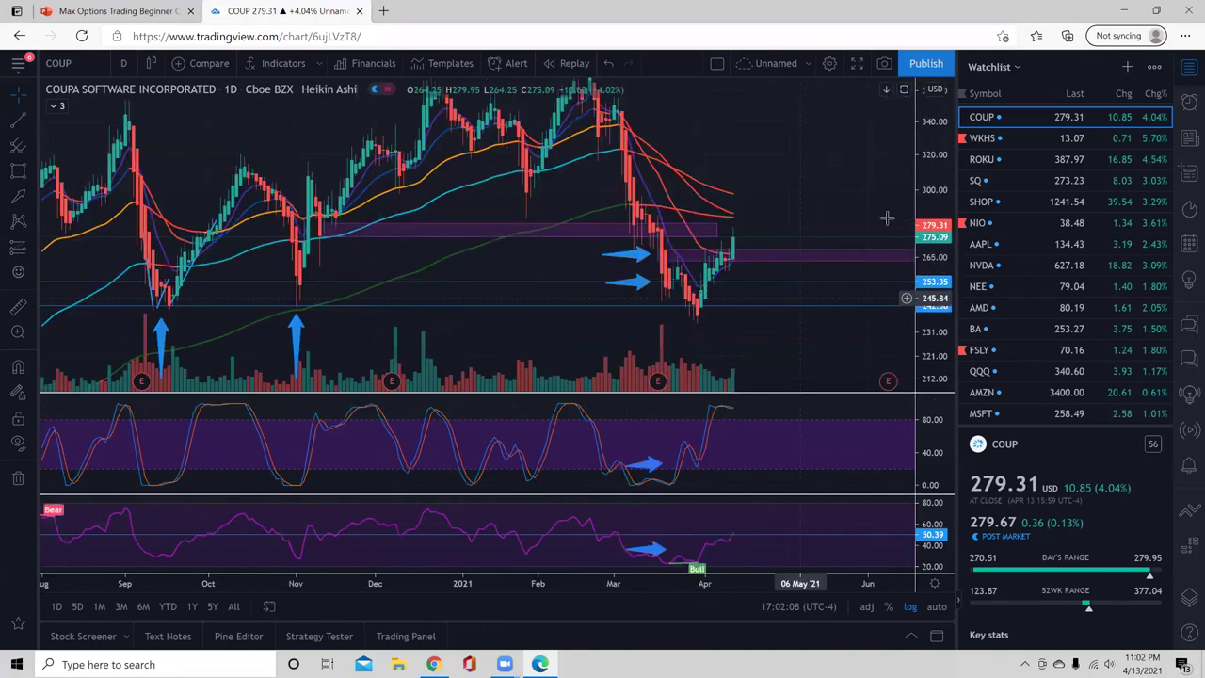
{"action": "left_click_drag", "start_coordinate": [914, 252], "coordinate": [713, 328]}
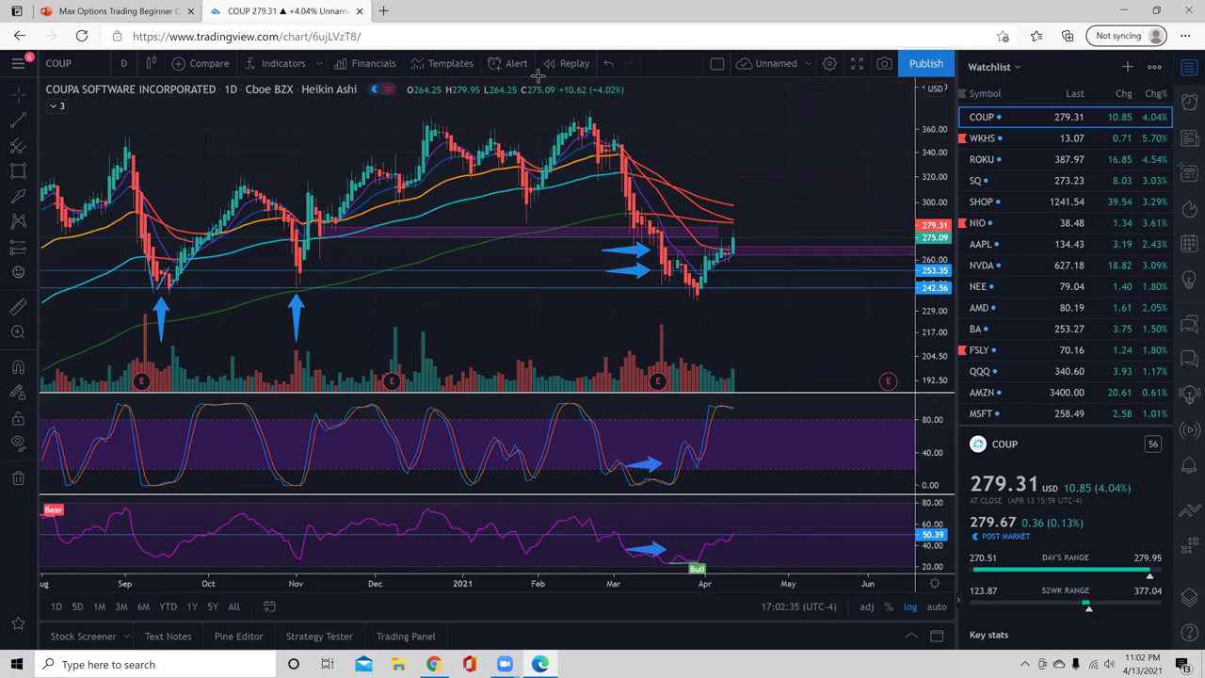
{"action": "scroll", "coordinate": [561, 110], "scroll_direction": "down", "scroll_amount": 1}
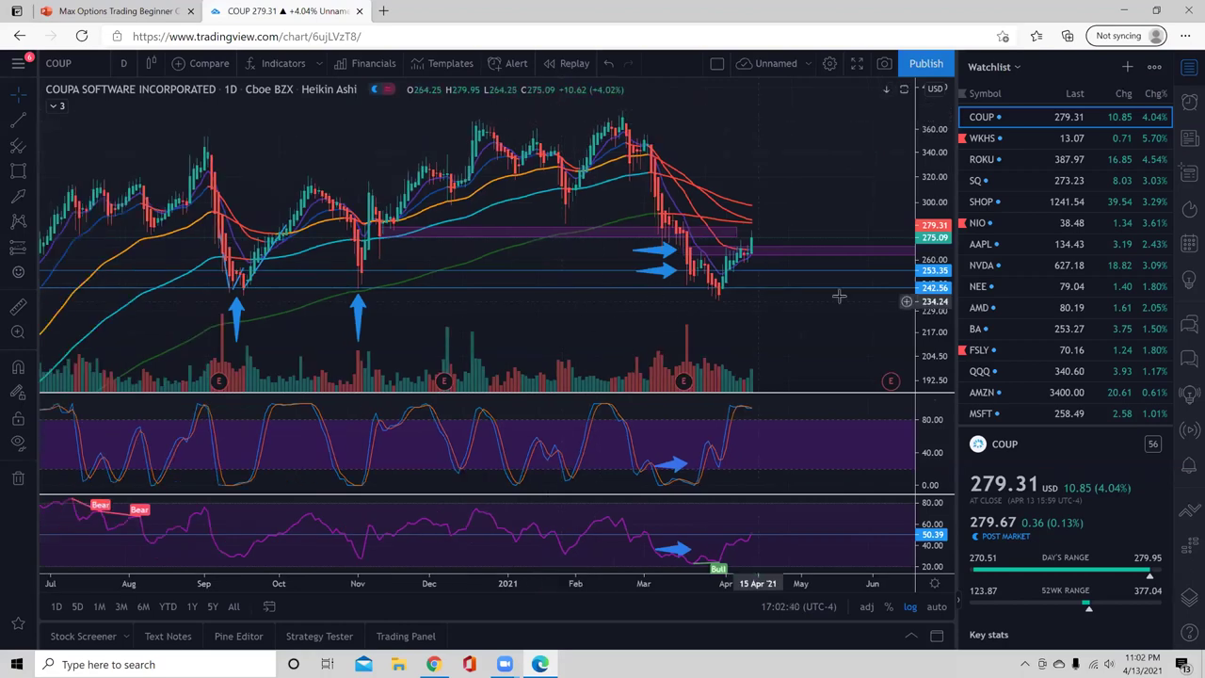
Open the daily FSLY chart and examine its price history and drawn patterns back to mid-2020
{"action": "left_click", "coordinate": [1026, 349]}
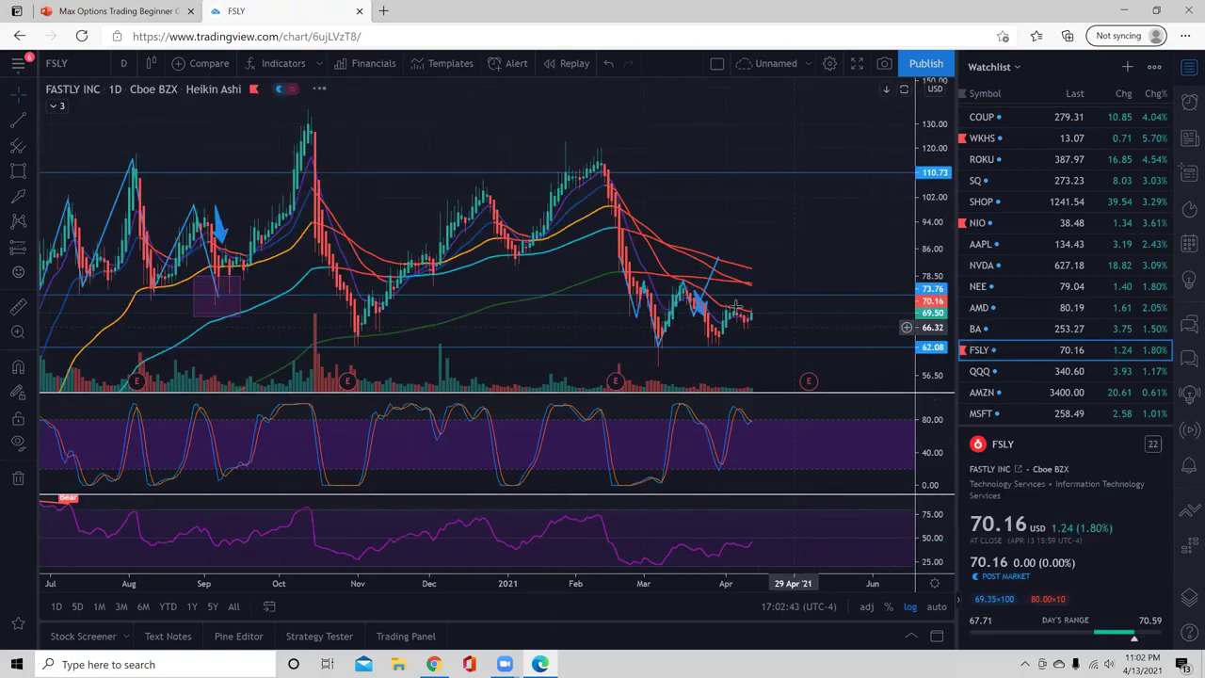
{"action": "scroll", "coordinate": [672, 298], "scroll_direction": "down", "scroll_amount": 3}
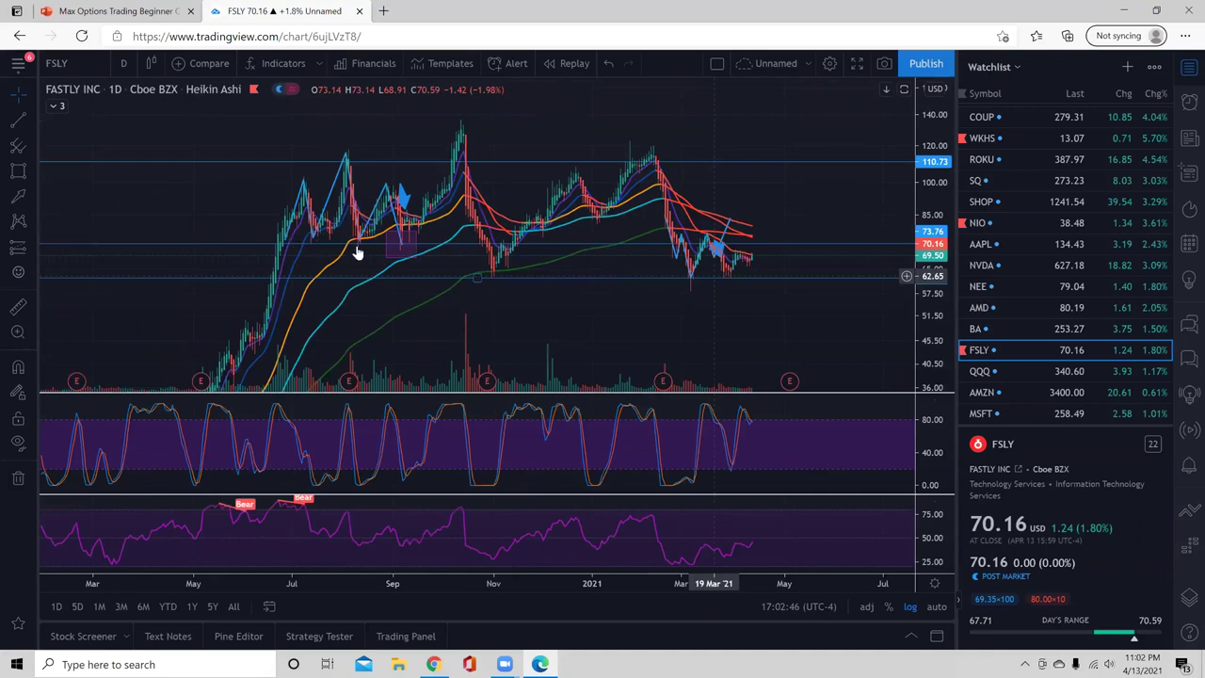
{"action": "scroll", "coordinate": [374, 326], "scroll_direction": "up", "scroll_amount": 3}
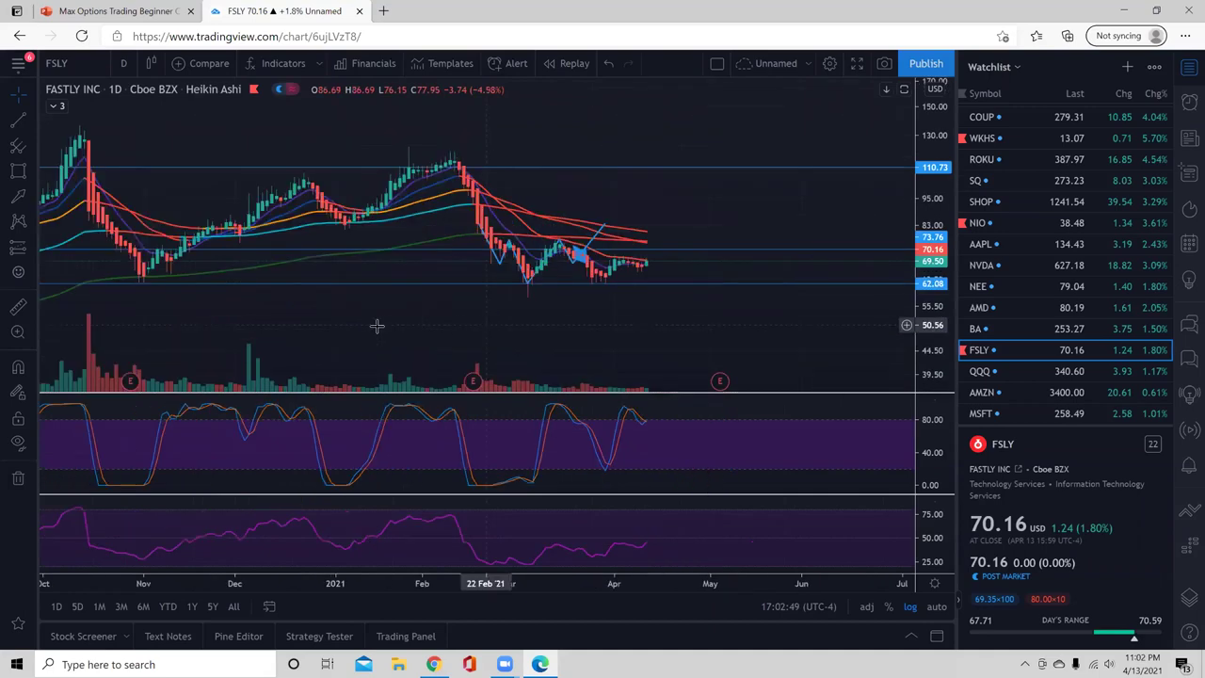
{"action": "left_click_drag", "start_coordinate": [166, 279], "coordinate": [500, 318]}
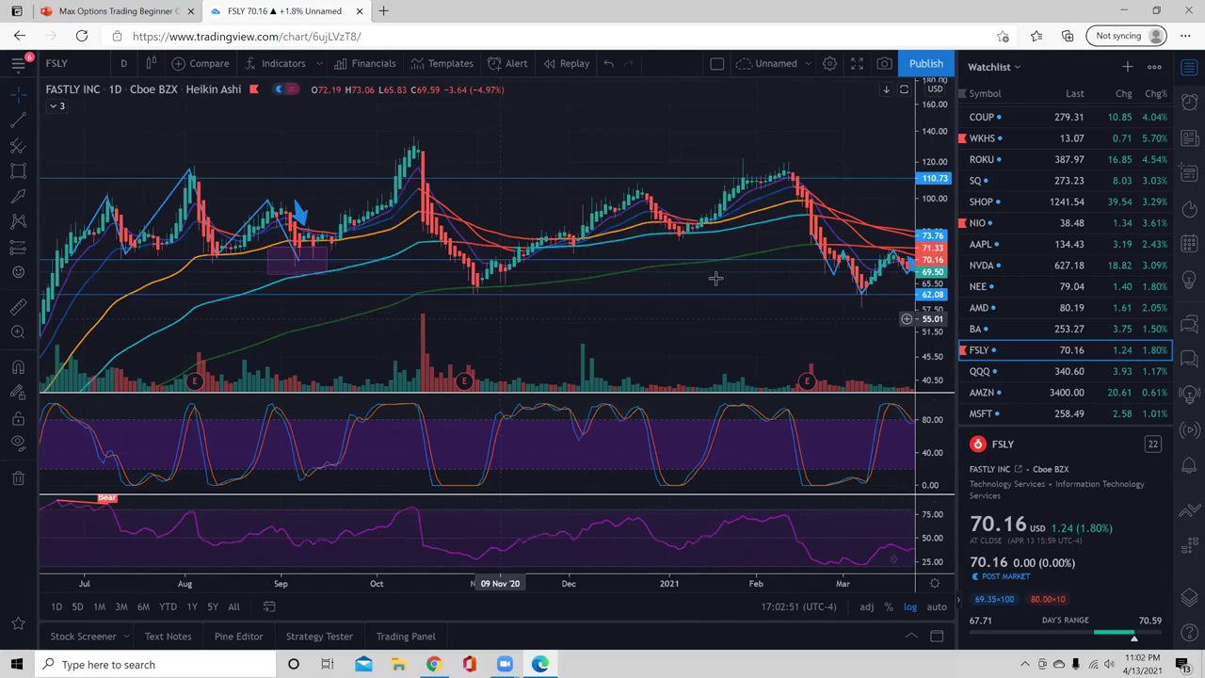
{"action": "scroll", "coordinate": [540, 311], "scroll_direction": "right", "scroll_amount": 5}
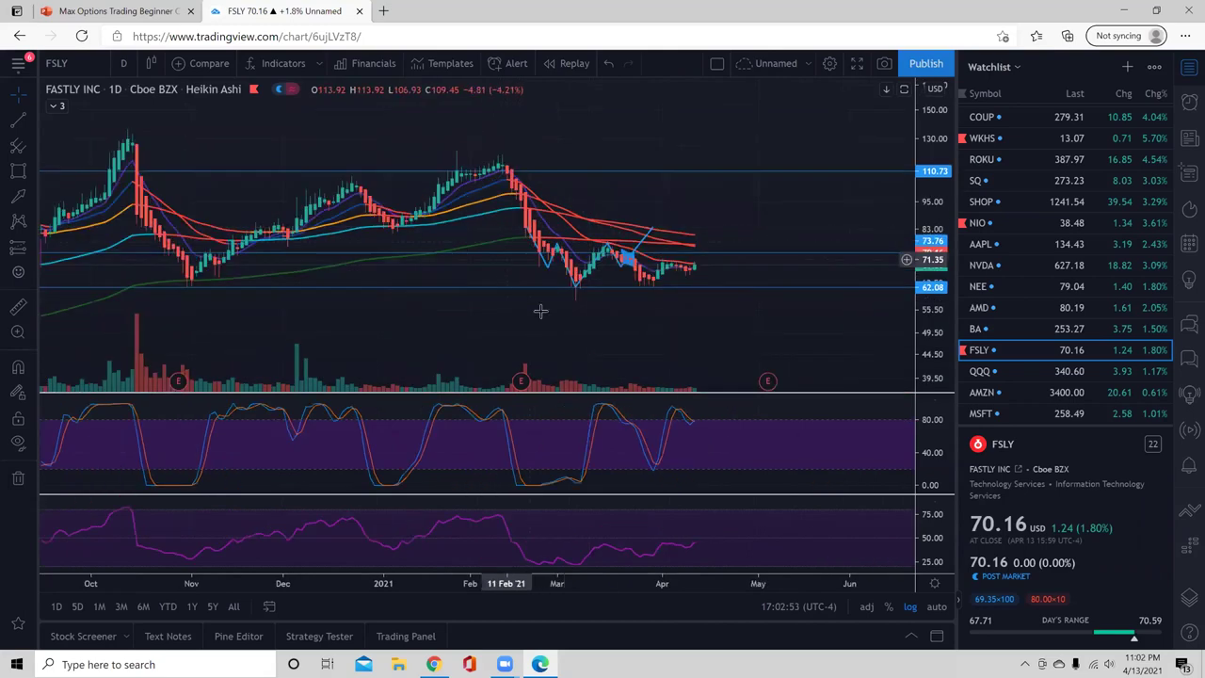
Stretch the FSLY price scale and examine the February to April 2021 pattern against both oscillator panes
{"action": "left_click", "coordinate": [603, 254]}
{"action": "left_click_drag", "start_coordinate": [939, 345], "coordinate": [905, 241]}
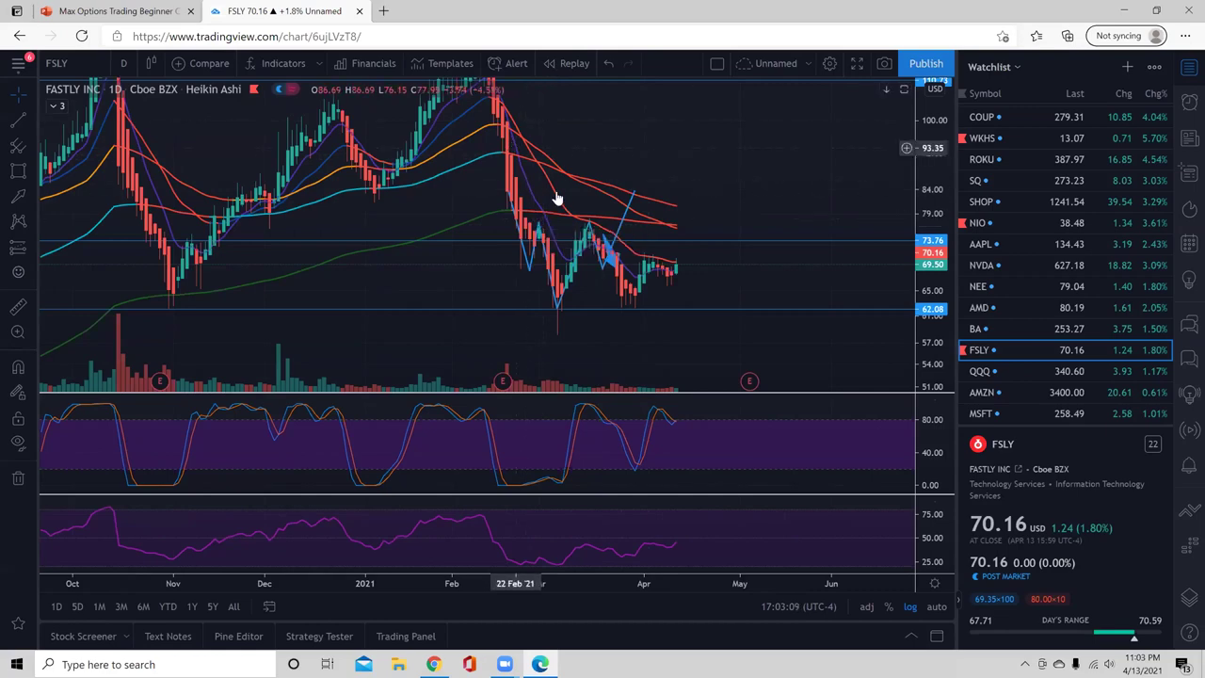
{"action": "left_click_drag", "start_coordinate": [743, 143], "coordinate": [770, 133]}
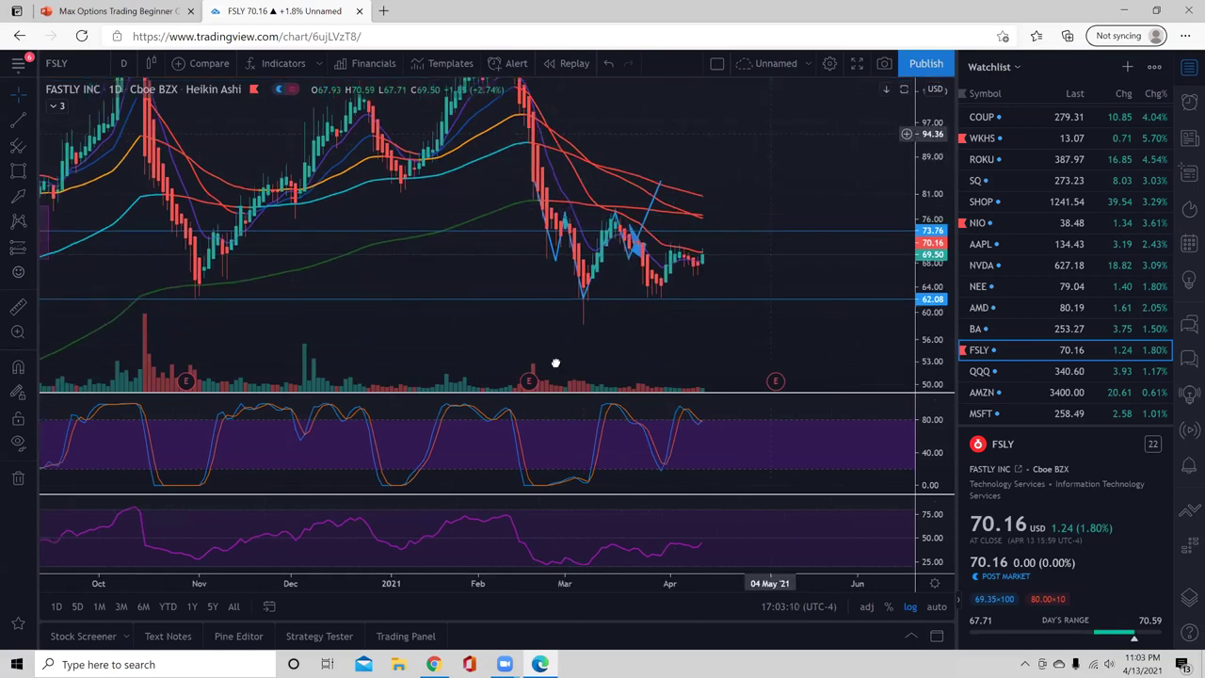
{"action": "left_click_drag", "start_coordinate": [664, 173], "coordinate": [661, 136]}
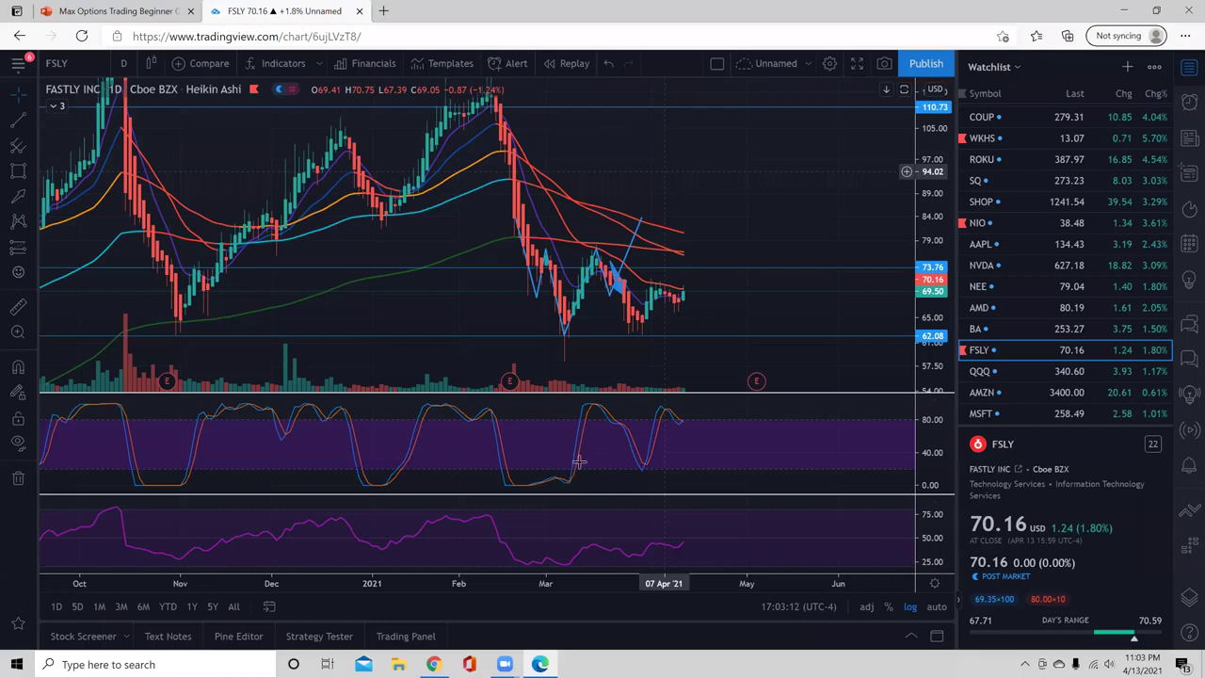
{"action": "left_click", "coordinate": [557, 560]}
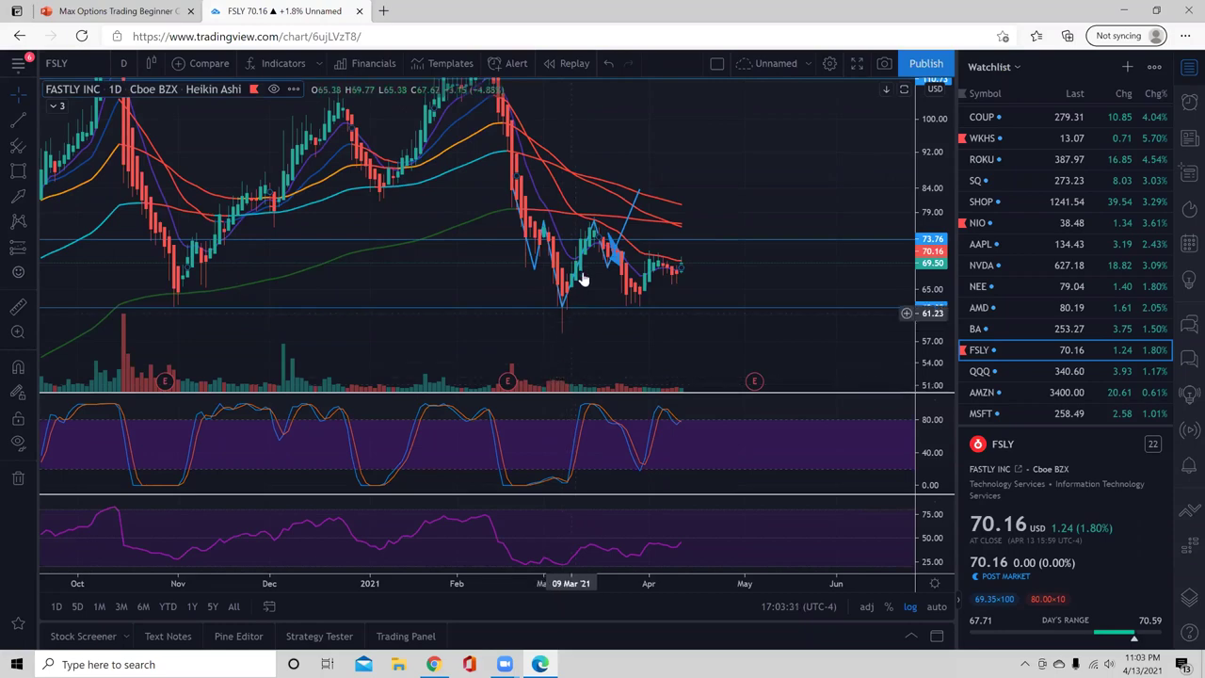
{"action": "scroll", "coordinate": [649, 216], "scroll_direction": "down", "scroll_amount": 2}
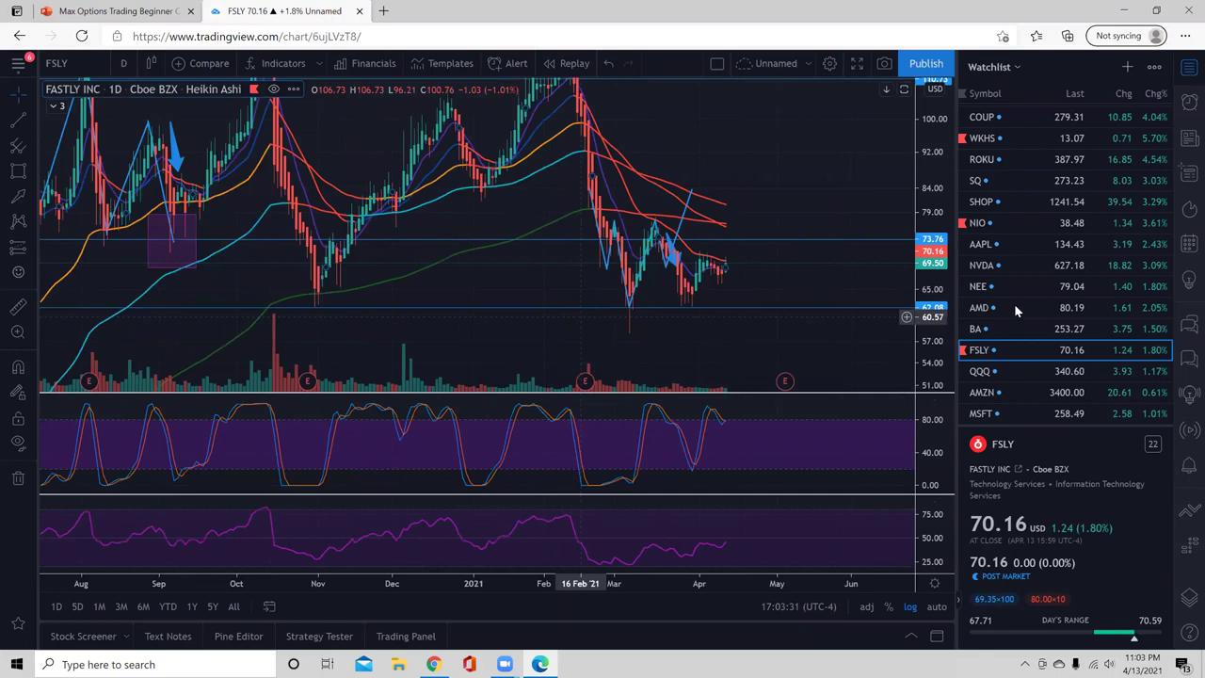
Sort the watchlist by symbol to find MA and examine its daily chart around the November 2020 rebound and Bear labels
{"action": "scroll", "coordinate": [996, 283], "scroll_direction": "down", "scroll_amount": 1}
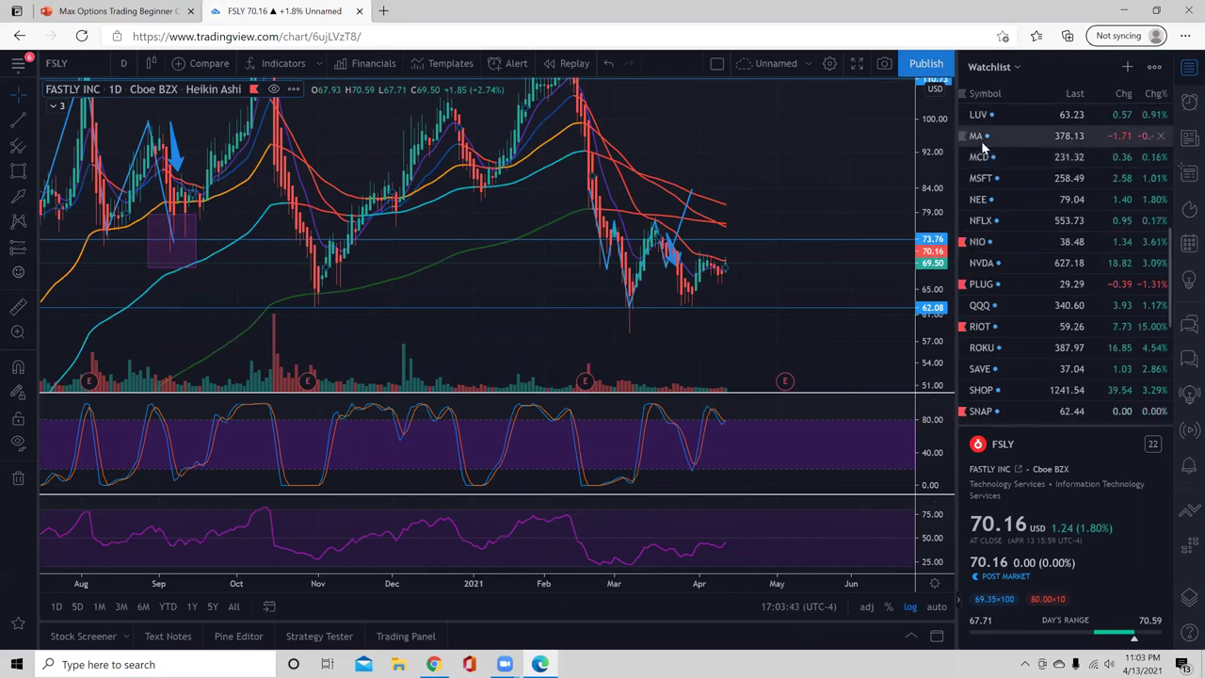
{"action": "key", "text": "Down"}
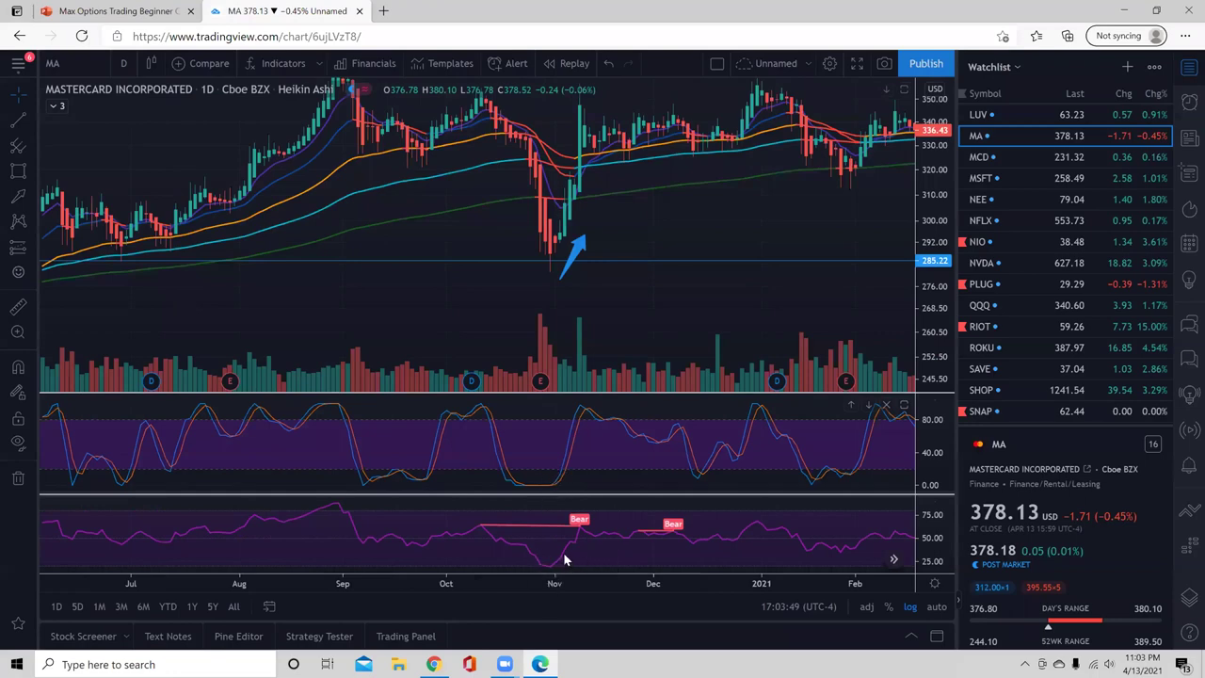
{"action": "mouse_move", "coordinate": [563, 559]}
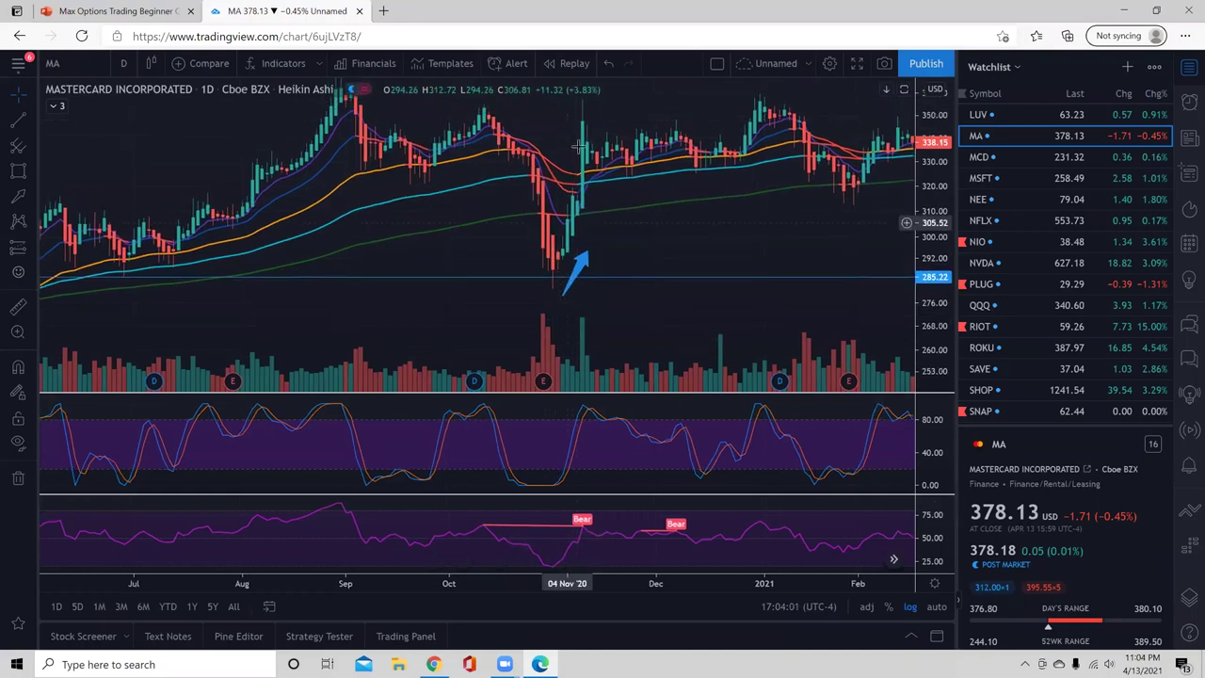
{"action": "left_click_drag", "start_coordinate": [918, 236], "coordinate": [919, 274]}
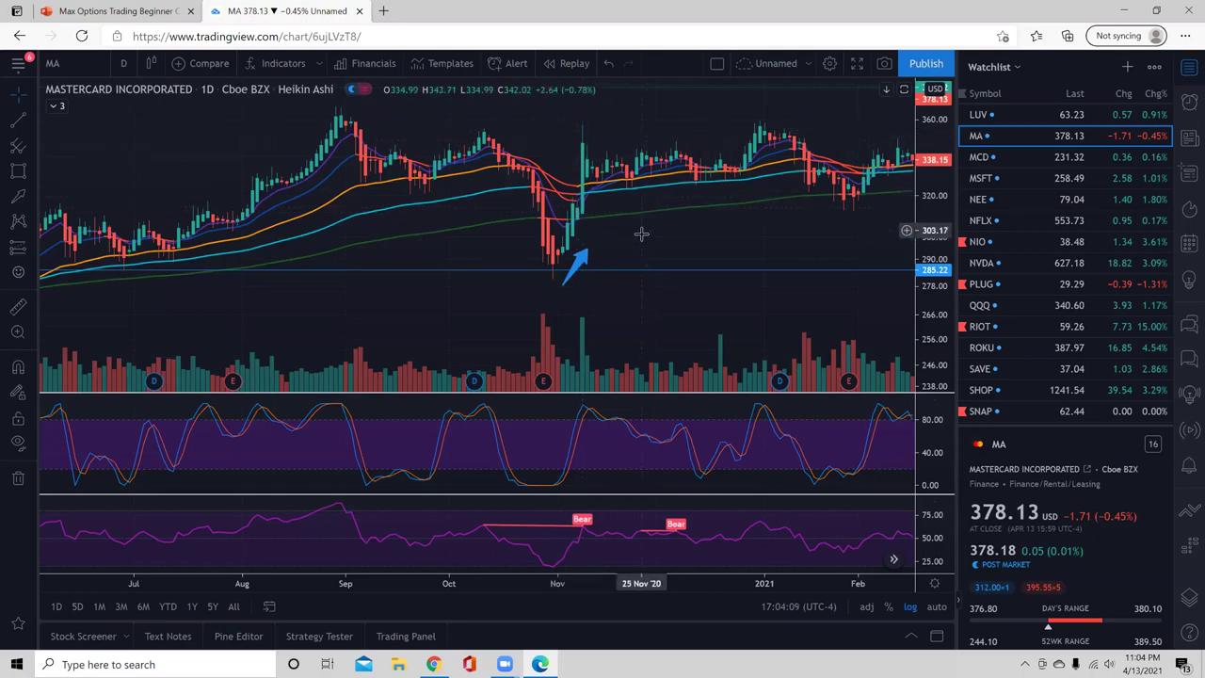
{"action": "scroll", "coordinate": [642, 235], "scroll_direction": "up", "scroll_amount": 1}
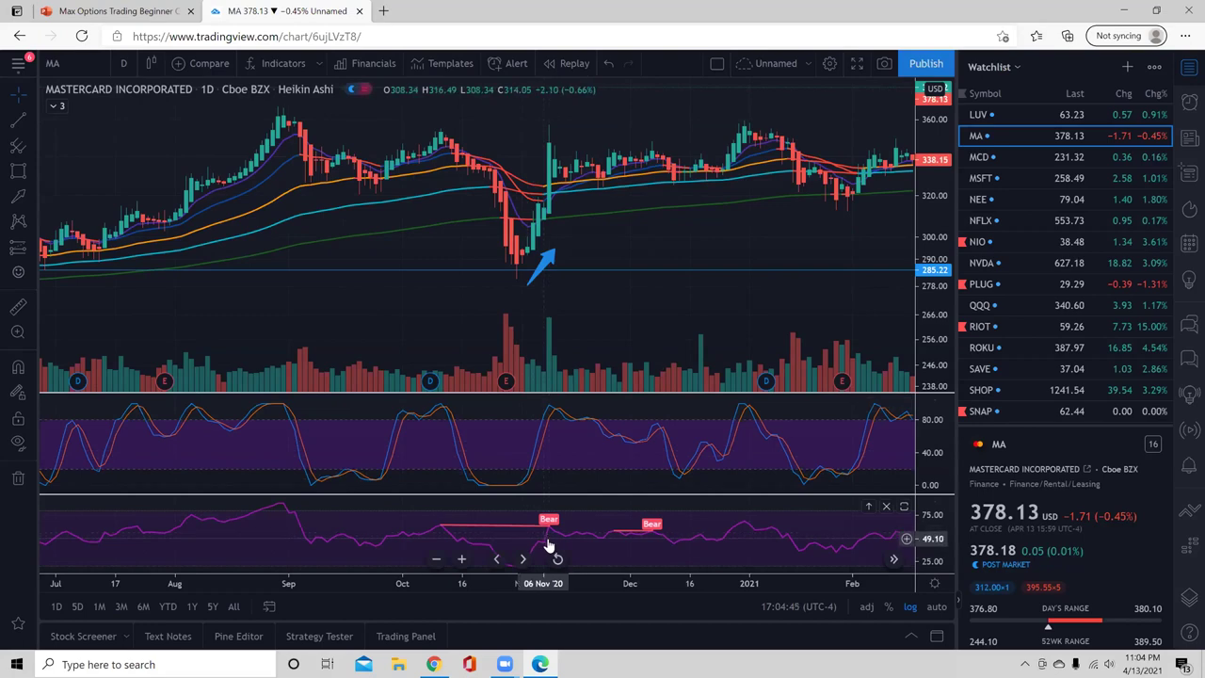
{"action": "left_click_drag", "start_coordinate": [595, 236], "coordinate": [553, 233]}
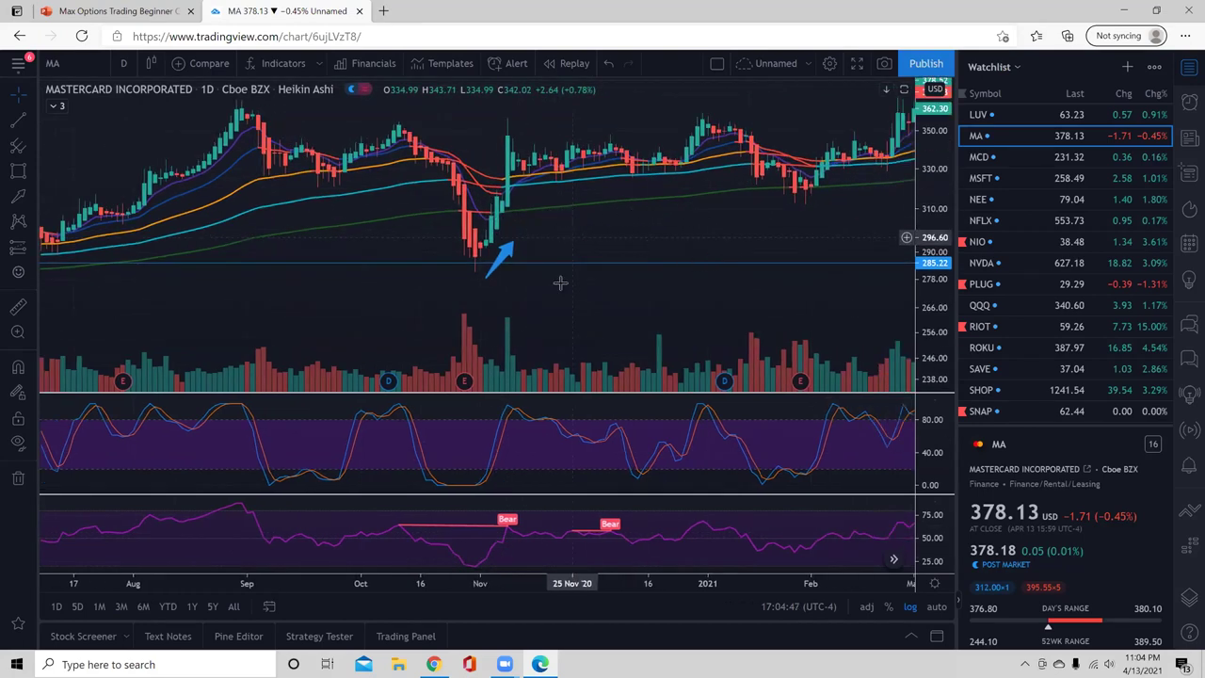
Open the daily TSLA chart and examine the September to November 2020 triangle and the price action after its breakout
{"action": "scroll", "coordinate": [596, 257], "scroll_direction": "down", "scroll_amount": 3}
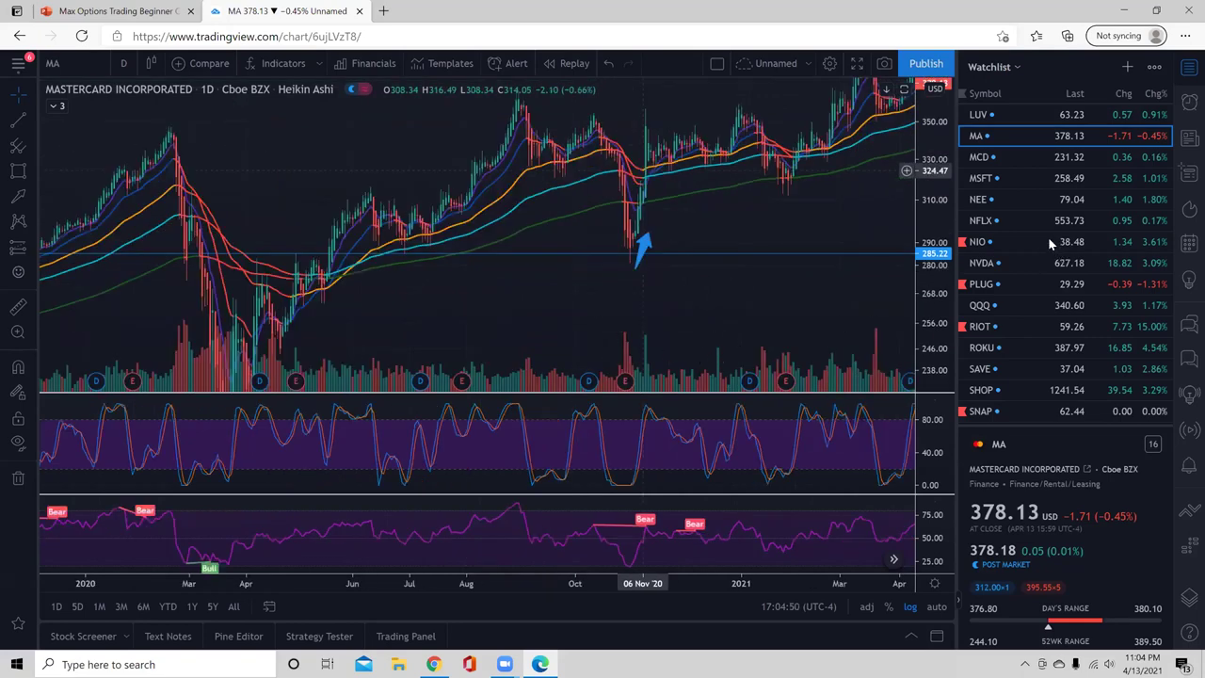
{"action": "scroll", "coordinate": [1018, 157], "scroll_direction": "up", "scroll_amount": 2}
{"action": "scroll", "coordinate": [1025, 179], "scroll_direction": "down", "scroll_amount": 7}
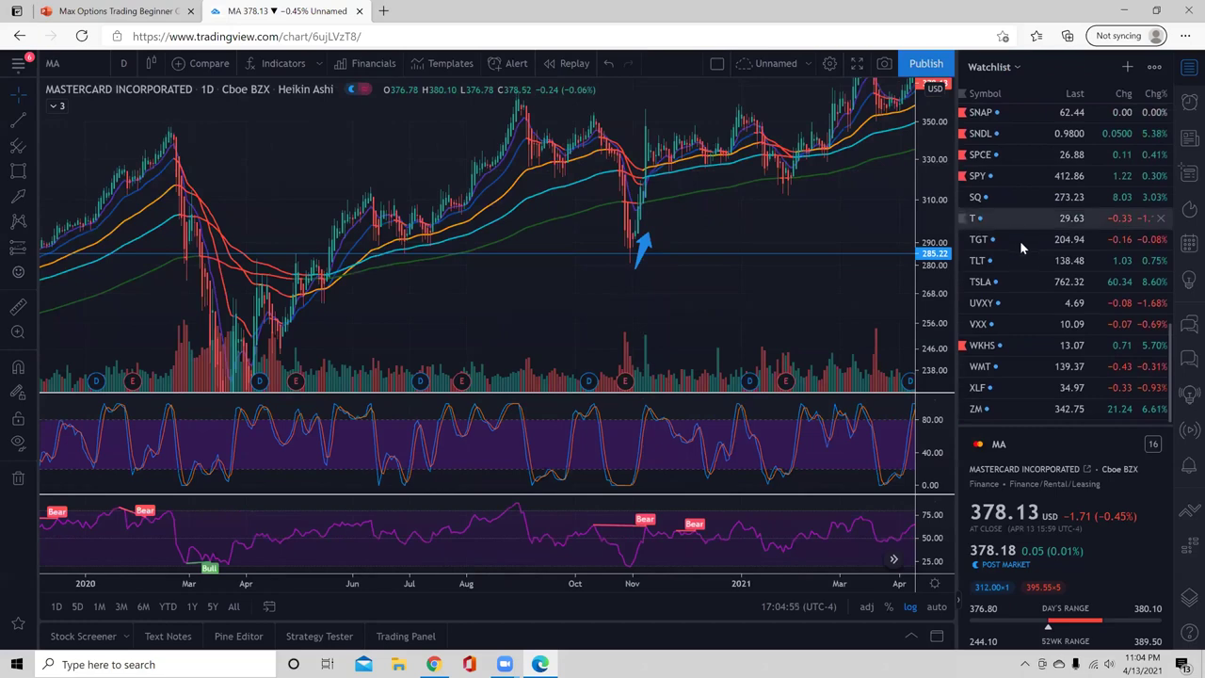
{"action": "left_click", "coordinate": [1012, 282]}
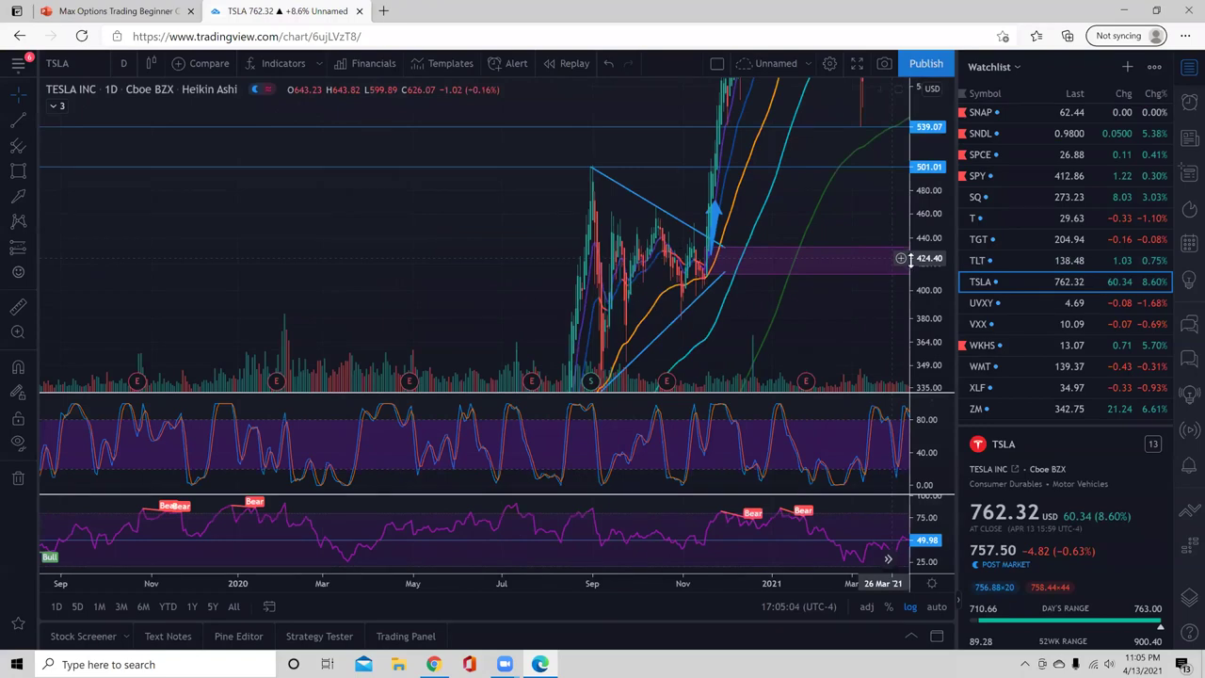
{"action": "scroll", "coordinate": [343, 194], "scroll_direction": "up", "scroll_amount": 3}
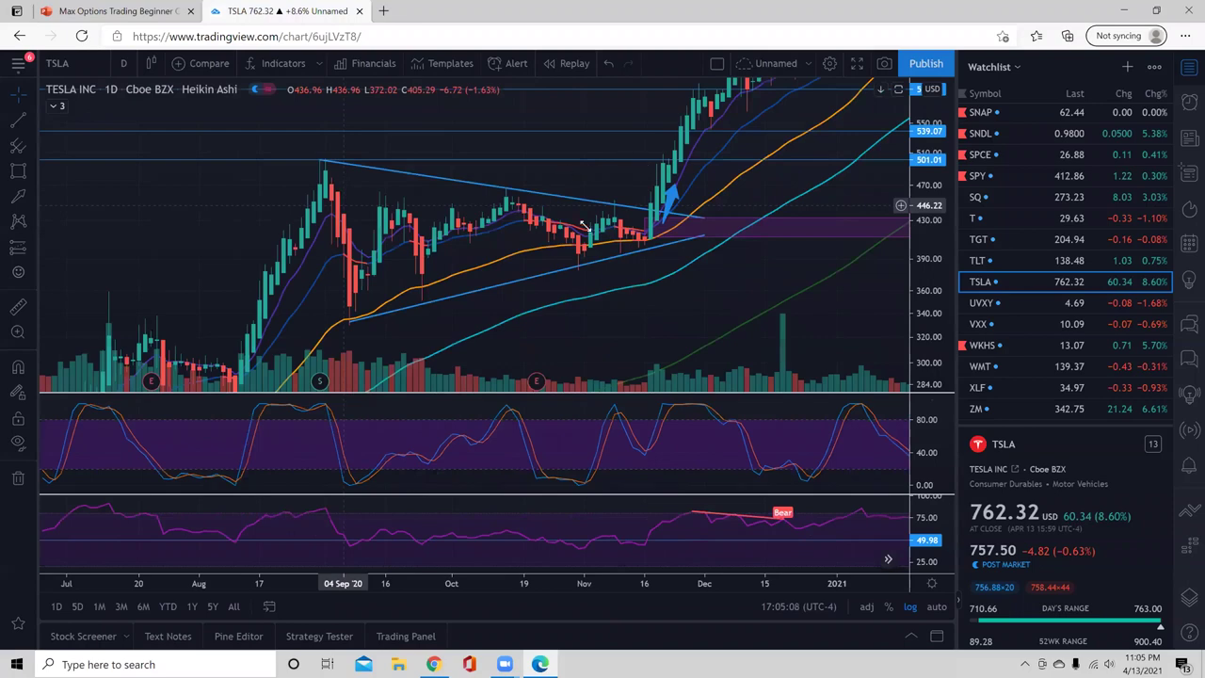
{"action": "left_click_drag", "start_coordinate": [583, 226], "coordinate": [523, 227]}
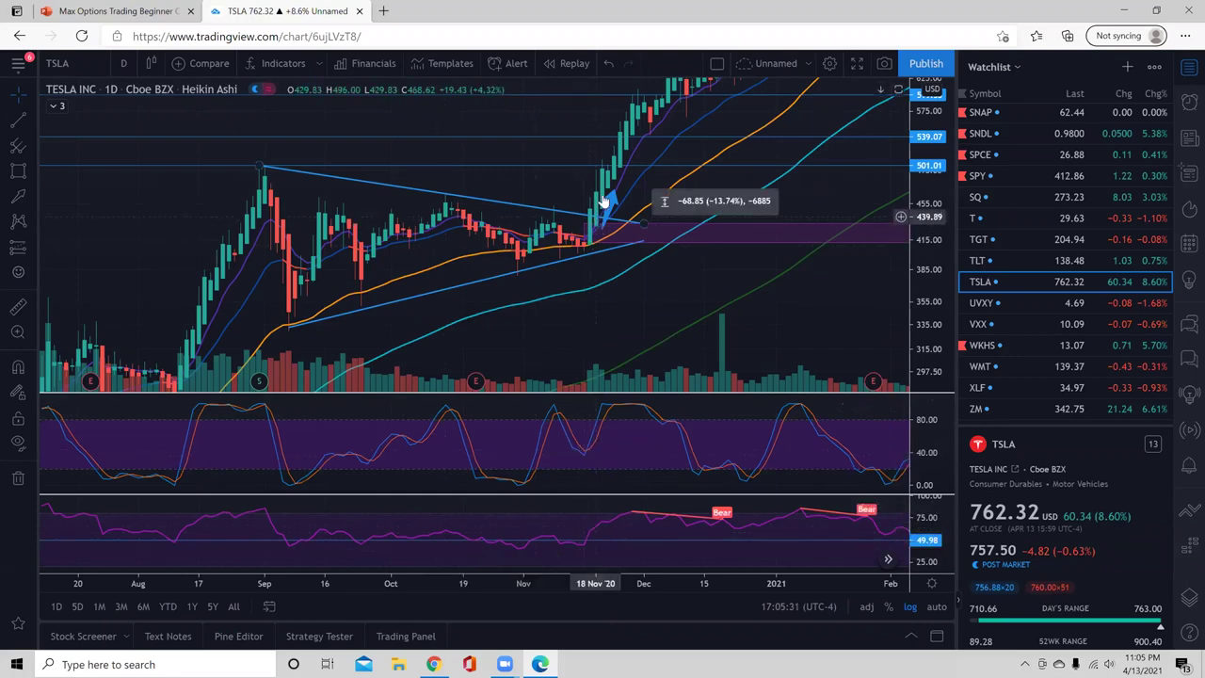
{"action": "left_click_drag", "start_coordinate": [682, 273], "coordinate": [667, 274]}
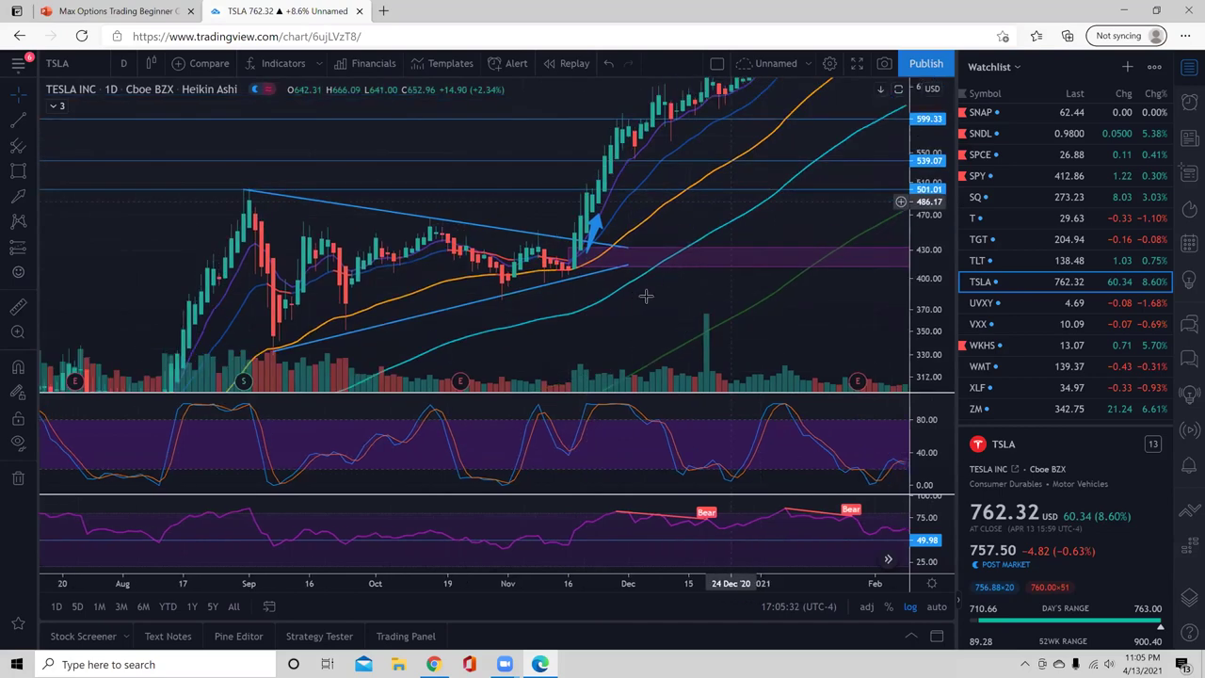
{"action": "scroll", "coordinate": [648, 187], "scroll_direction": "right", "scroll_amount": 5}
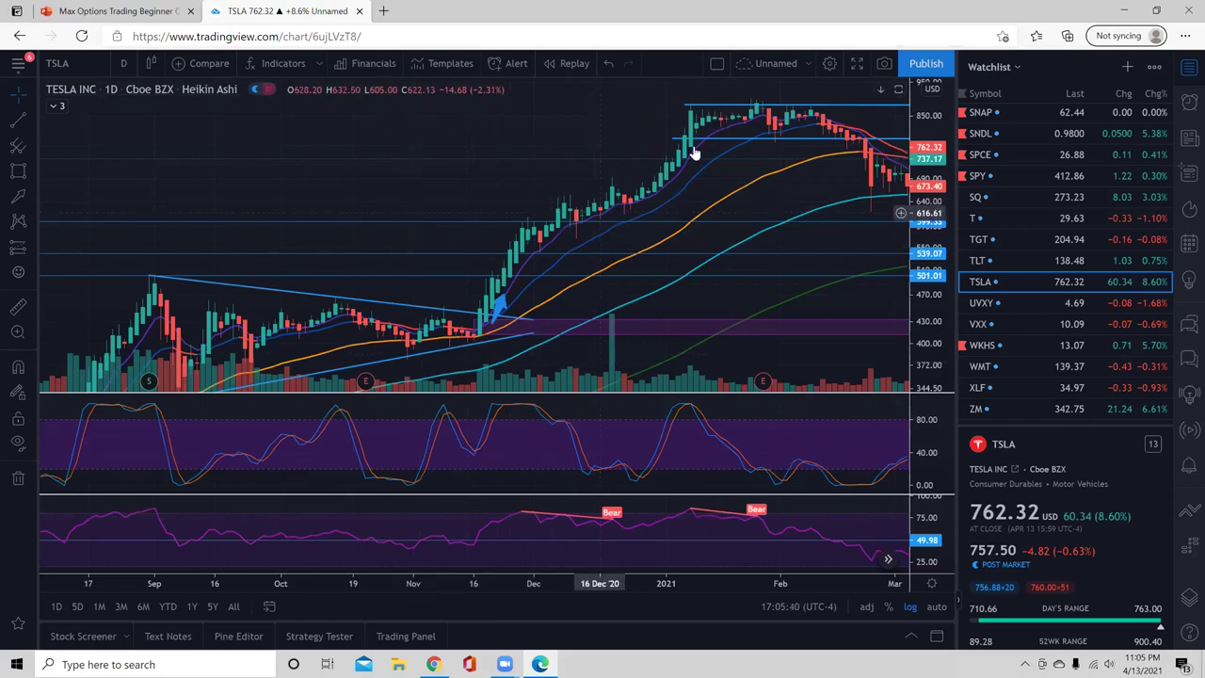
Compare TSLA's price action in regular candles with Heikin Ashi, and end on the Heikin Ashi style
{"action": "left_click", "coordinate": [153, 63]}
{"action": "left_click", "coordinate": [305, 167]}
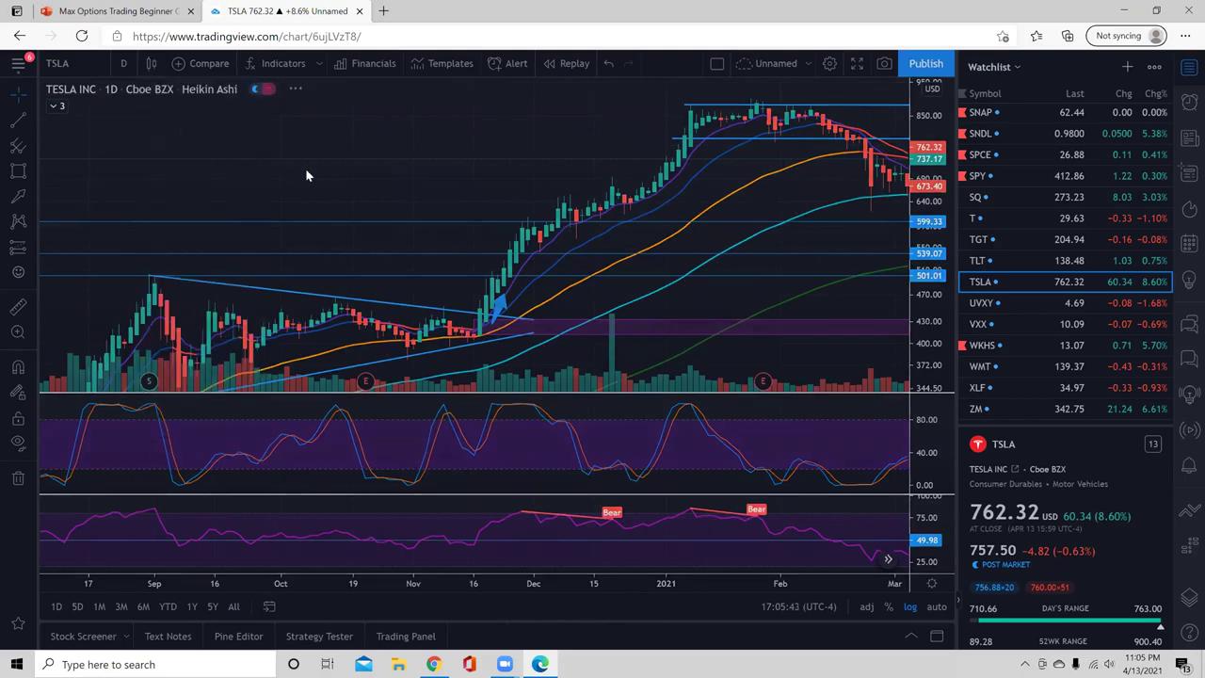
{"action": "left_click_drag", "start_coordinate": [249, 178], "coordinate": [442, 165]}
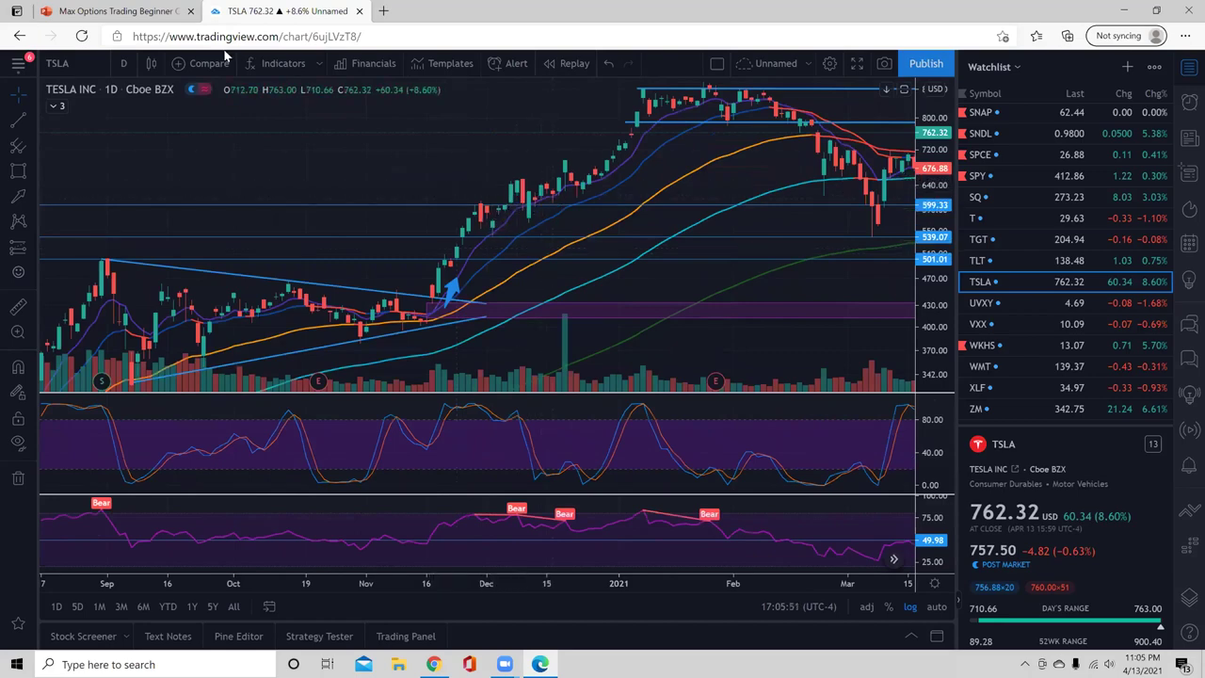
{"action": "left_click", "coordinate": [153, 67]}
{"action": "left_click", "coordinate": [182, 181]}
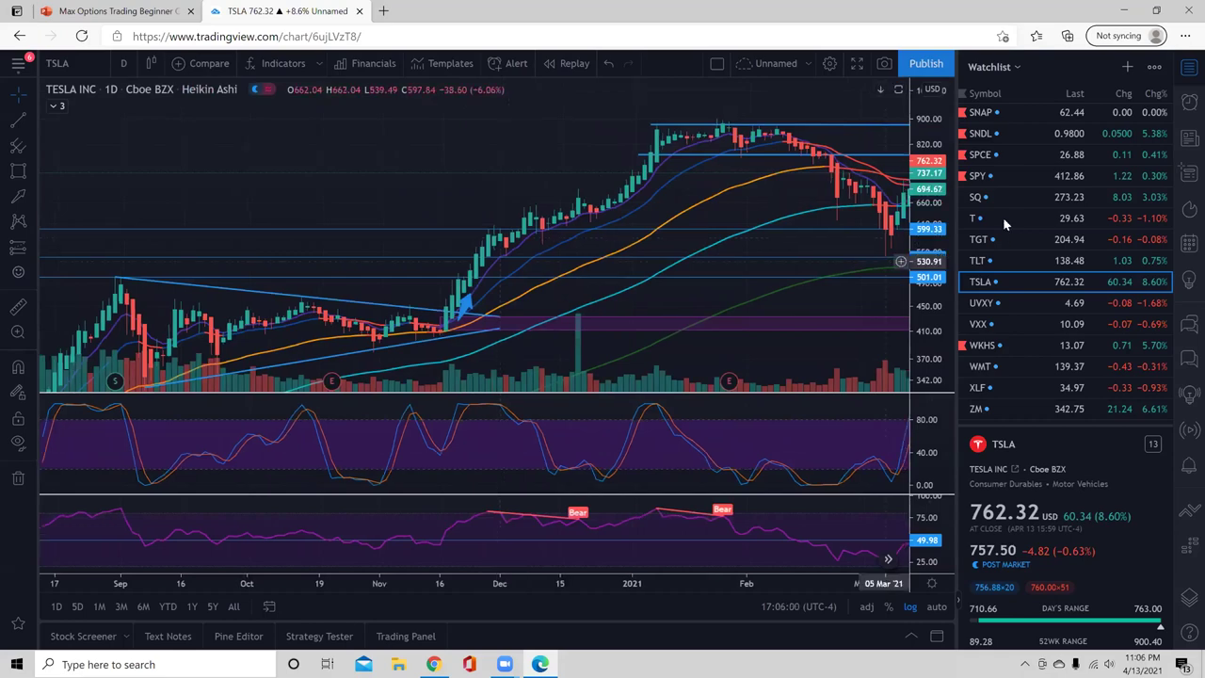
Open the daily SPY chart and examine its rising channel around the September 2020 peak
{"action": "left_click", "coordinate": [984, 176]}
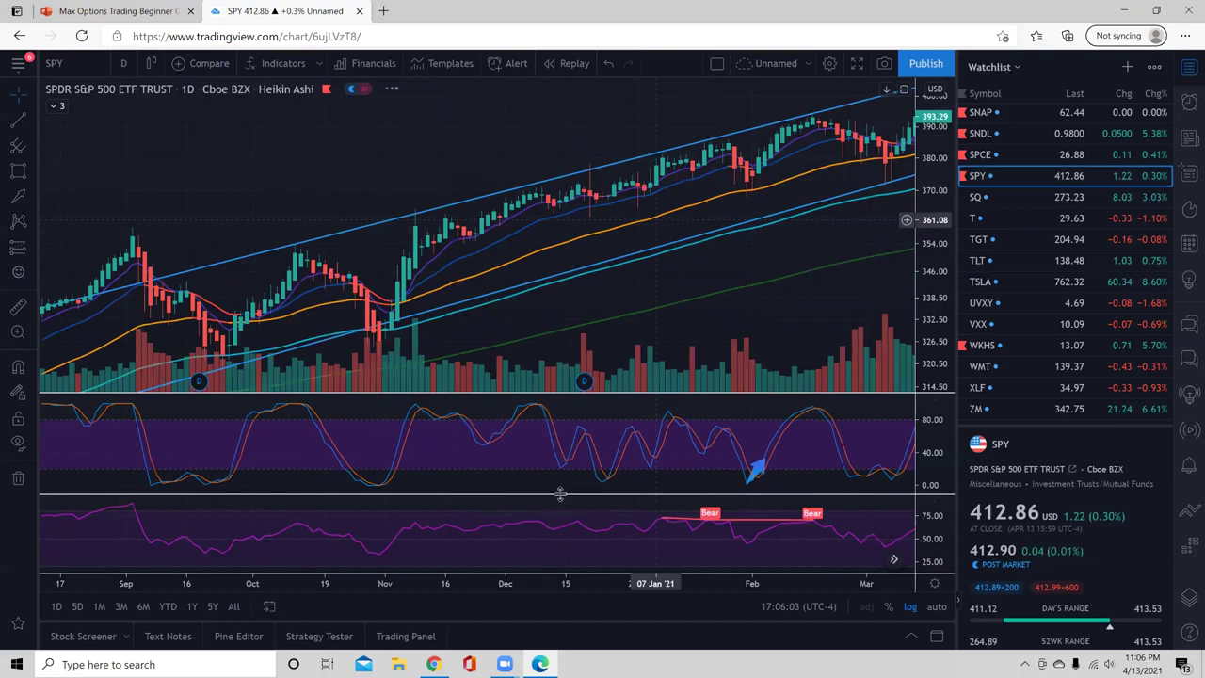
{"action": "scroll", "coordinate": [484, 183], "scroll_direction": "down", "scroll_amount": 5}
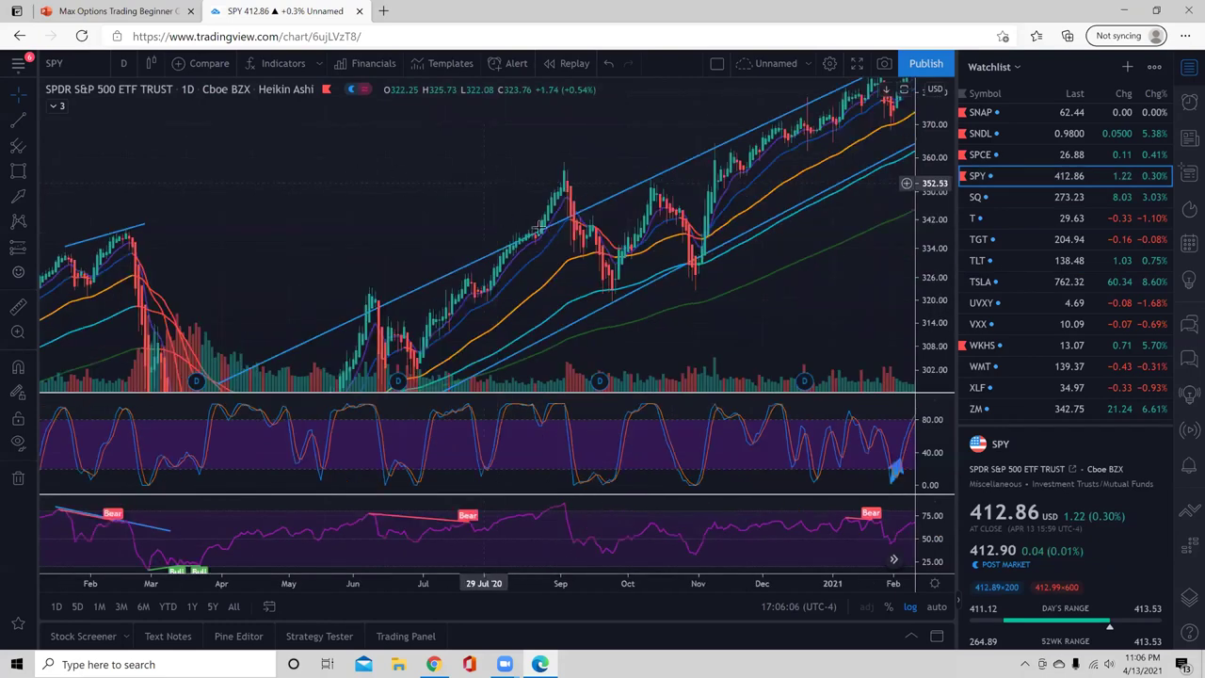
{"action": "scroll", "coordinate": [553, 234], "scroll_direction": "up", "scroll_amount": 3}
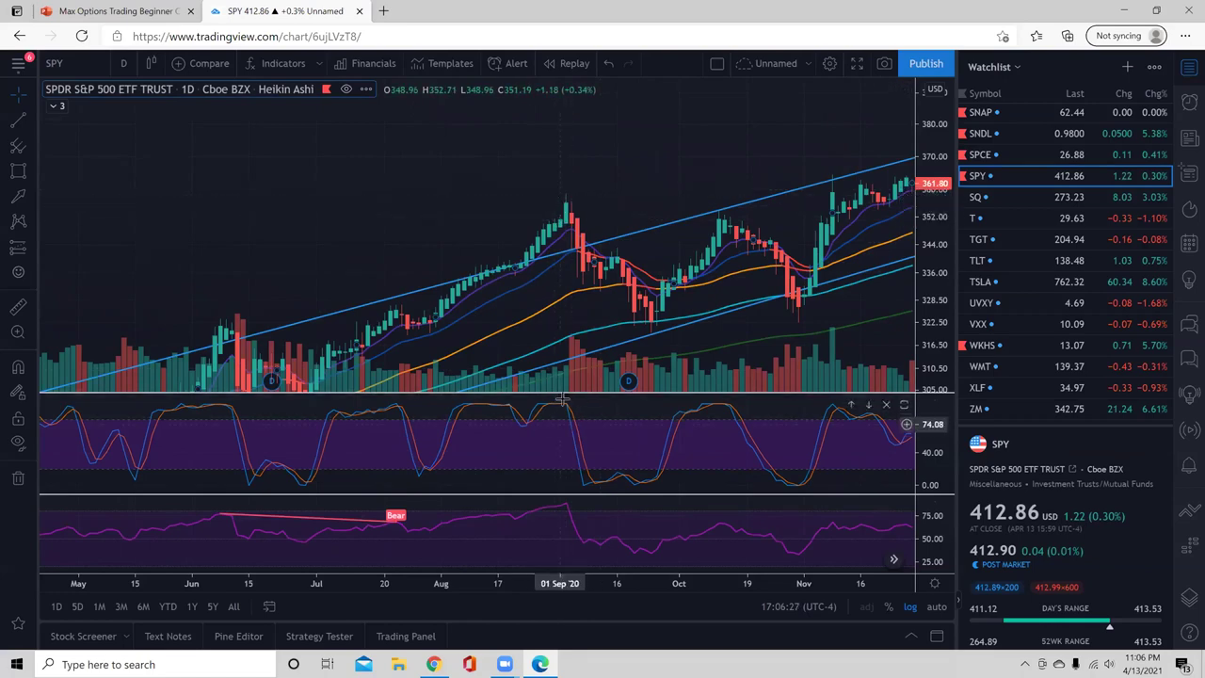
Mark SPY's early September 2020 turn with arrows in both oscillator panes and beside the price peak
{"action": "left_click", "coordinate": [16, 194]}
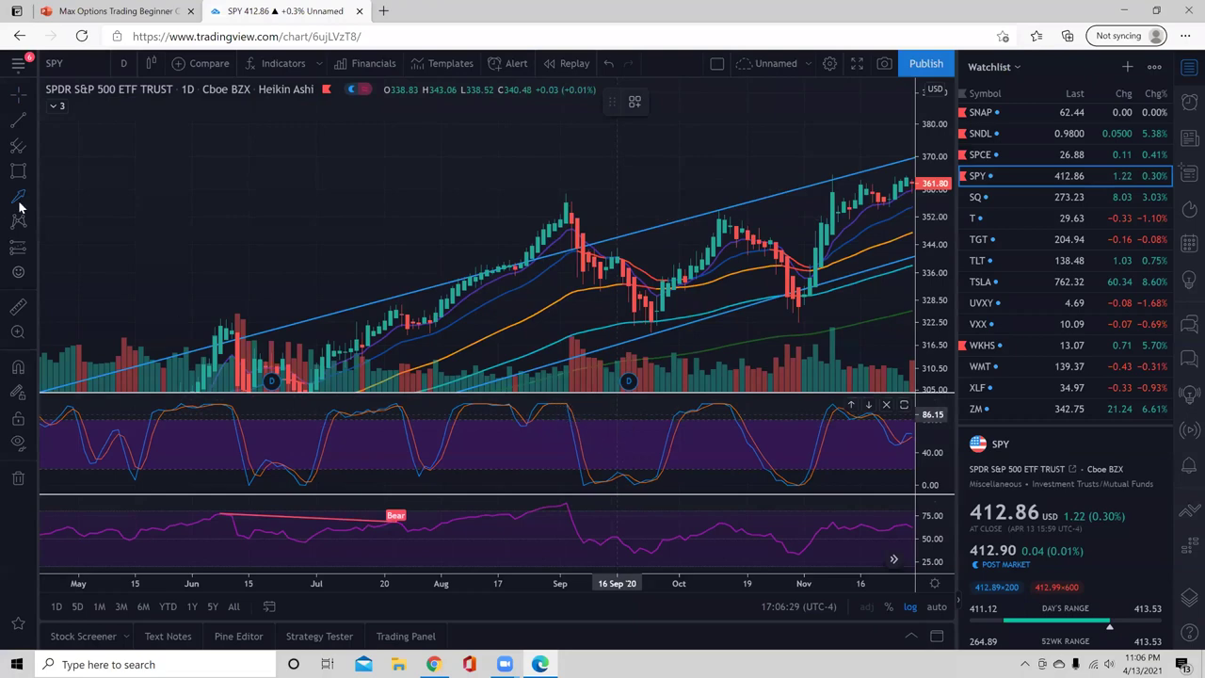
{"action": "left_click_drag", "start_coordinate": [633, 508], "coordinate": [576, 508]}
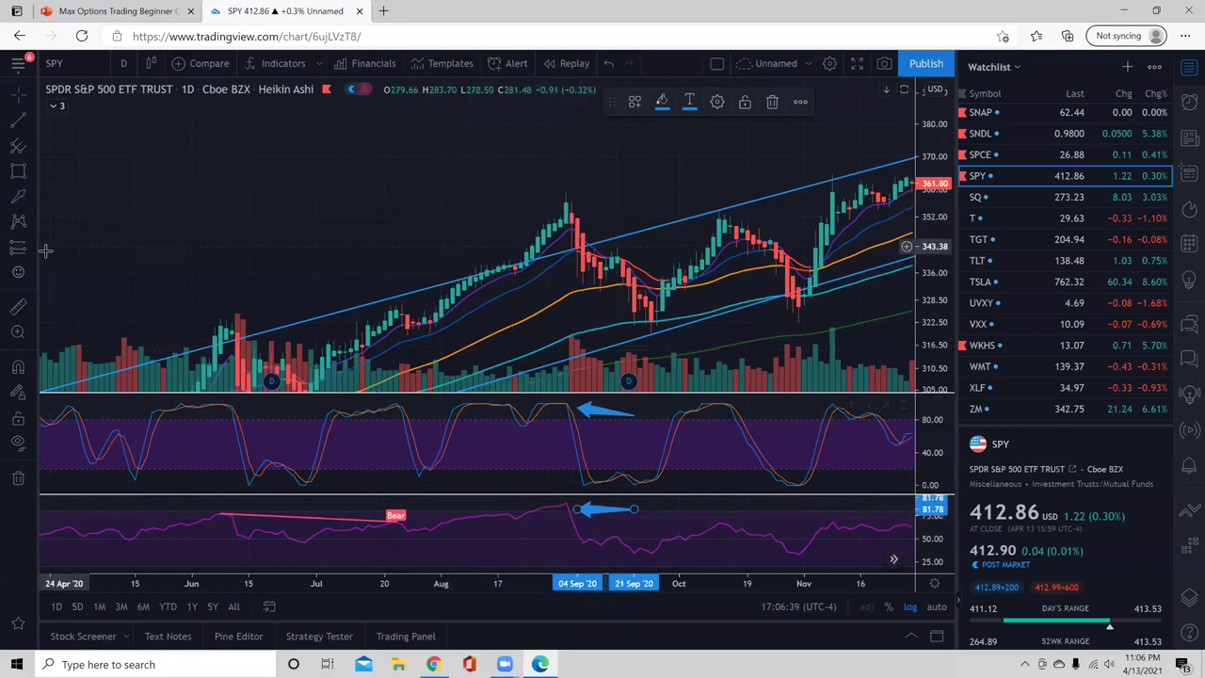
{"action": "left_click", "coordinate": [398, 236]}
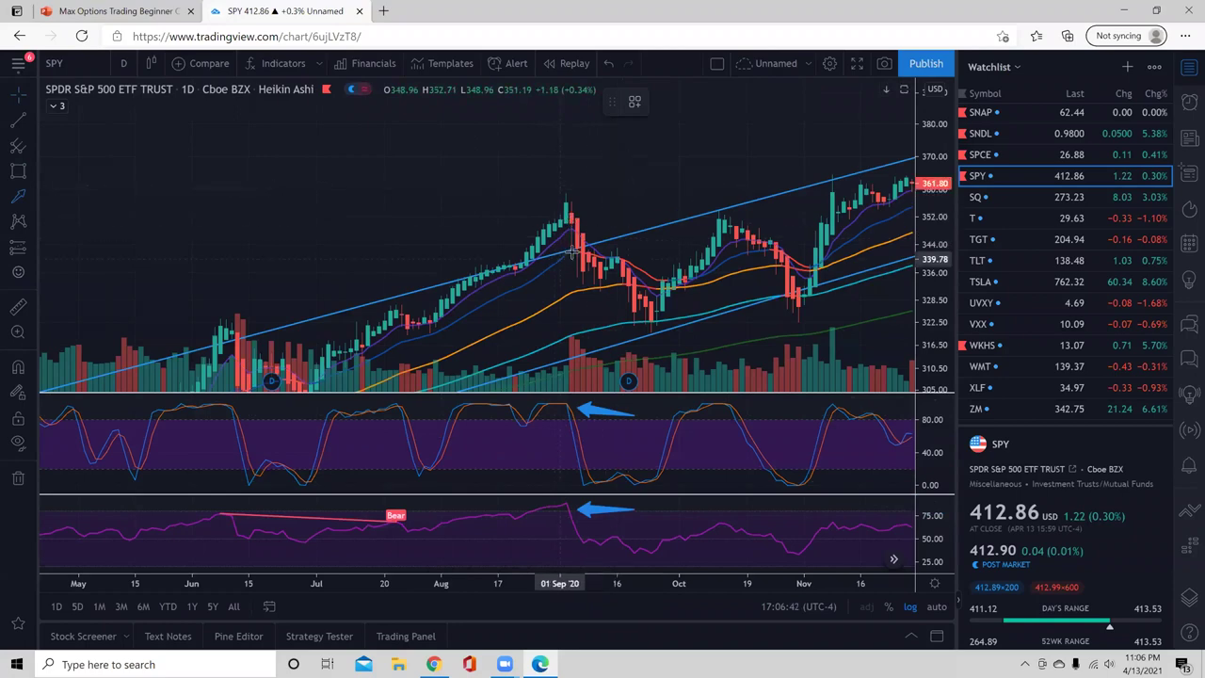
{"action": "left_click_drag", "start_coordinate": [617, 199], "coordinate": [584, 224]}
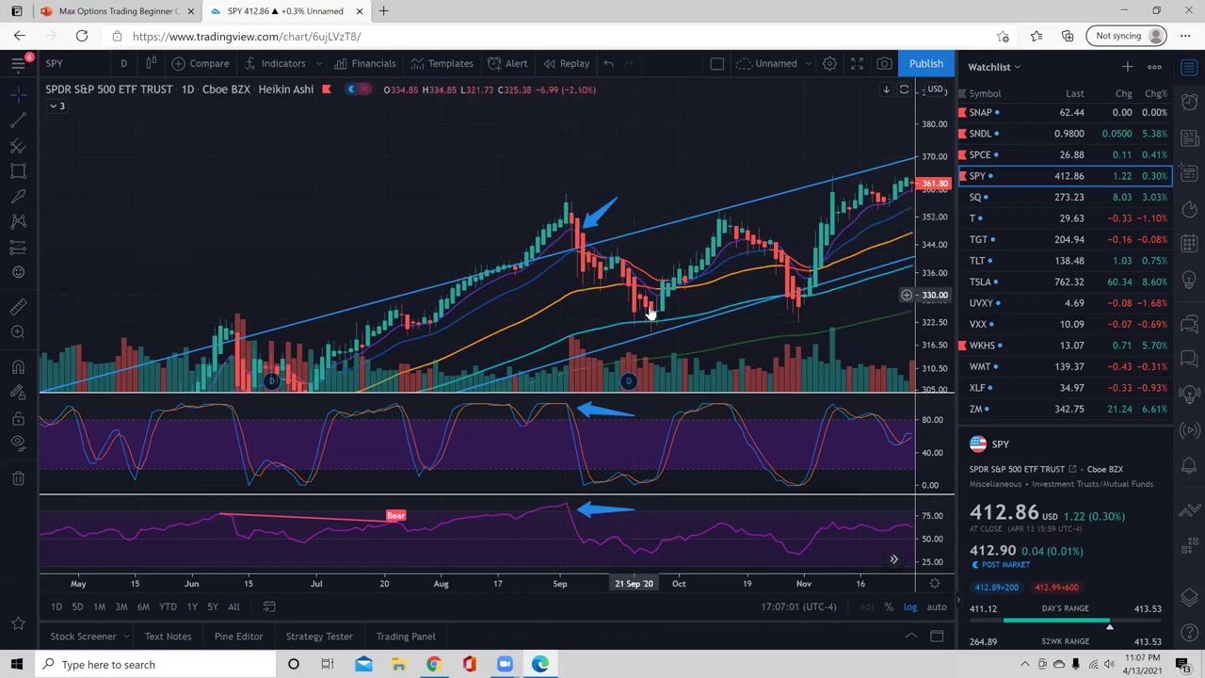
Delete the two September 2020 arrows from SPY's oscillator panes
{"action": "left_click", "coordinate": [595, 509]}
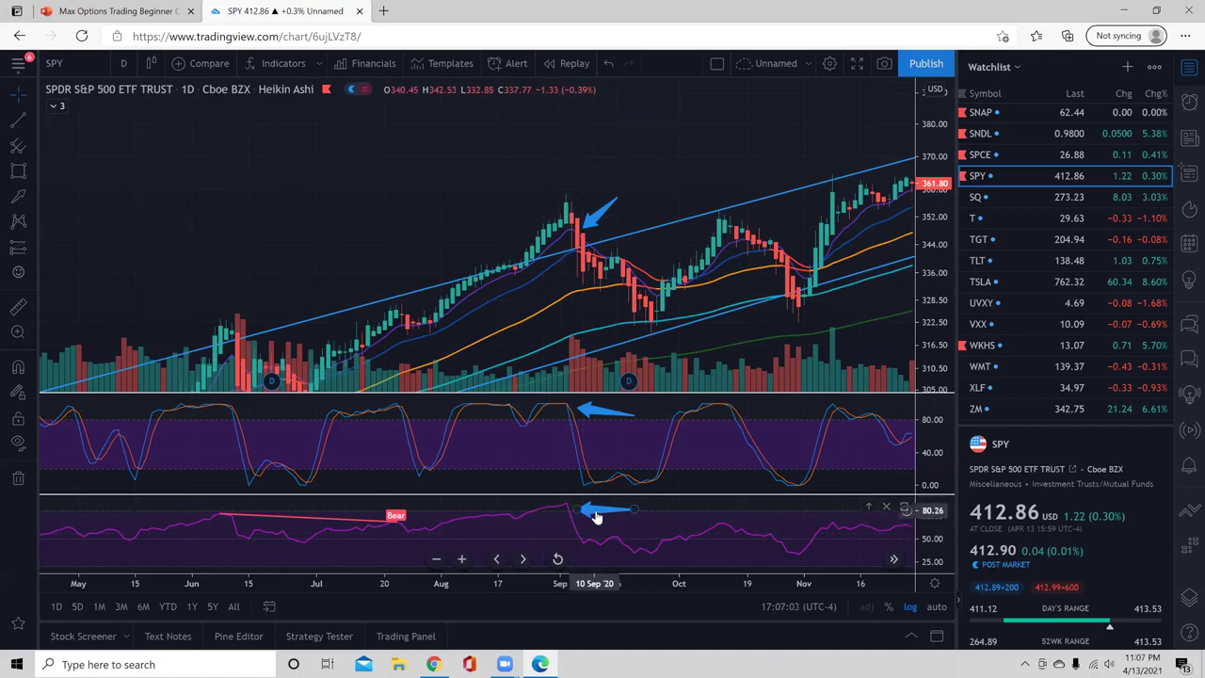
{"action": "key", "text": "Delete"}
{"action": "left_click", "coordinate": [589, 410]}
{"action": "key", "text": "Delete"}
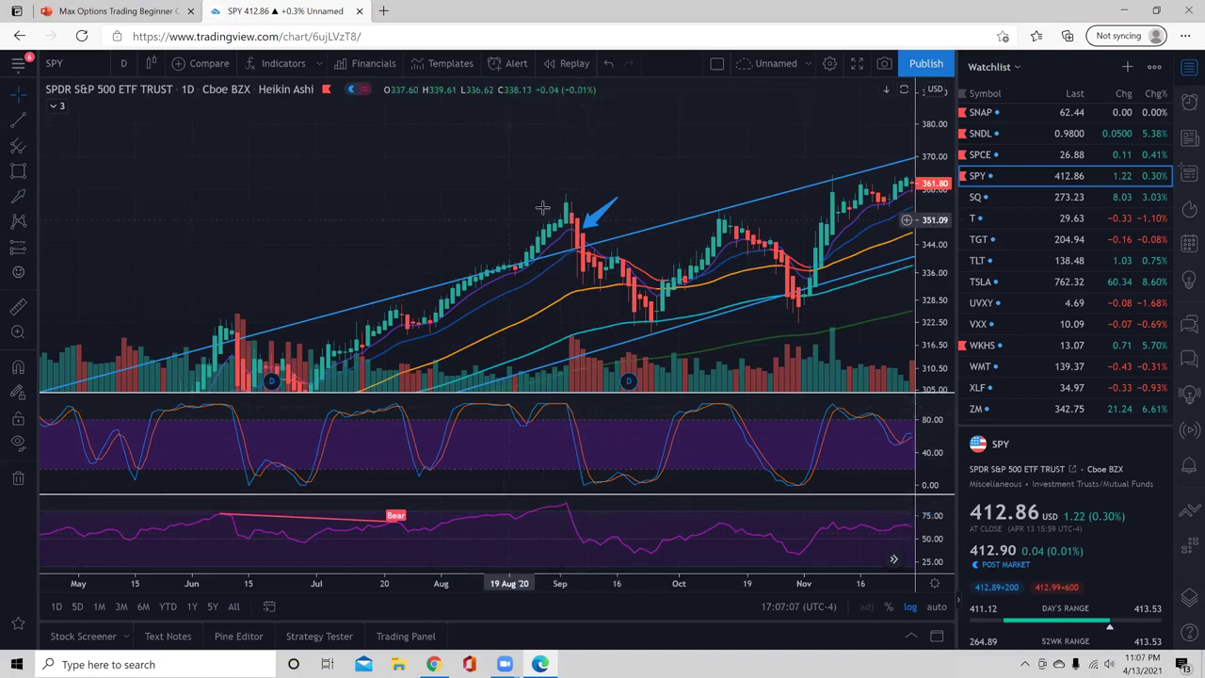
Examine SPY's rising channel from early 2020 through April 2021
{"action": "left_click_drag", "start_coordinate": [476, 210], "coordinate": [431, 180]}
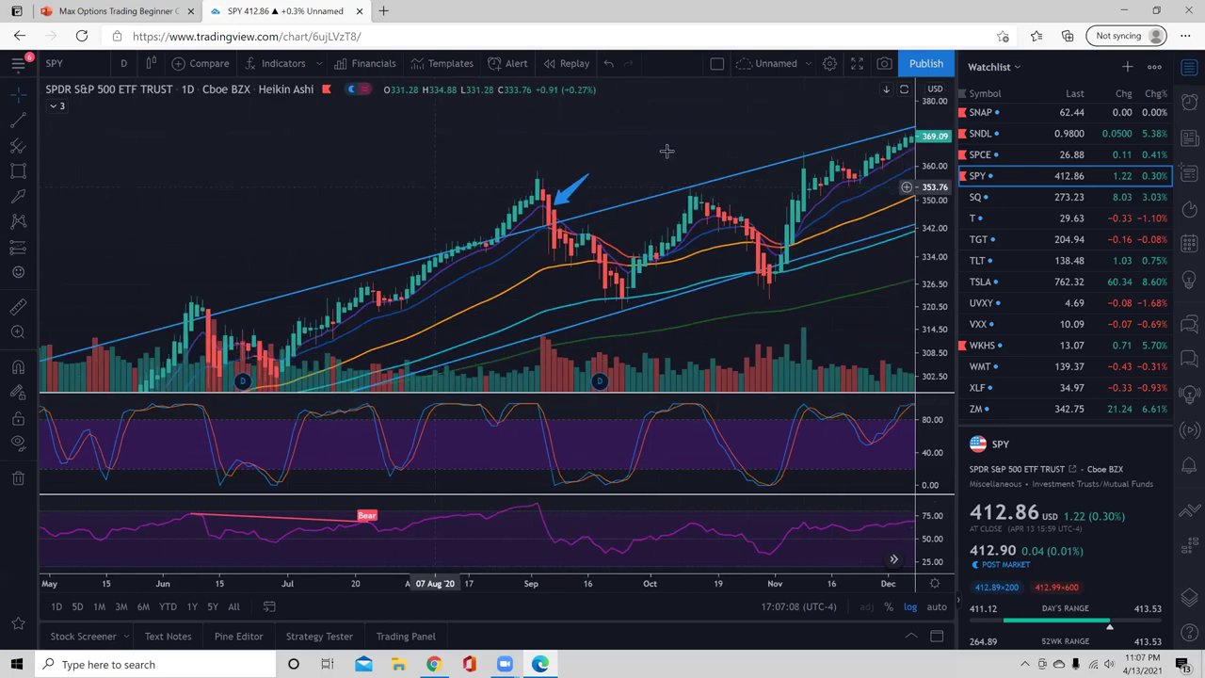
{"action": "scroll", "coordinate": [667, 152], "scroll_direction": "up", "scroll_amount": 1}
{"action": "scroll", "coordinate": [932, 244], "scroll_direction": "down", "scroll_amount": 3}
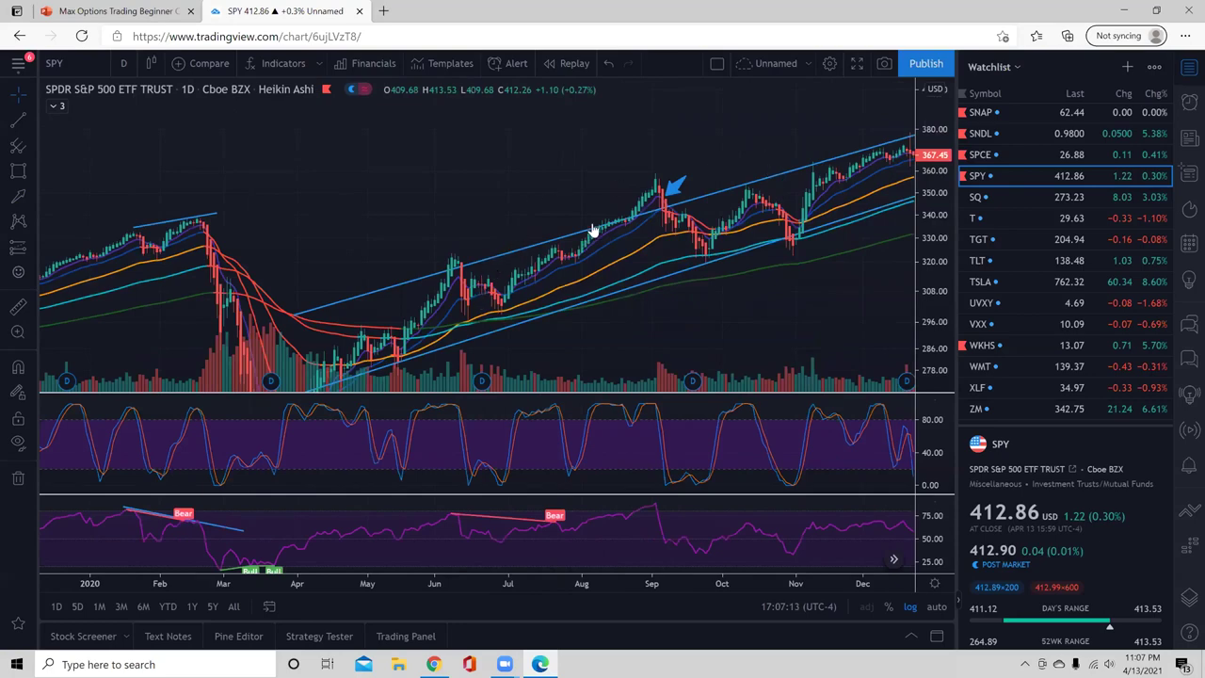
{"action": "left_click_drag", "start_coordinate": [557, 122], "coordinate": [503, 235]}
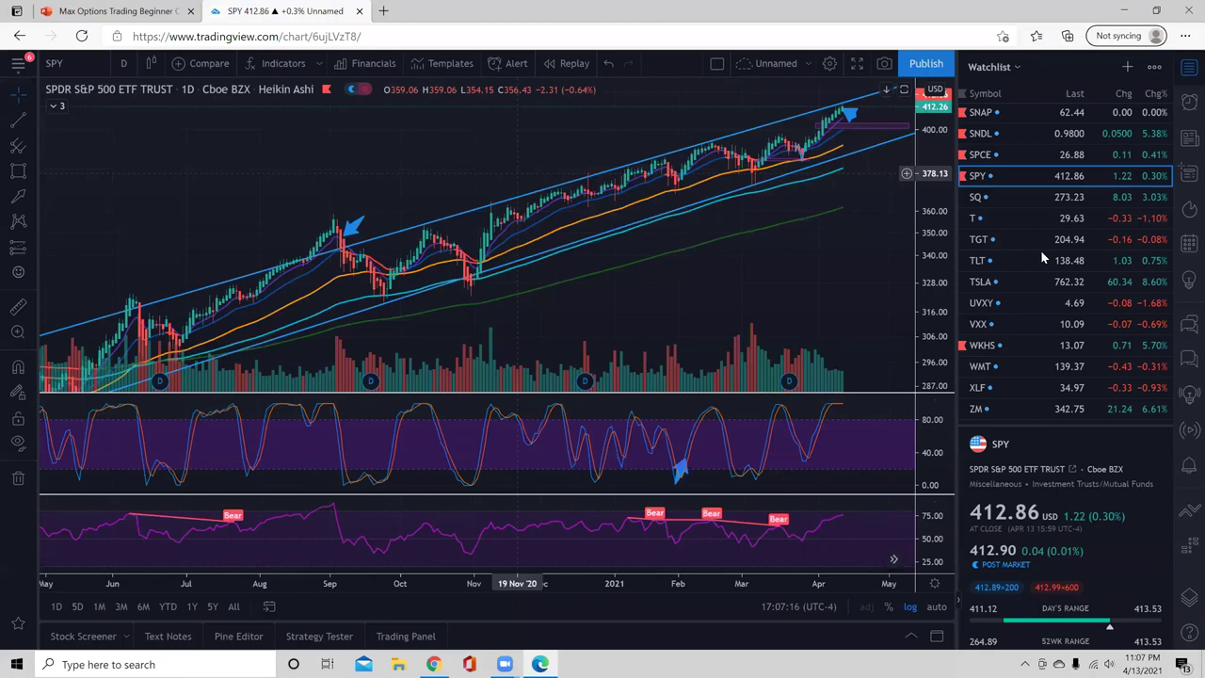
Open the daily LULU chart and mark the late February 2021 decline with arrows in both oscillator panes
{"action": "scroll", "coordinate": [1045, 240], "scroll_direction": "up", "scroll_amount": 5}
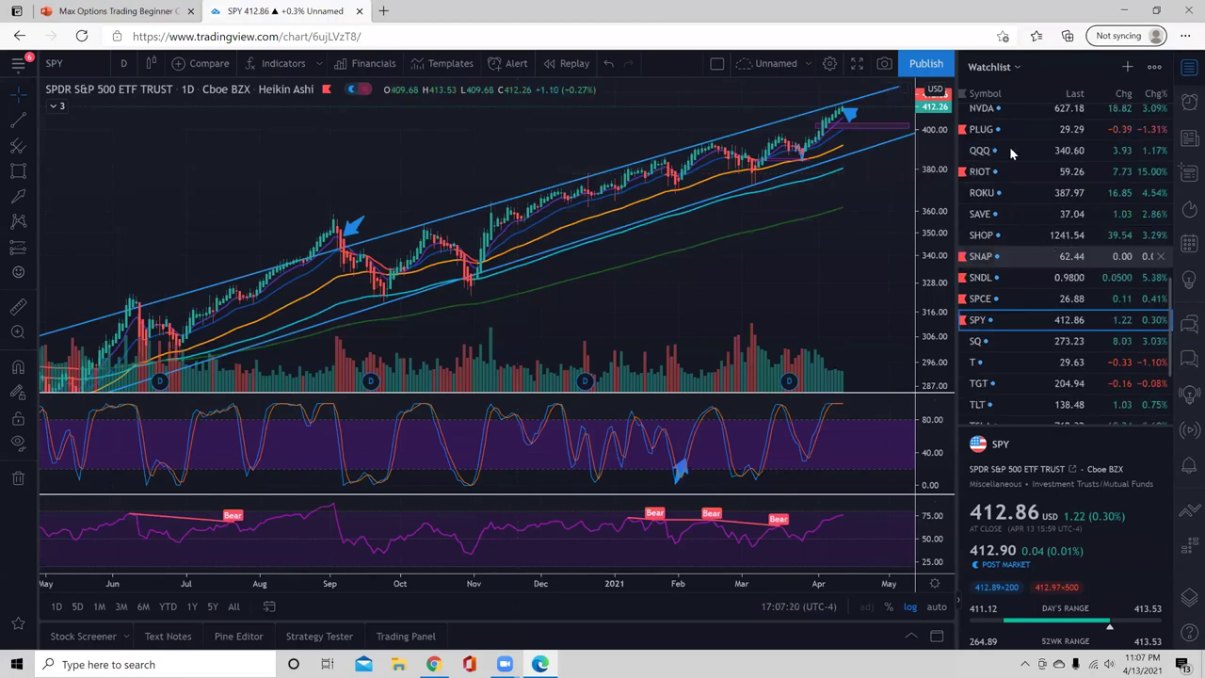
{"action": "scroll", "coordinate": [1010, 166], "scroll_direction": "up", "scroll_amount": 3}
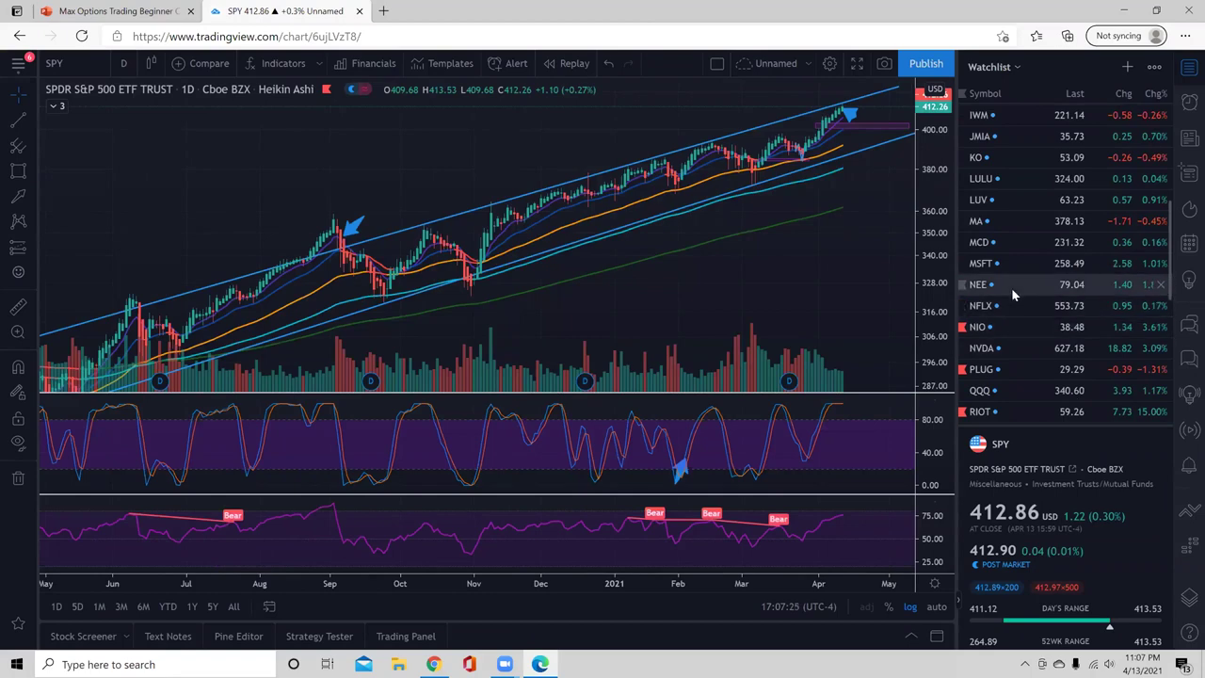
{"action": "scroll", "coordinate": [997, 268], "scroll_direction": "up", "scroll_amount": 1}
{"action": "left_click", "coordinate": [985, 230]}
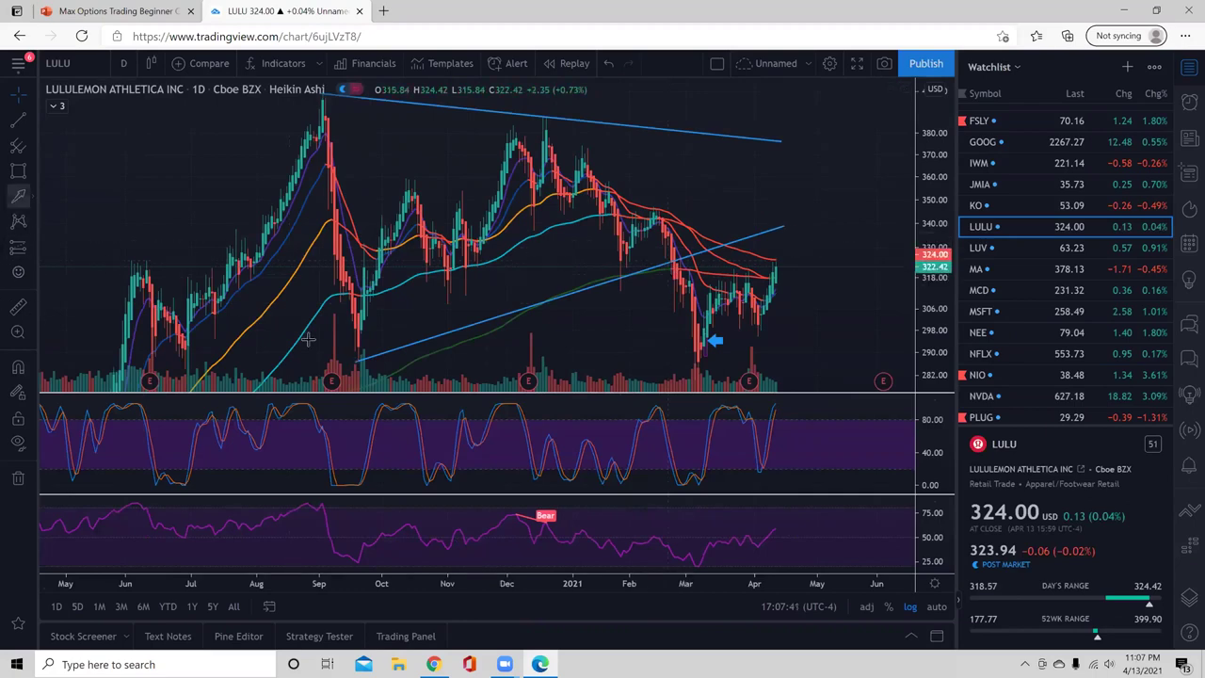
{"action": "left_click_drag", "start_coordinate": [696, 421], "coordinate": [674, 430]}
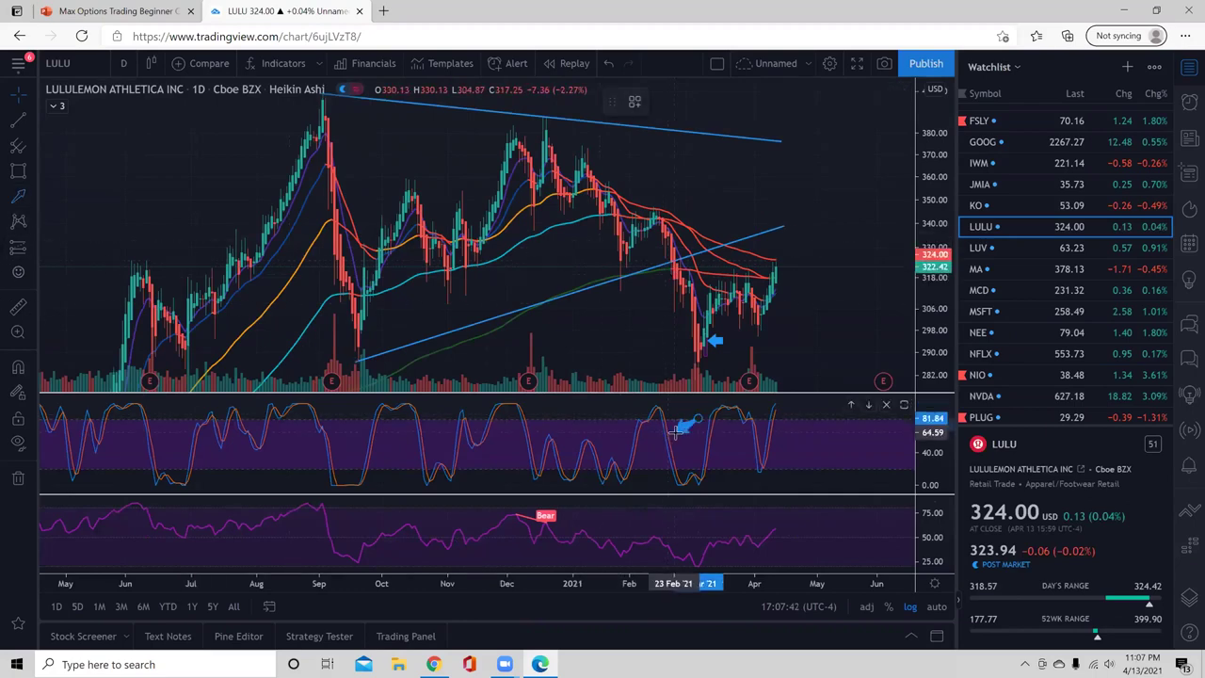
{"action": "left_click", "coordinate": [534, 457]}
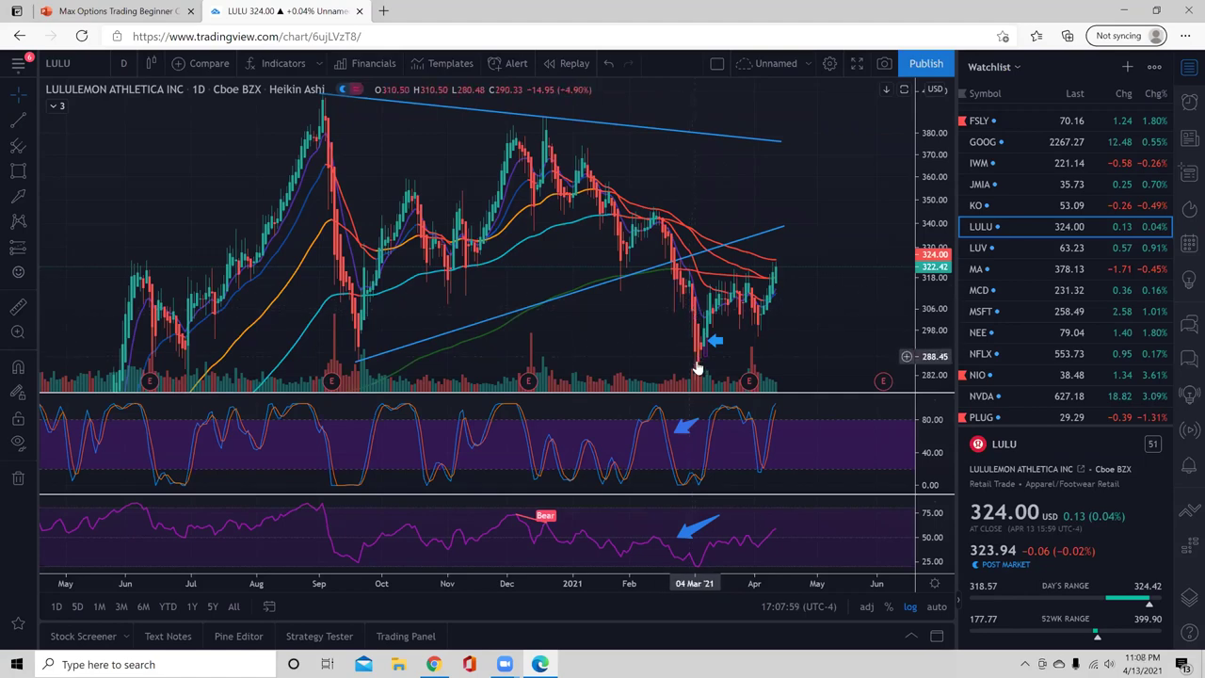
Examine LULU's break below the rising trendline and the converging trendlines back to September 2020
{"action": "left_click_drag", "start_coordinate": [647, 324], "coordinate": [631, 302]}
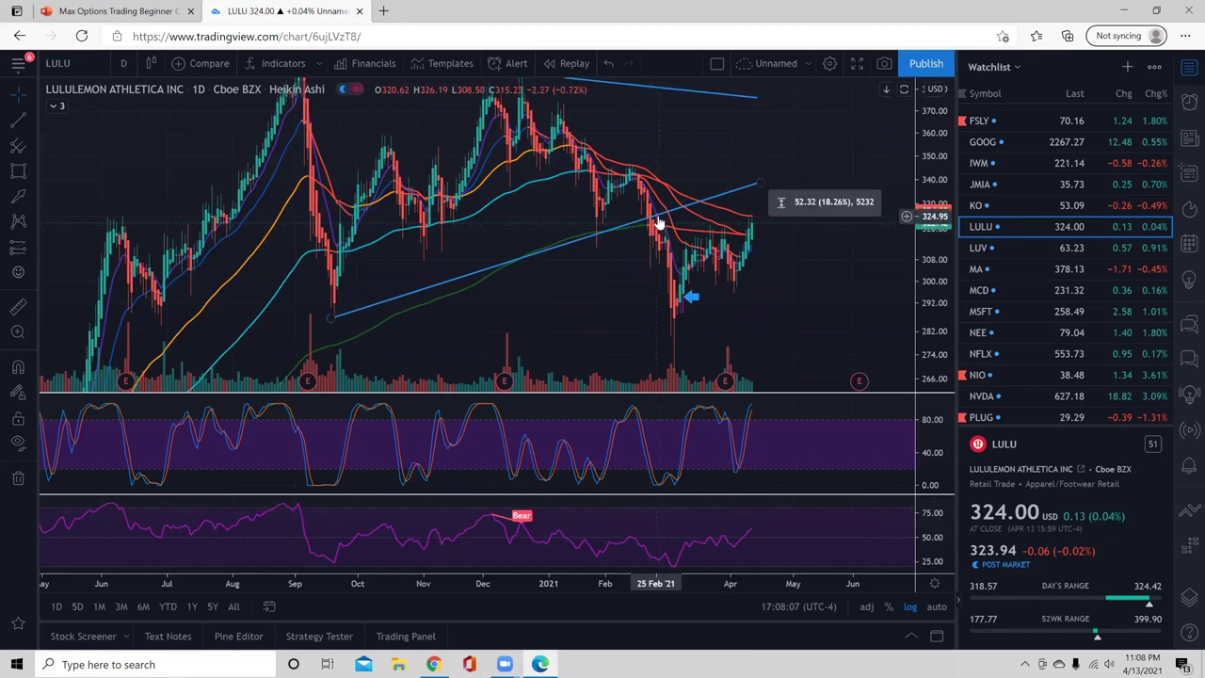
{"action": "left_click_drag", "start_coordinate": [618, 311], "coordinate": [621, 323]}
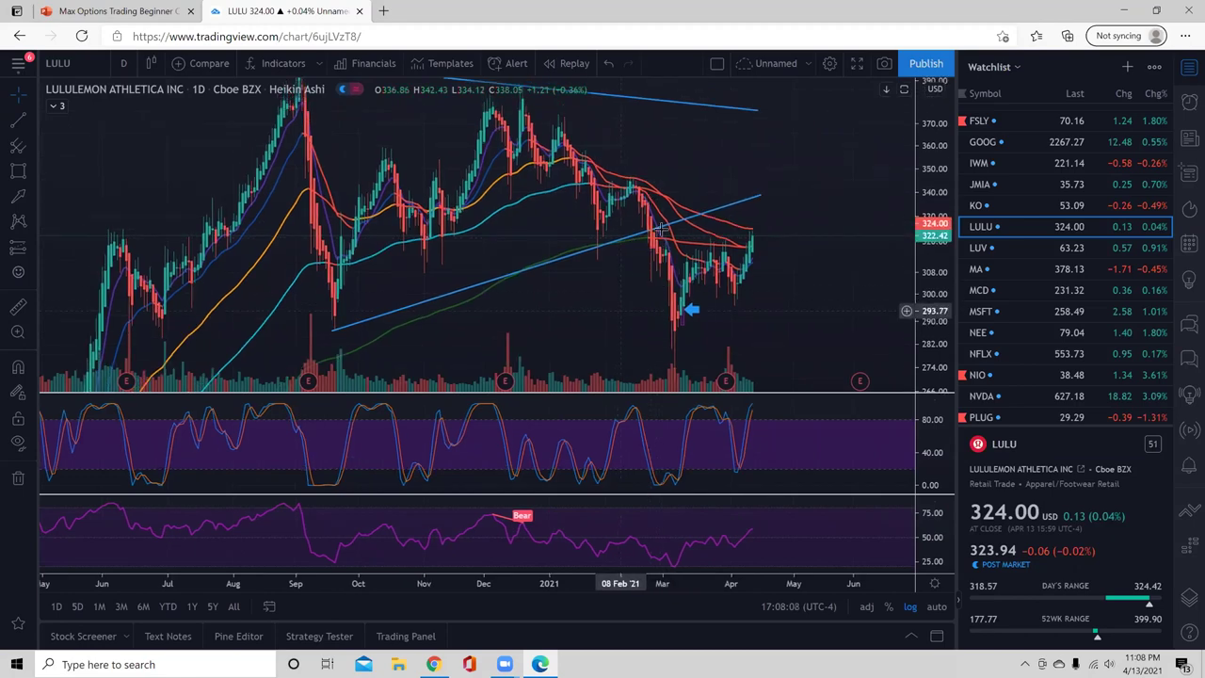
{"action": "scroll", "coordinate": [663, 227], "scroll_direction": "down", "scroll_amount": 2}
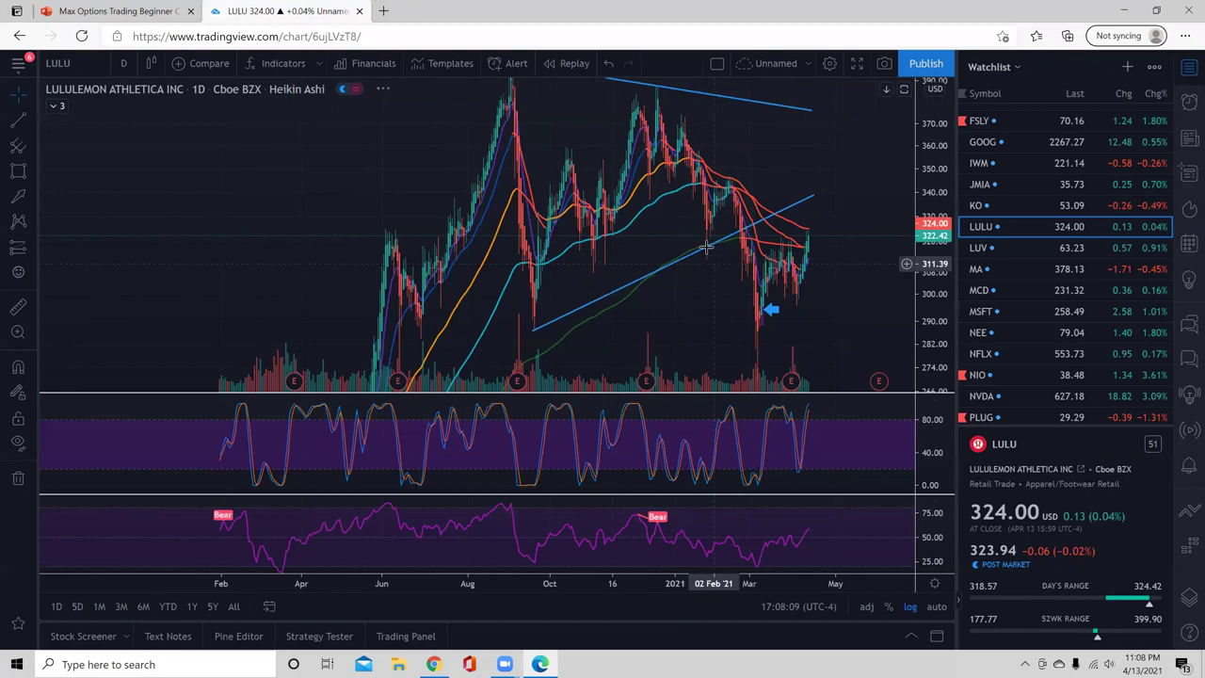
{"action": "scroll", "coordinate": [724, 247], "scroll_direction": "down", "scroll_amount": 2}
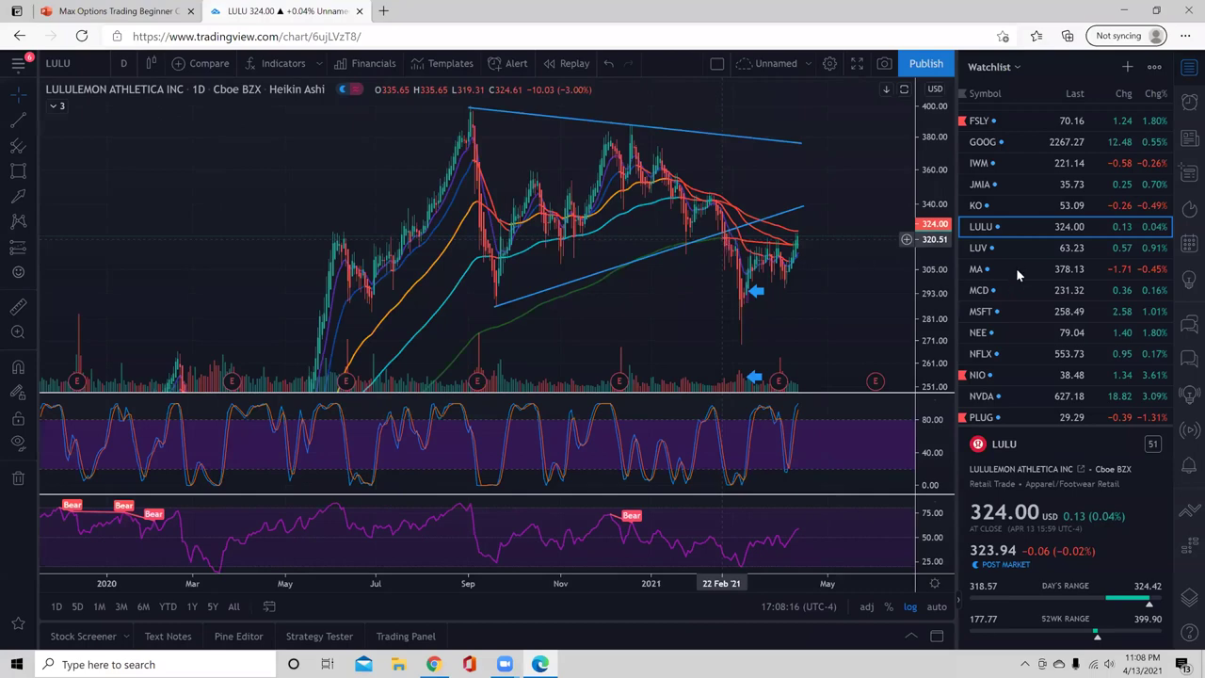
Look through the watchlist and reopen the daily COUP chart
{"action": "scroll", "coordinate": [1017, 256], "scroll_direction": "down", "scroll_amount": 5}
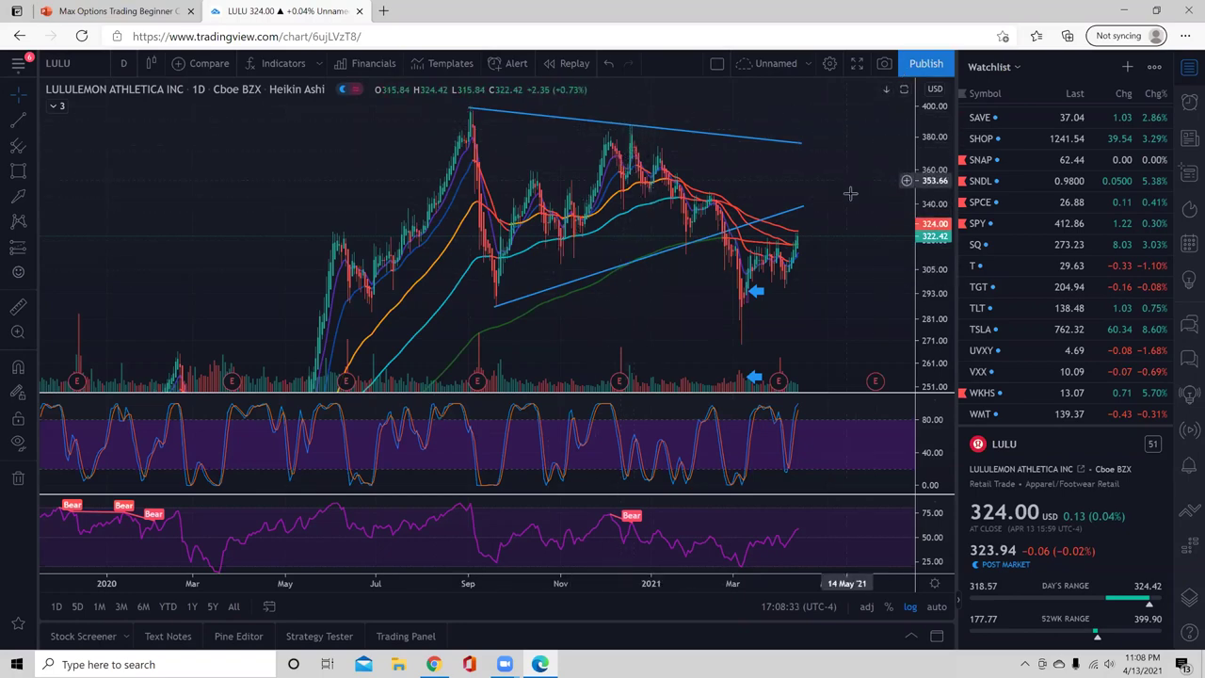
{"action": "scroll", "coordinate": [850, 217], "scroll_direction": "down", "scroll_amount": 1}
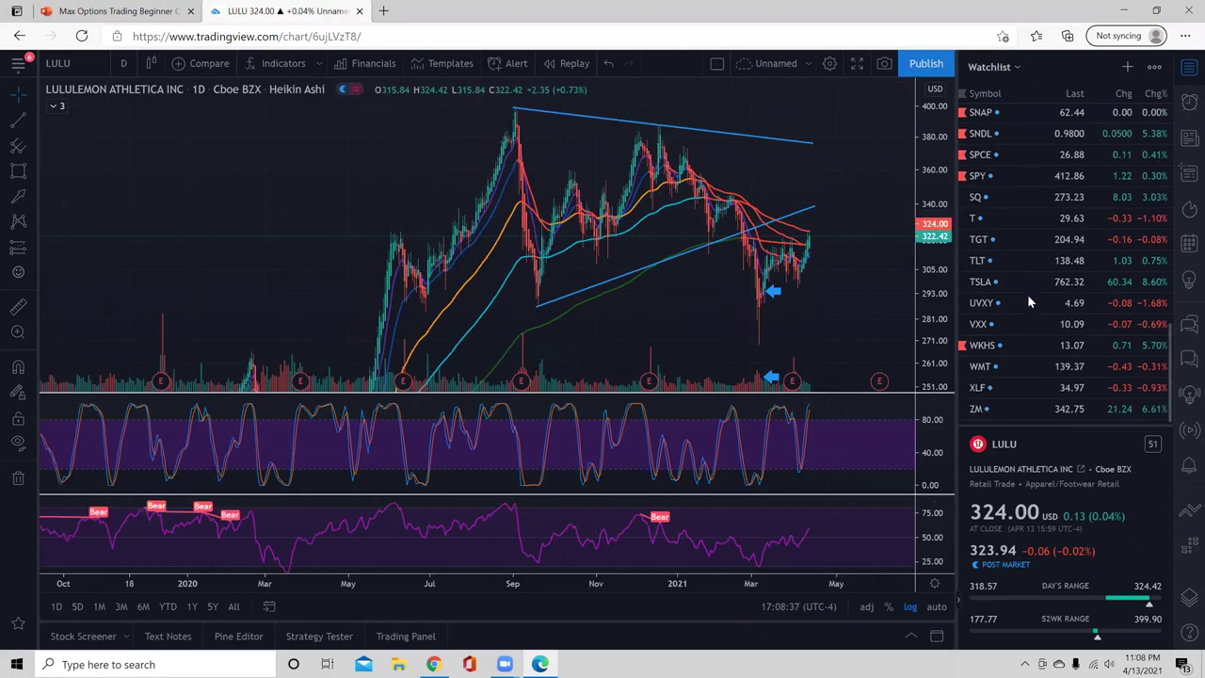
{"action": "scroll", "coordinate": [1023, 292], "scroll_direction": "up", "scroll_amount": 5}
{"action": "scroll", "coordinate": [1021, 289], "scroll_direction": "up", "scroll_amount": 3}
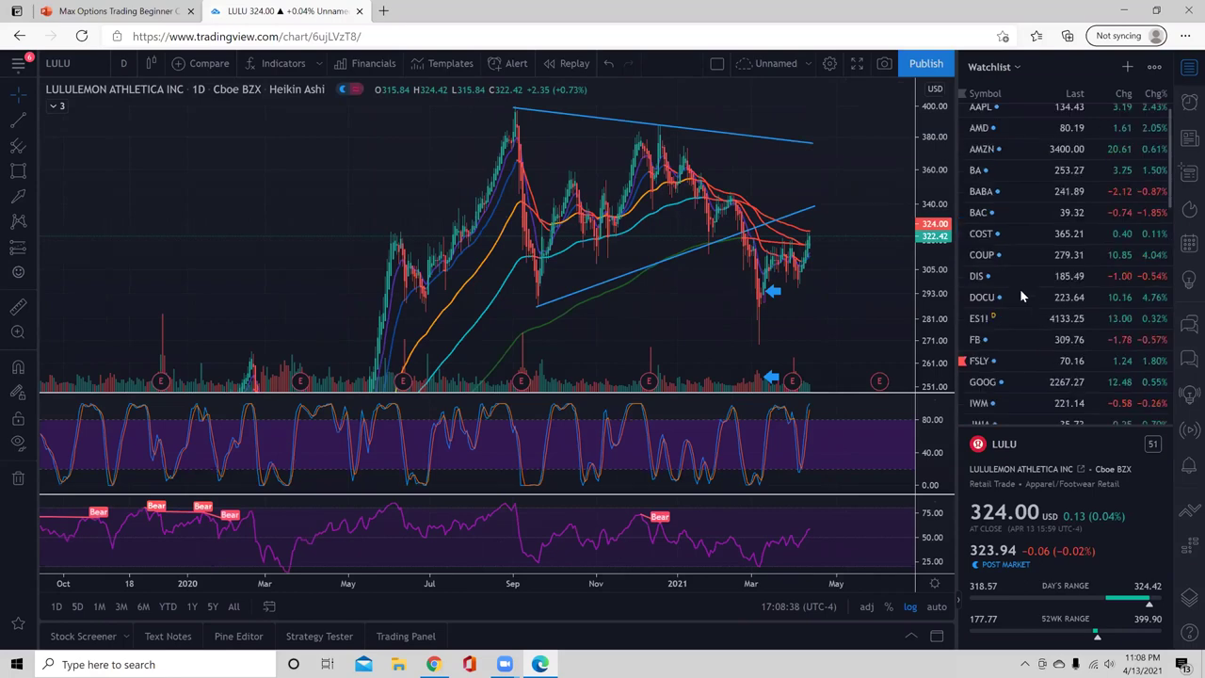
{"action": "key", "text": "Up"}
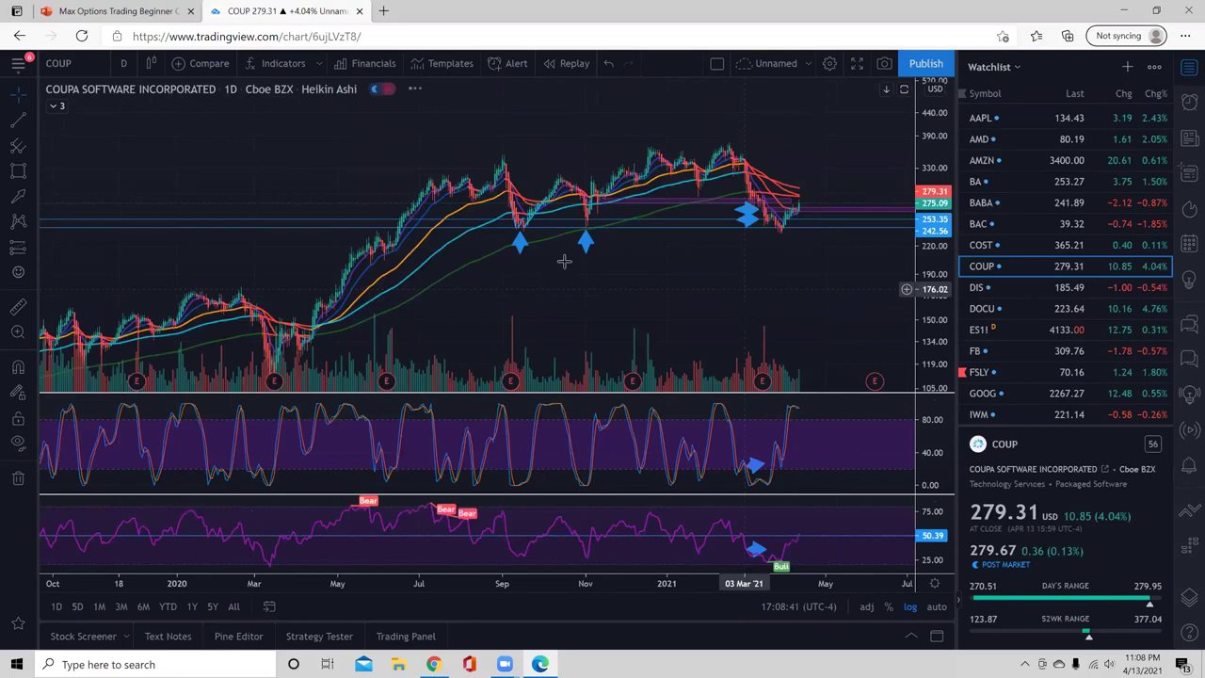
Examine COUP's March 2021 decline into the horizontal support lines, its rebound into April, and the support touches of September and November 2020
{"action": "scroll", "coordinate": [568, 269], "scroll_direction": "up", "scroll_amount": 5}
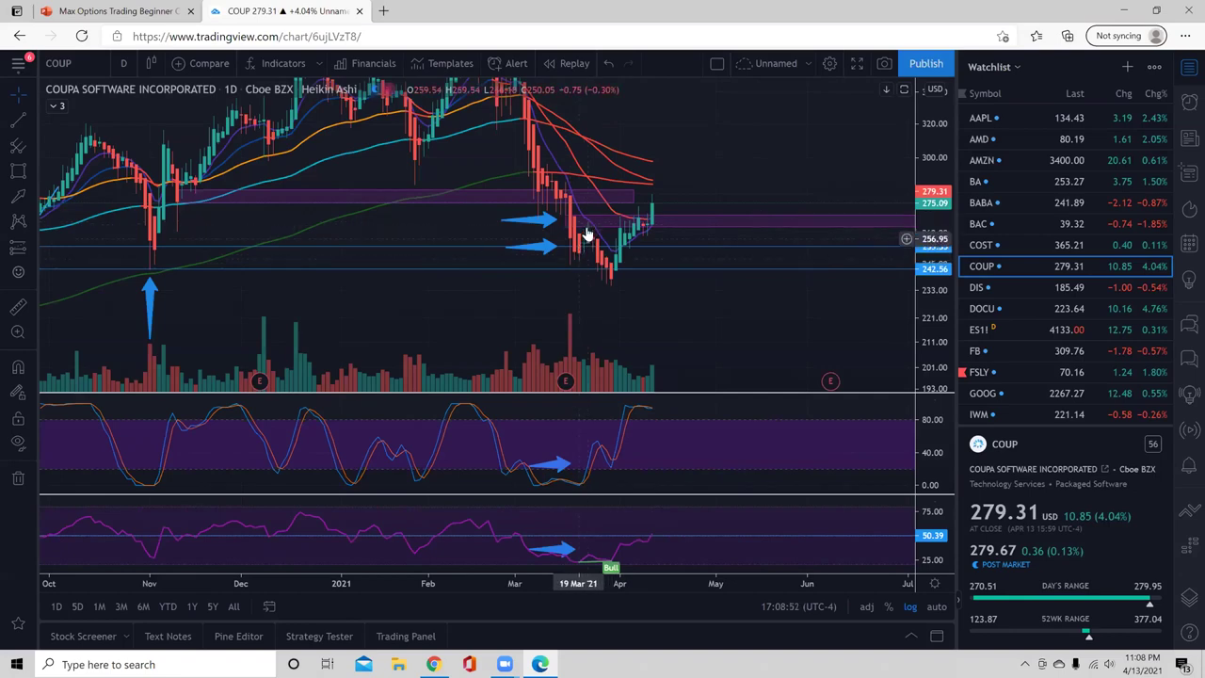
{"action": "left_click", "coordinate": [586, 233]}
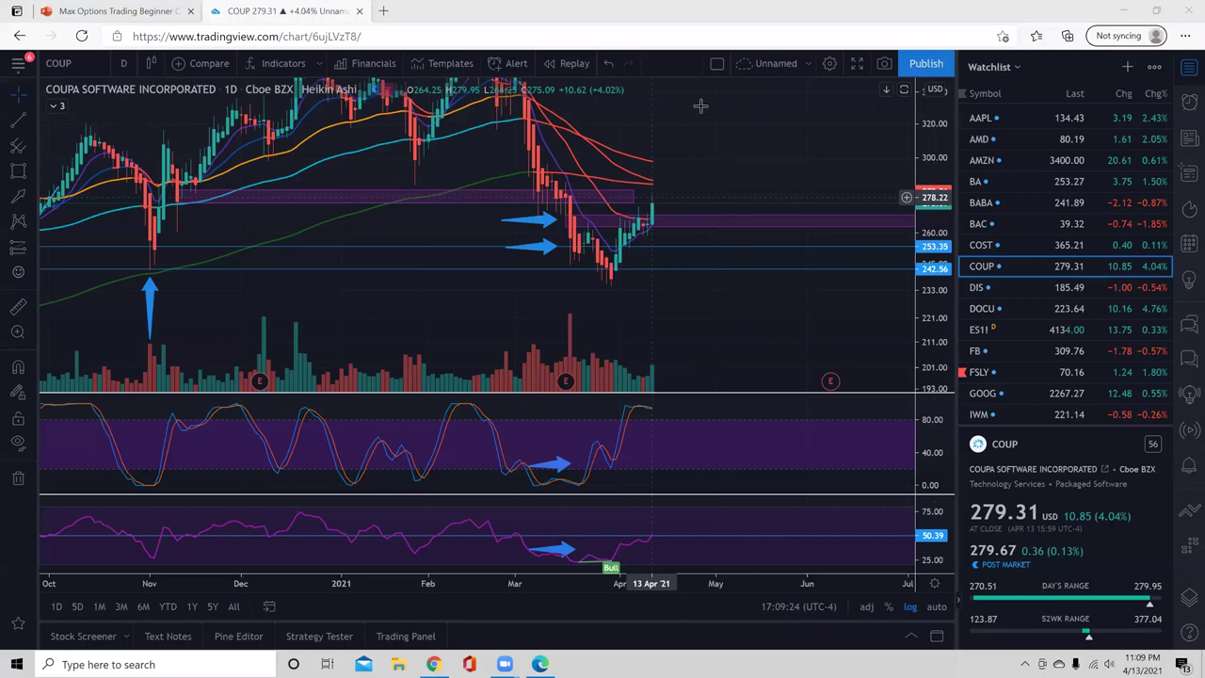
{"action": "scroll", "coordinate": [700, 105], "scroll_direction": "down", "scroll_amount": 2}
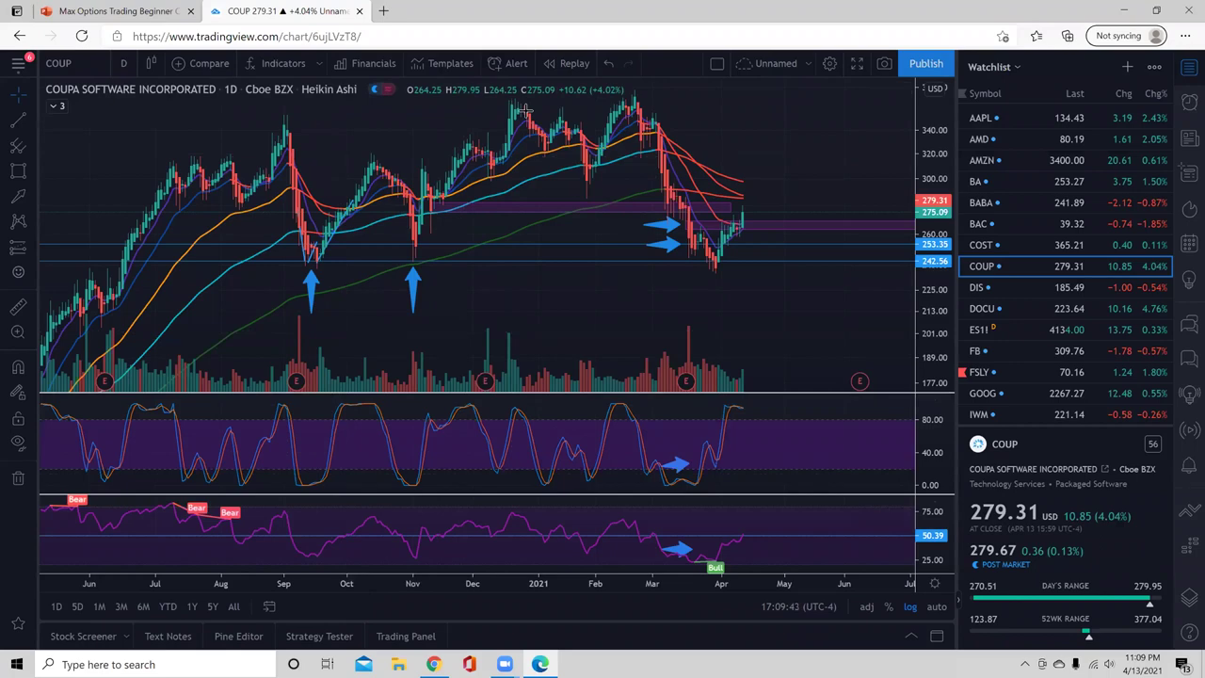
Open the daily DOCU chart and add an upward arrow beneath the late March 2021 low at the horizontal support lines
{"action": "left_click", "coordinate": [1020, 309]}
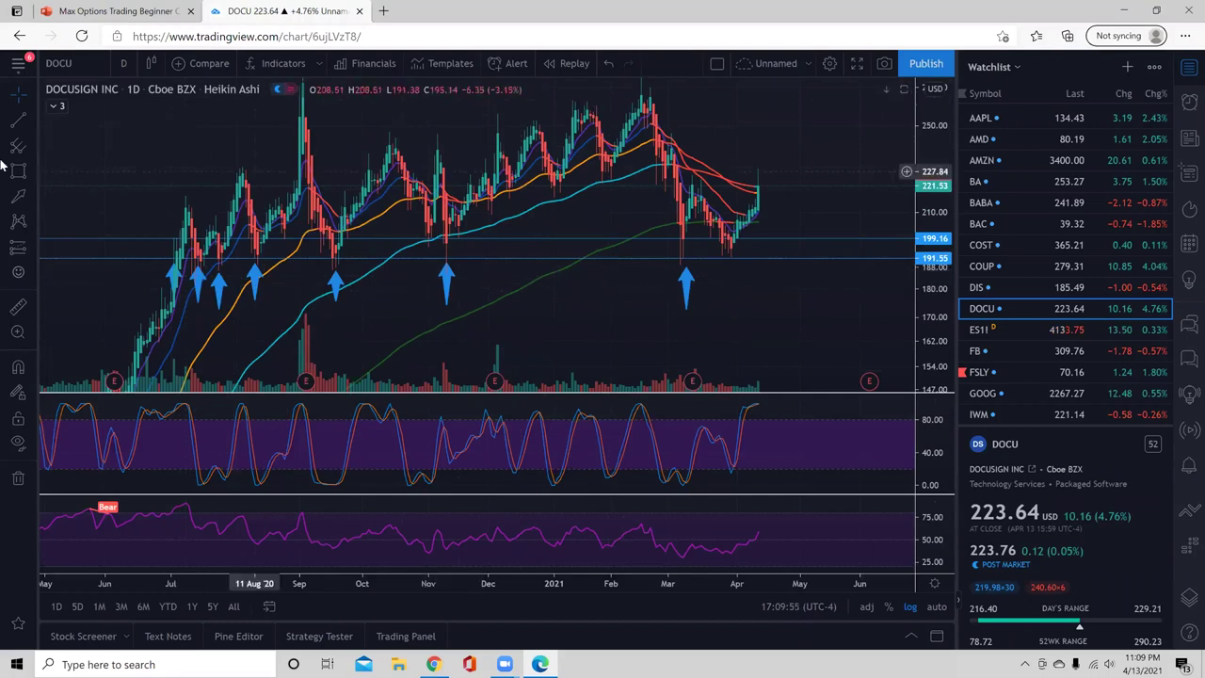
{"action": "left_click", "coordinate": [17, 195]}
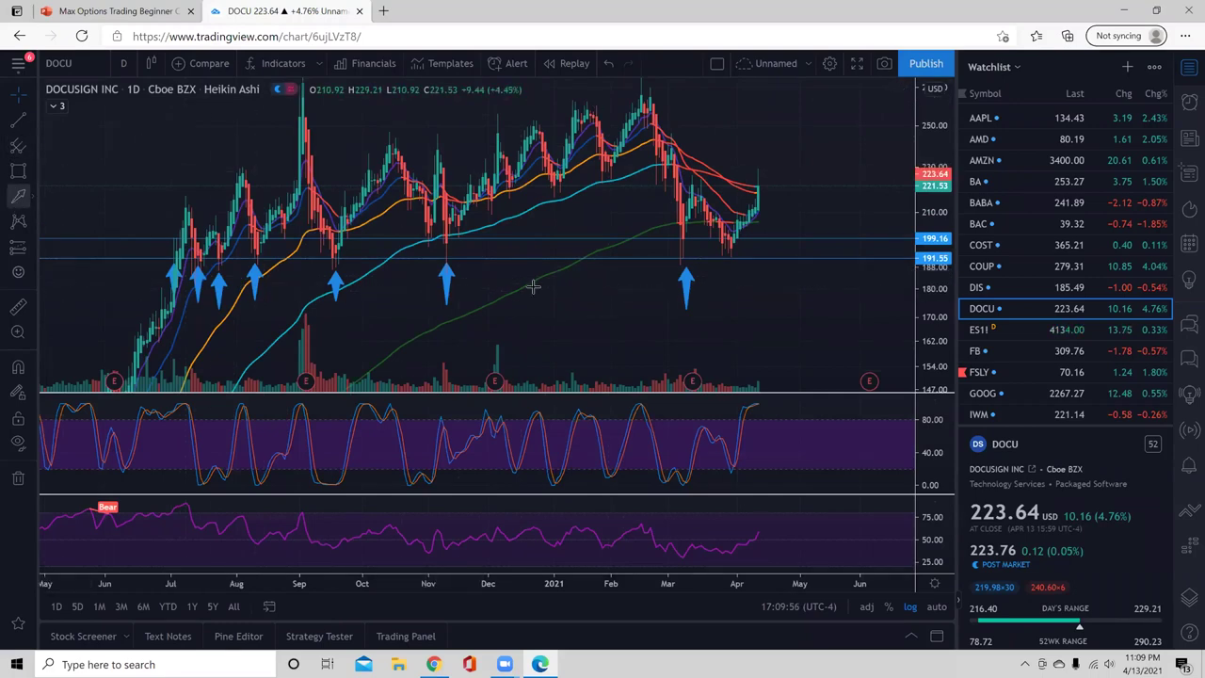
{"action": "left_click", "coordinate": [728, 304]}
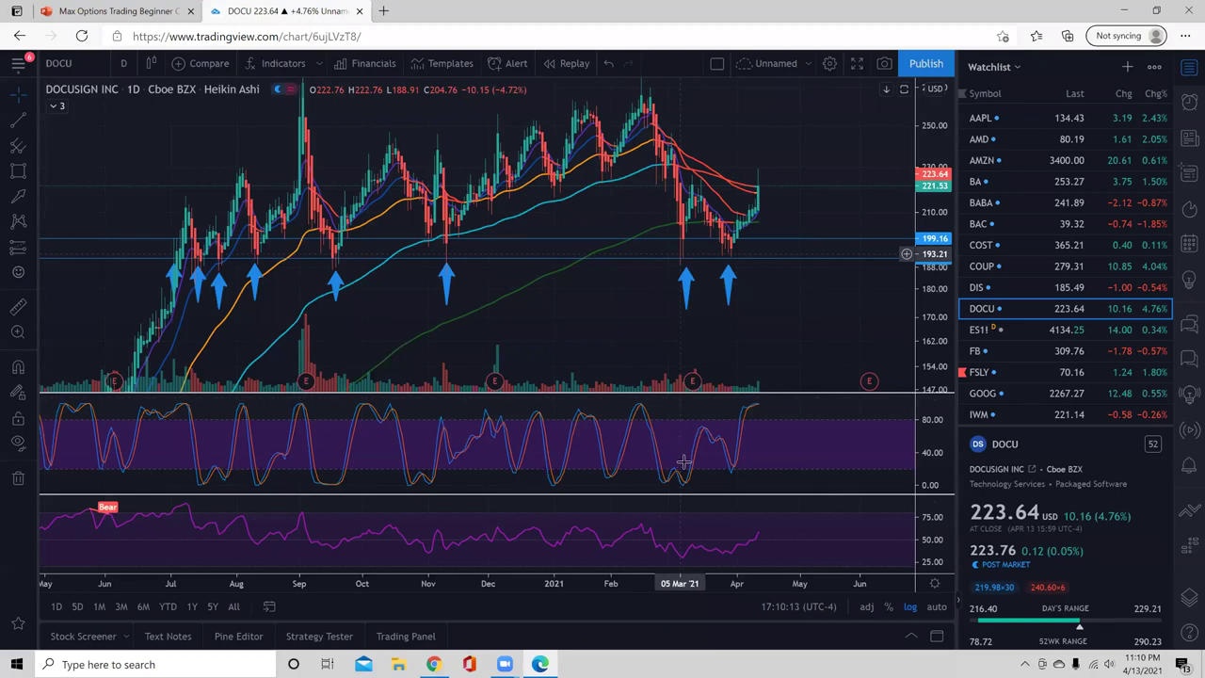
Mark DOCU's early March 2021 oscillator lows with a downward arrow in each of the two oscillator panes
{"action": "left_click", "coordinate": [17, 195]}
{"action": "left_click", "coordinate": [686, 460]}
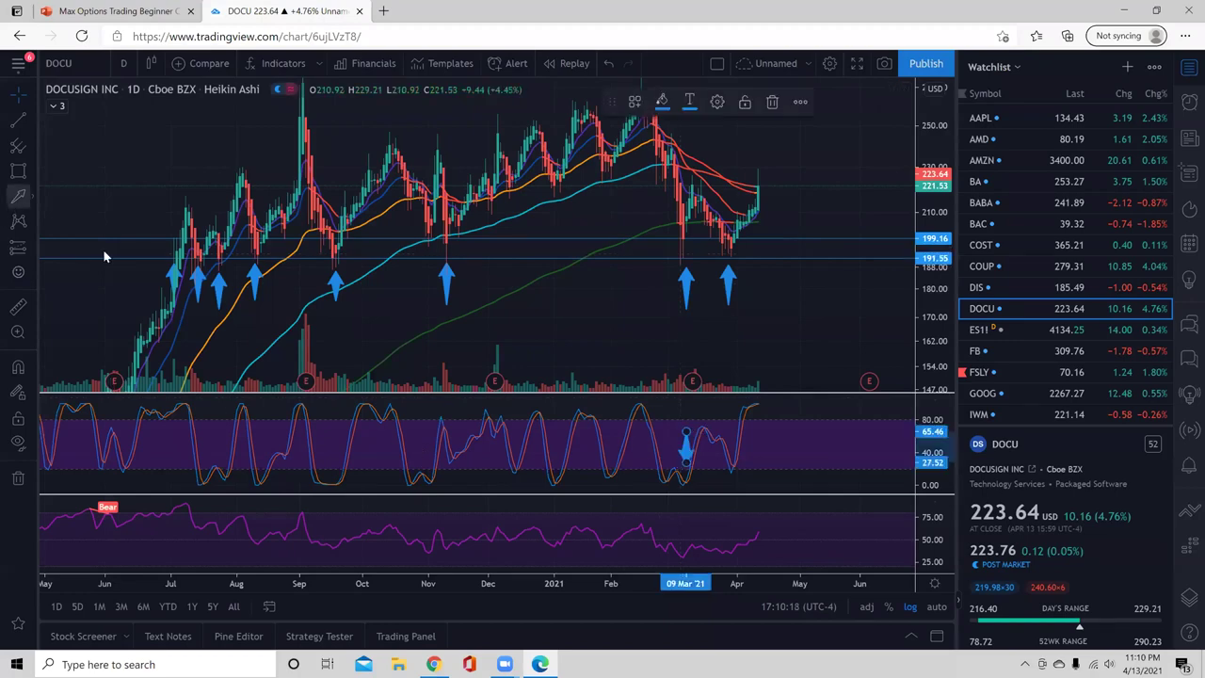
{"action": "left_click", "coordinate": [682, 542]}
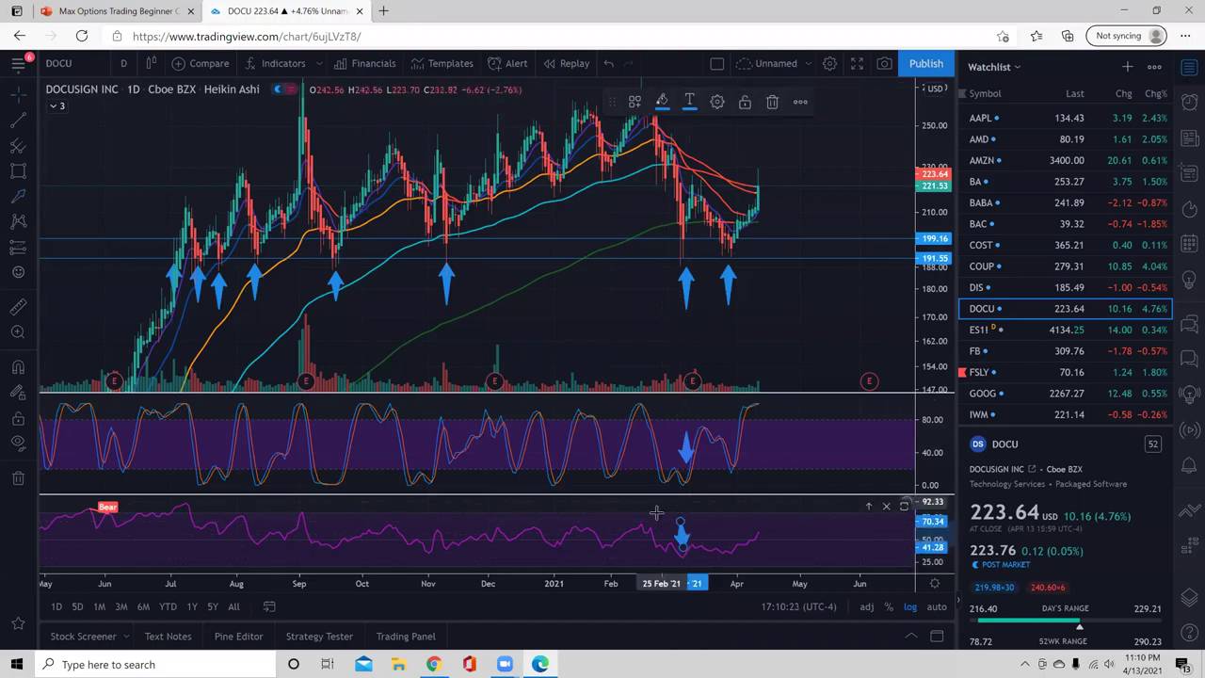
{"action": "left_click", "coordinate": [645, 326]}
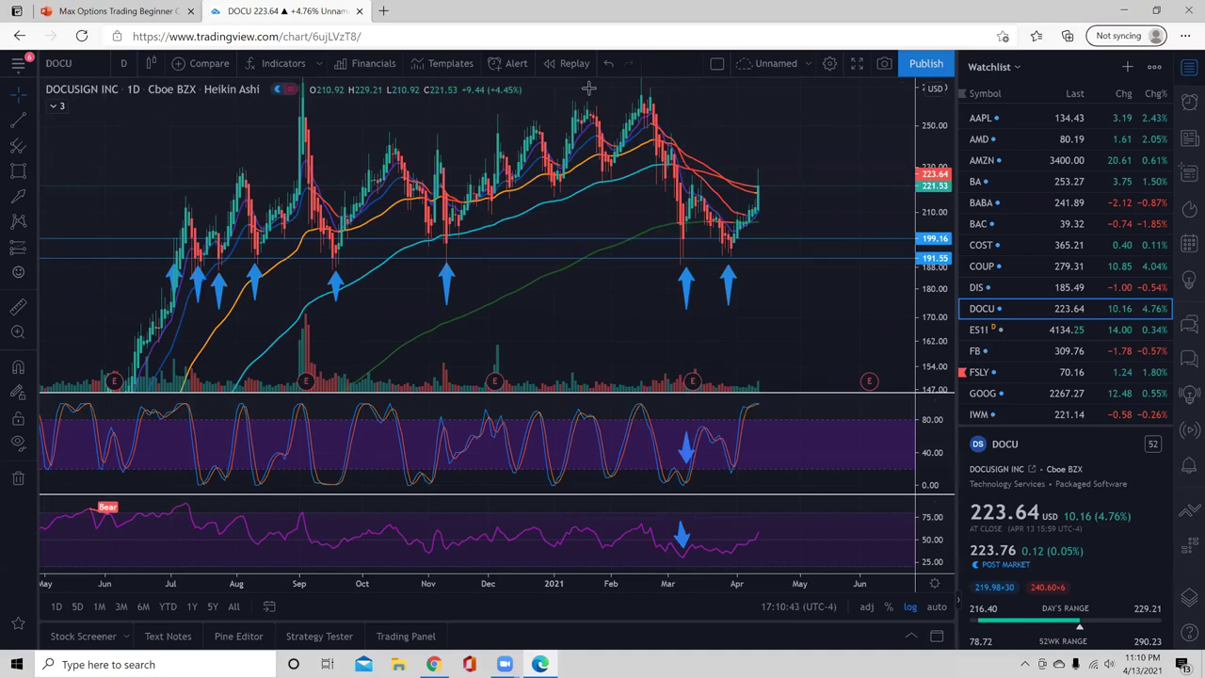
Switch to the PowerPoint deck and start the slide show at slide 16, "Day Trading Vs. Swing Trading Conclusion"
{"action": "left_click", "coordinate": [102, 9]}
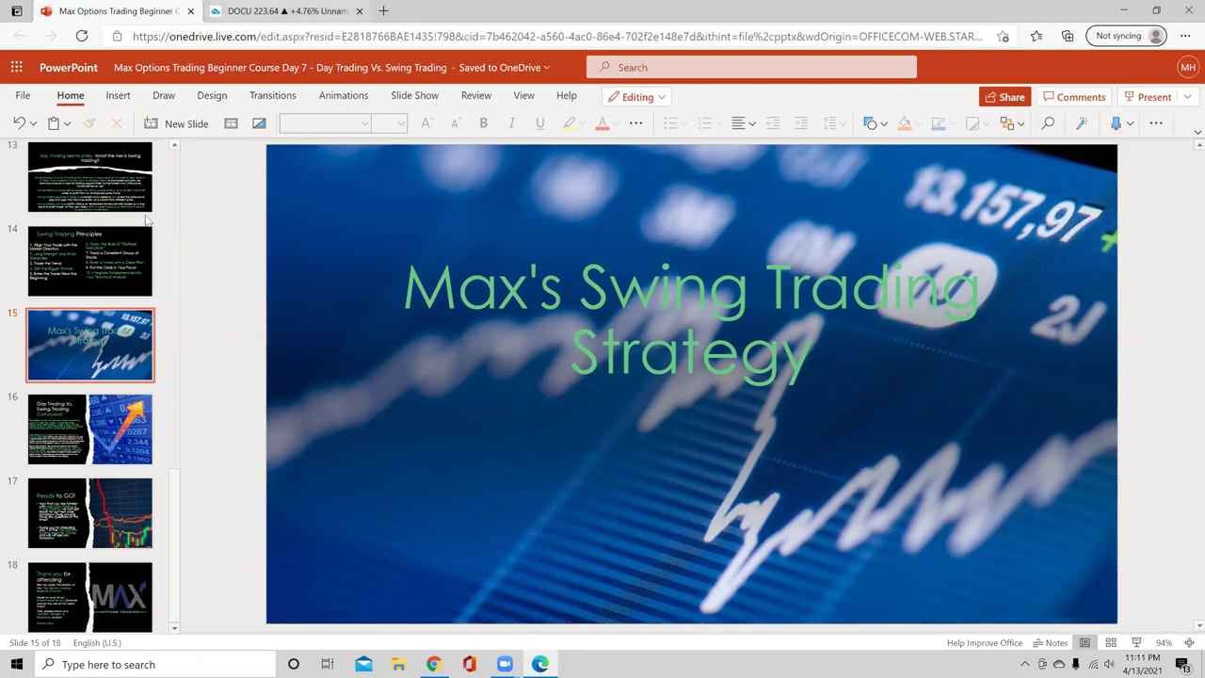
{"action": "left_click", "coordinate": [72, 438]}
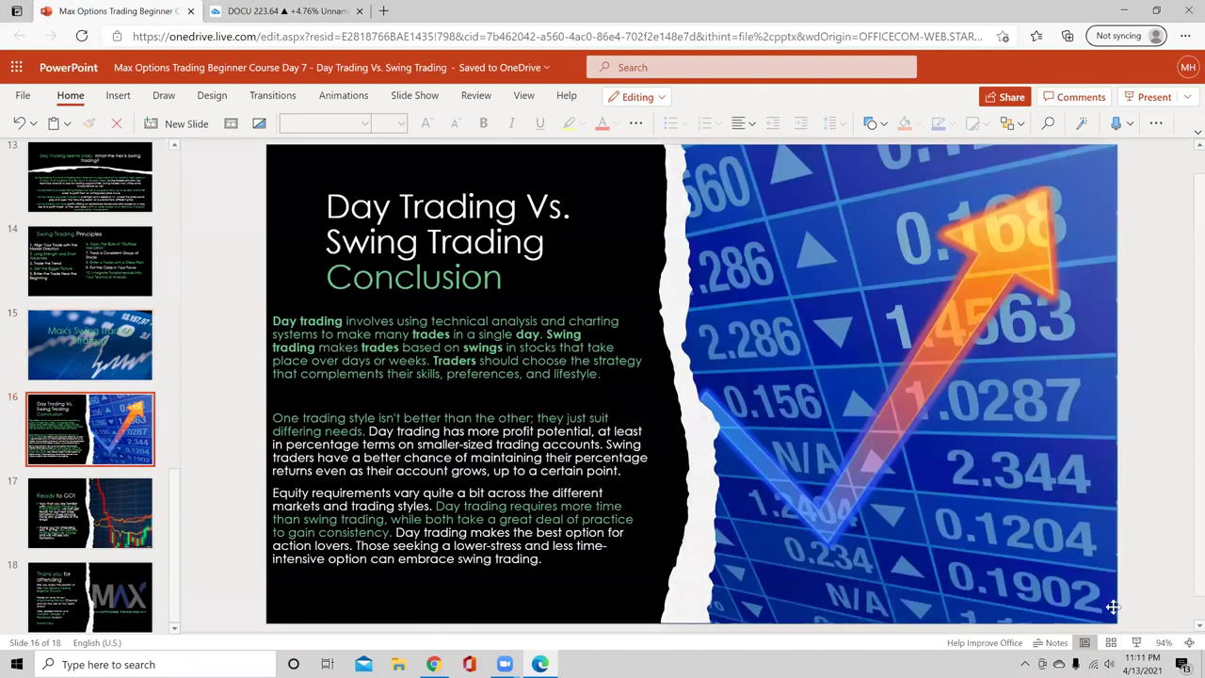
{"action": "left_click", "coordinate": [1135, 642]}
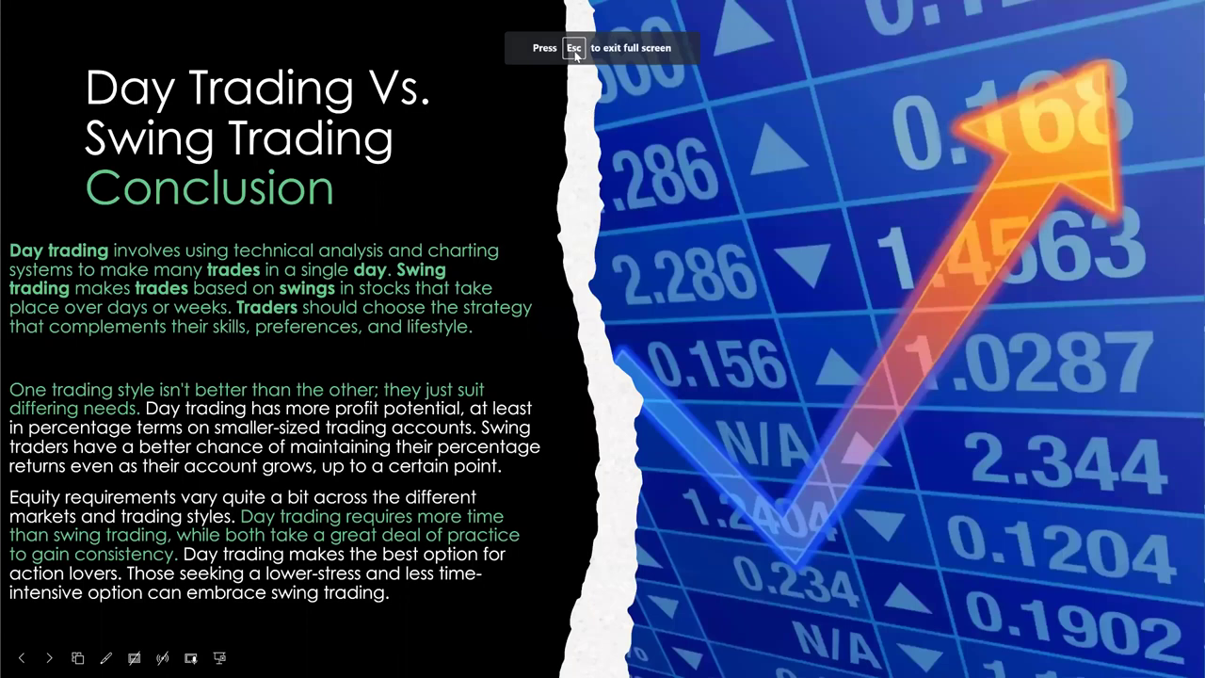